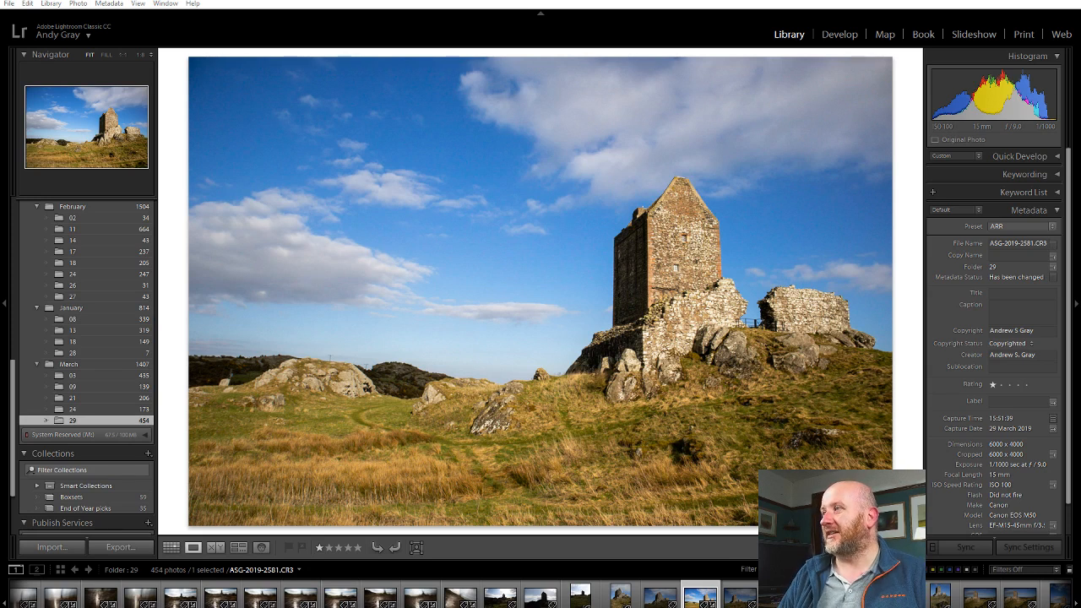
- Browse the Smailholm Tower photos in folder 29, viewing the portrait shots of the tower and the welcome sign photo
scroll(834, 596, "down", 5)
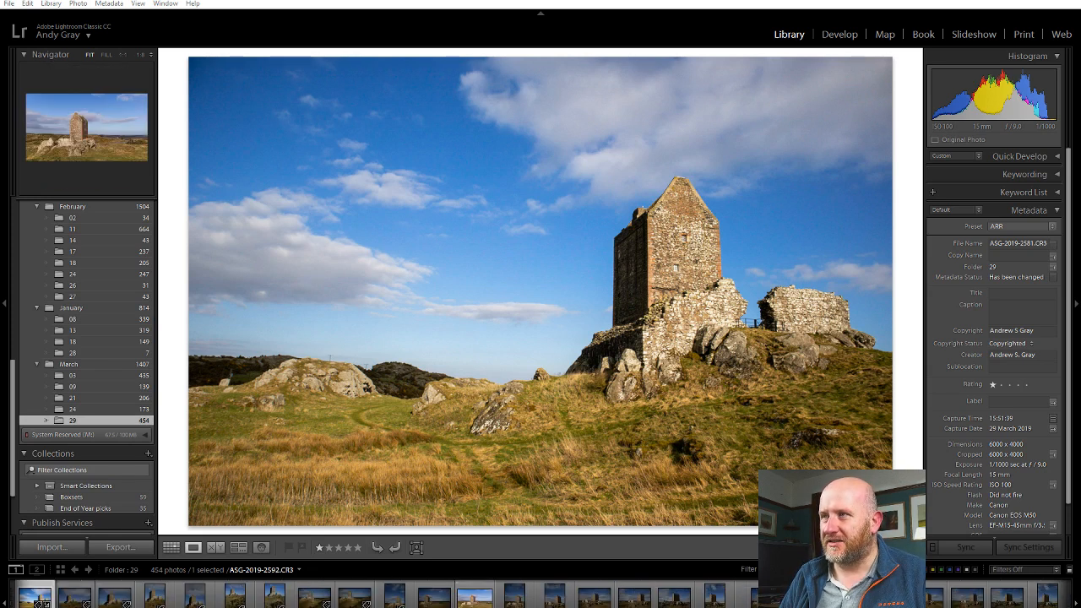
scroll(834, 596, "up", 5)
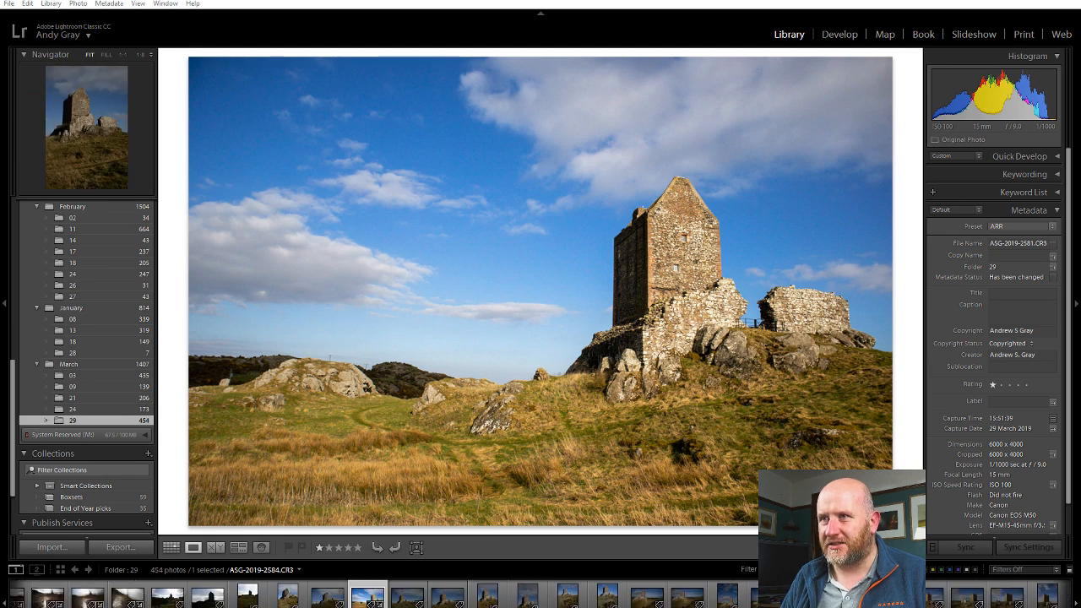
left_click(564, 599)
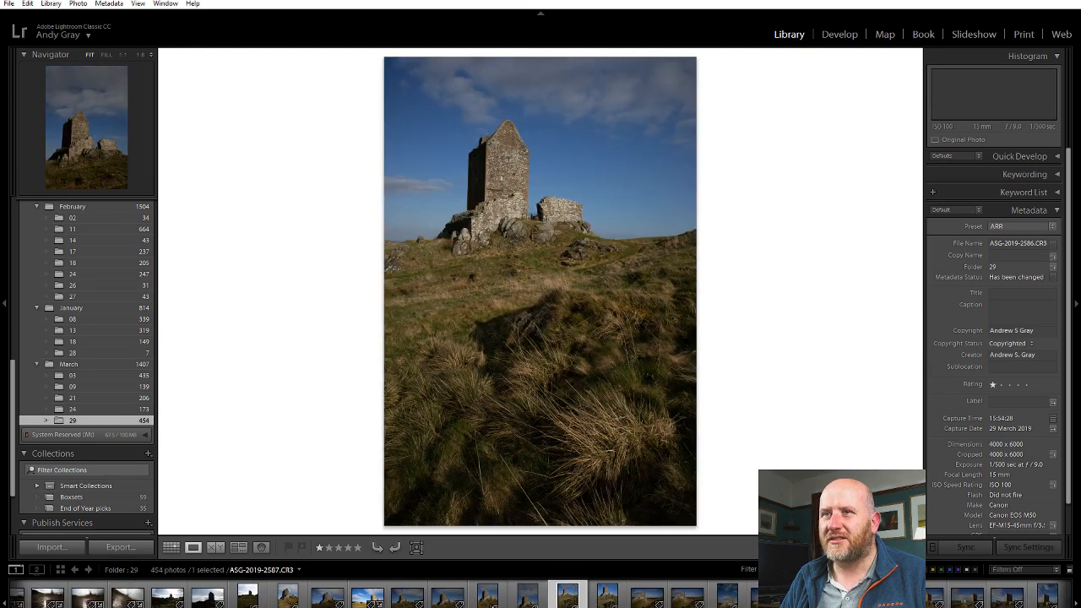
scroll(321, 596, "down", 5)
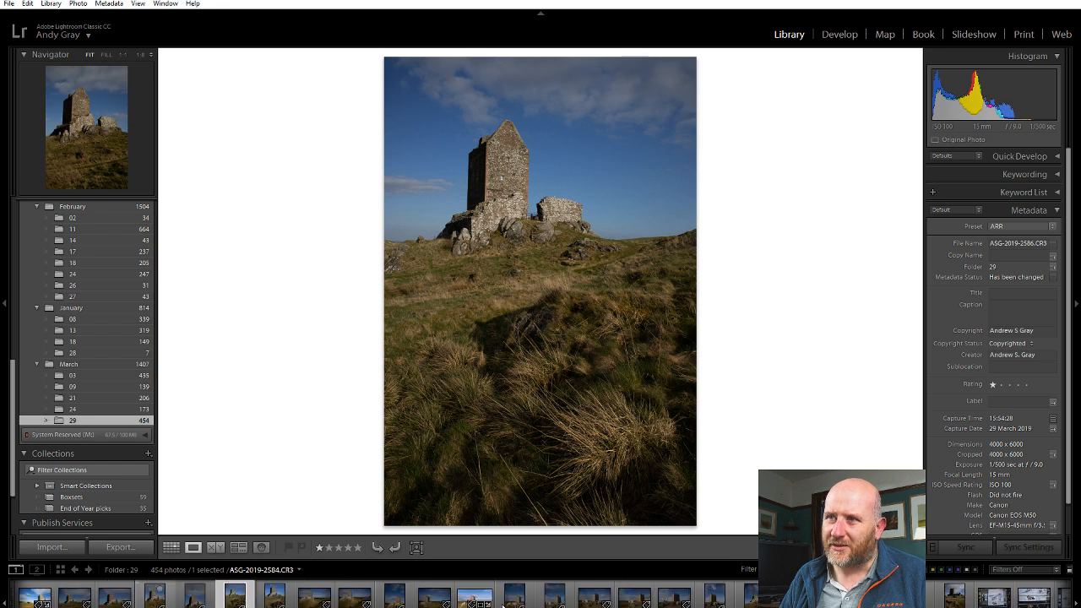
left_click(331, 597)
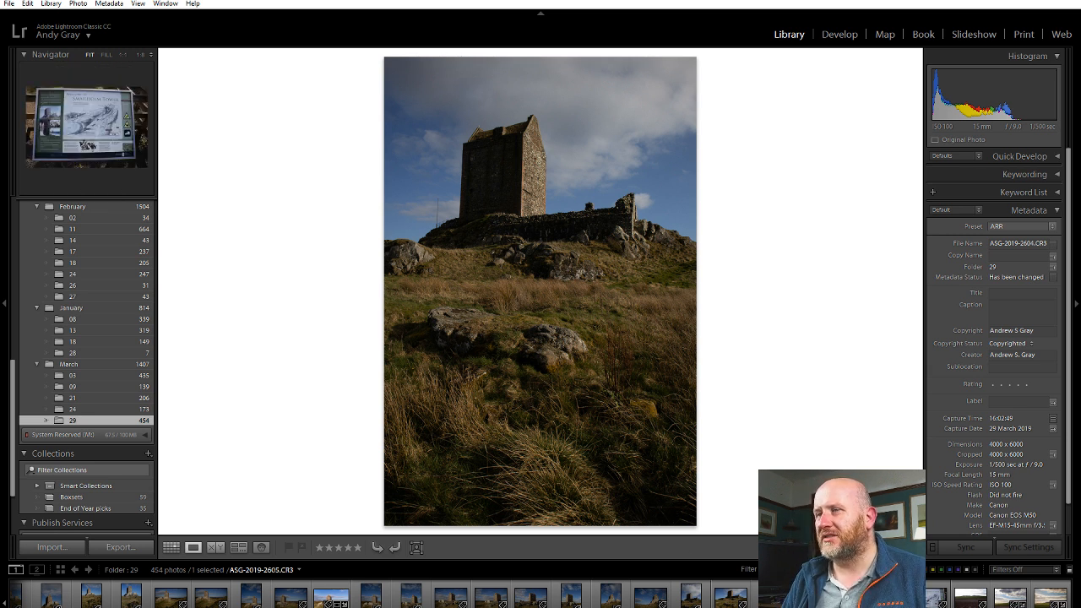
left_click(812, 595)
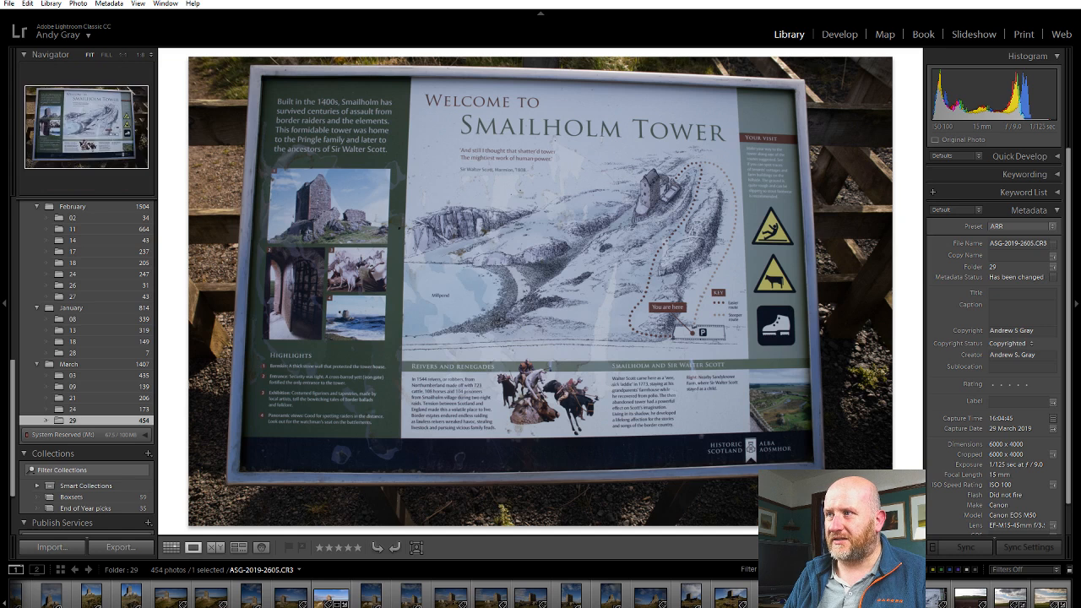
- Move on to the motion-blur shots in folder 29 and filter the photos to rated ones only
left_click(1074, 603)
scroll(540, 596, "down", 15)
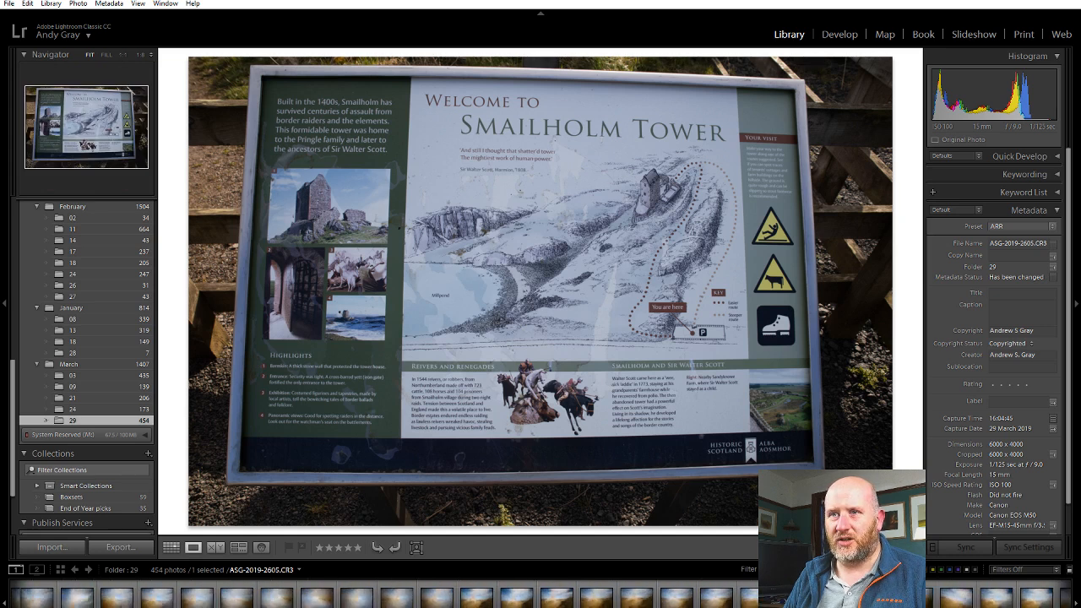
key("ctrl+l")
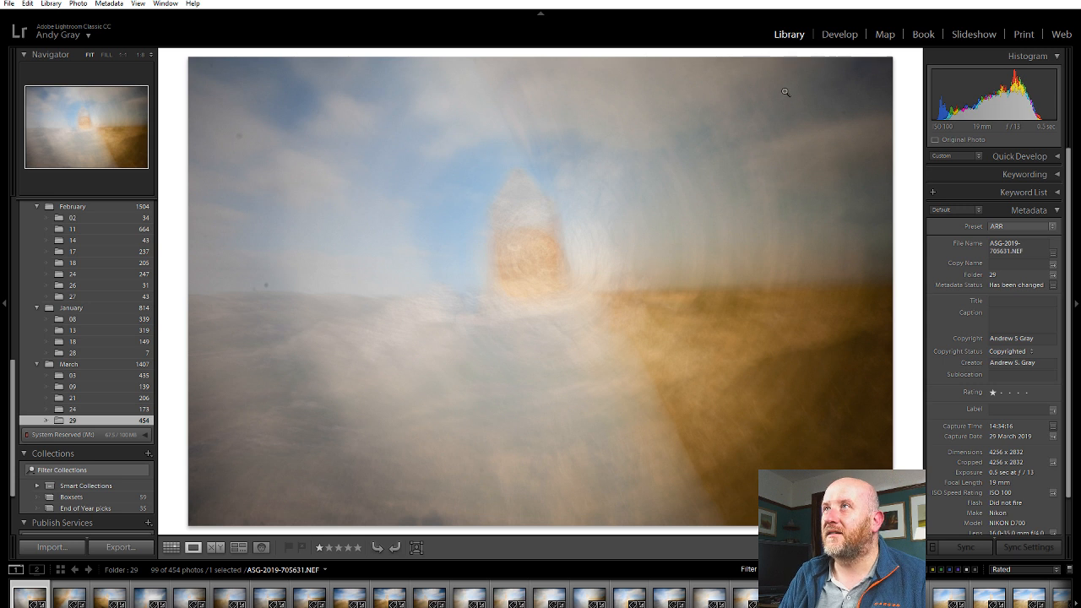
- Review the rated motion-blur tower photos one by one from ASG-2019-705631.NEF through ASG-2019-705668.NEF
key("Right")
key("Right")
key("Right")
key("Right")
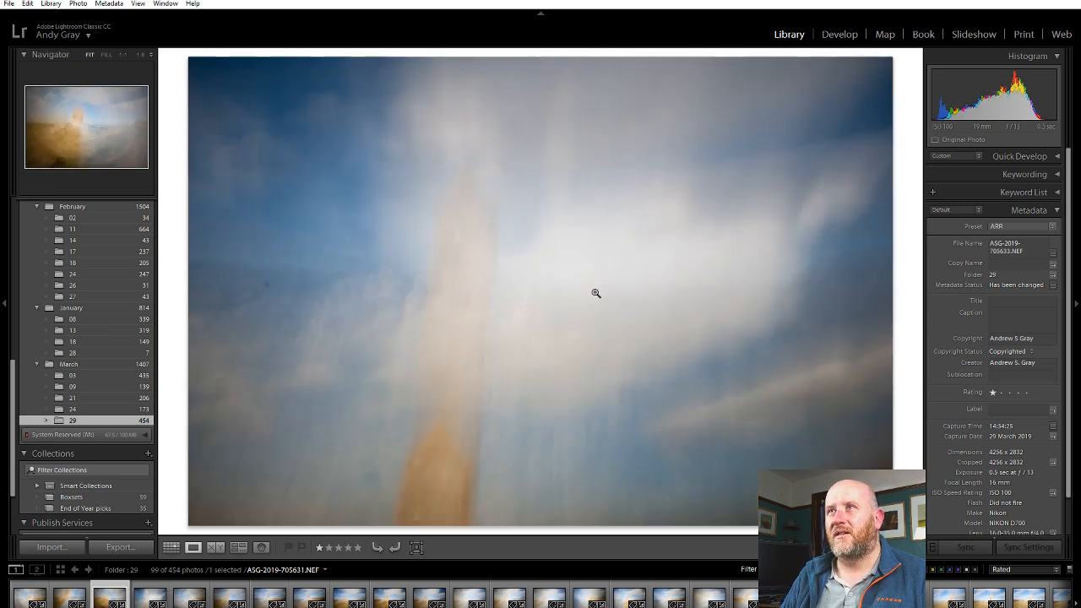
key("Right")
key("Right")
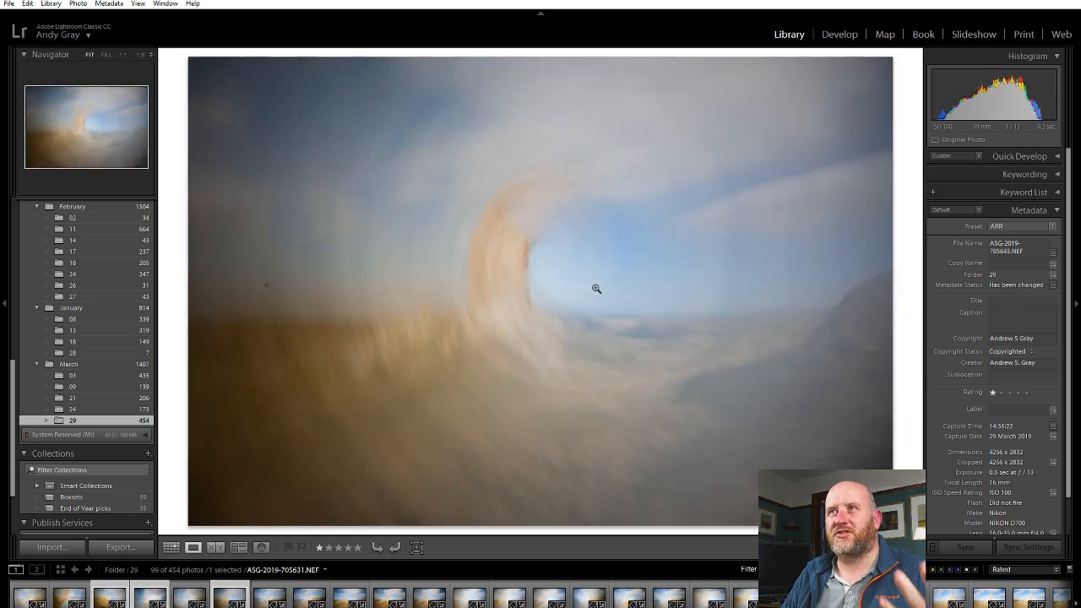
key("Right")
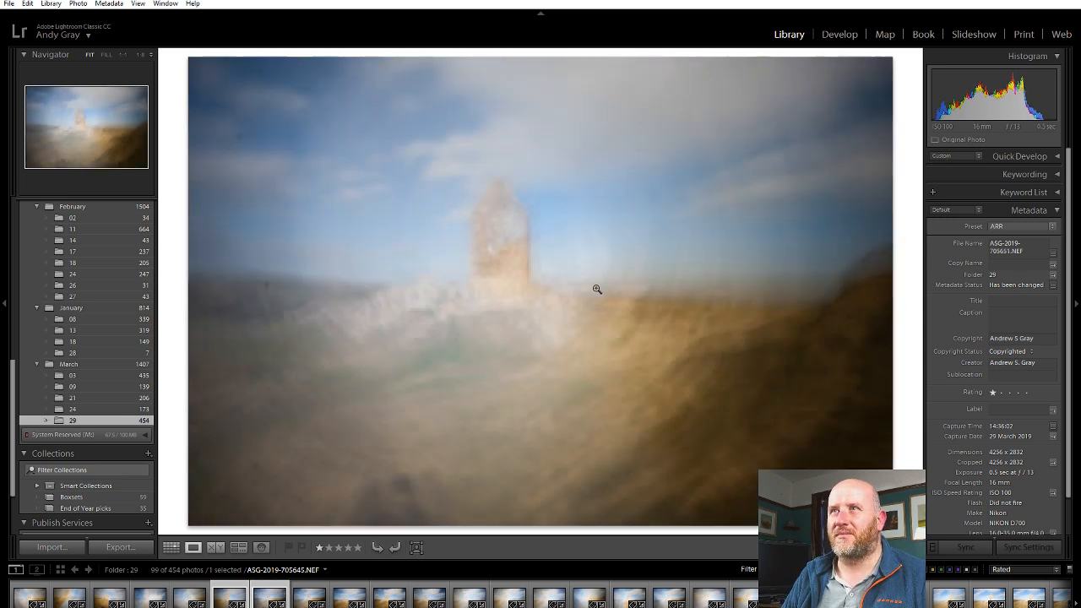
key("Right")
key("Right")
key("Right")
key("Right")
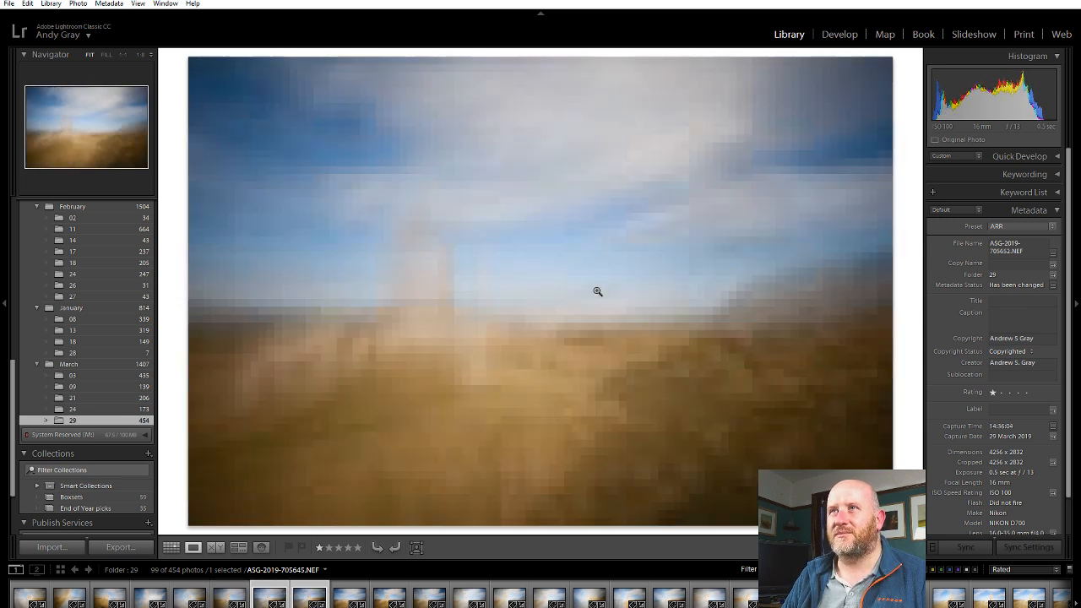
key("Right")
key("Right")
key("Right")
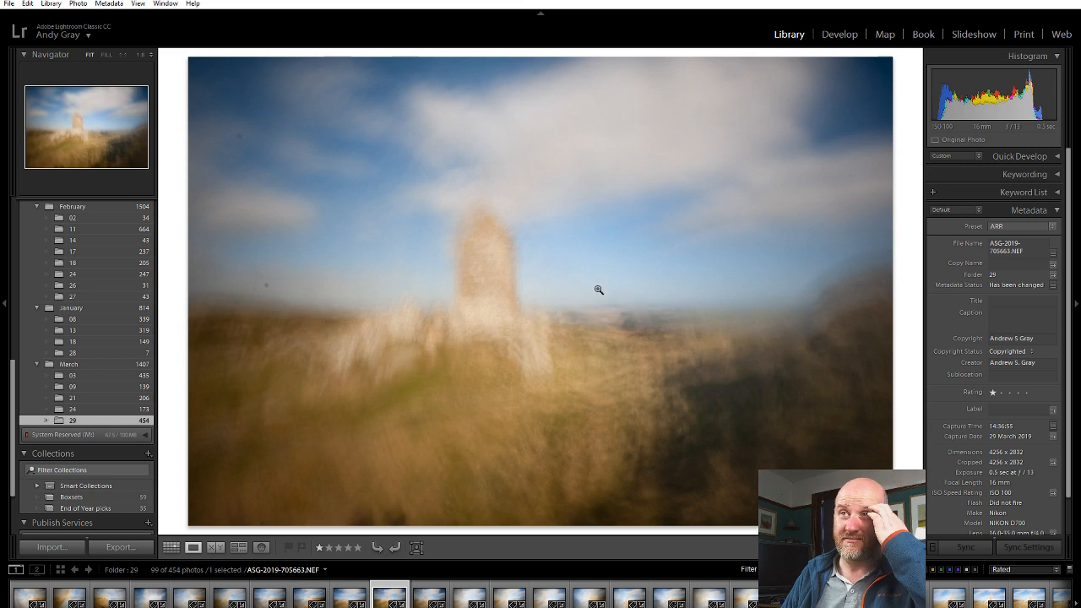
key("Right")
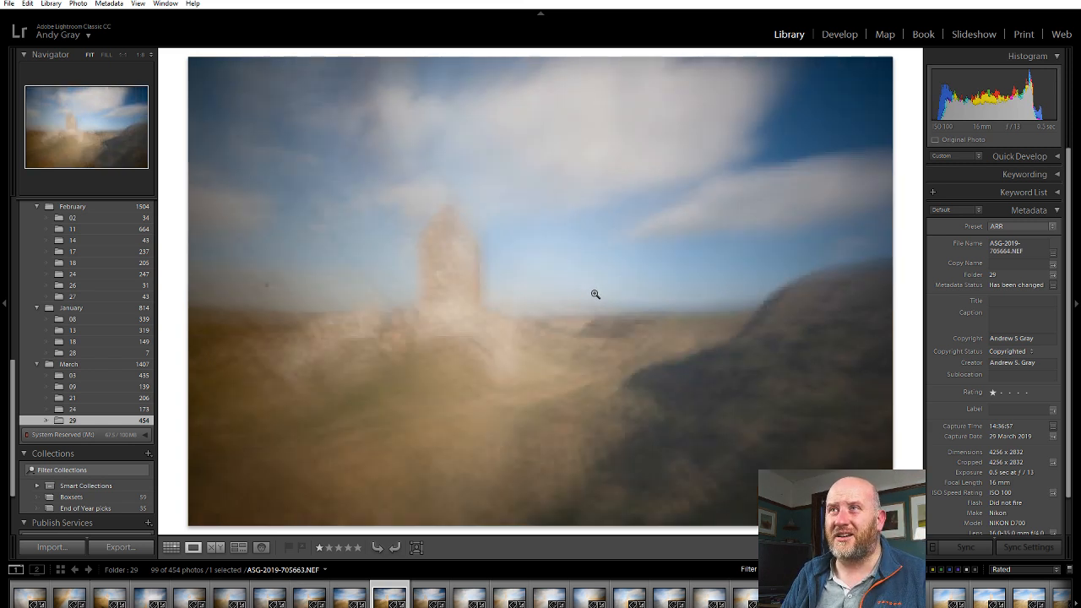
key("Right")
key("Right")
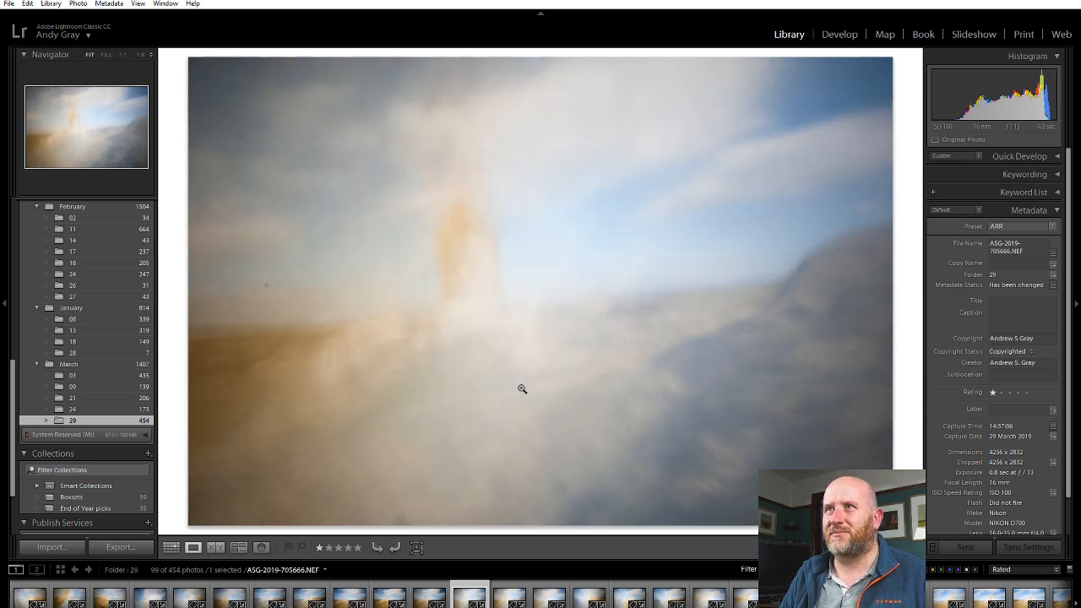
key("Right")
key("Left")
key("Left")
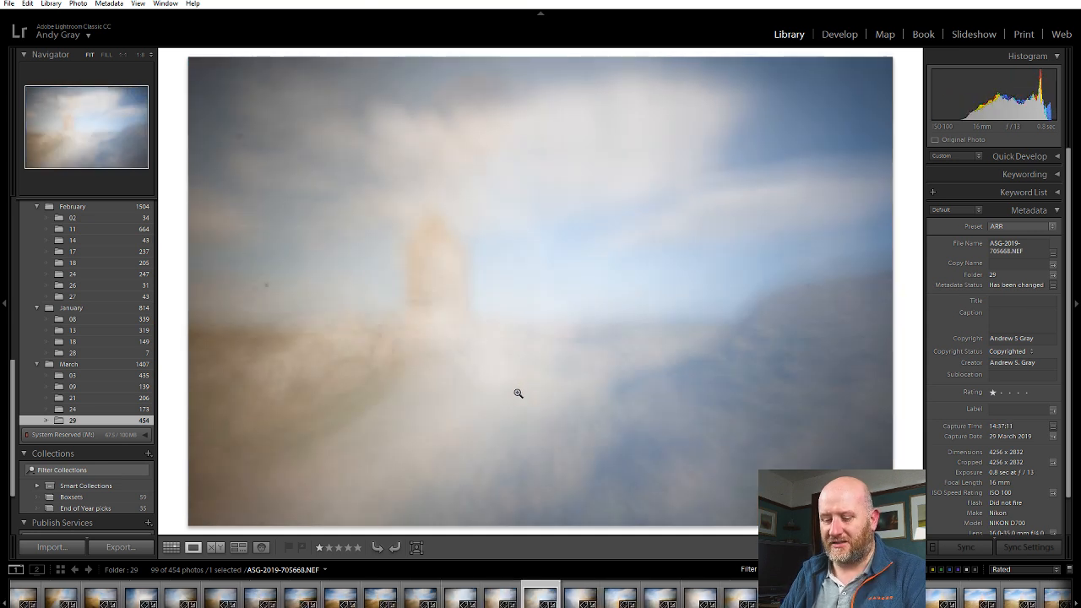
- Show the file name and exposure info overlay, and compare the following rated shots up to ASG-2019-705688.NEF, returning to ASG-2019-705681.NEF
key("i")
key("i")
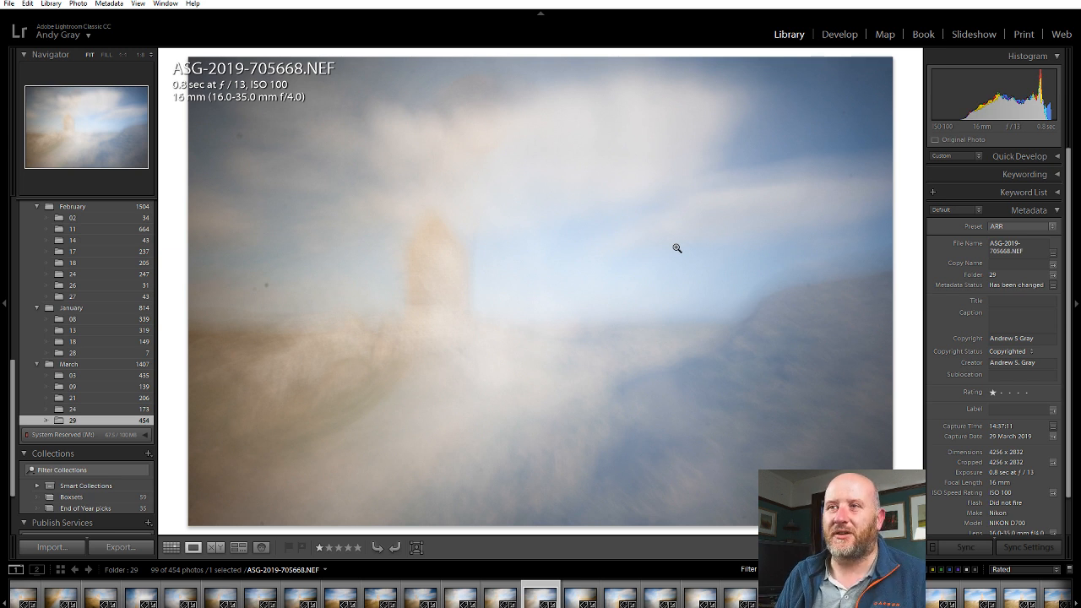
key("Right")
key("Right")
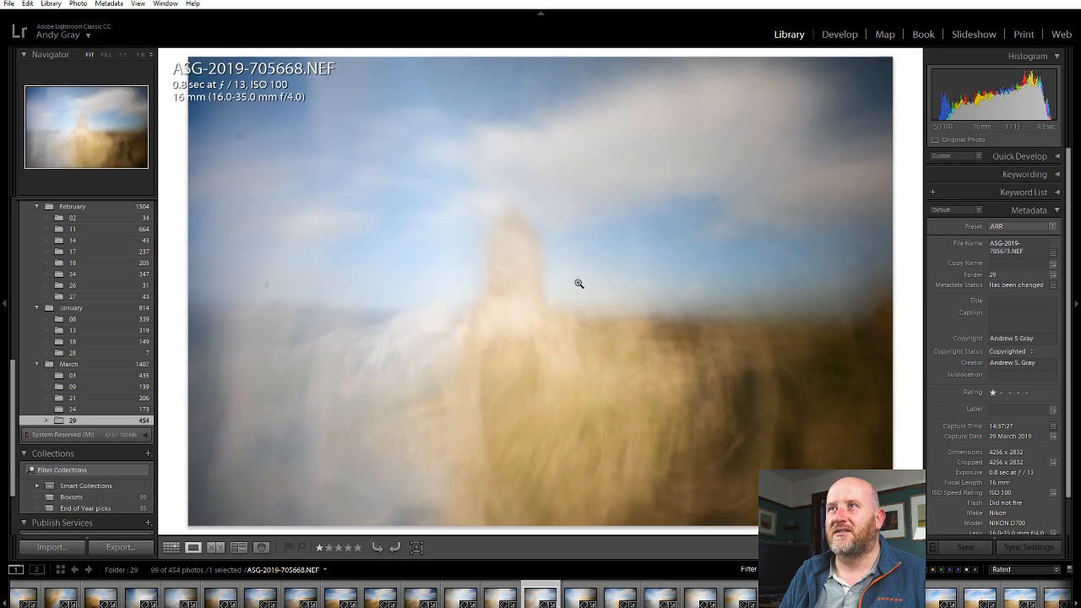
key("Right")
key("Right")
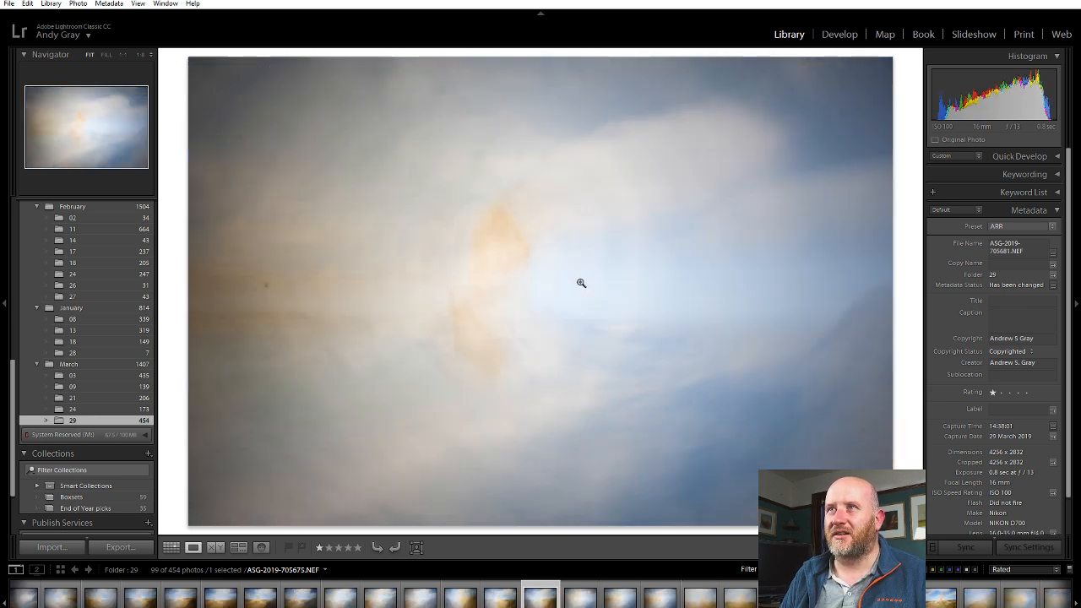
key("Right")
key("Right")
key("Right")
key("Right")
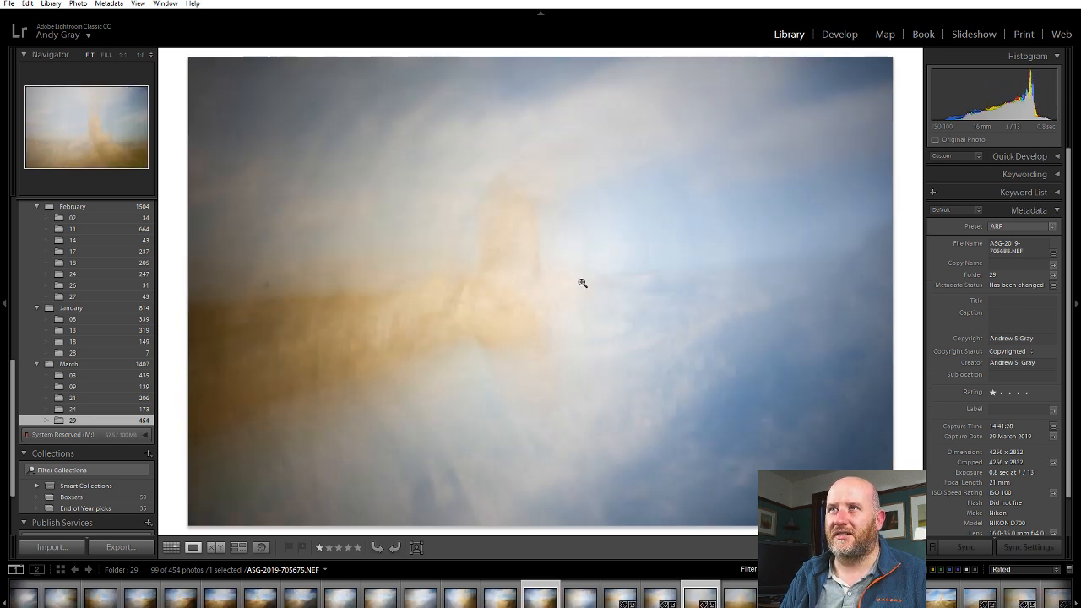
key("Left")
key("Left")
key("Left")
key("Left")
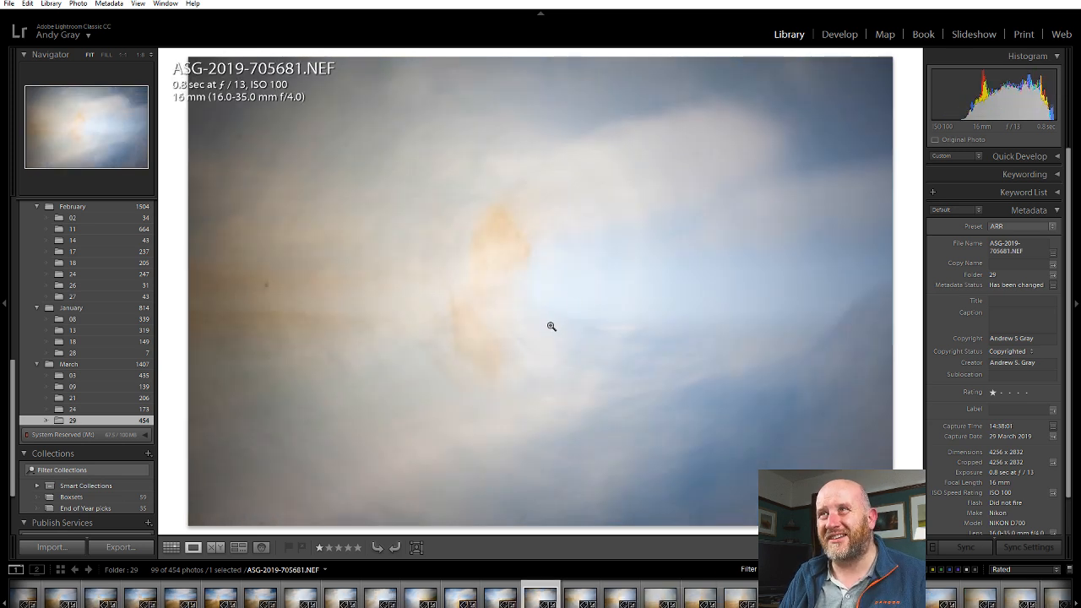
- Go back to ASG-2019-705663.NEF and compare the earlier motion-blur shots in reverse order to ASG-2019-705631.NEF
left_click(210, 601)
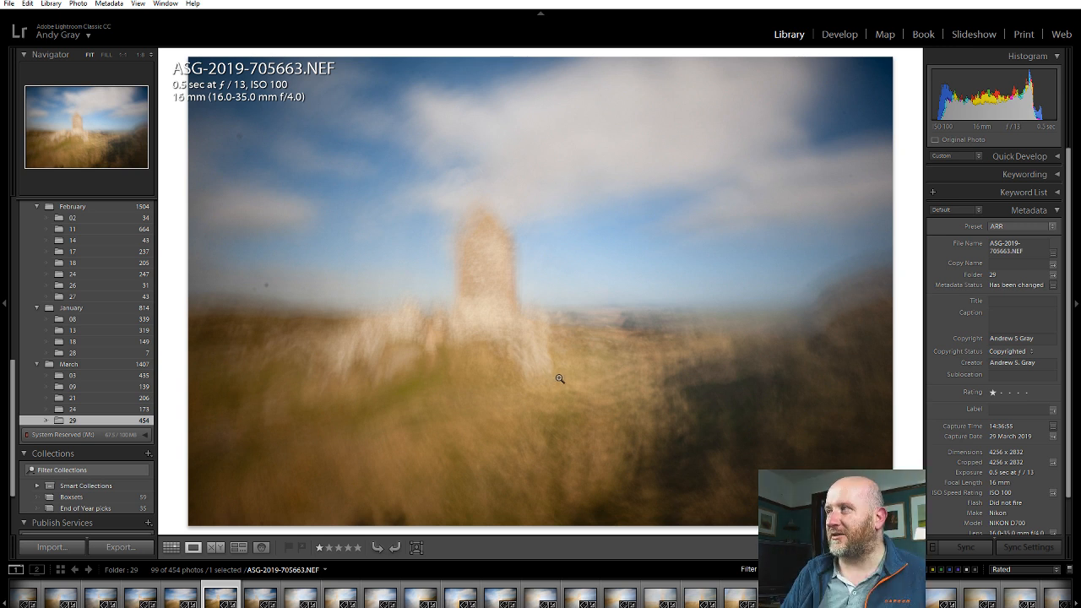
key("Left")
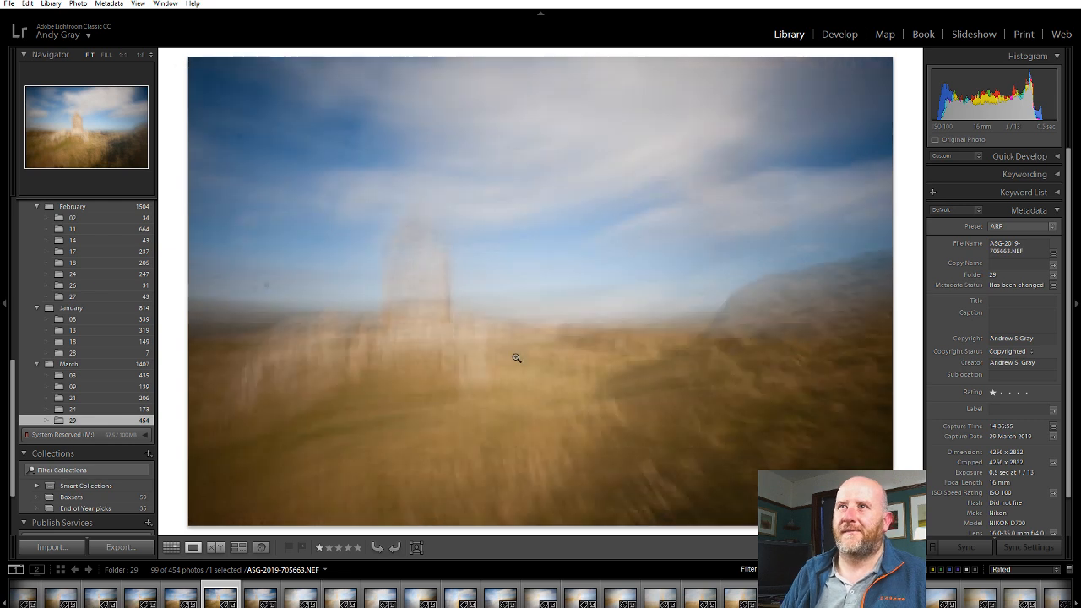
key("Left")
key("Left")
key("Right")
key("Right")
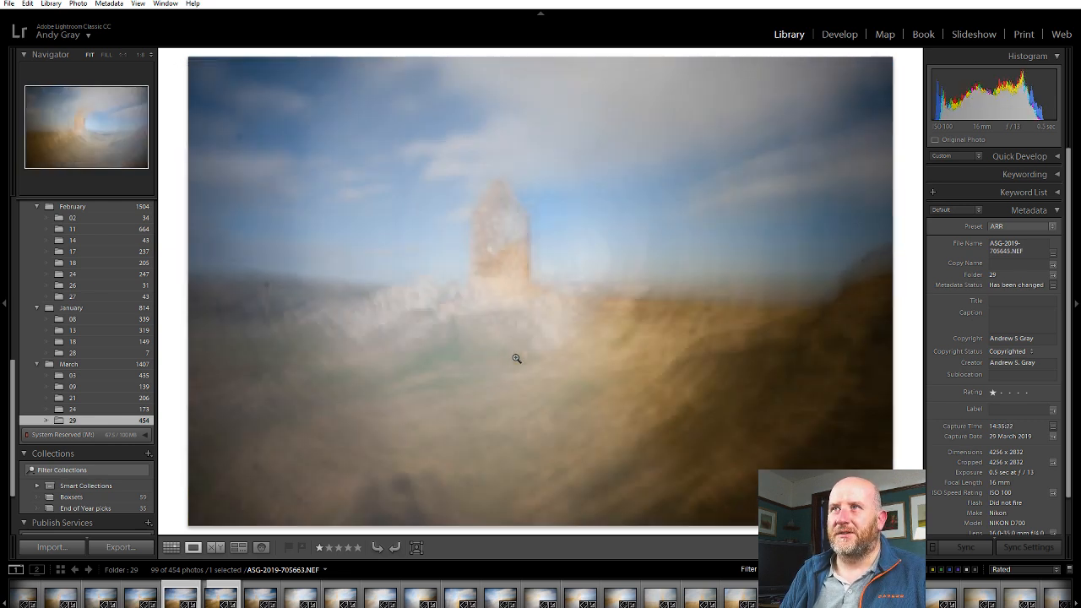
key("Left")
key("Left")
key("Left")
key("Left")
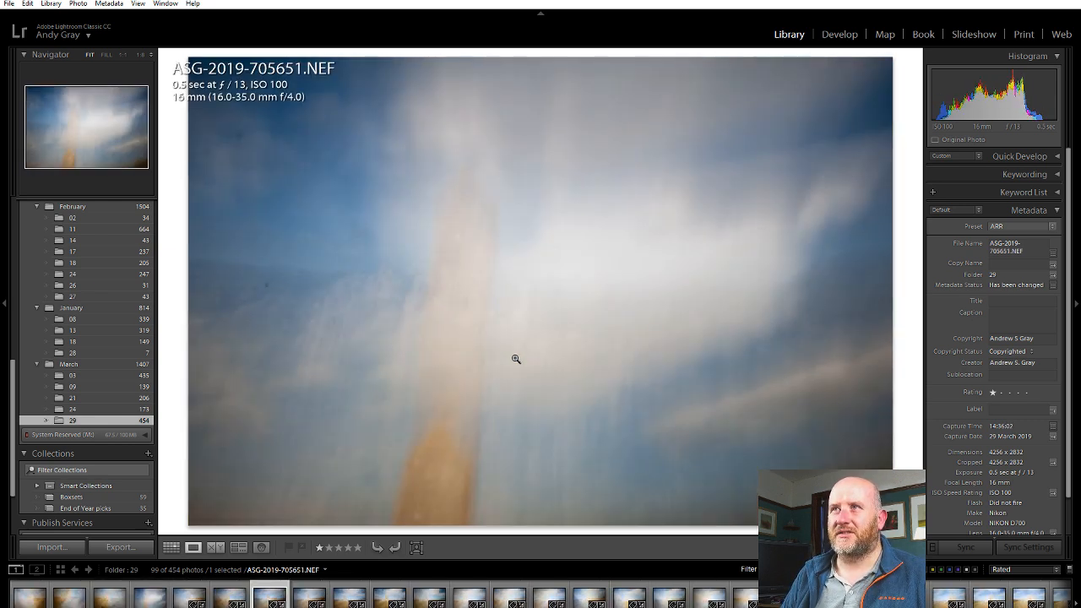
key("Left")
key("Left")
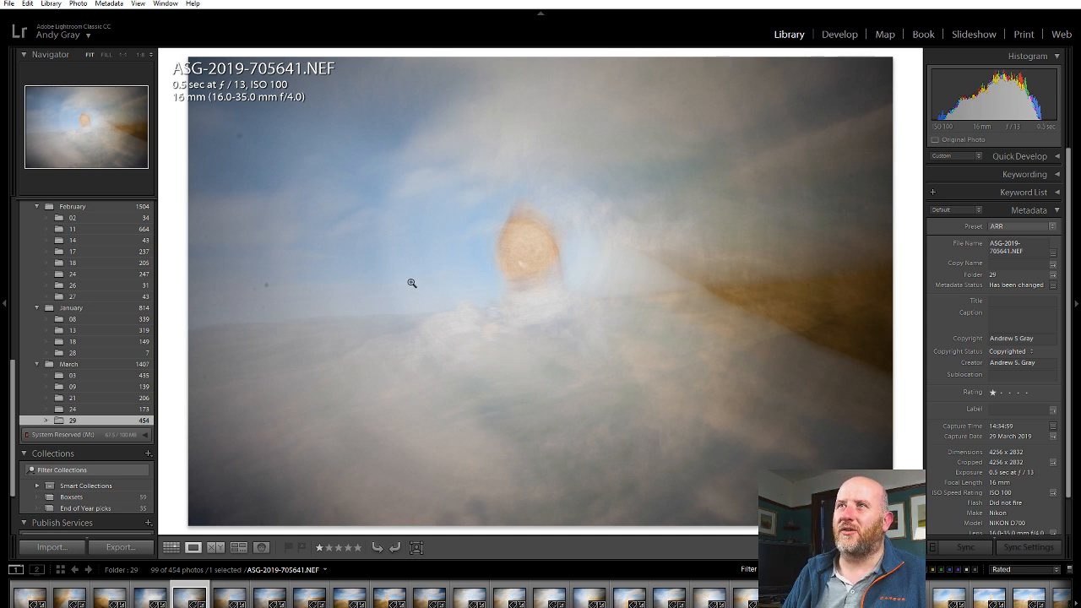
key("Left")
key("Left")
key("Left")
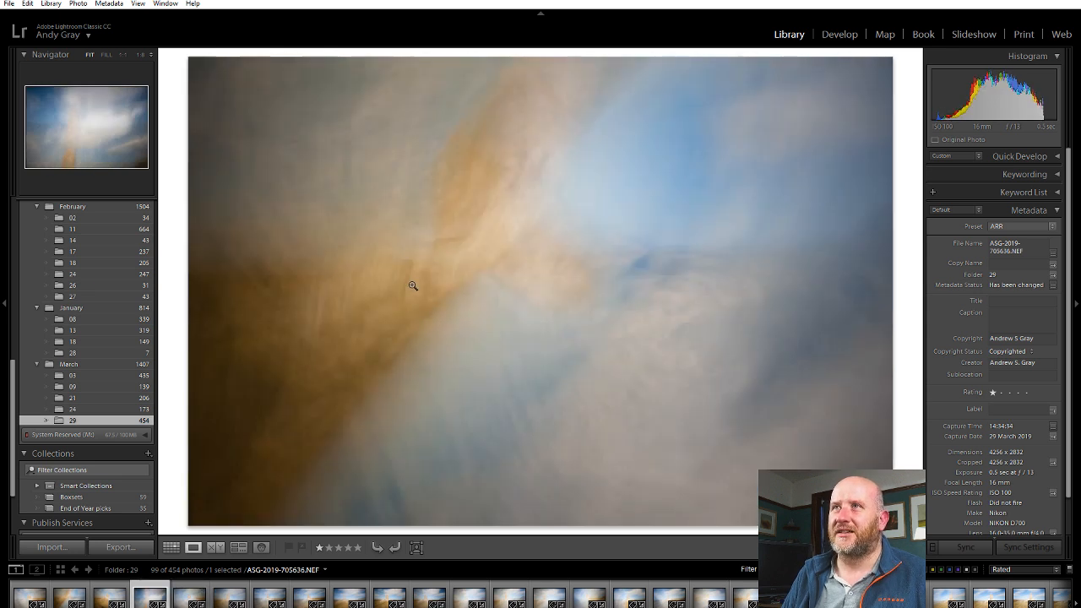
key("Left")
key("Left")
key("Left")
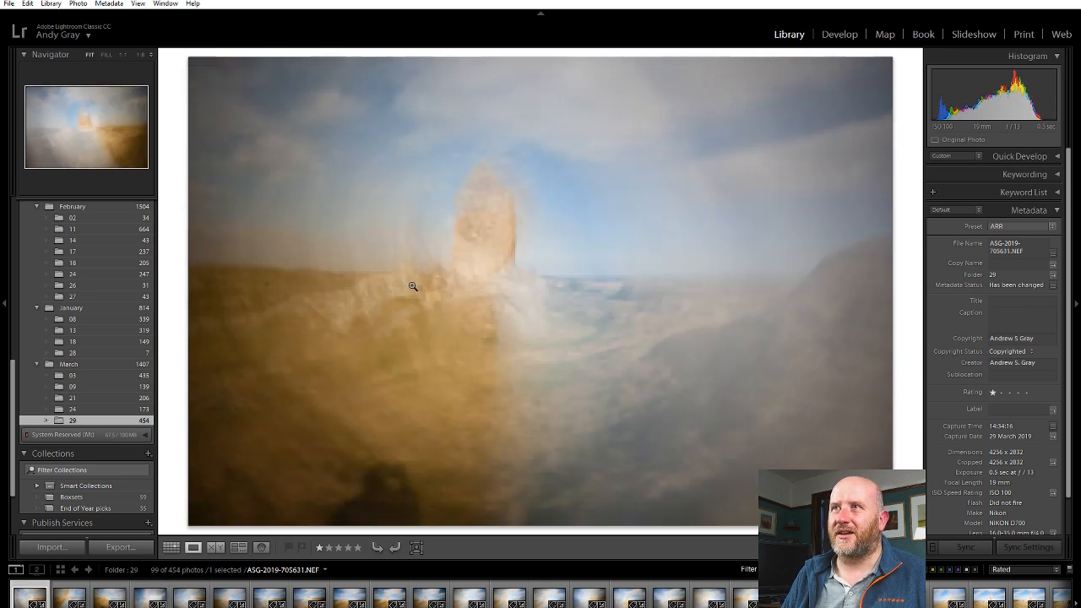
- Return to the shot with the round orange tower blur, ASG-2019-705641.NEF, and flag it as a pick
key("Right")
key("Right")
key("Right")
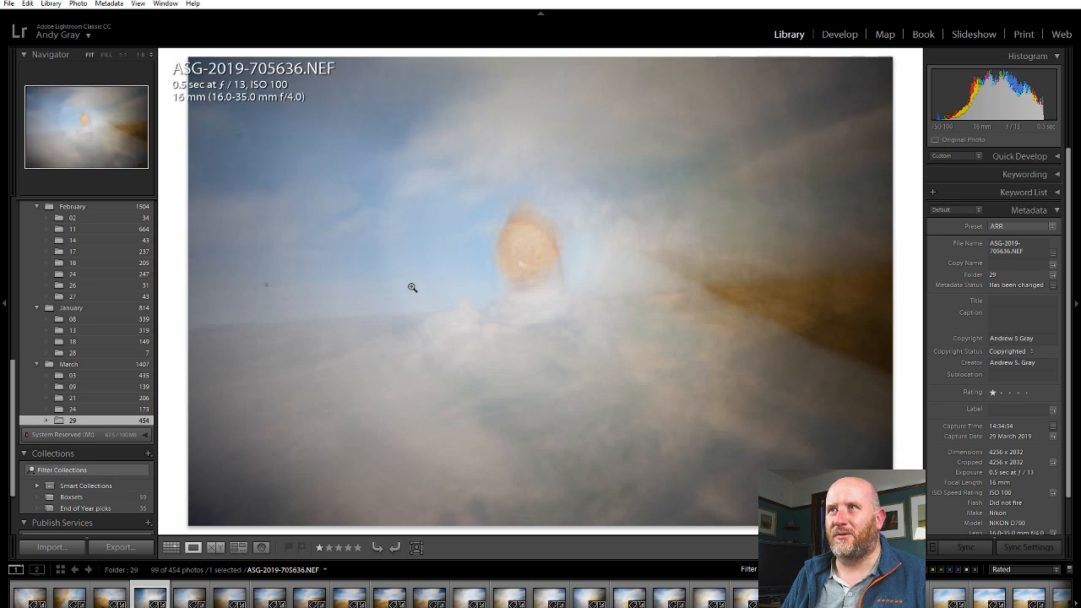
key("Right")
key("Right")
key("Right")
key("Right")
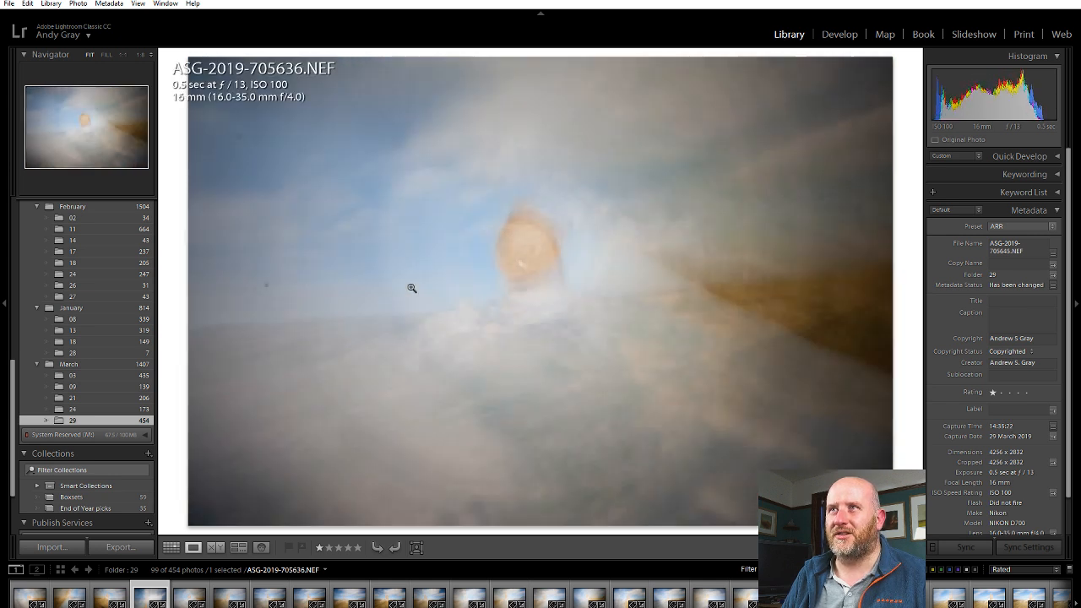
key("Right")
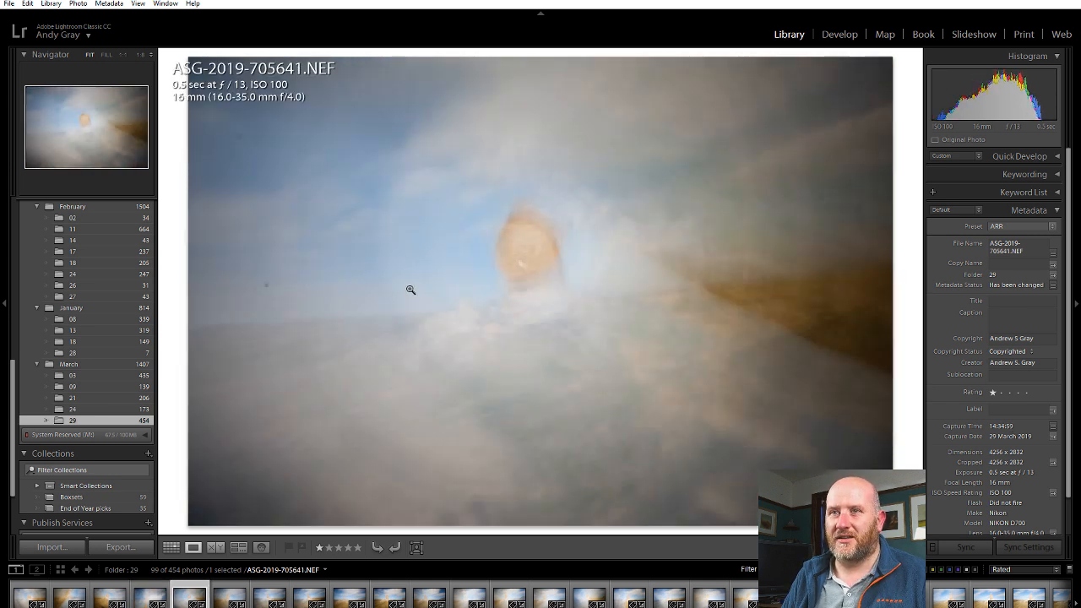
key("p")
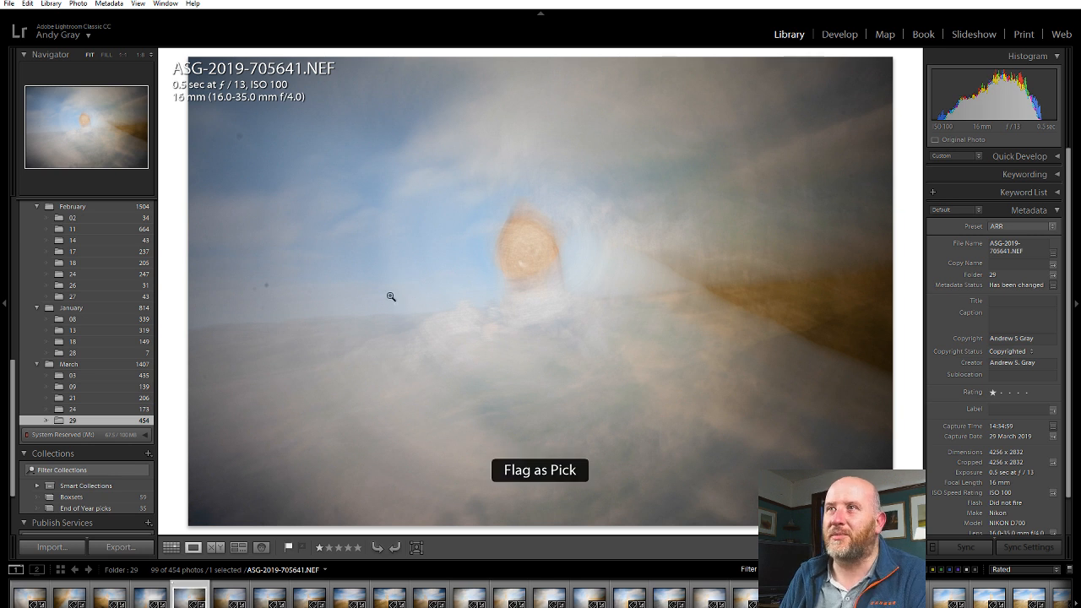
- Flag ASG-2019-705645.NEF and ASG-2019-705651.NEF as picks and advance to ASG-2019-705652.NEF
key("Right")
key("p")
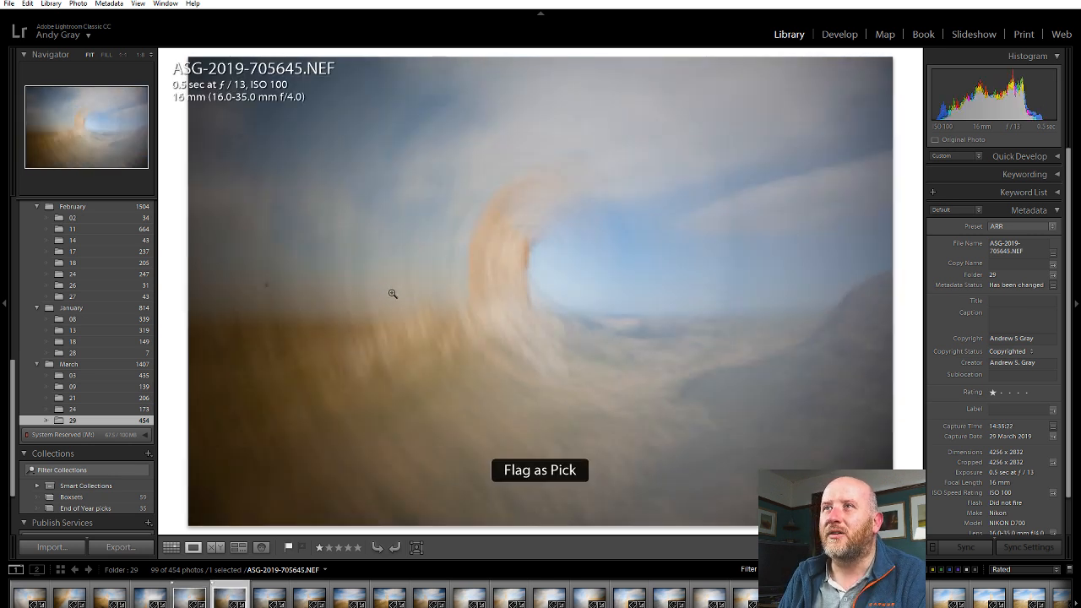
key("Right")
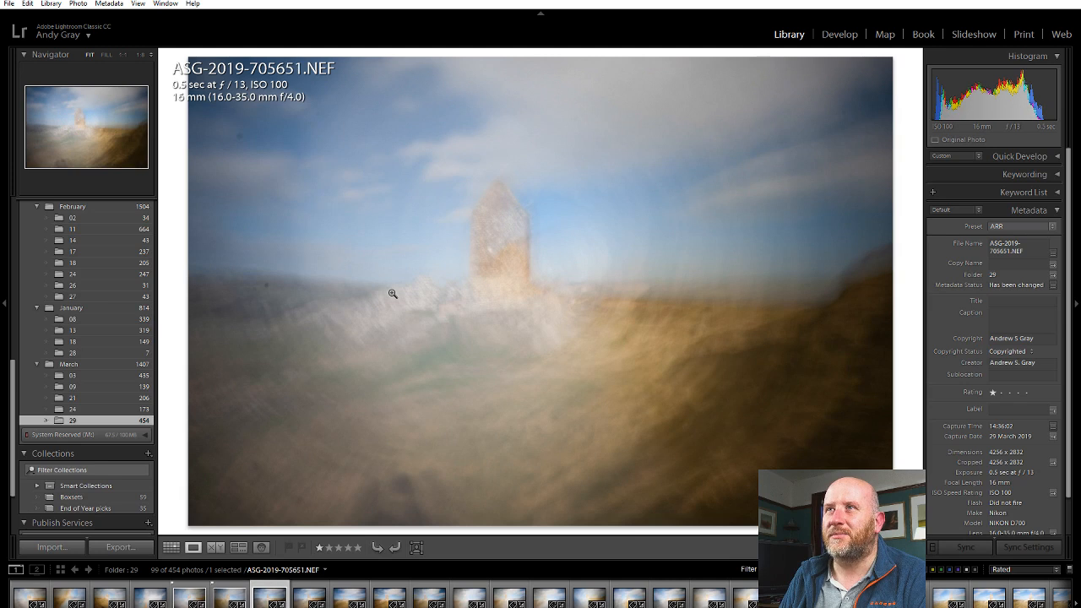
key("p")
key("Right")
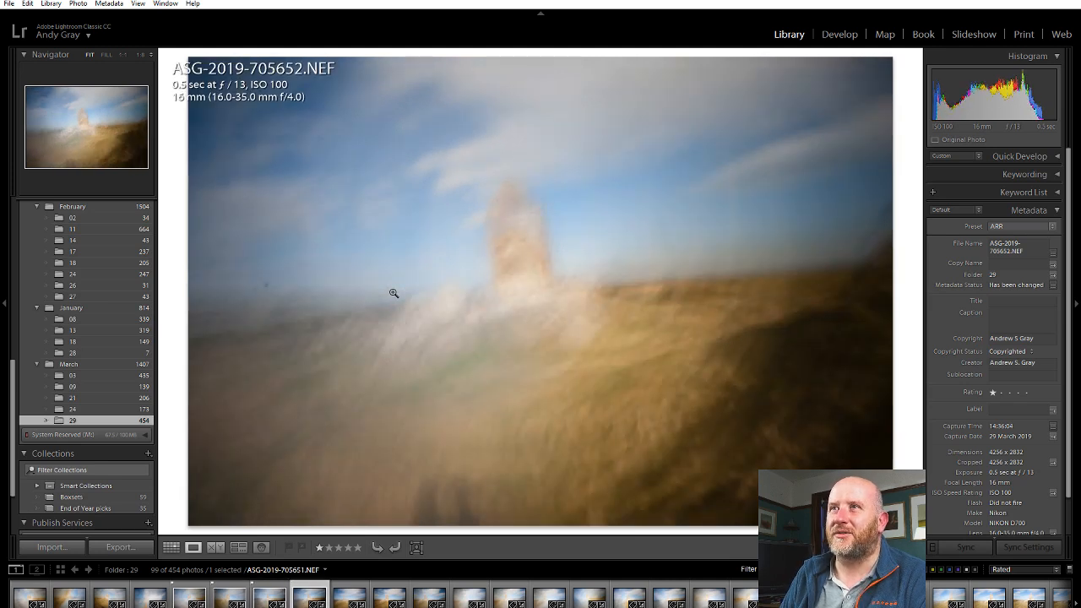
- Flag ASG-2019-705652.NEF as a pick, browse the following rated shots, and flag ASG-2019-705663.NEF and ASG-2019-705664.NEF as picks
key("p")
key("Right")
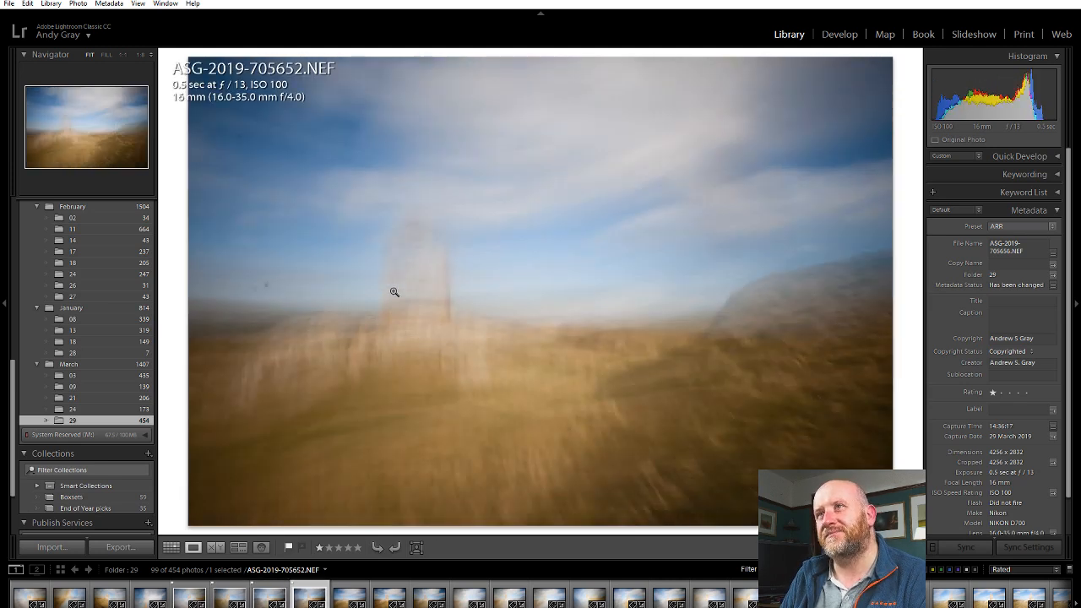
key("Right")
key("Right")
key("Right")
key("Right")
key("Right")
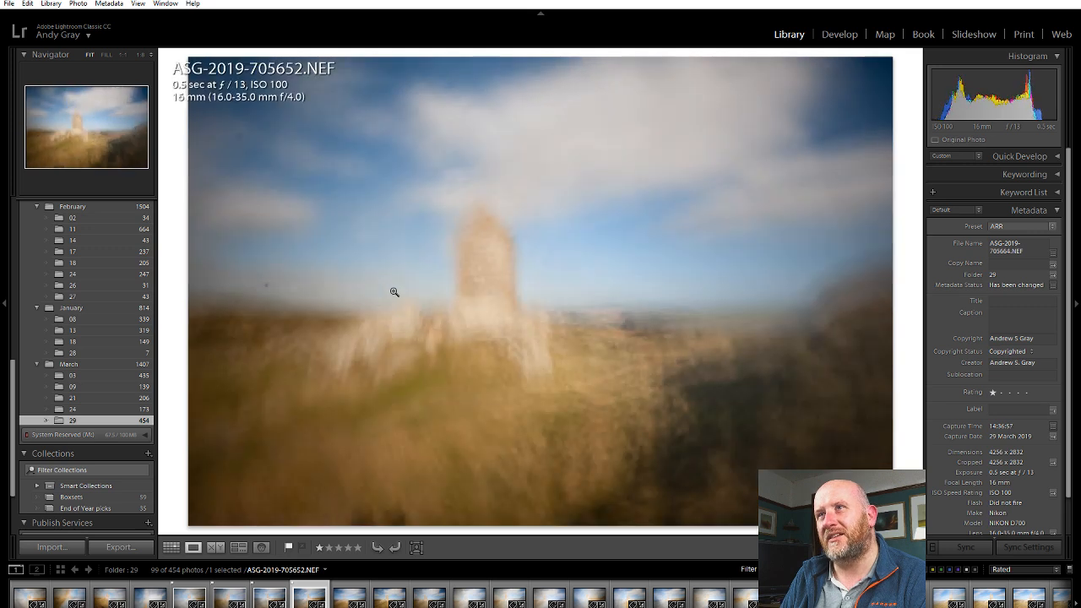
key("Right")
key("Right")
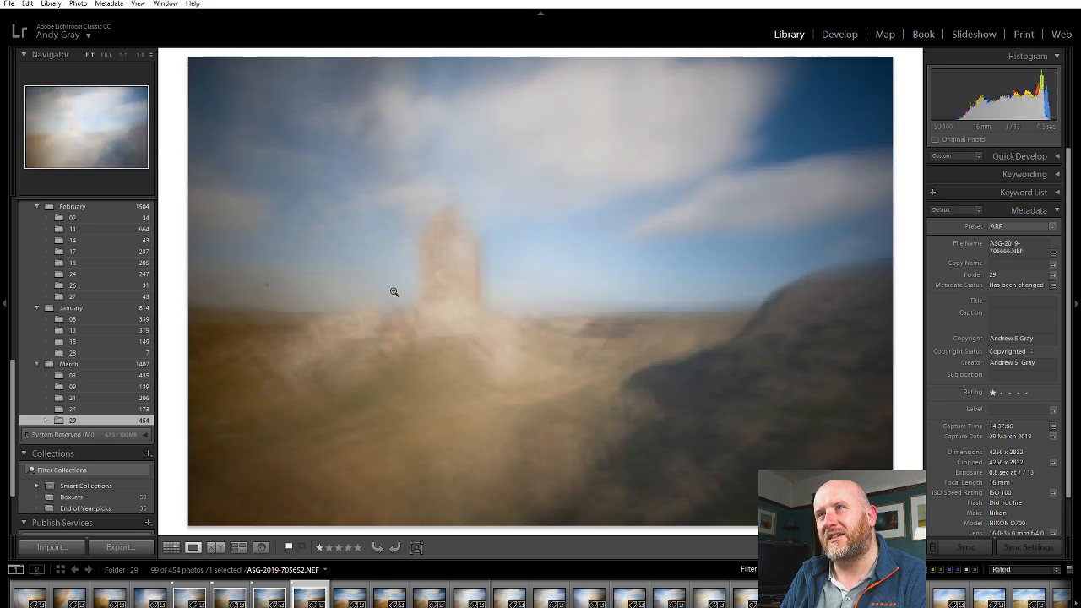
key("p")
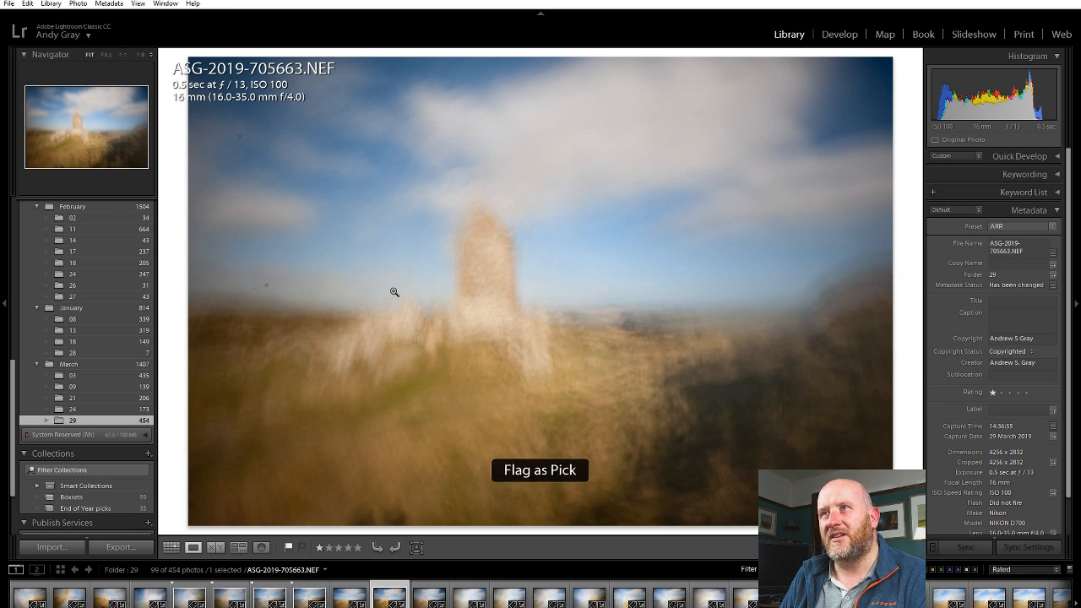
key("p")
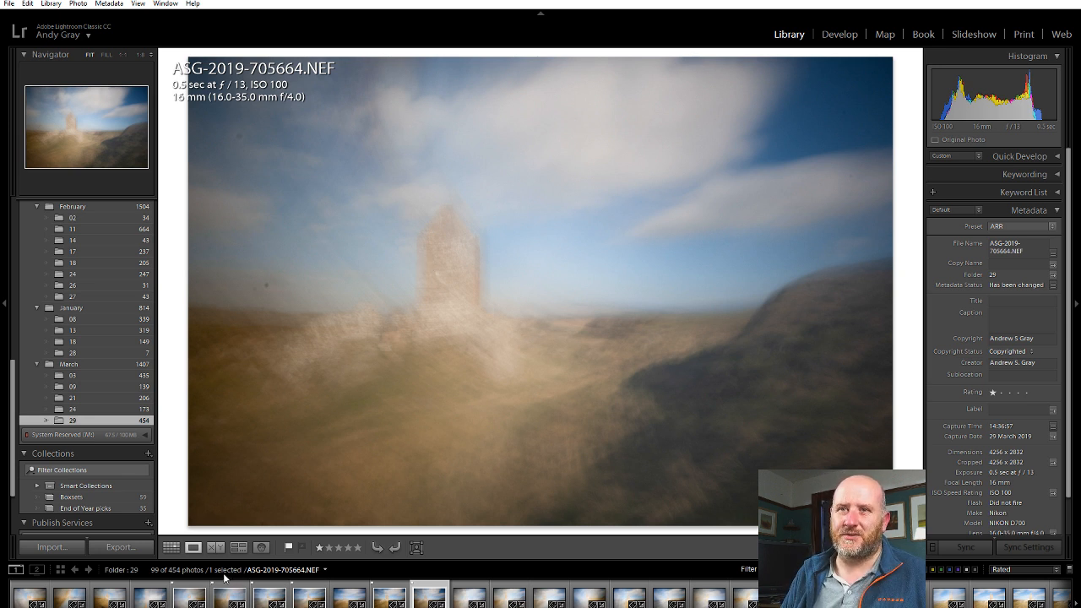
- Open ASG-2019-705641.NEF for developing and start Spot Removal in Heal mode with Visualize Spots on
left_click(188, 596)
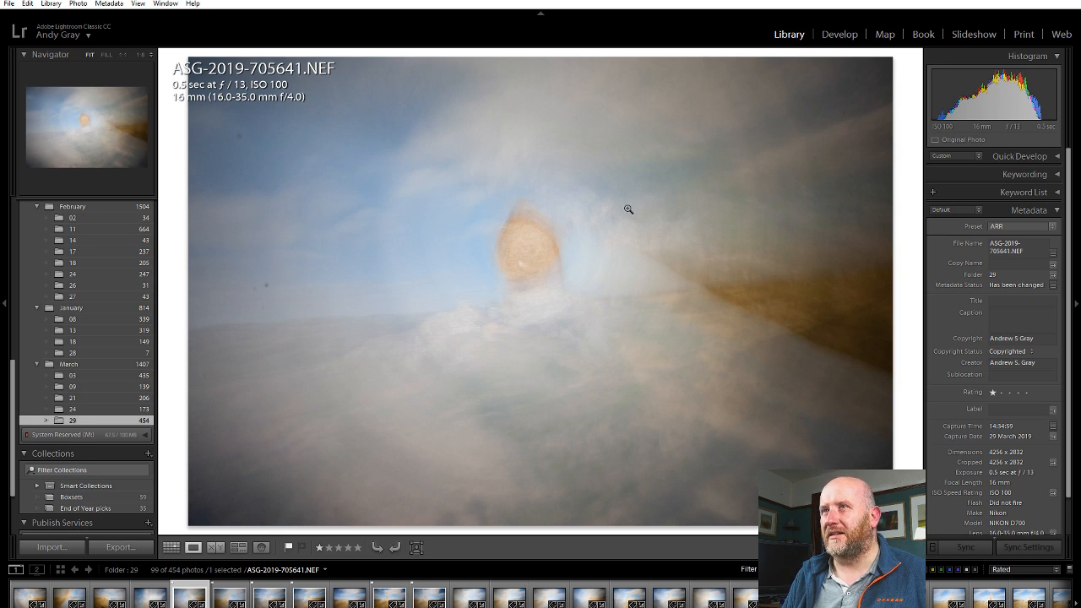
left_click(843, 35)
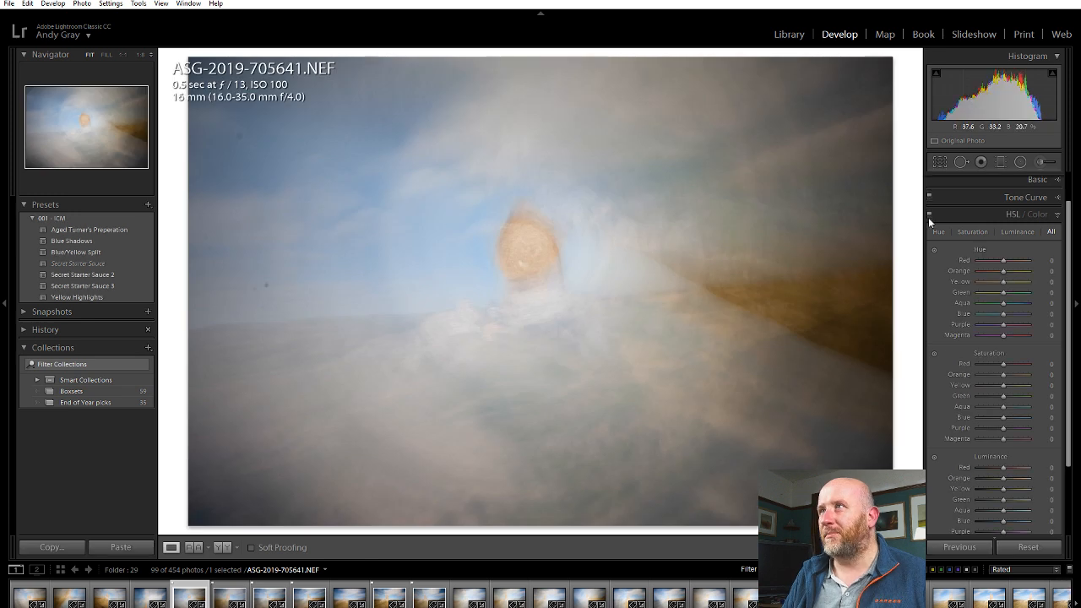
left_click(960, 161)
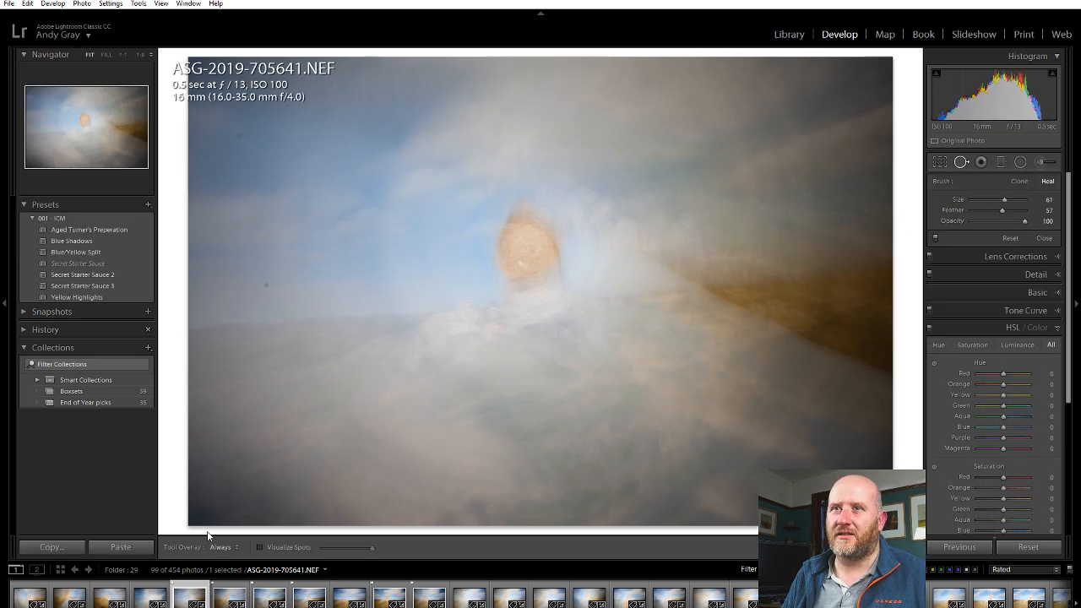
left_click(260, 547)
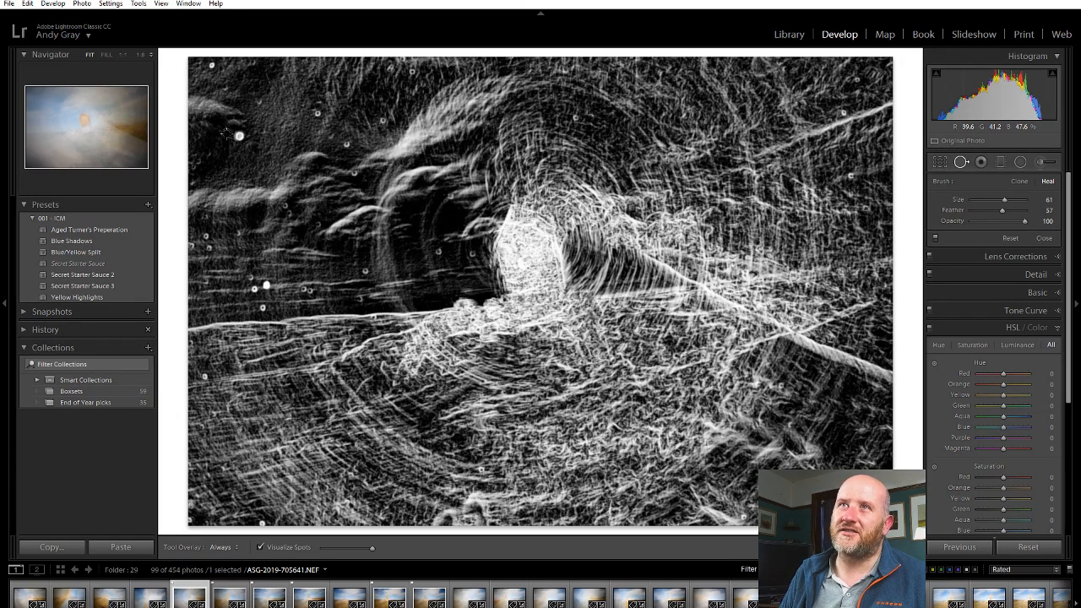
- Heal the dust spots across the photo's upper sky, using size 75 for the large one and size 49 for the small ones
scroll(239, 135, "up", 4)
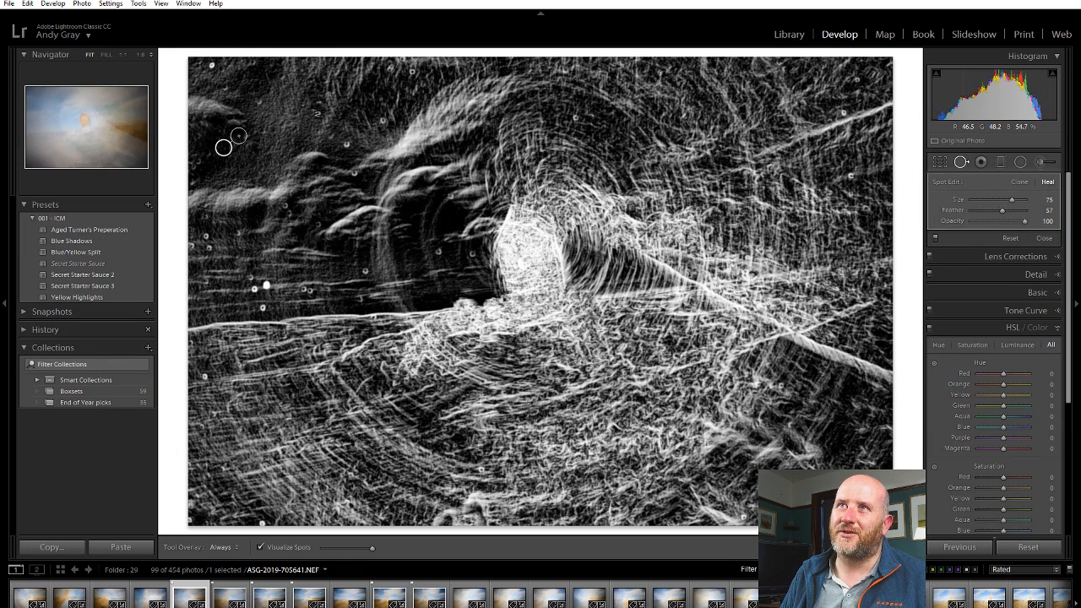
left_click(316, 115)
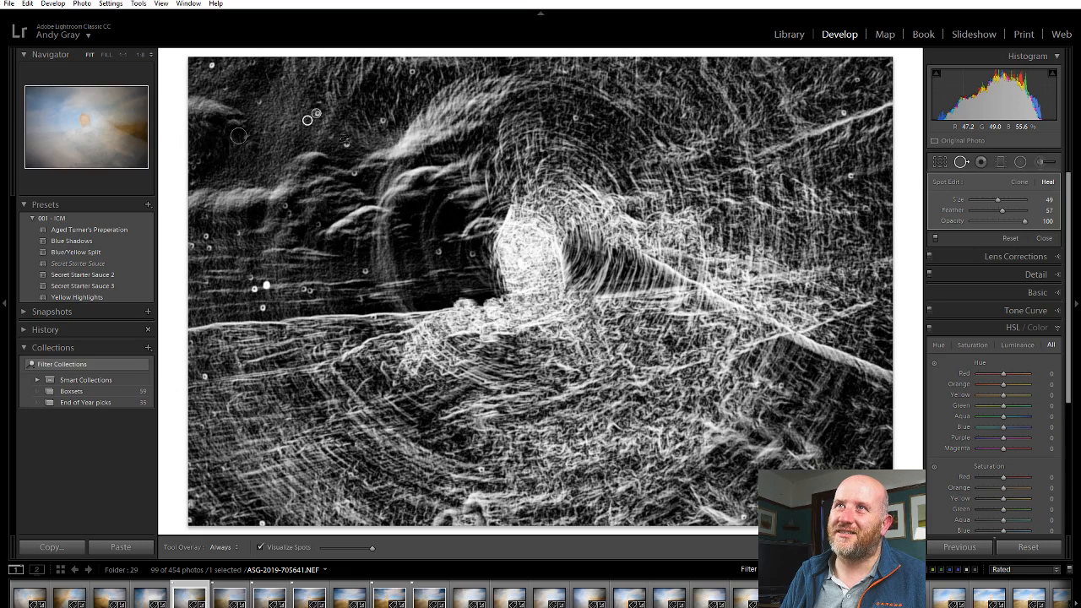
left_click(346, 145)
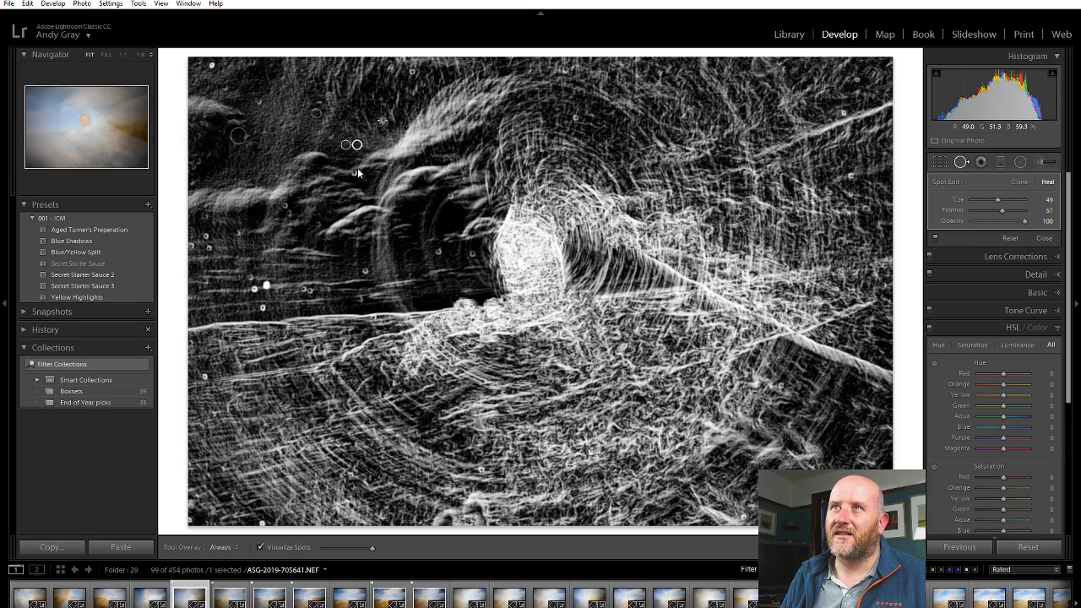
left_click(382, 119)
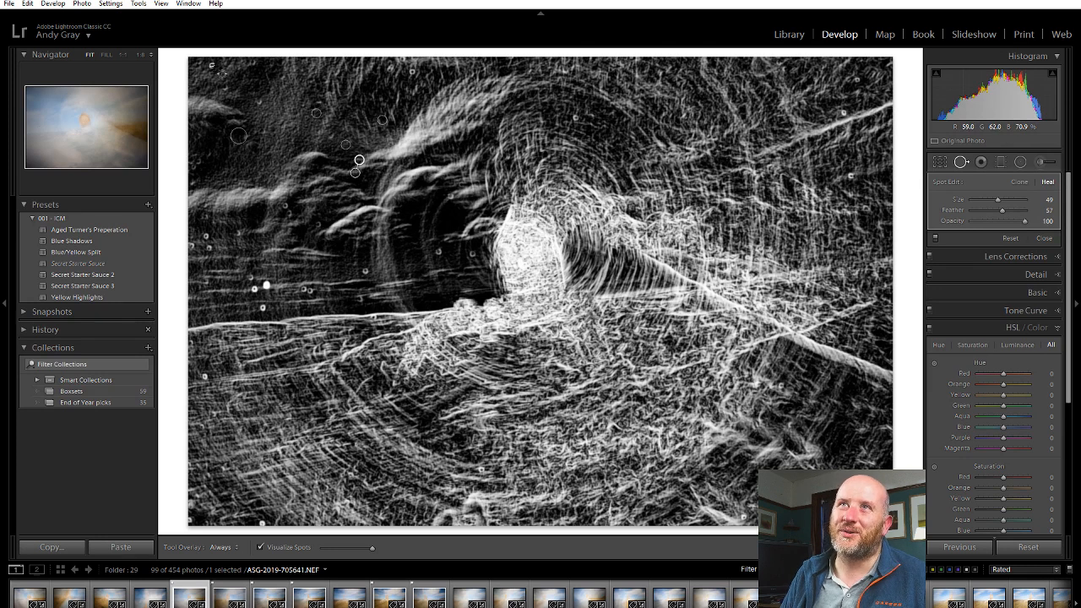
left_click(212, 66)
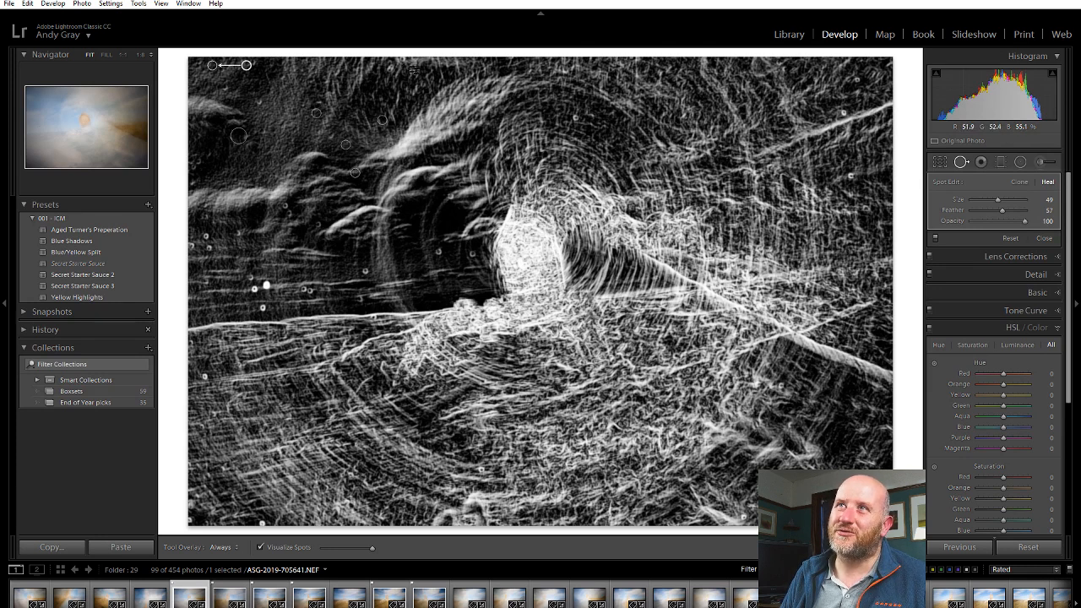
left_click(412, 71)
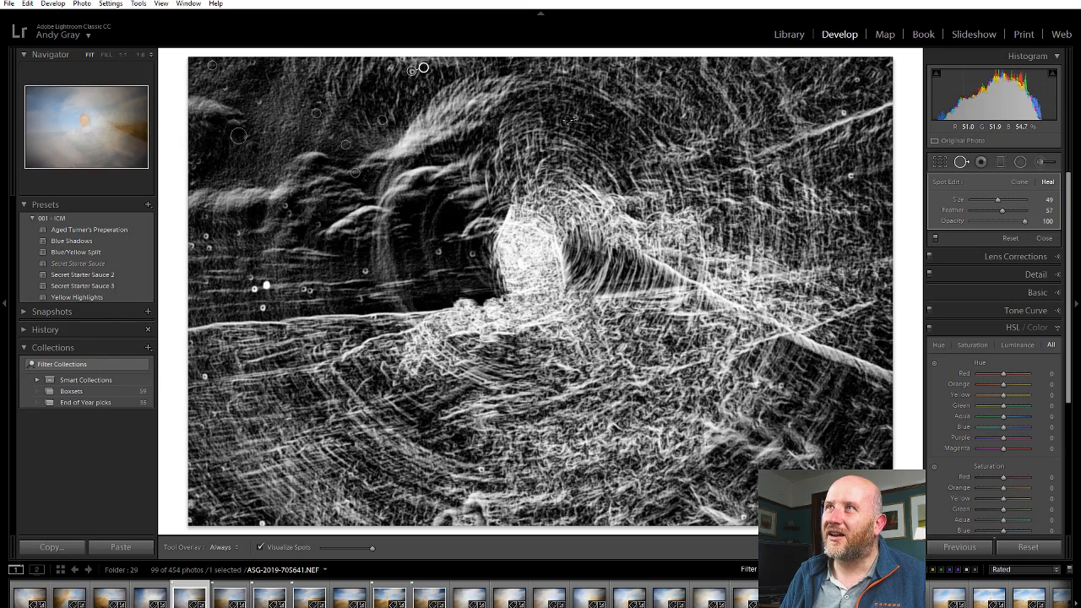
left_click(575, 119)
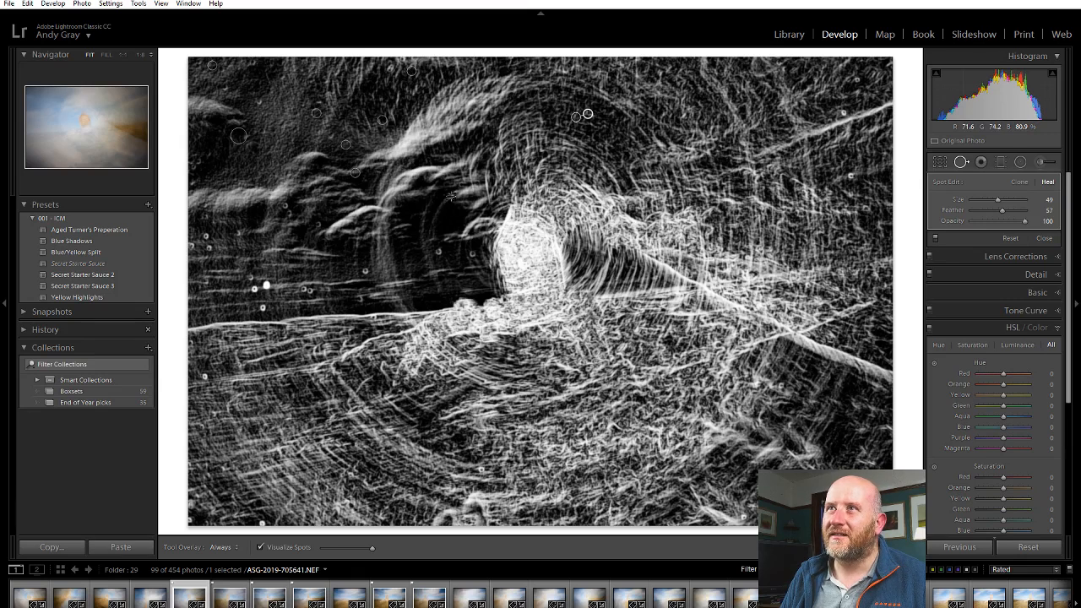
- Heal the small dust spots in the sky just left of the tower with a size 49 brush
left_click(451, 197)
left_click(437, 251)
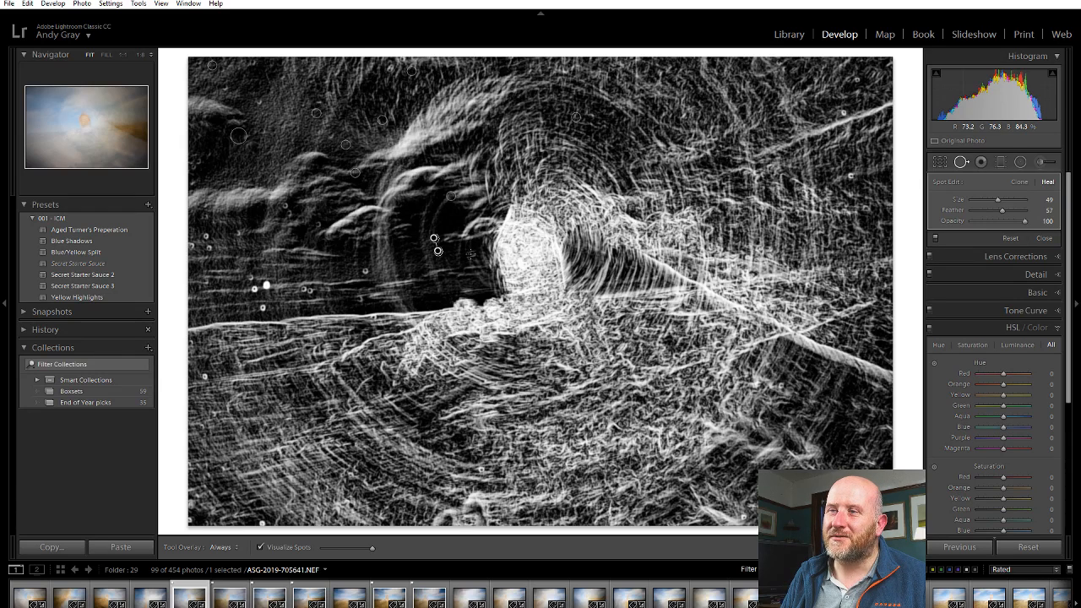
left_click(470, 254)
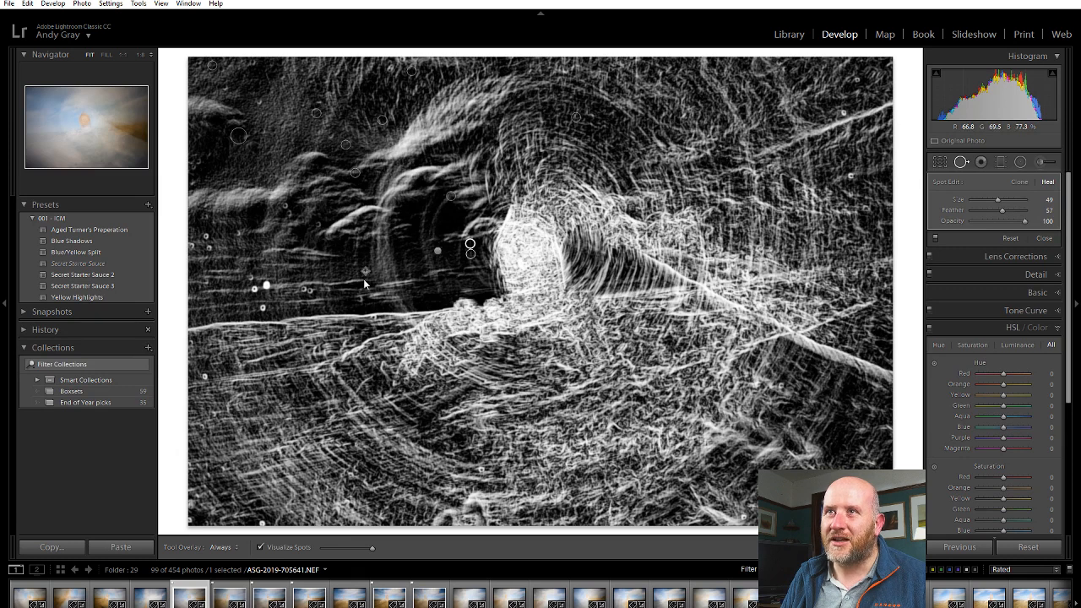
left_click(365, 270)
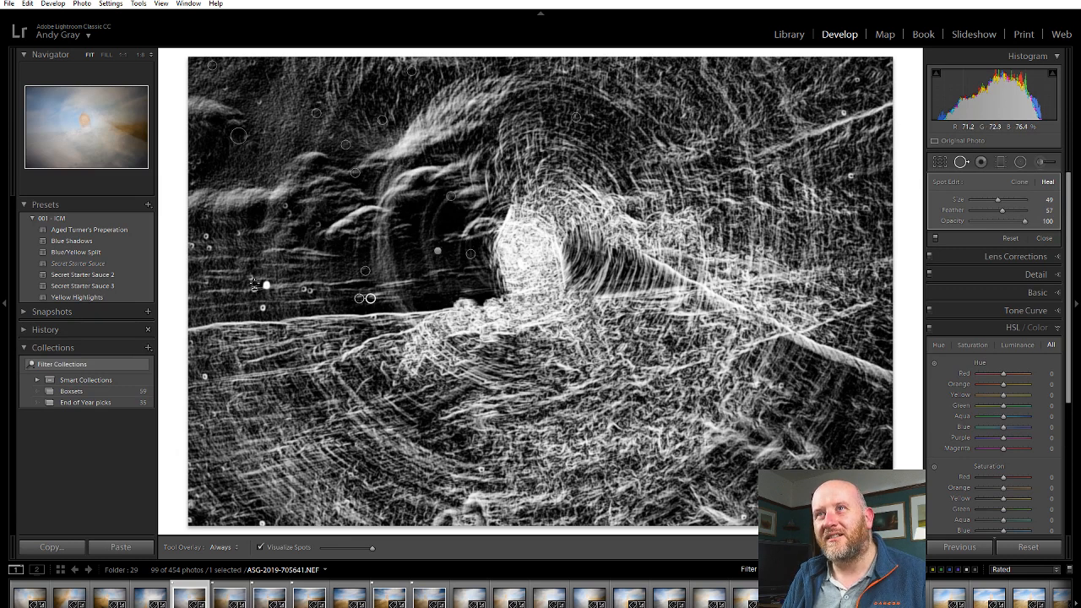
- Heal the dust spots in the photo's far-left sky, using size 61 for the large bright one and size 49 for the rest
left_click(266, 285)
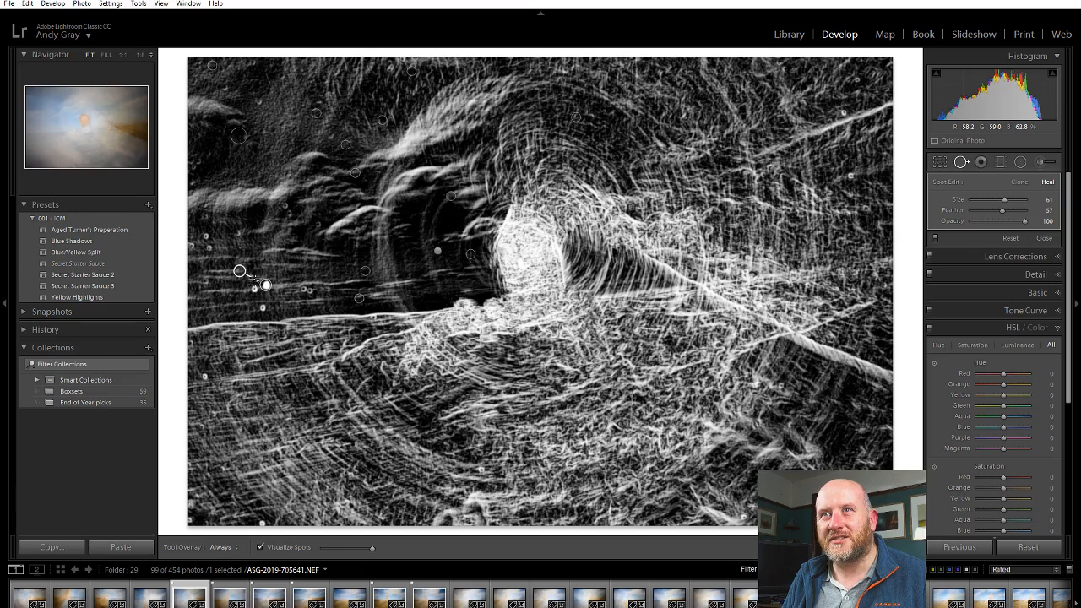
left_click(254, 289)
scroll(258, 291, "down", 3)
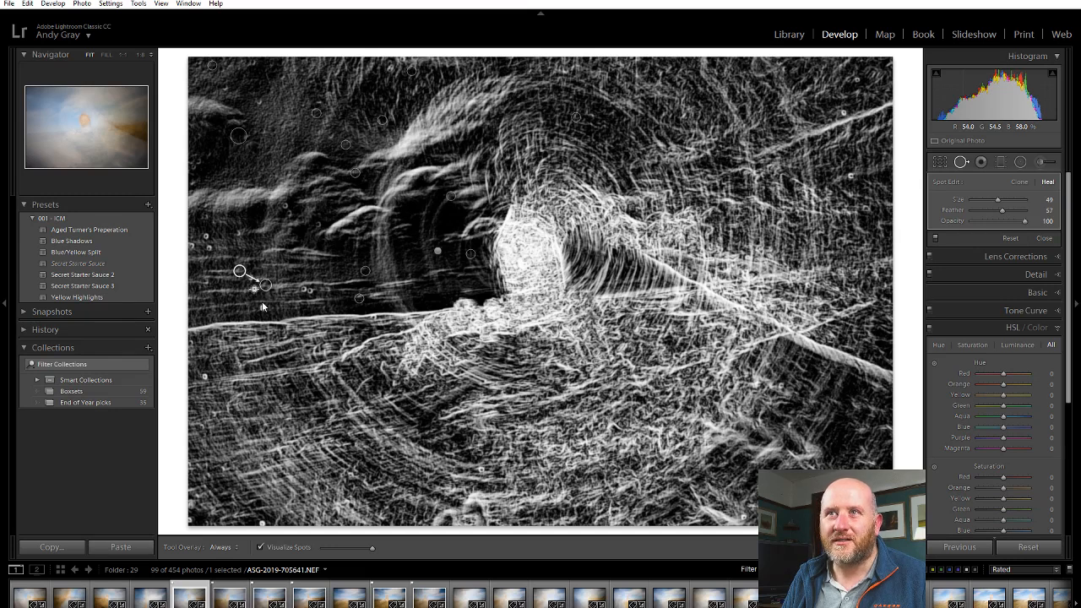
left_click(263, 309)
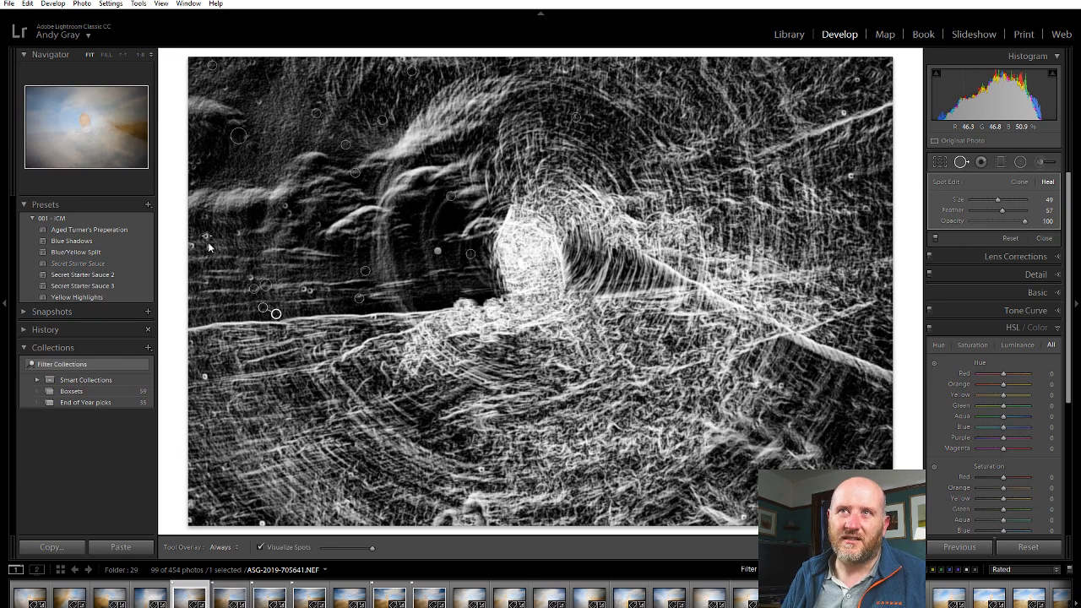
left_click(207, 247)
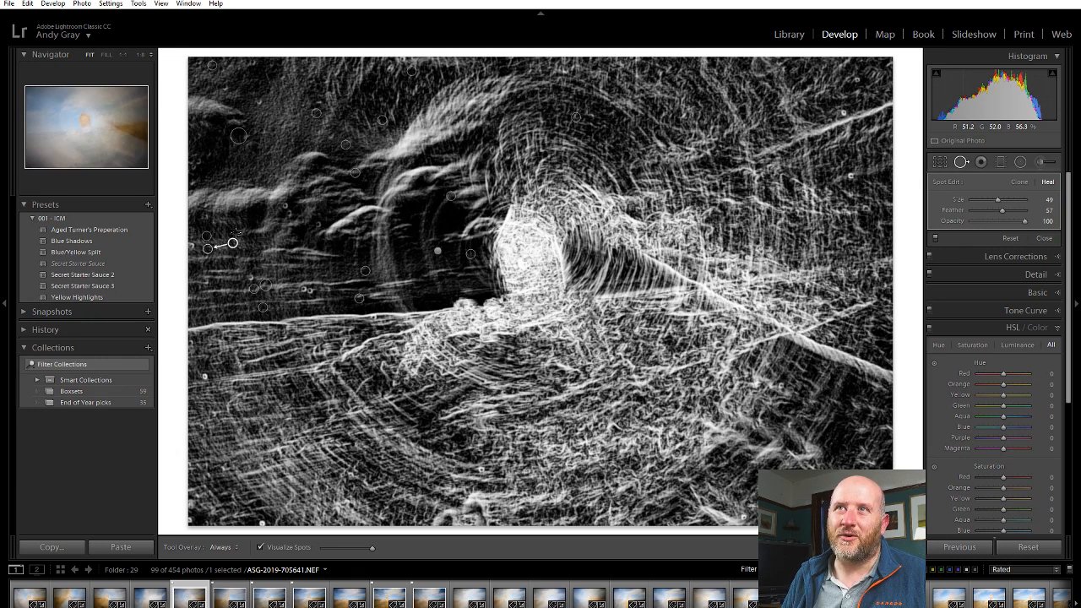
left_click(223, 234)
left_click(283, 216)
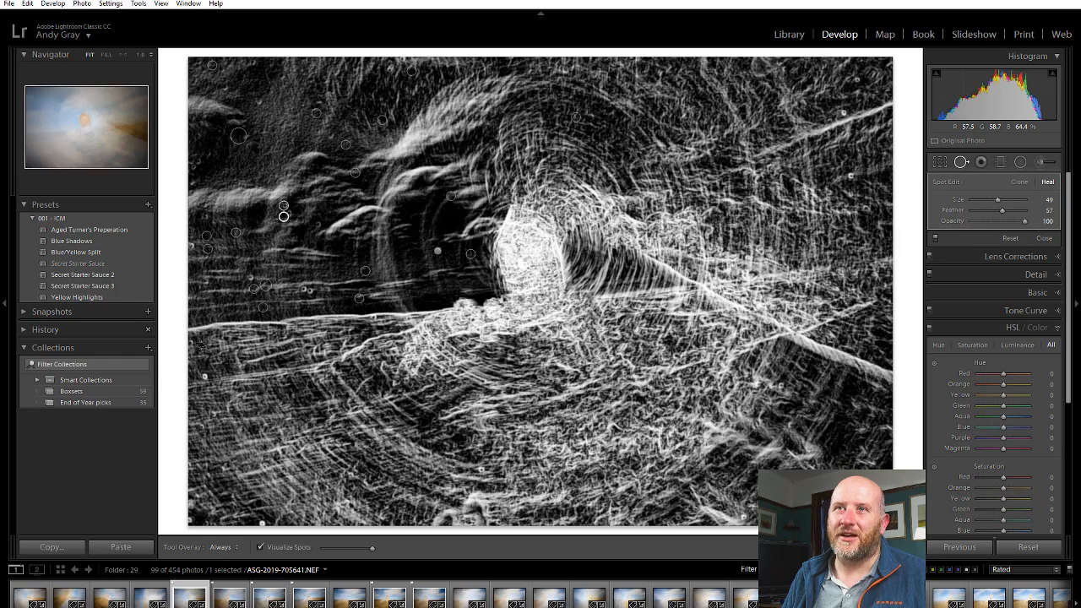
- Heal the size 49 dust spots in the left foreground, at the bottom edge, above the left horizon, in the right-hand sky and in the lower-right foreground
left_click(194, 375)
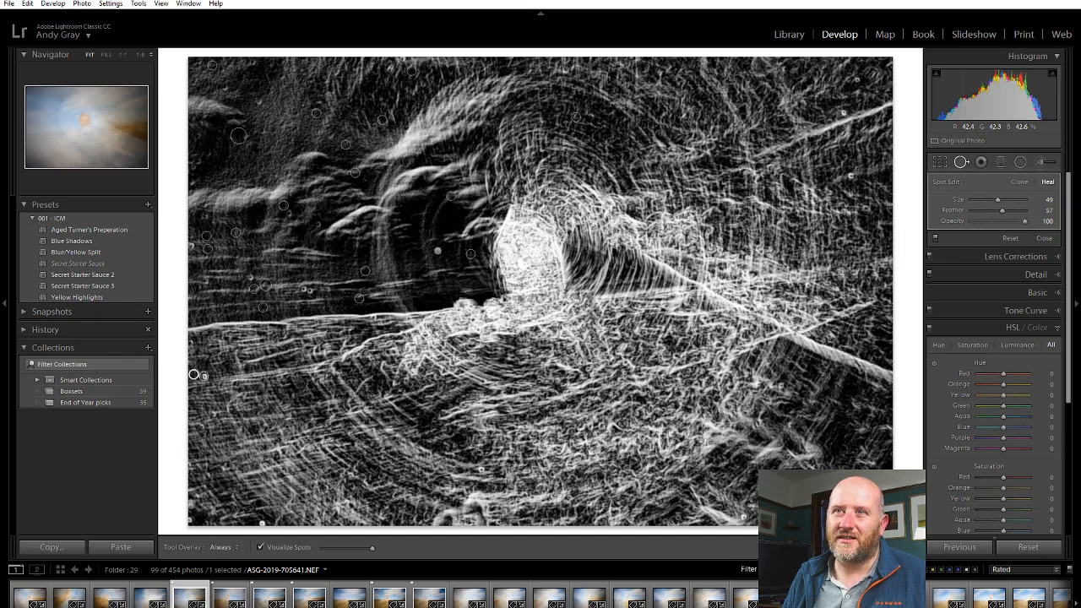
left_click(261, 524)
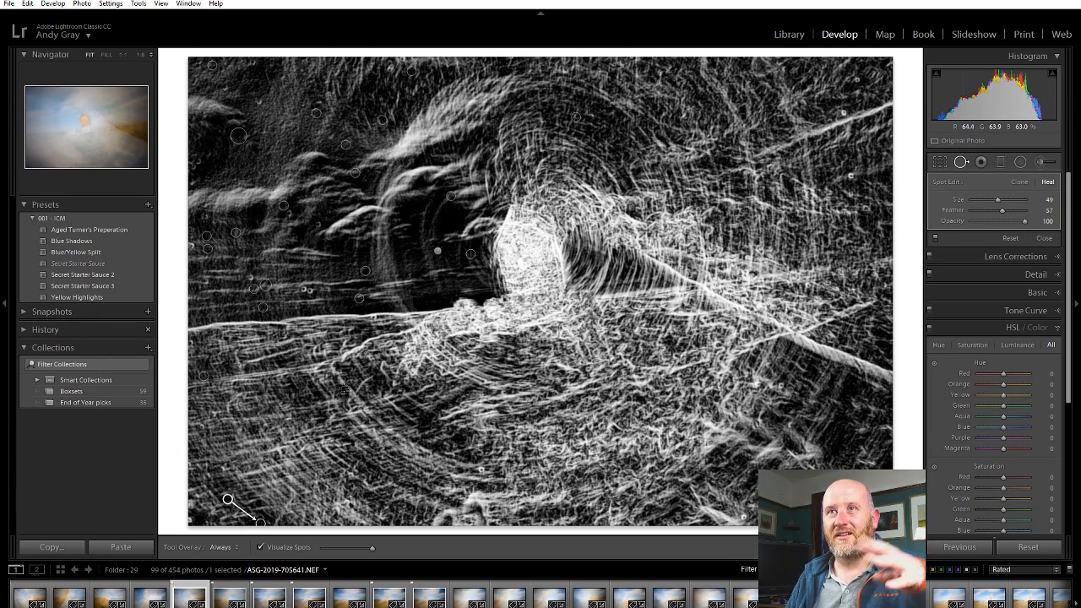
left_click(308, 289)
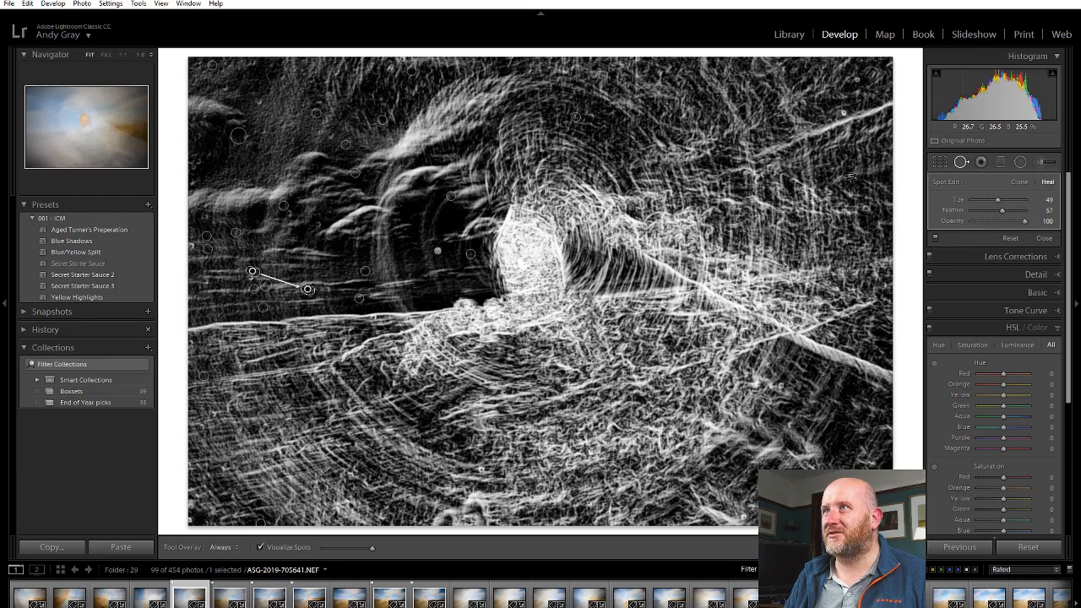
left_click(850, 177)
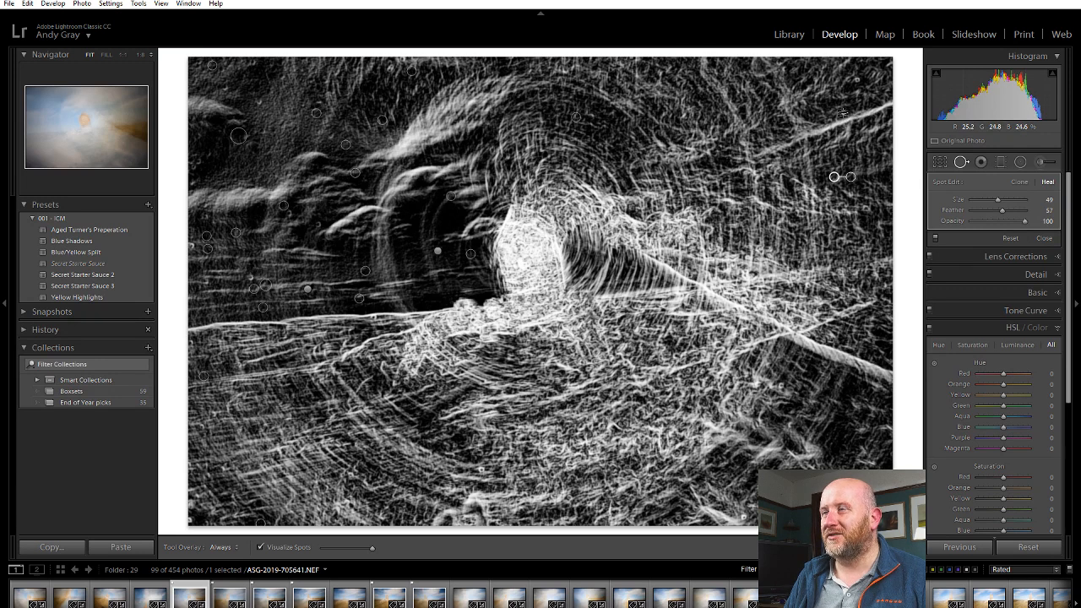
left_click(848, 82)
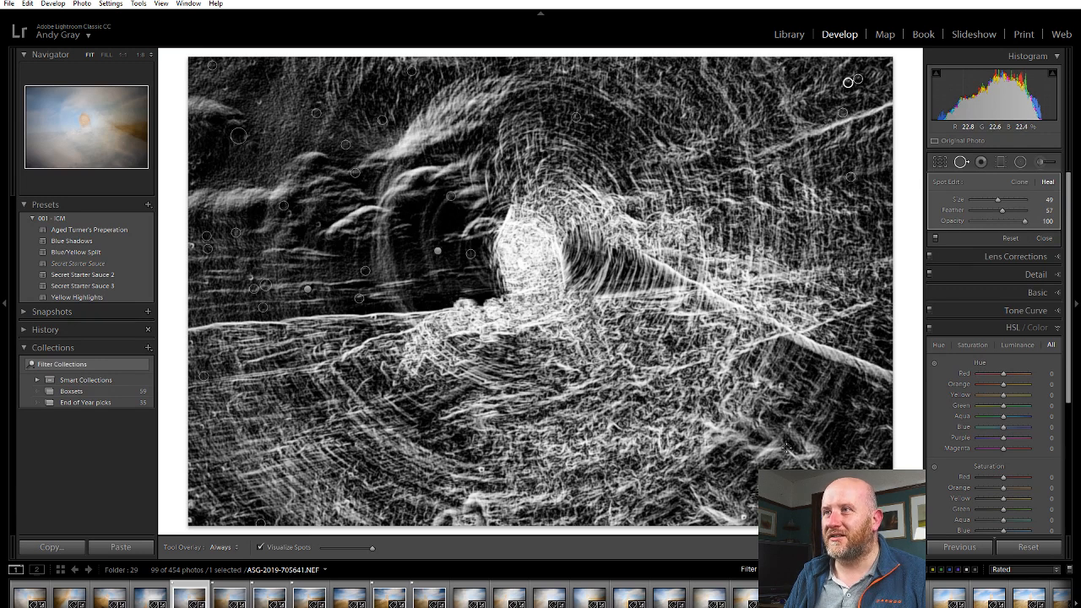
left_click(742, 506)
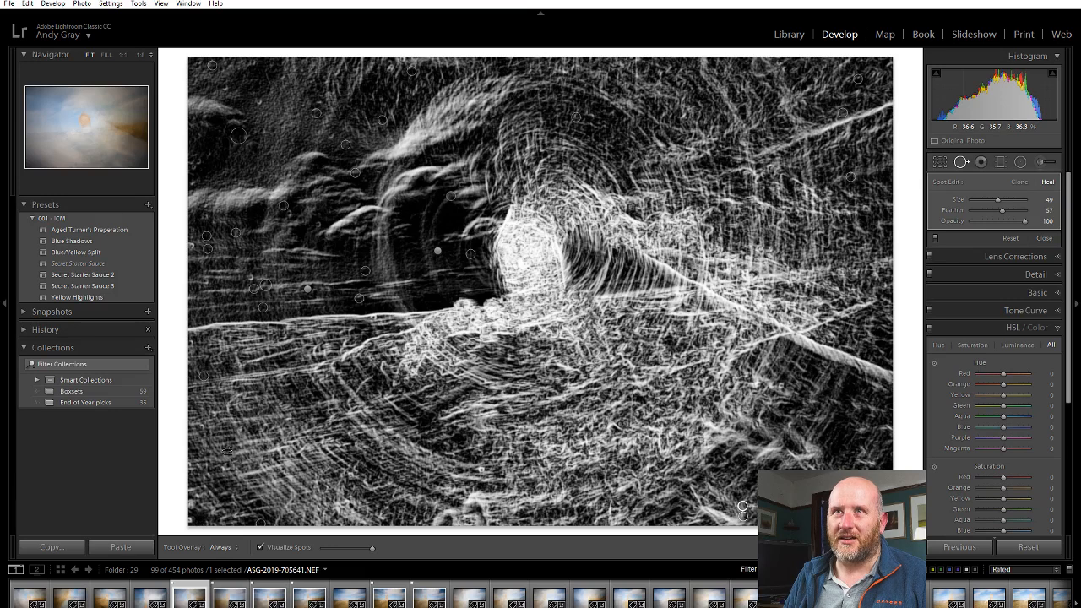
- Heal the remaining dust spots at the photo's left edge, lower-left corner and upper sky at size 49, and close Spot Removal
left_click(192, 246)
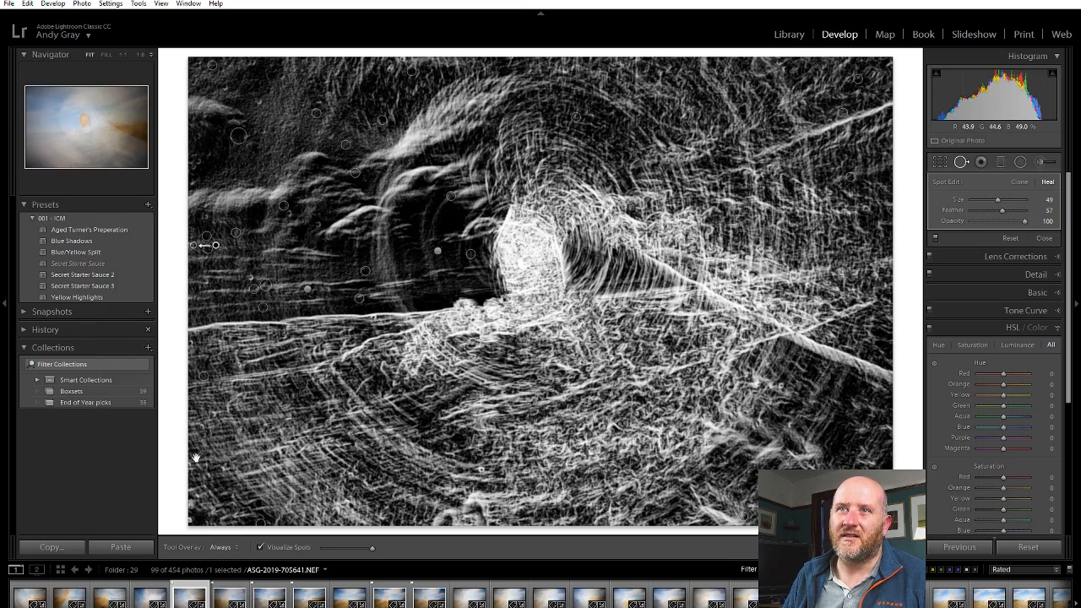
left_click(193, 520)
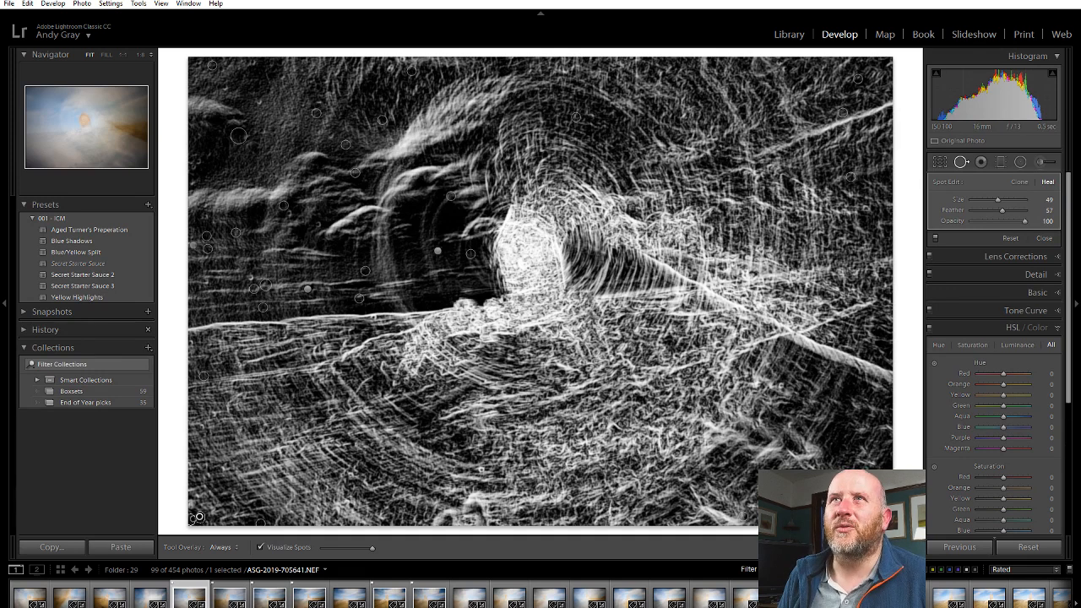
left_click(261, 102)
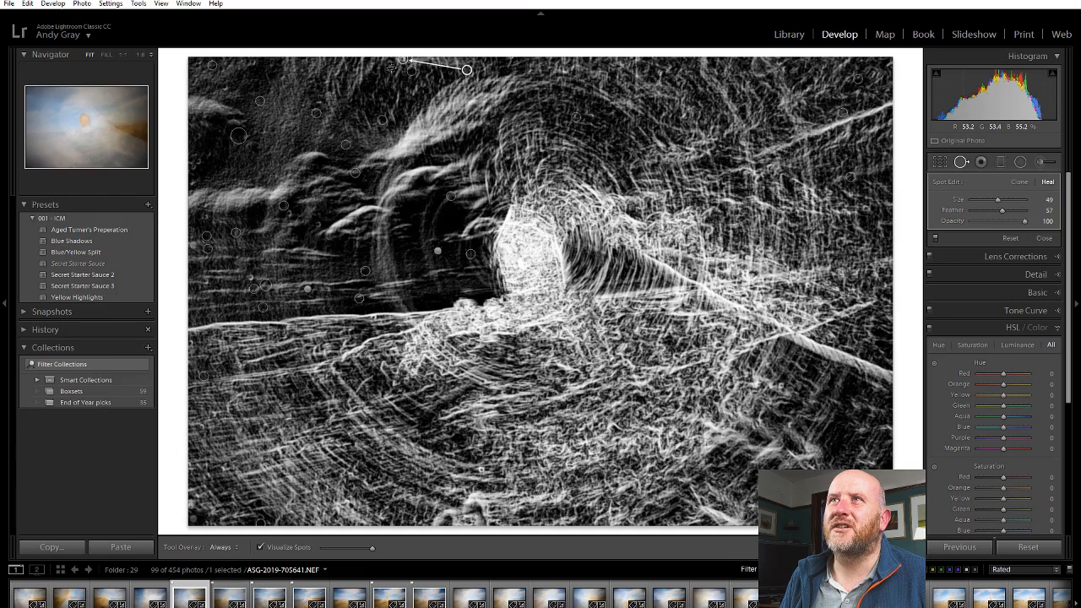
left_click(391, 67)
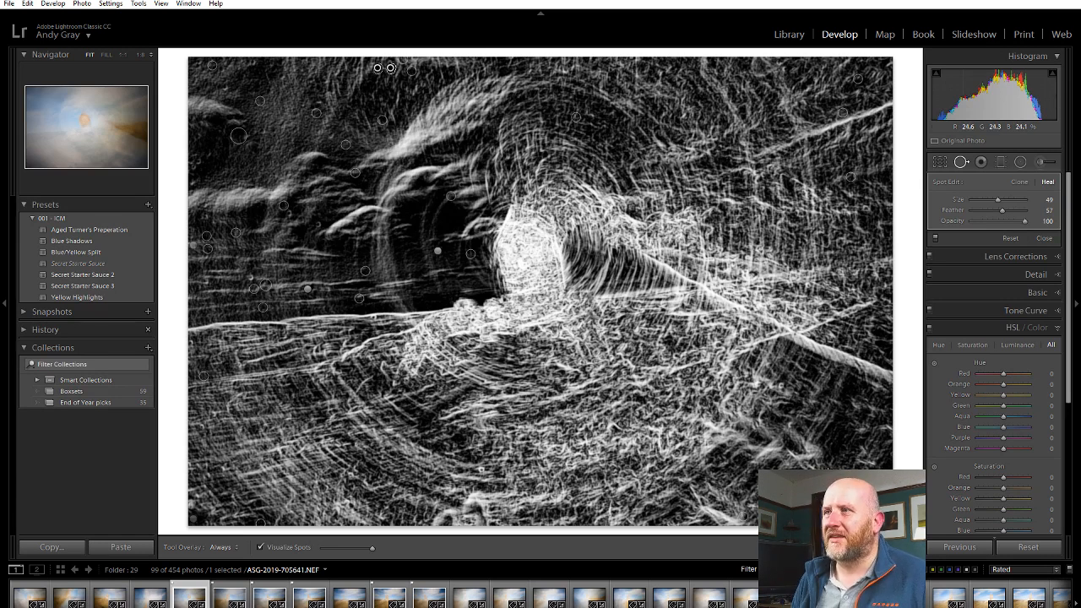
key("q")
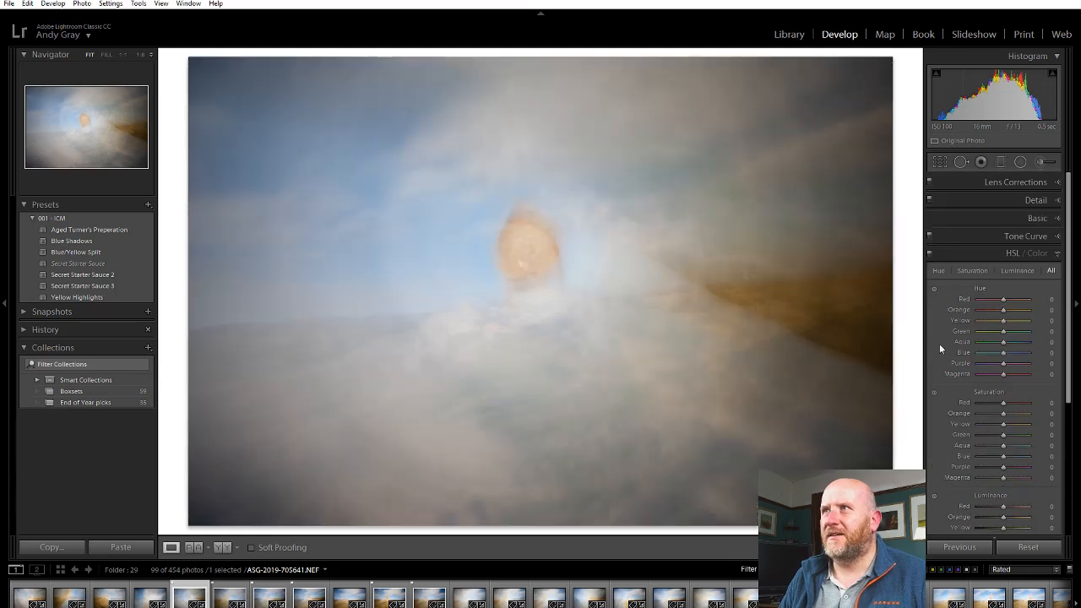
- Enable the lens profile corrections for the photo
left_click(1014, 182)
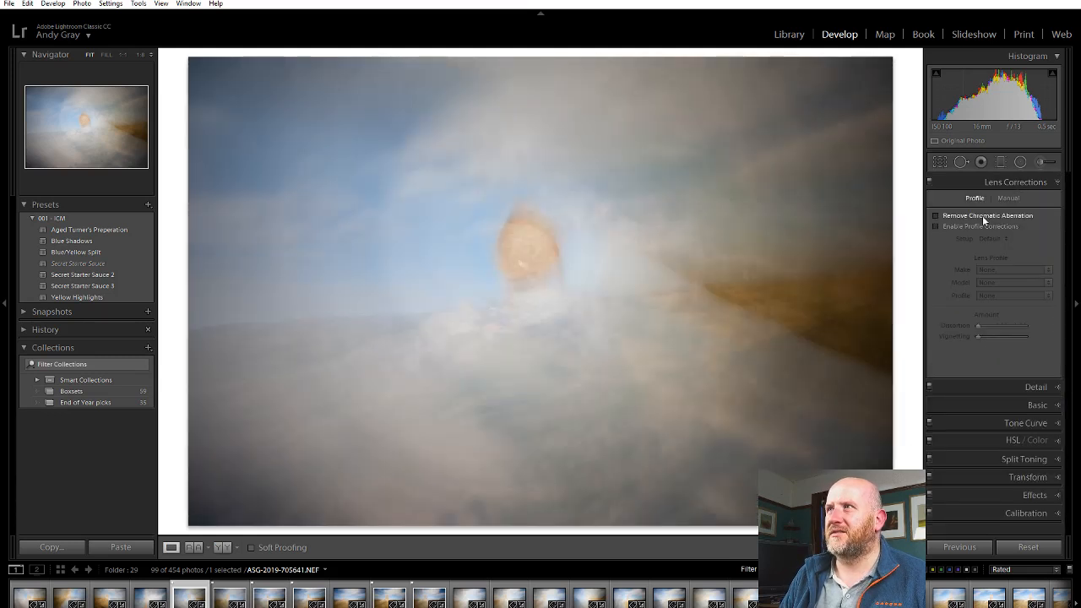
left_click(984, 226)
left_click(1014, 184)
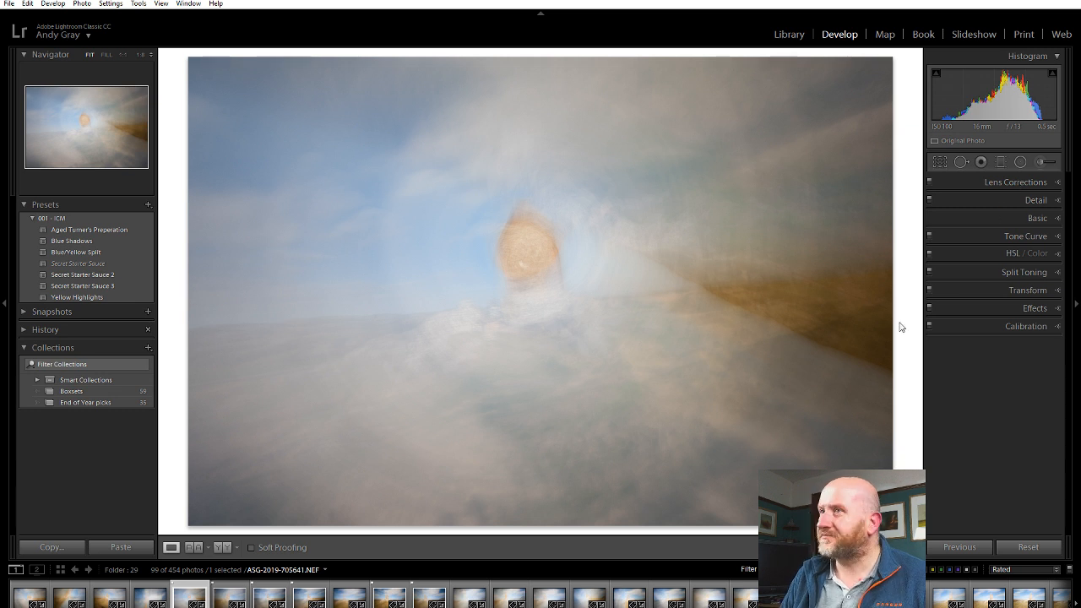
- Compare the presets in the 001 - ICM group, apply Secret Starter Sauce 2 and set luminance noise reduction to 48
left_click(1037, 201)
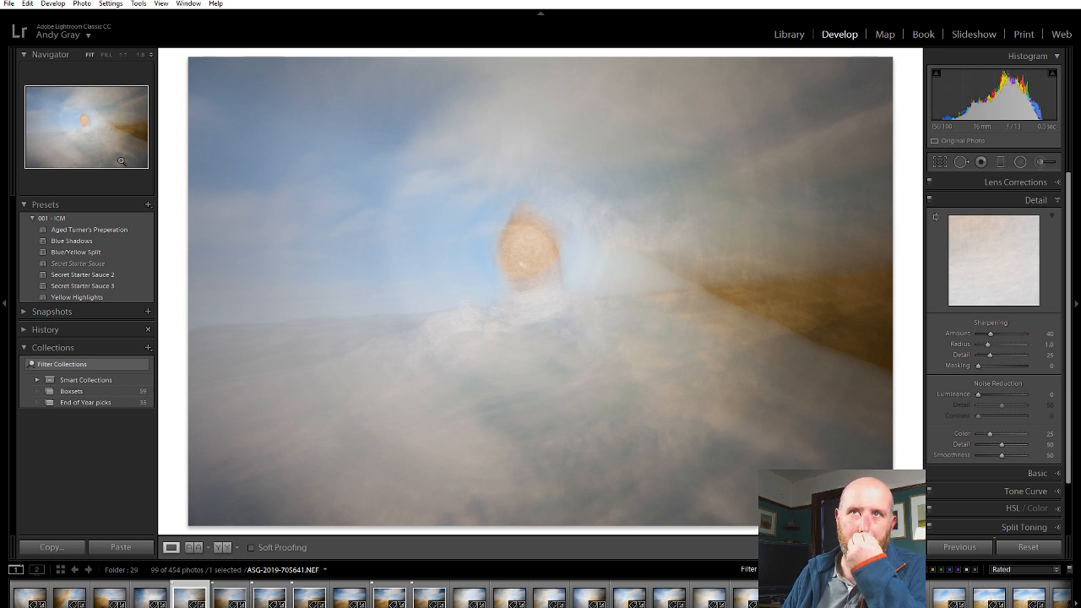
left_click(101, 232)
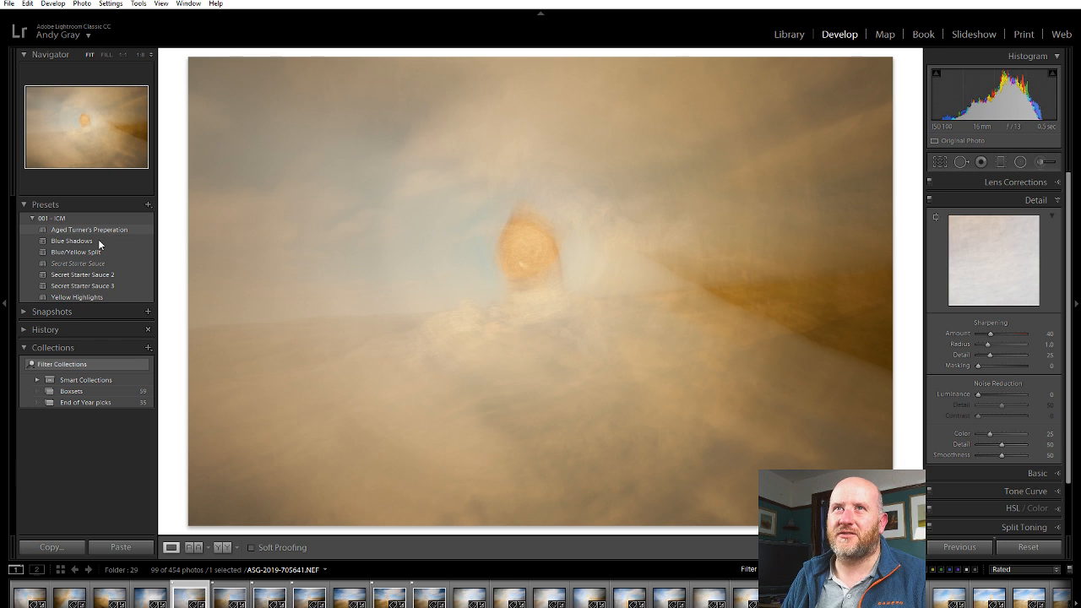
left_click(98, 241)
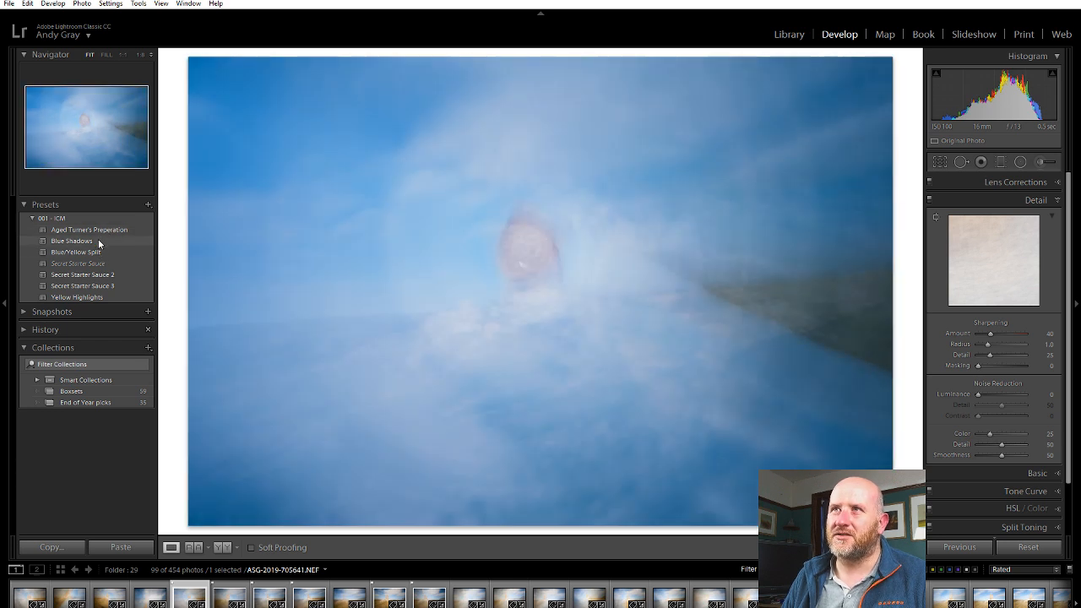
left_click(98, 252)
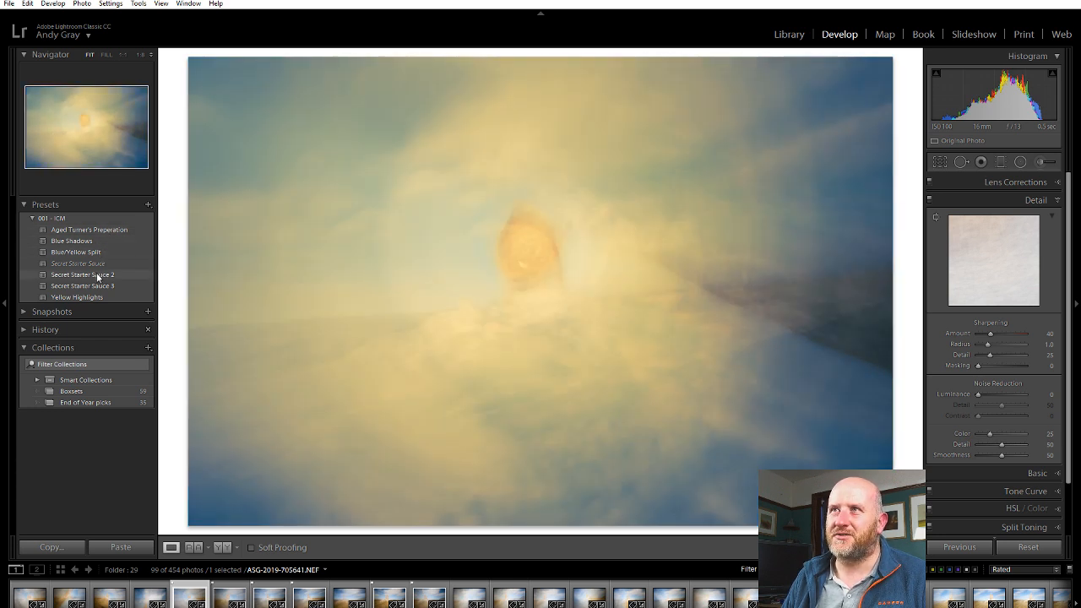
left_click(98, 275)
left_click(96, 286)
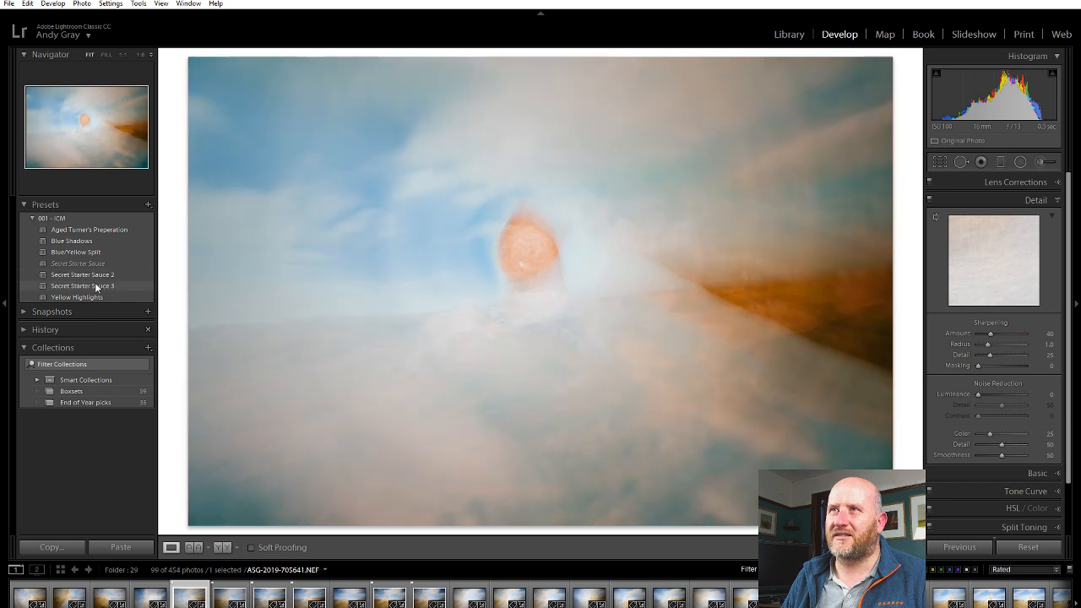
left_click(94, 297)
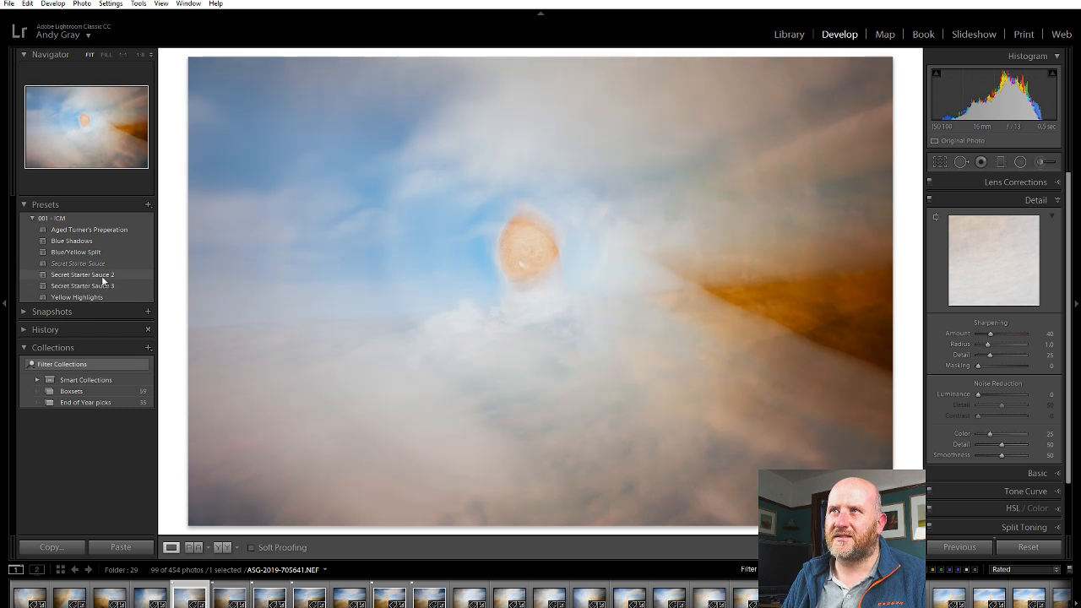
left_click(102, 277)
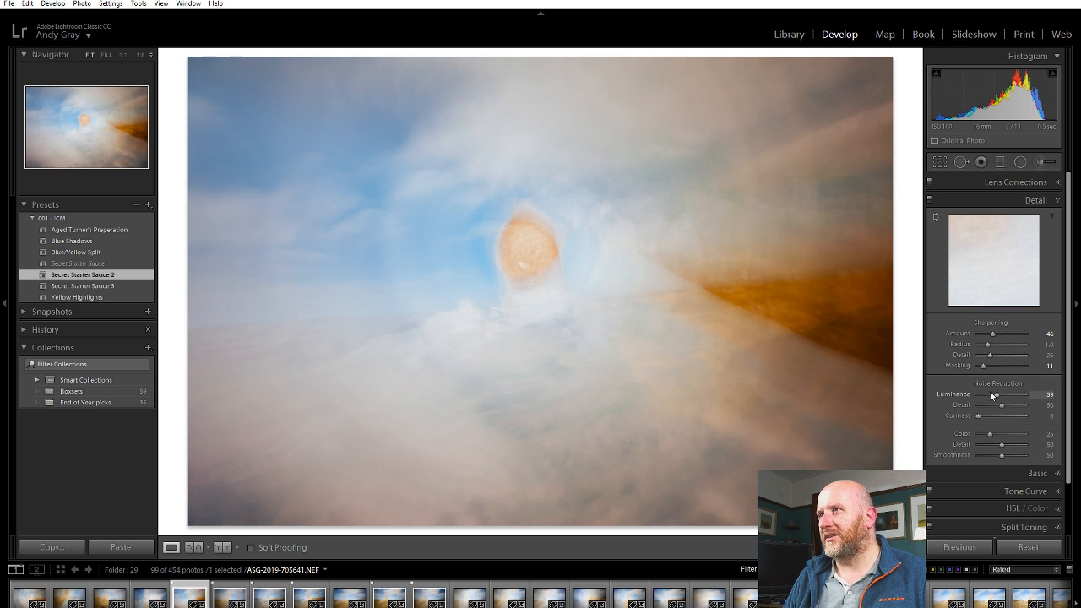
left_click_drag(995, 395, 1000, 392)
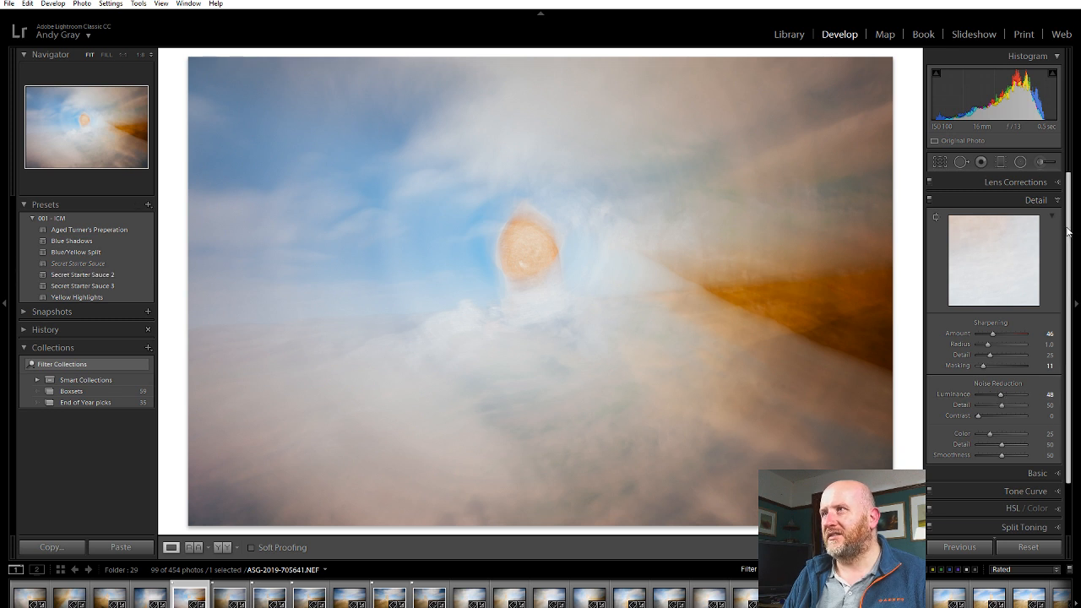
left_click(1033, 201)
- Change the photo's profile to Adobe Color and its white balance to Auto
left_click(1033, 215)
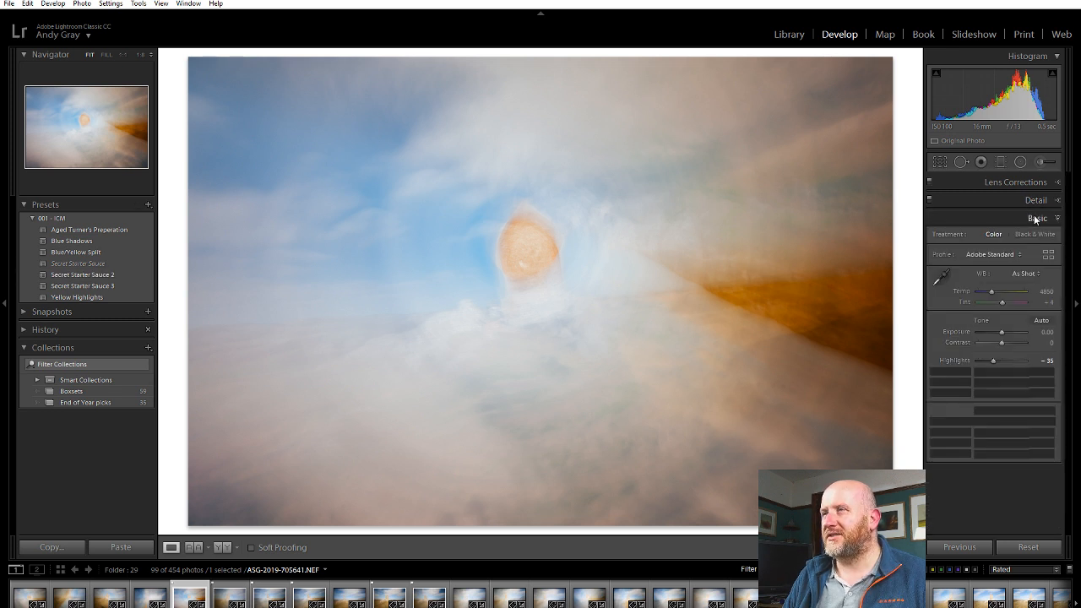
left_click(992, 254)
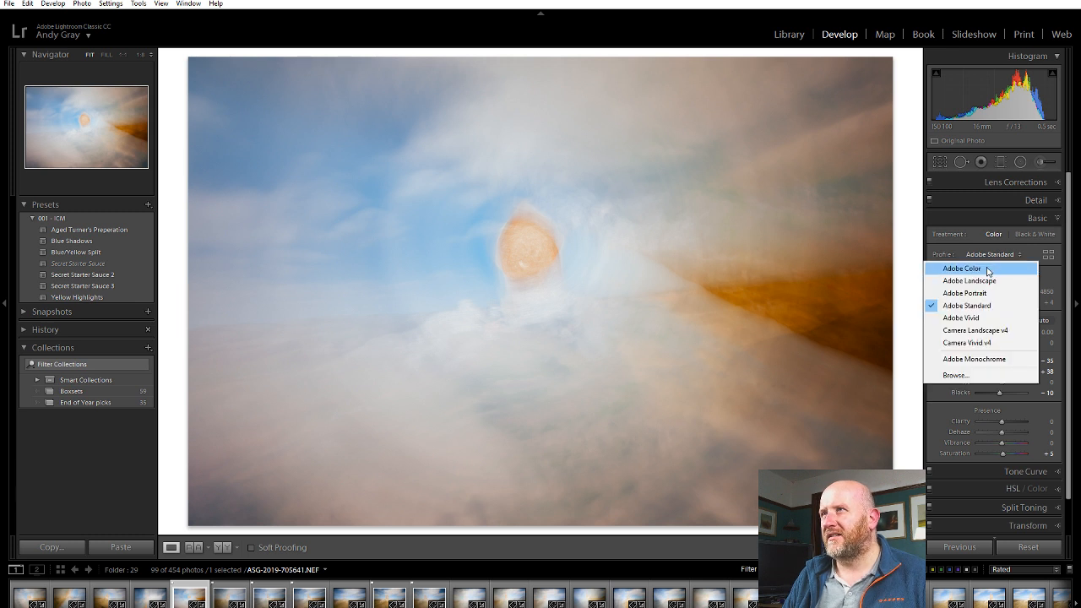
left_click(988, 269)
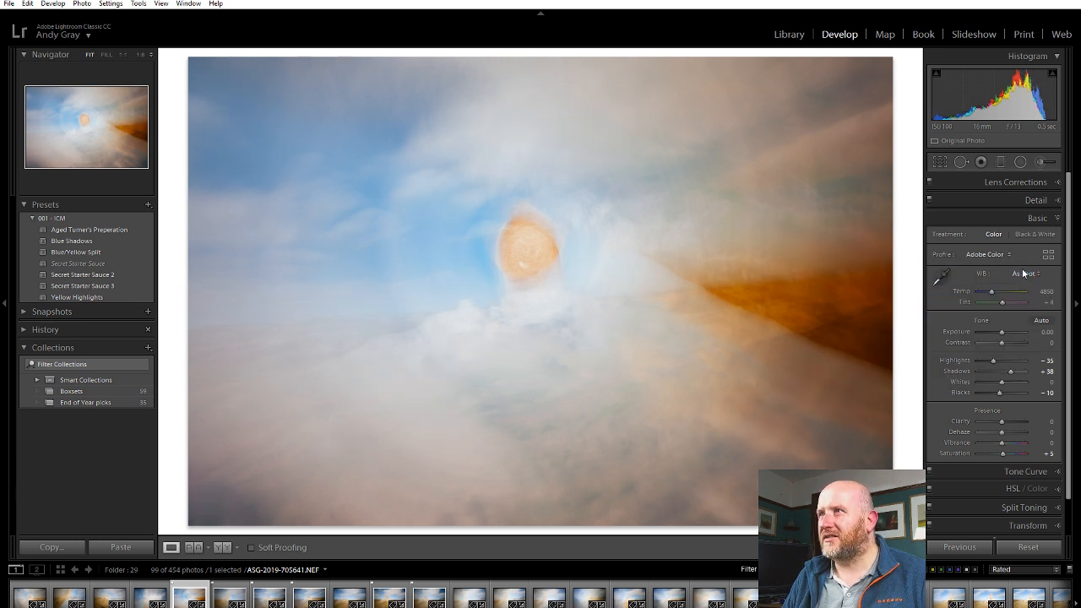
left_click(1022, 272)
left_click(999, 298)
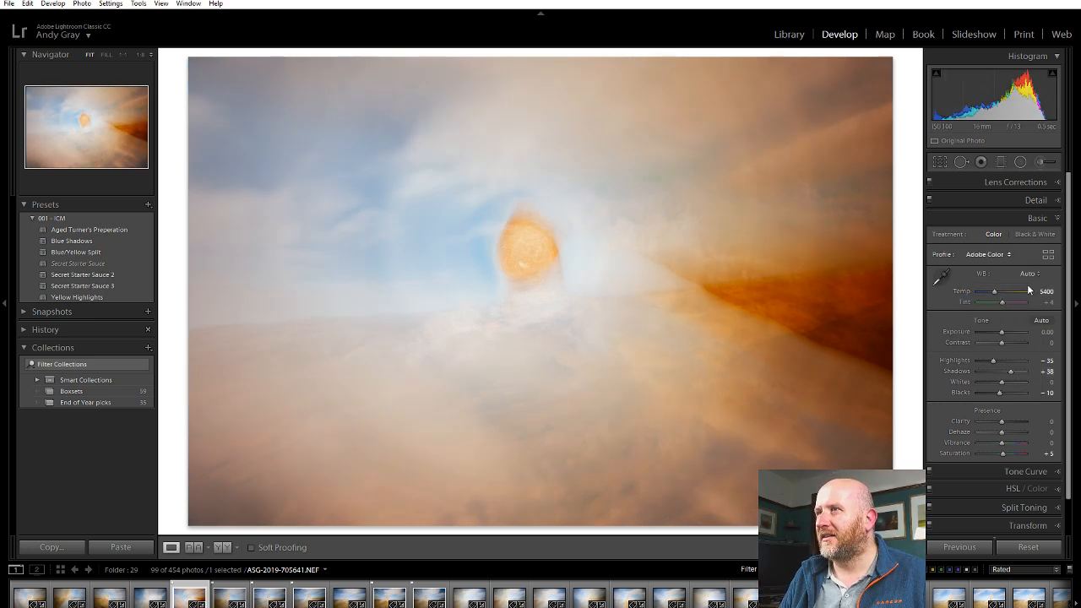
- Adjust the sky's colour with the HSL targeted adjustment: hue Aqua +8 and Blue -14, saturation Aqua -3 and Blue -16
left_click(1028, 490)
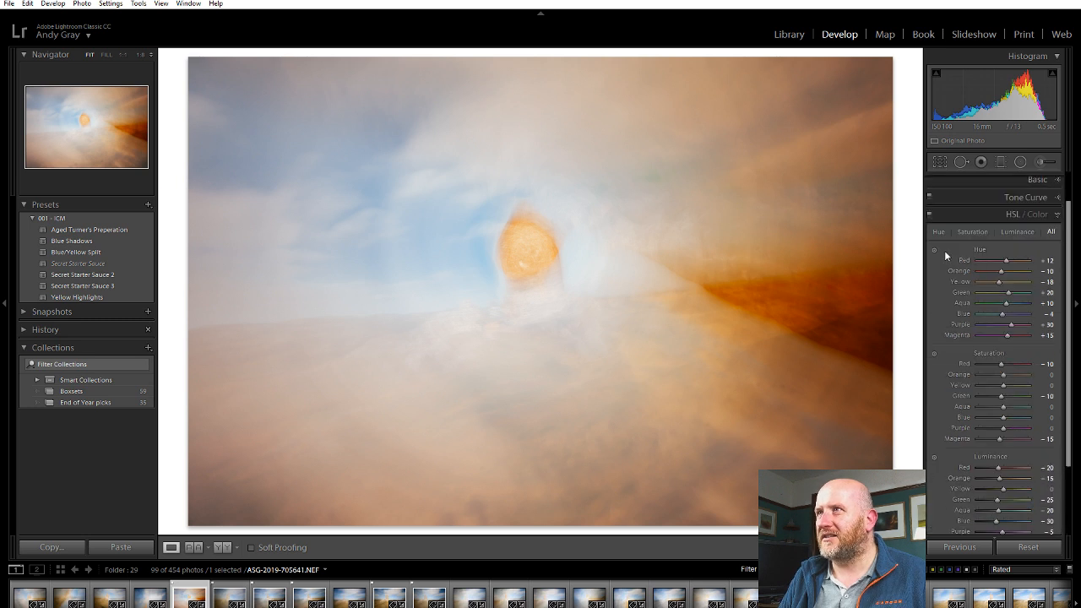
left_click(933, 251)
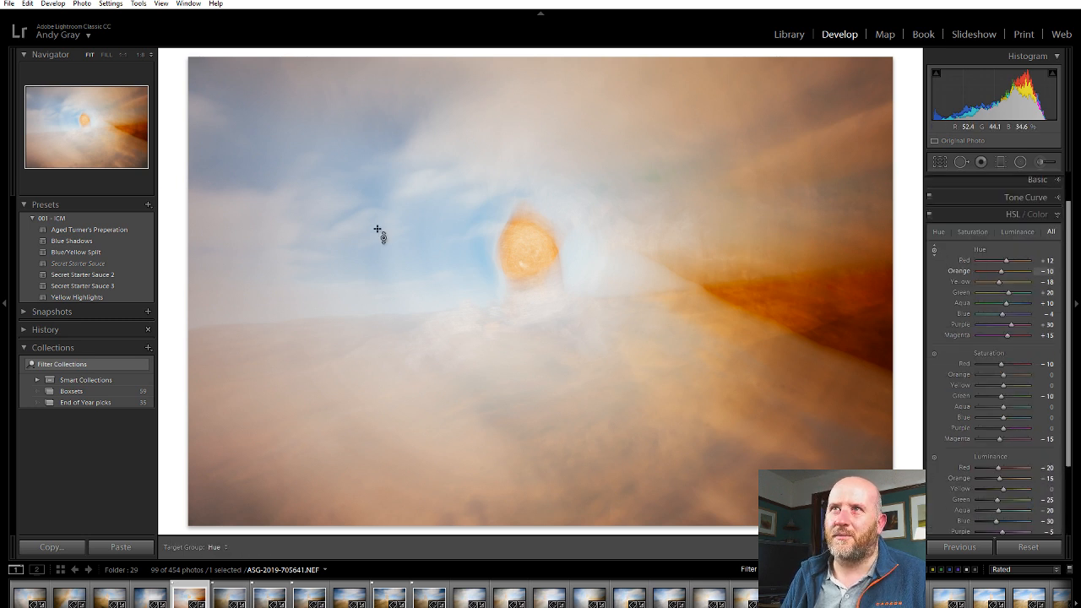
mouse_move(476, 219)
left_mouse_down()
mouse_move(475, 241)
mouse_move(476, 225)
left_mouse_up()
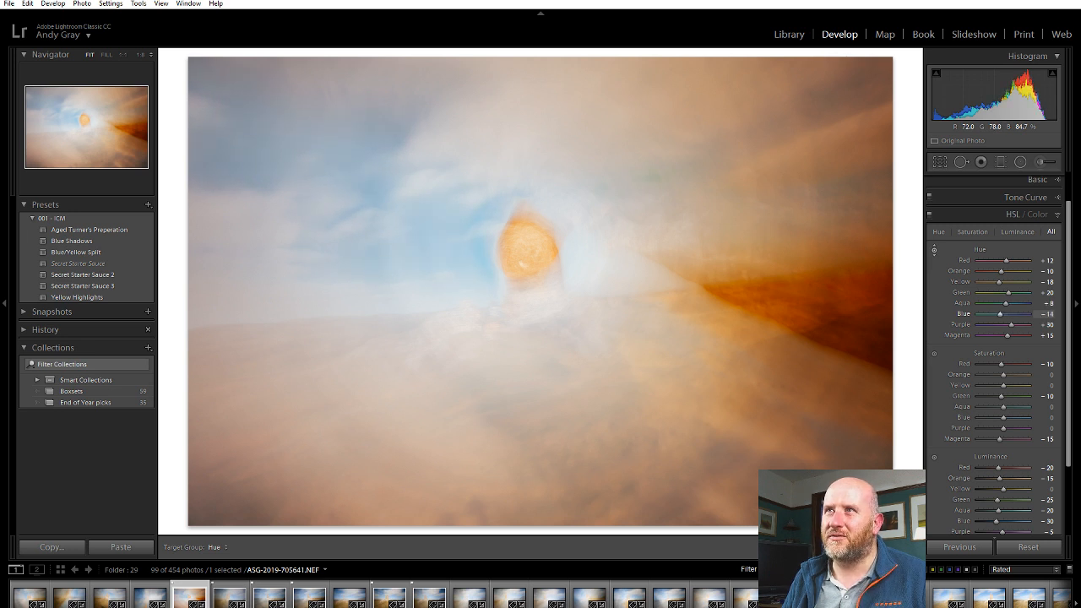
left_click(933, 355)
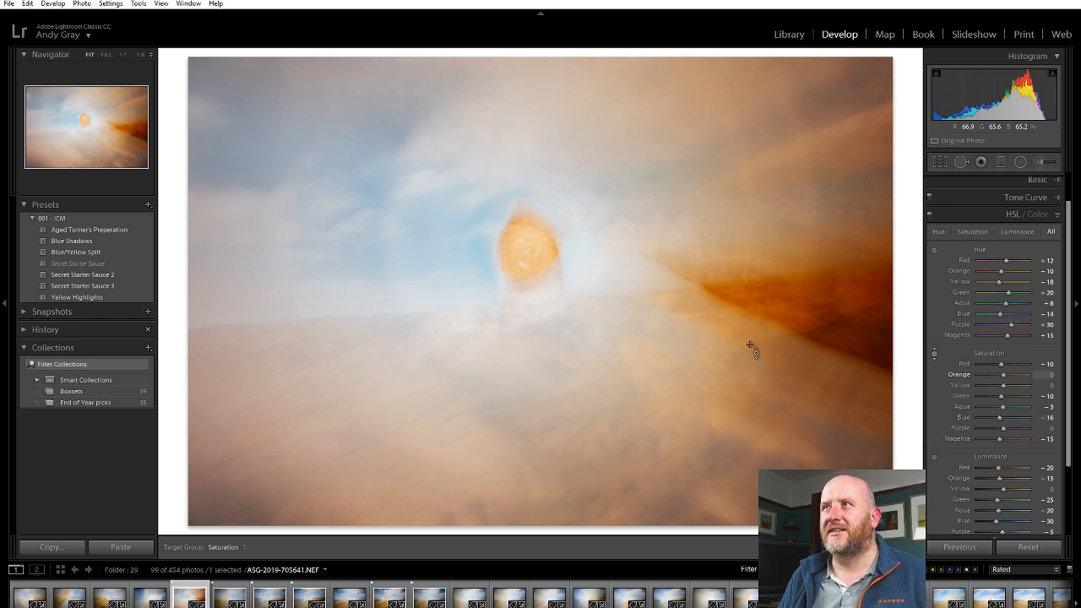
left_click(1009, 217)
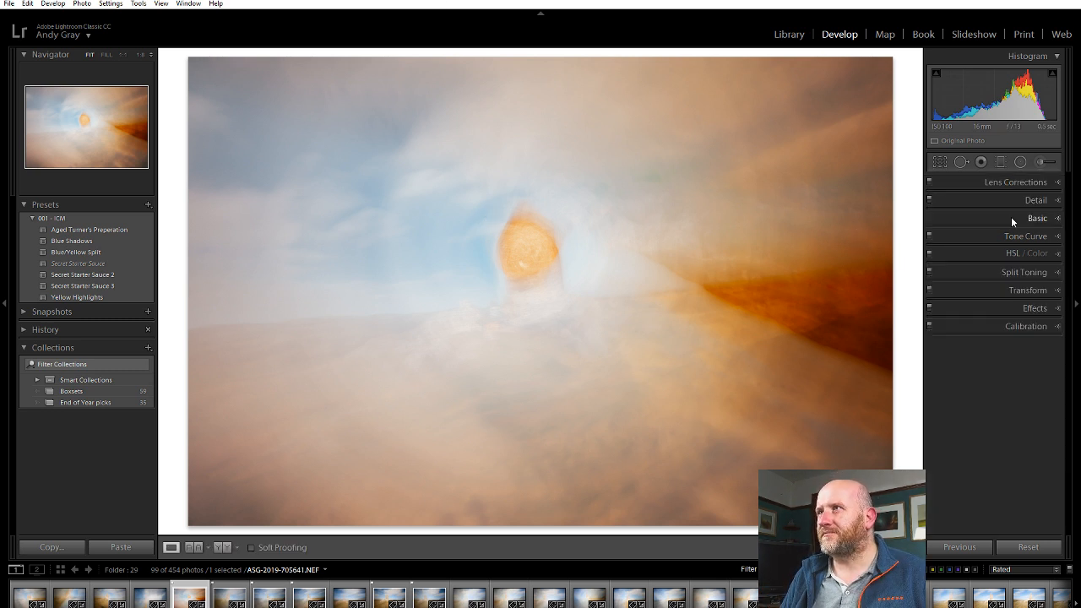
- Raise the photo's shadows to +69 and set the highlights to -36
left_click(1010, 216)
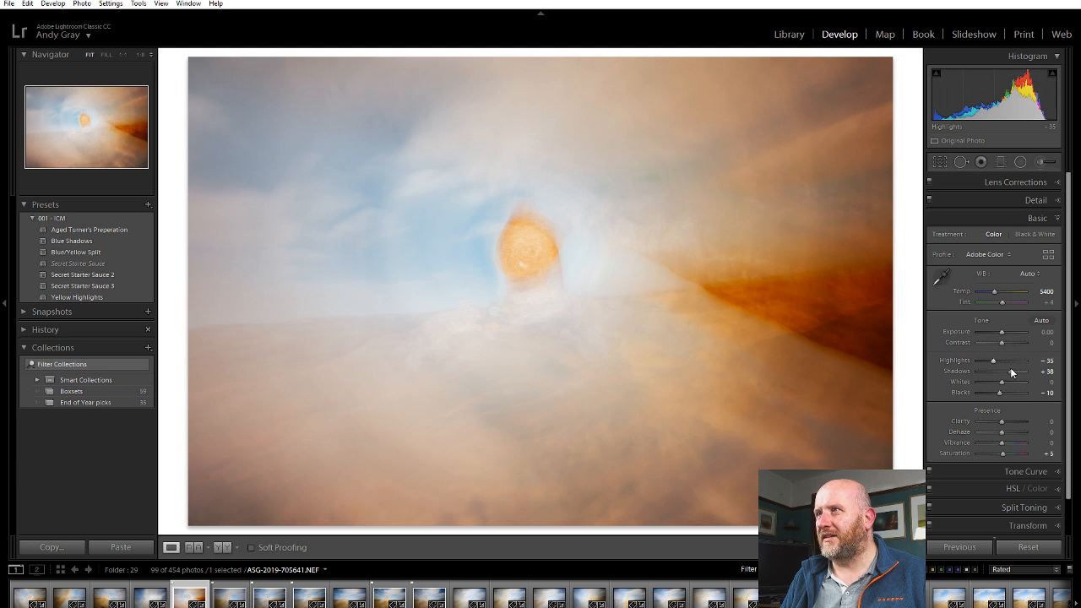
left_click_drag(1010, 372, 1018, 377)
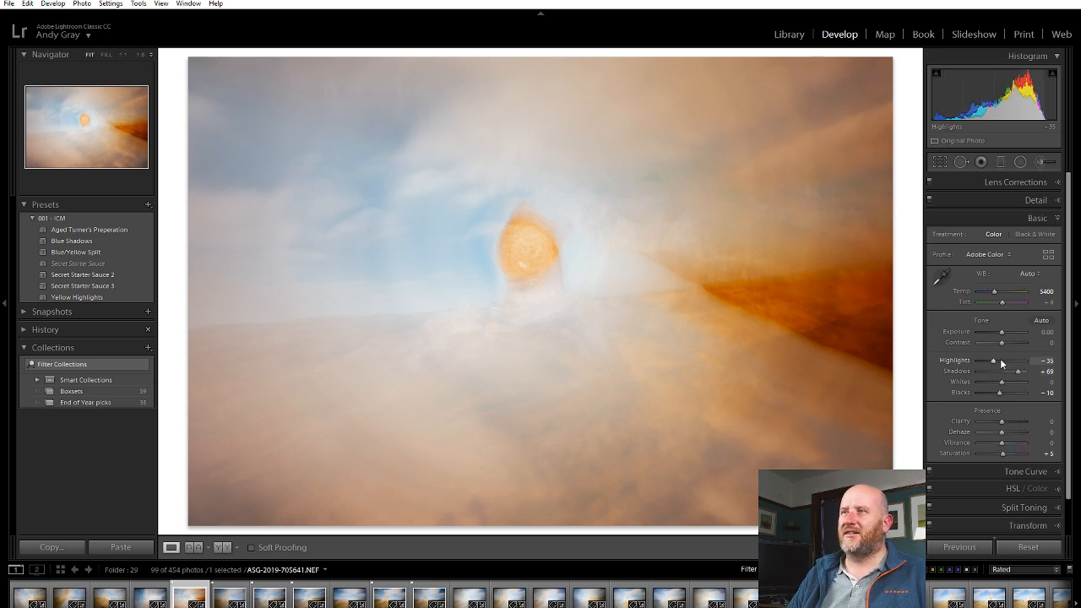
double_click(997, 361)
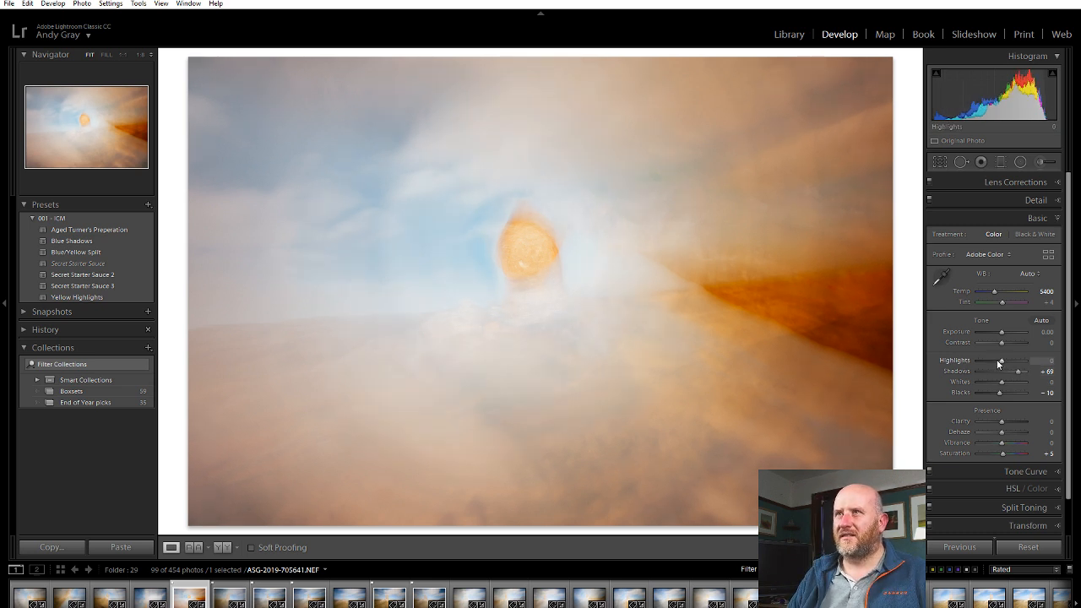
left_click_drag(999, 362, 992, 362)
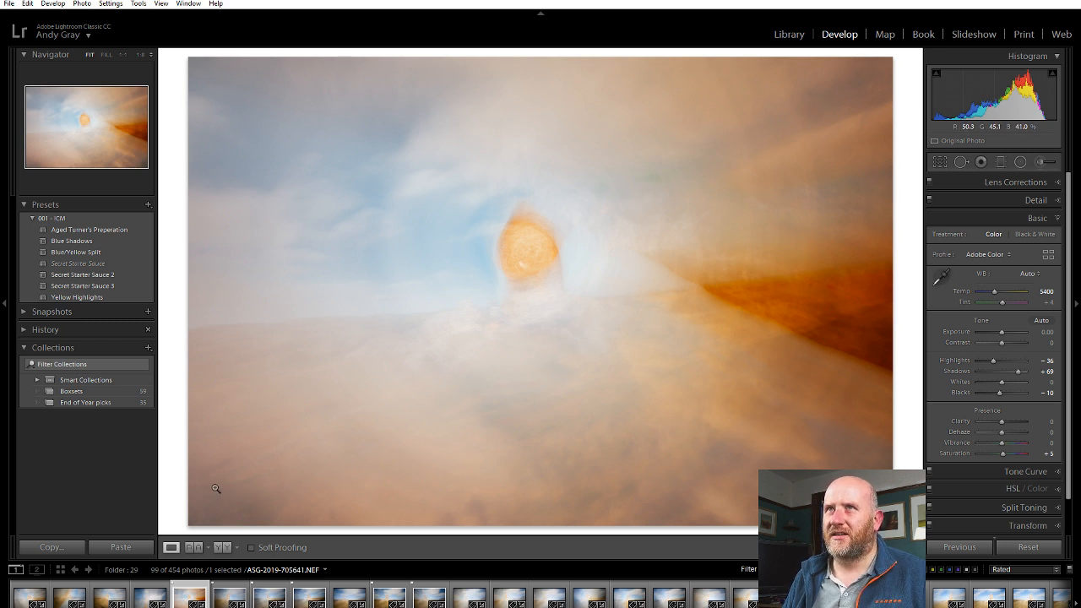
- Add the five other picked tower photos to the selection and synchronize all develop settings from ASG-2019-705641.NEF to them
left_click(226, 598, "ctrl")
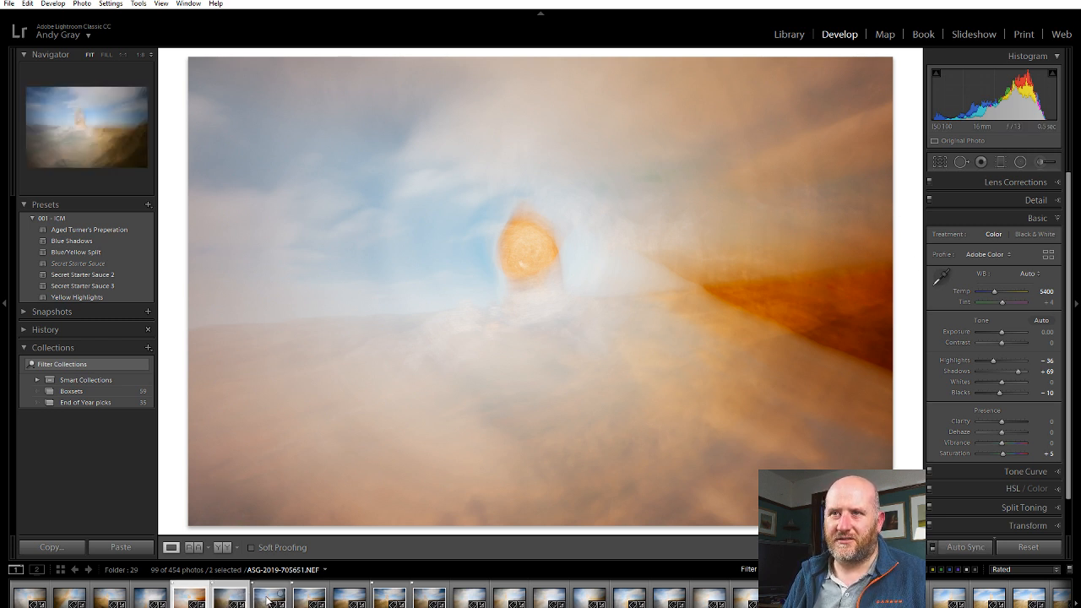
left_click(268, 598, "ctrl")
left_click(309, 598, "ctrl")
left_click(388, 597, "ctrl")
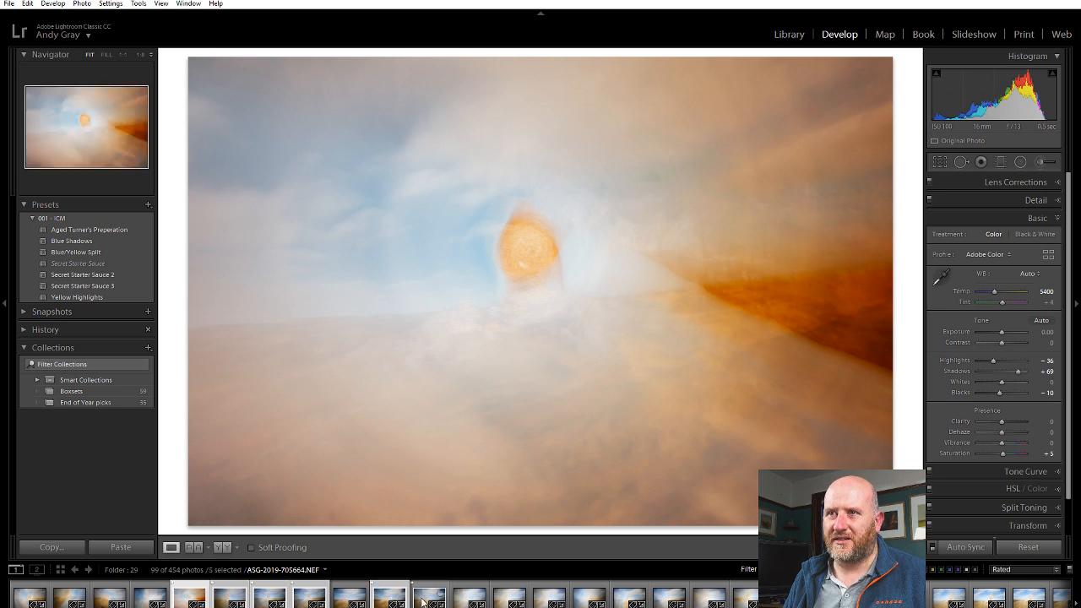
left_click(426, 597, "ctrl")
left_click(965, 547)
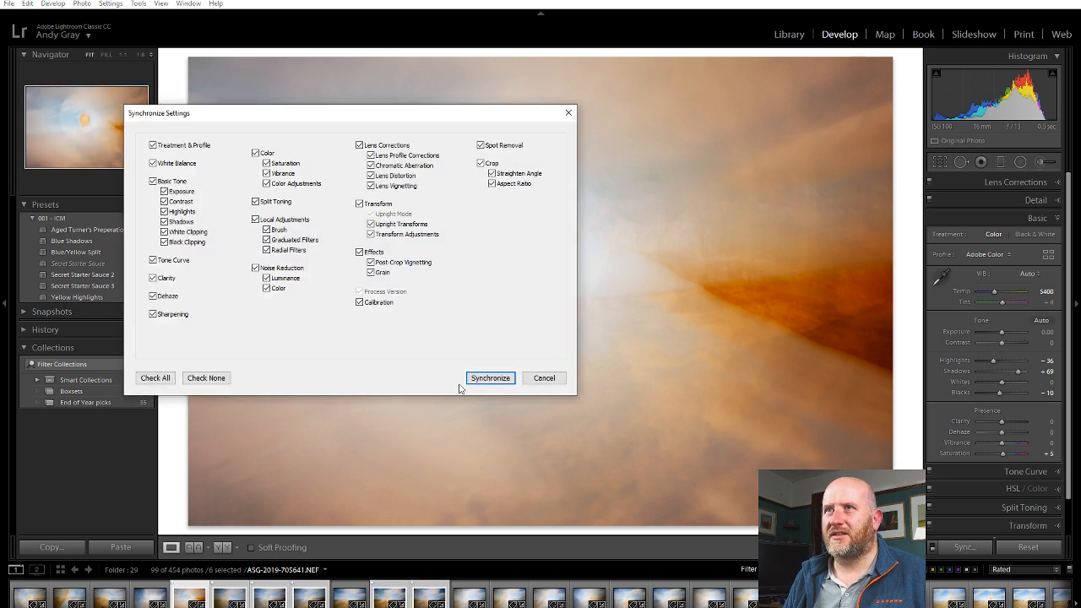
left_click(493, 378)
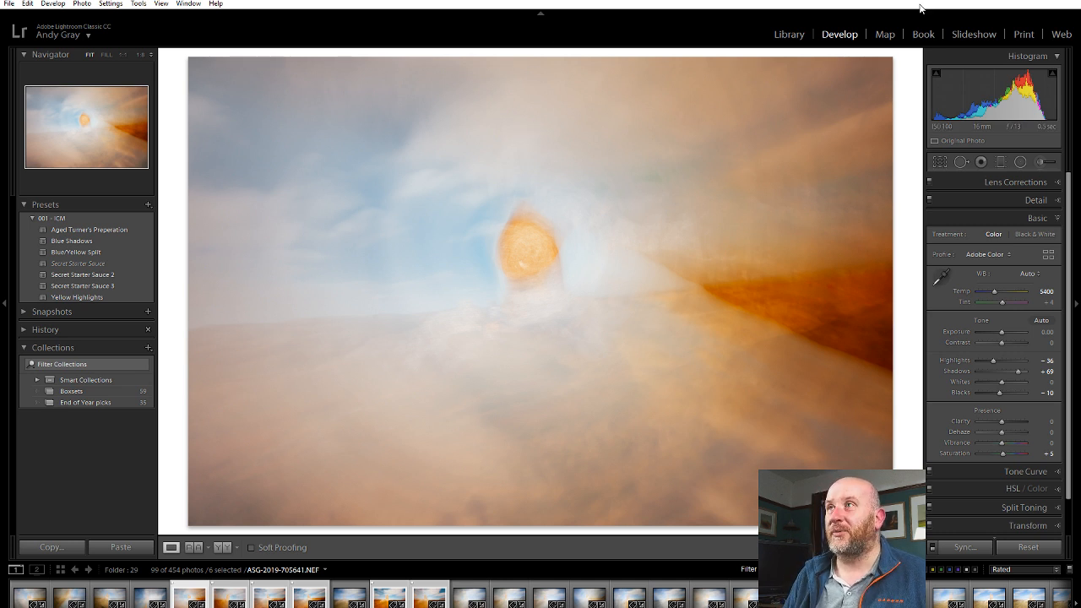
- Review the six synchronized photos one by one in the Library to check how the settings suit each
left_click(793, 35)
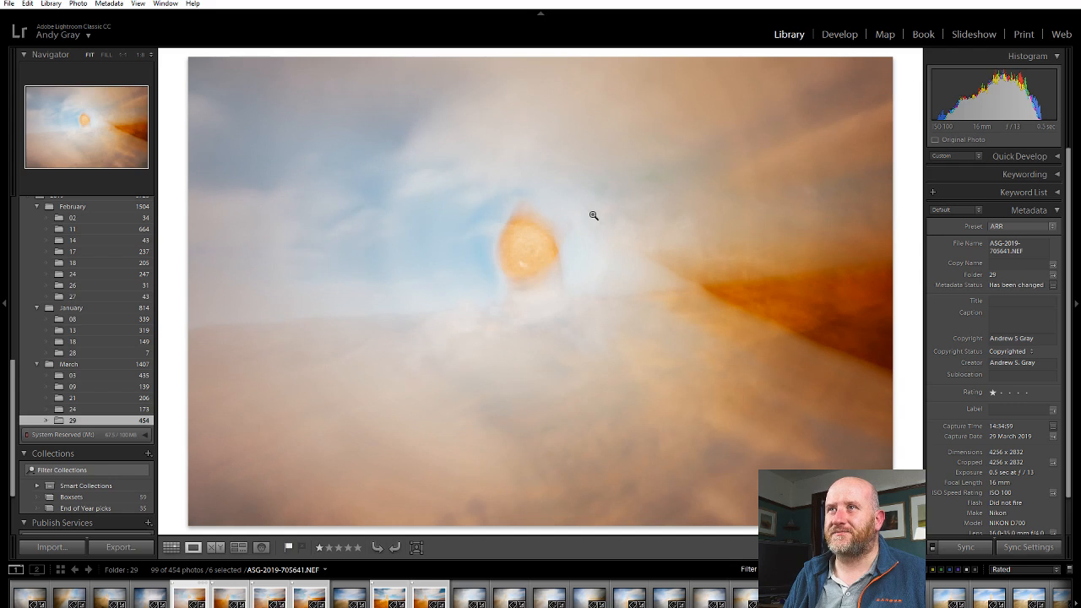
key("Right")
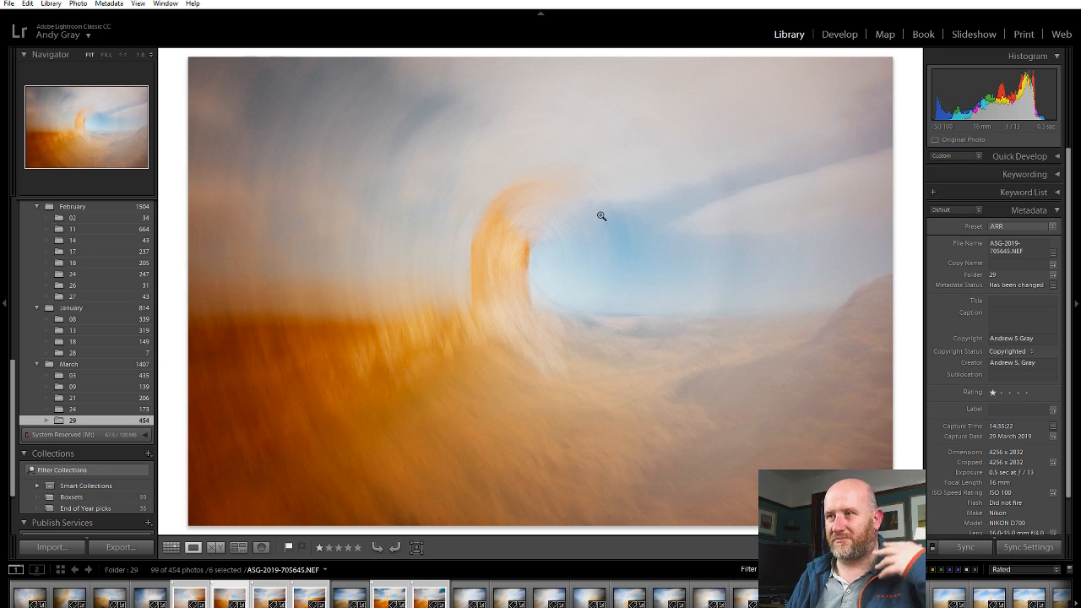
key("Right")
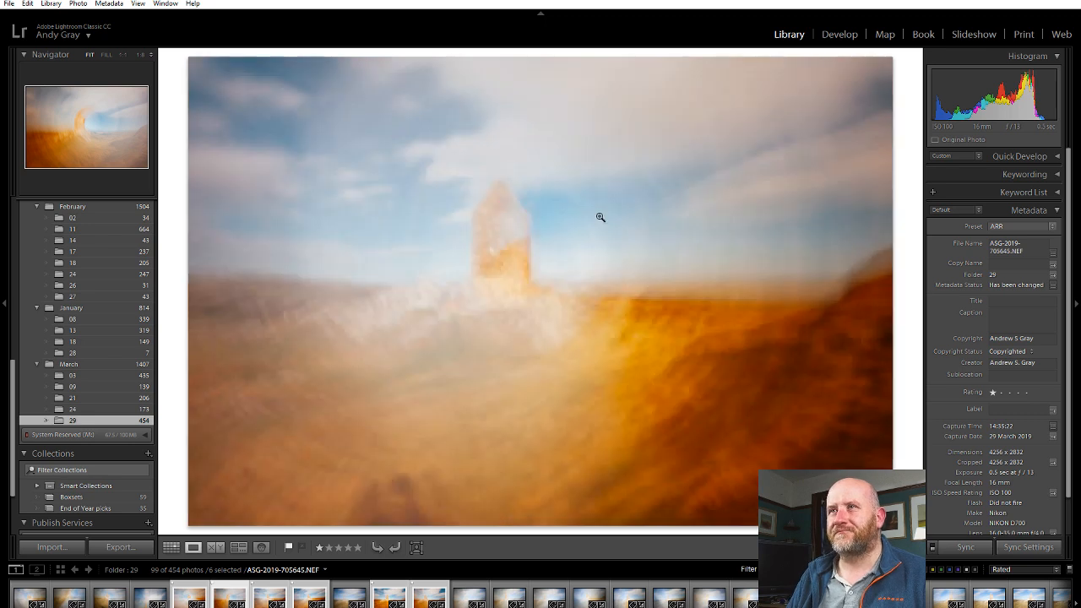
key("Left")
key("Right")
key("Right")
key("Right")
key("Right")
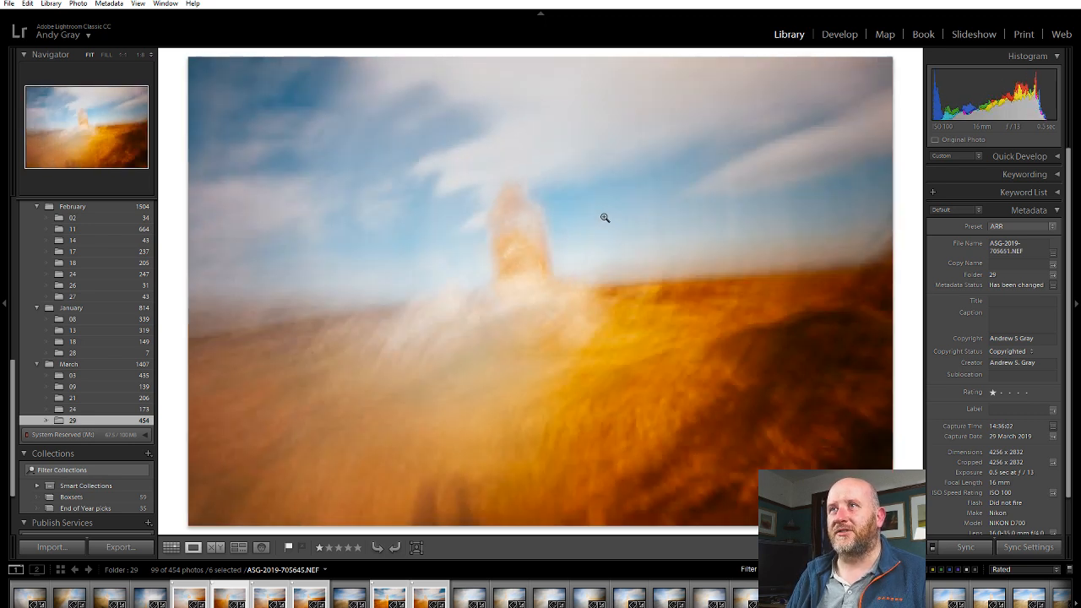
key("Right")
key("Right")
key("Right")
key("Right")
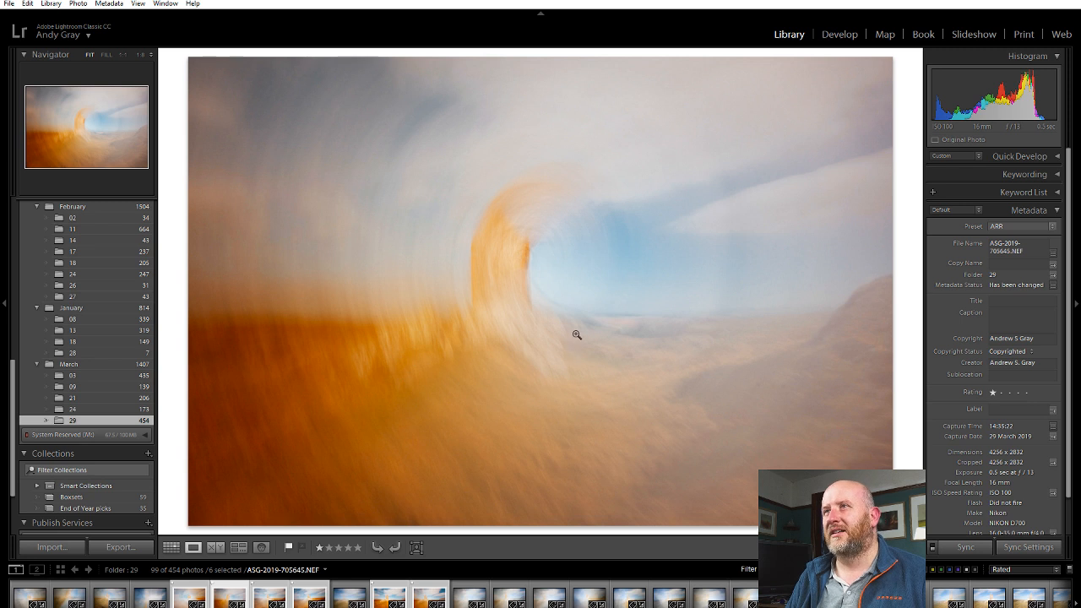
- Open the six selected photos as layers of one document in Photoshop
right_click(384, 286)
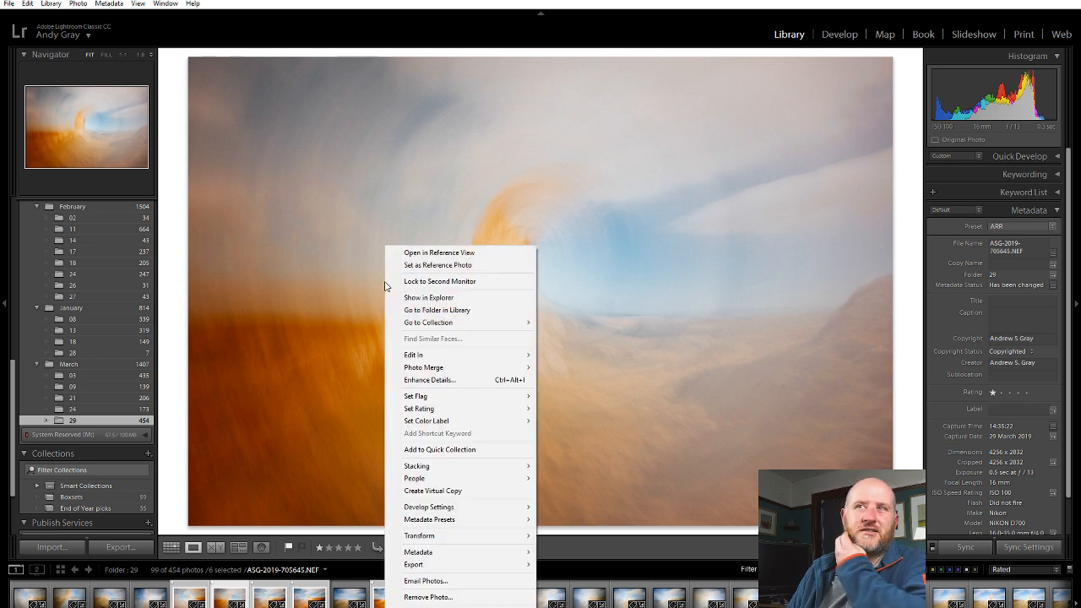
mouse_move(435, 361)
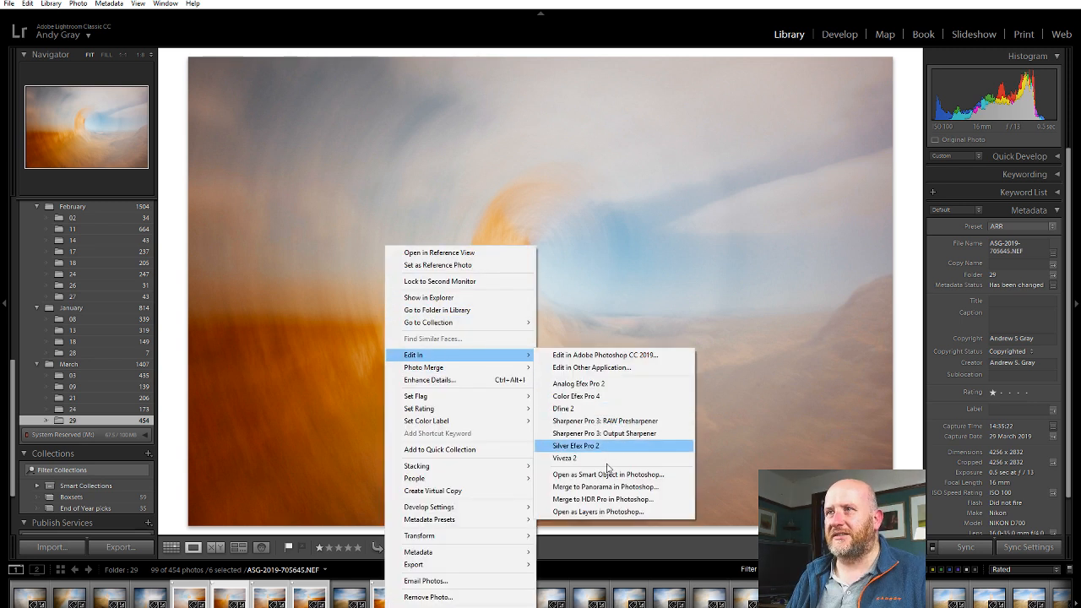
left_click(625, 511)
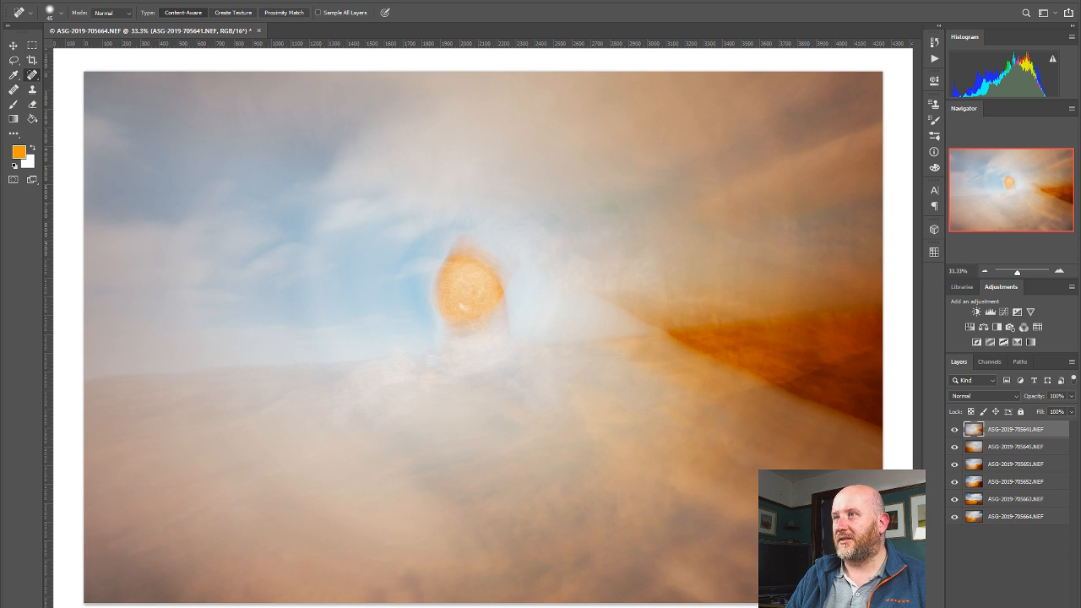
- Set the blend mode of all six photo layers to Darken and switch to the Move tool with no layer selected
left_click(1028, 522, "shift")
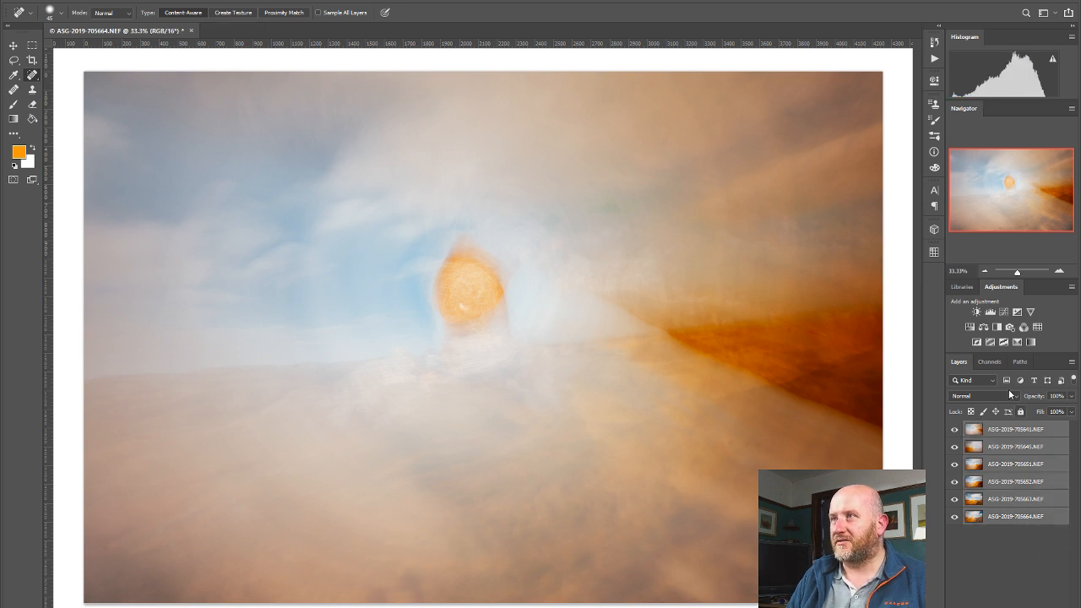
left_click(985, 396)
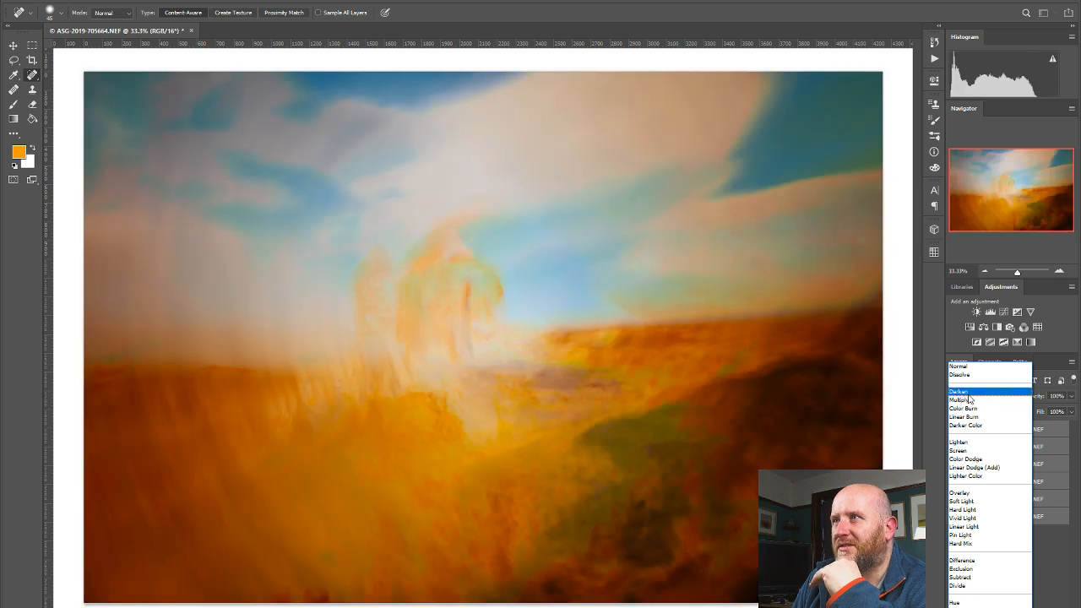
left_click(967, 392)
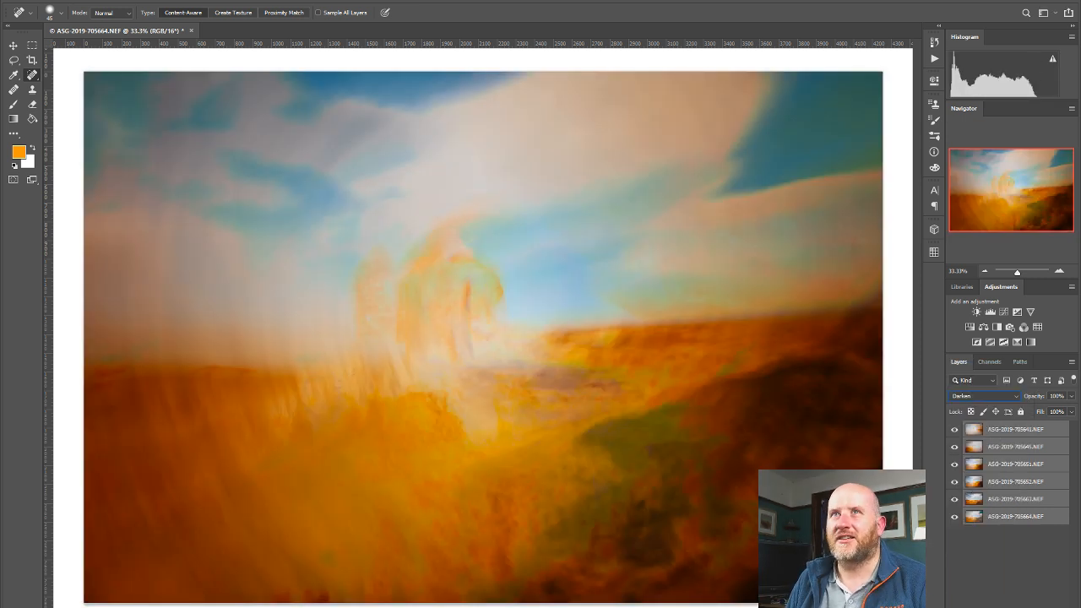
left_click(12, 46)
left_click(989, 576)
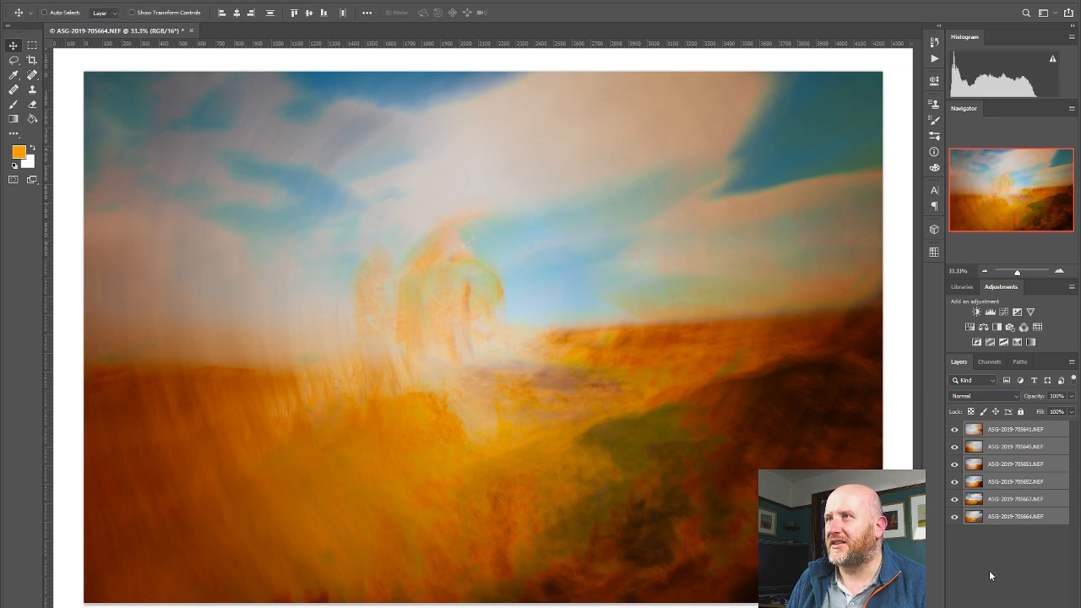
- Hide the five upper layers so that only the bottom ASG-2019-705664.NEF layer stays visible
left_click(955, 430)
left_click(955, 430)
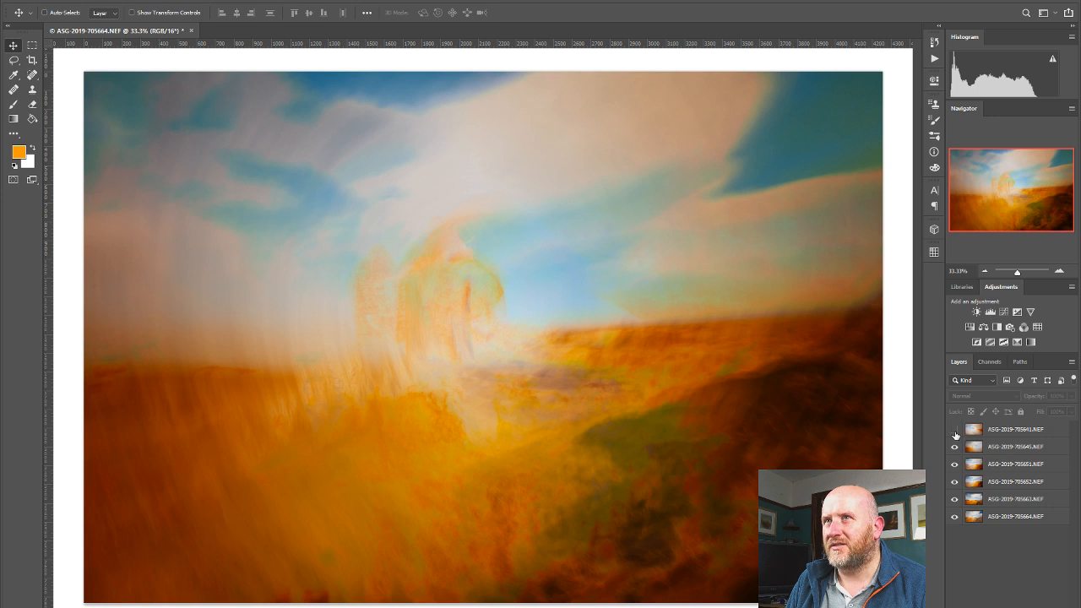
left_click(955, 429)
left_click(955, 446)
left_click(954, 463)
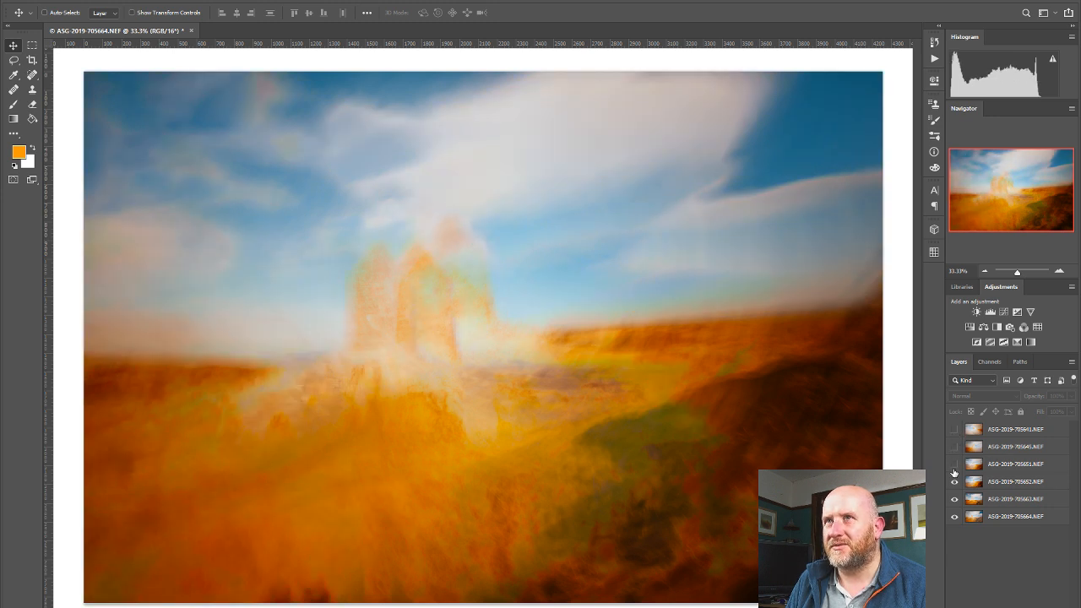
left_click(954, 481)
left_click(954, 499)
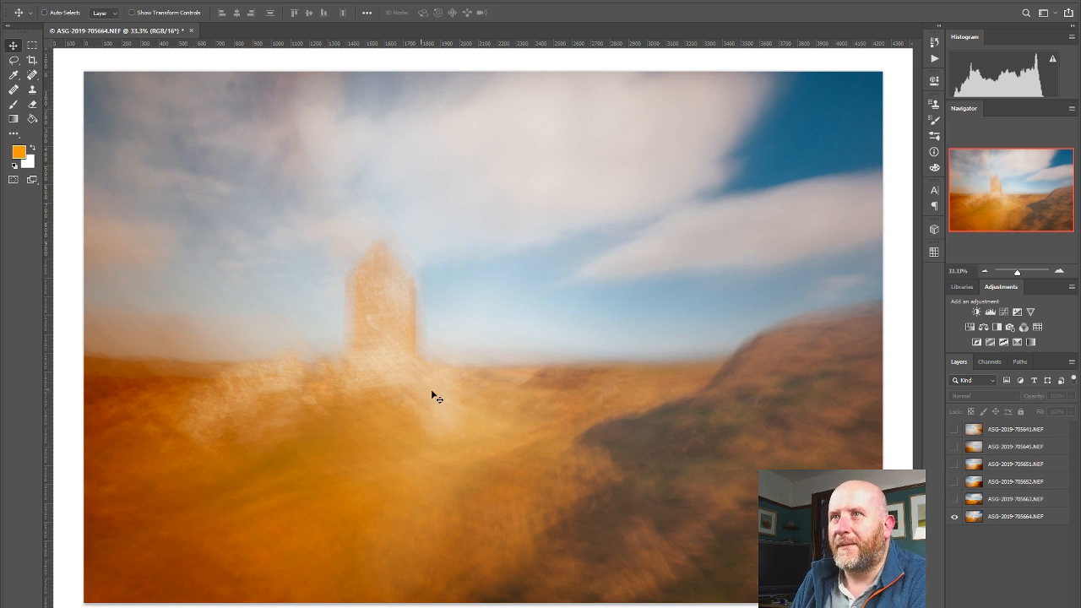
- Show the ASG-2019-705663.NEF and ASG-2019-705652.NEF layers and try shifting each left to align its tower with the bottom layer's tower
left_click(955, 499)
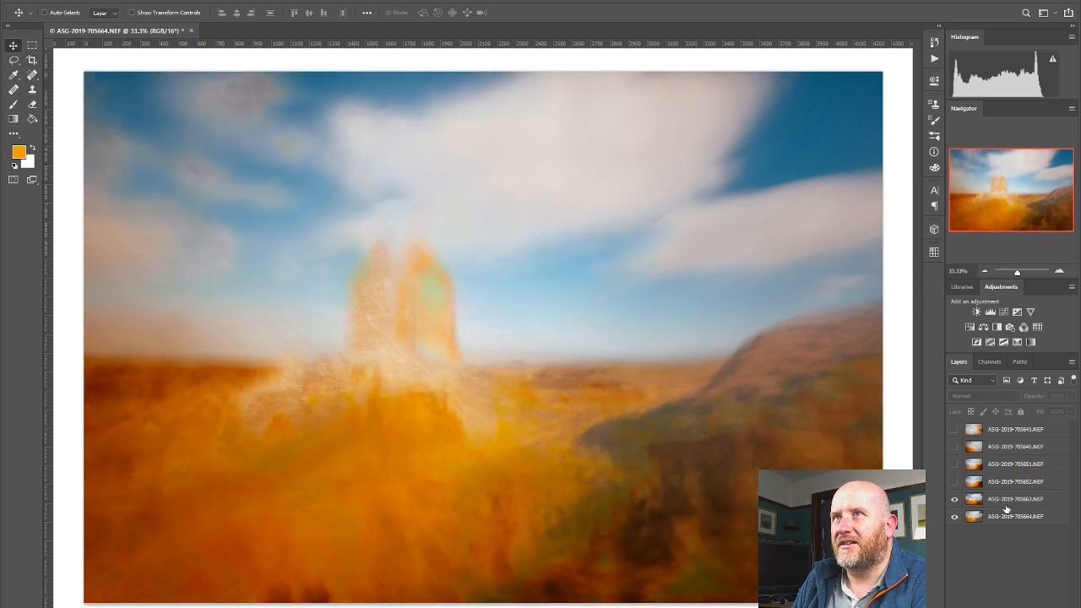
left_click(1009, 502)
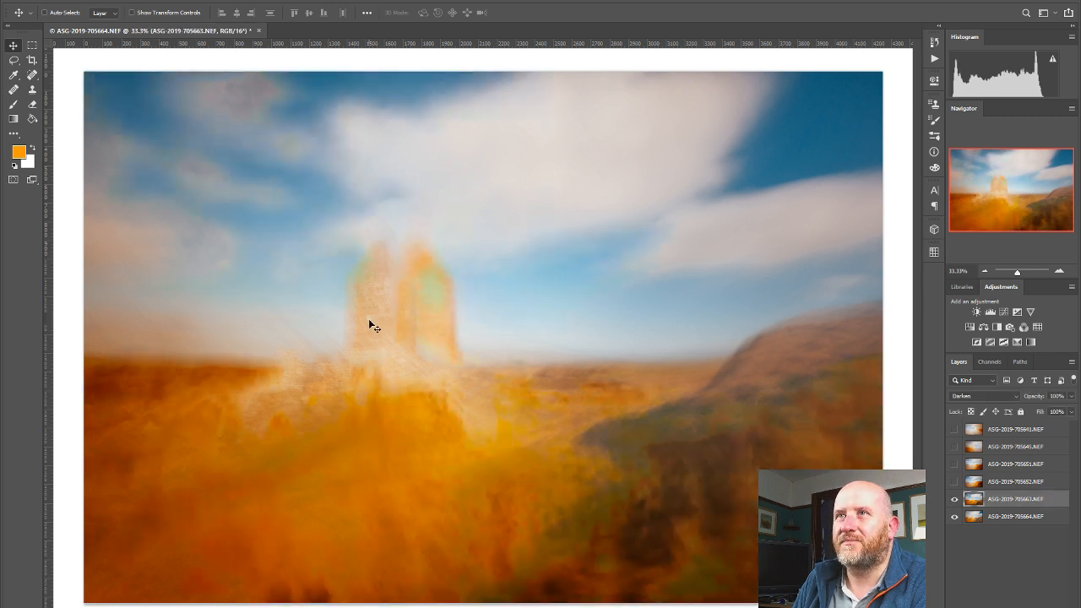
left_click_drag(559, 350, 526, 352)
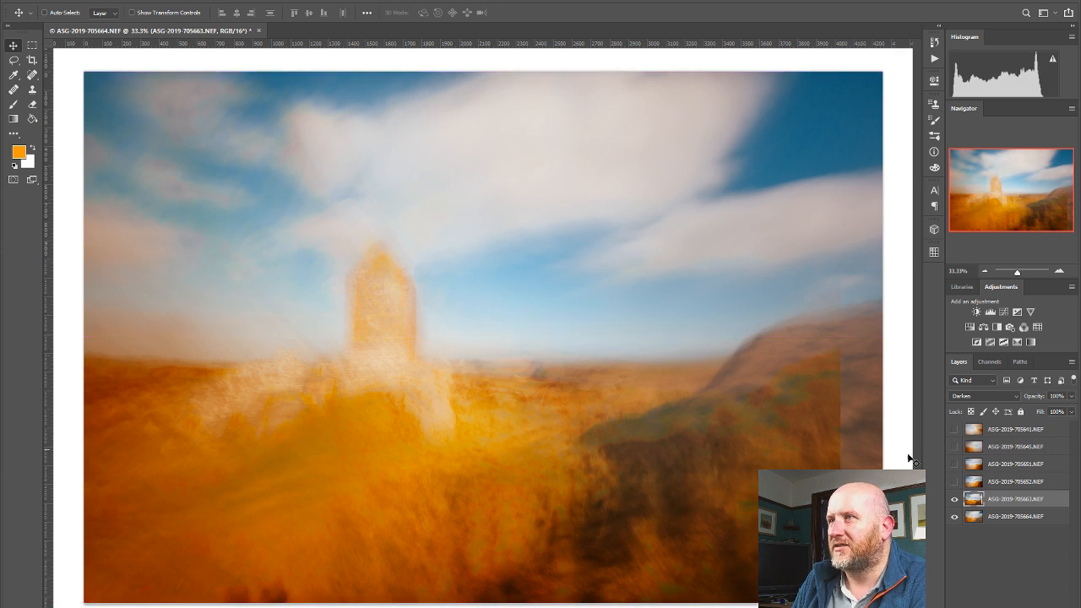
left_click(954, 481)
left_click(1013, 482)
left_click_drag(732, 472, 629, 503)
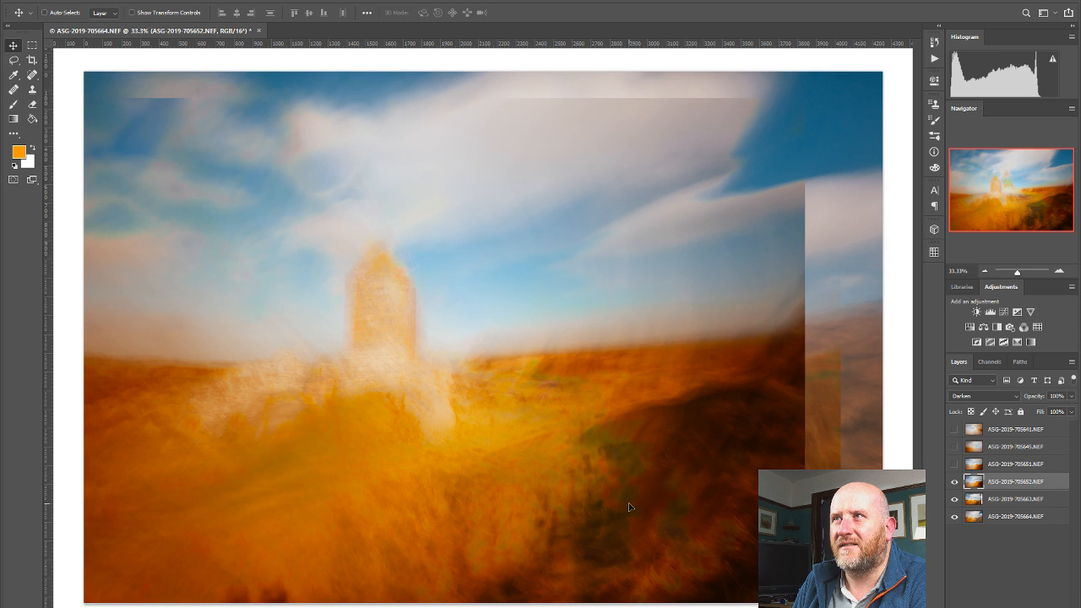
- Show the ASG-2019-705651.NEF layer, try shifting it left and down onto the bottom layer's tower, and show and select ASG-2019-705645.NEF
left_click(954, 463)
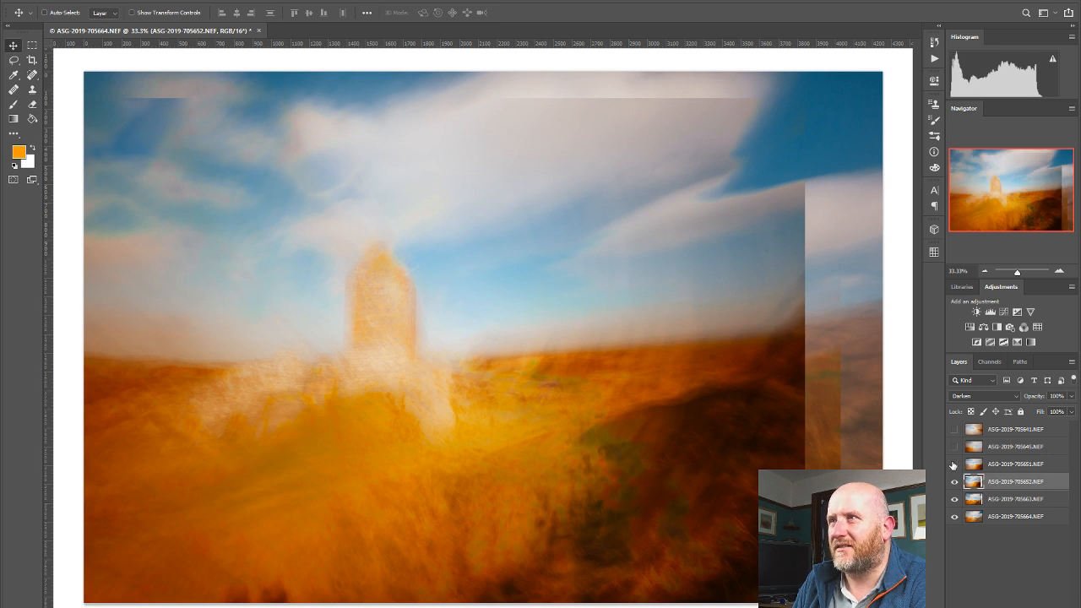
left_click(1021, 464)
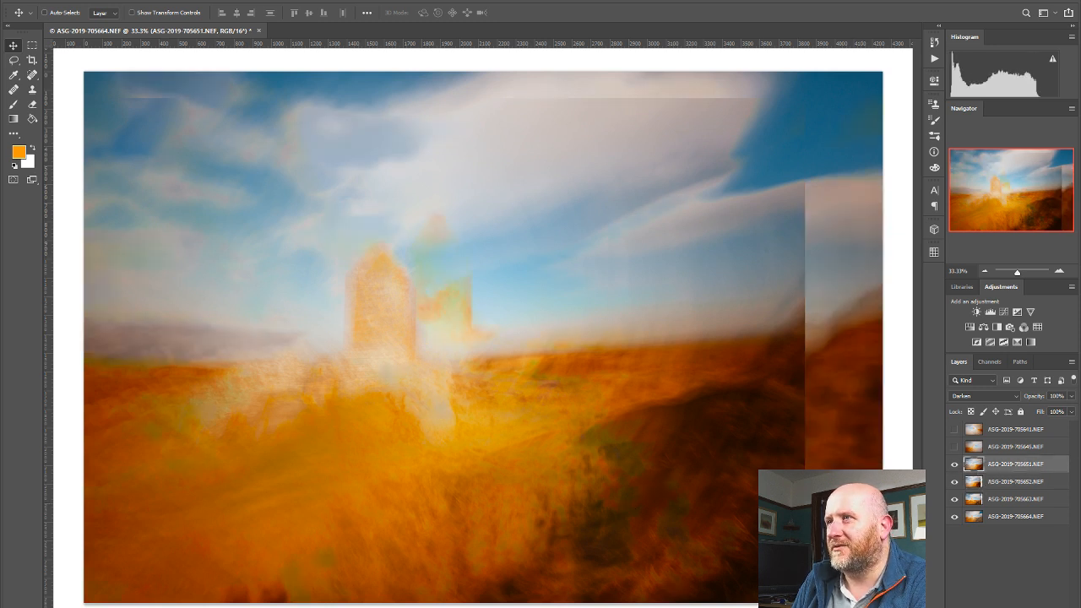
left_click_drag(684, 392, 625, 416)
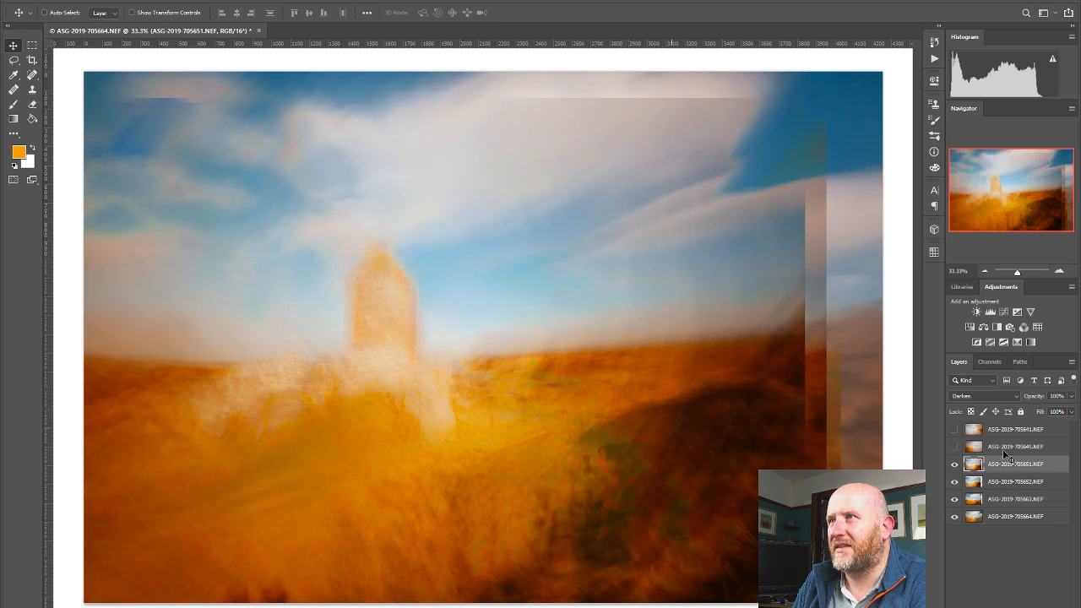
left_click(954, 446)
left_click(1005, 448)
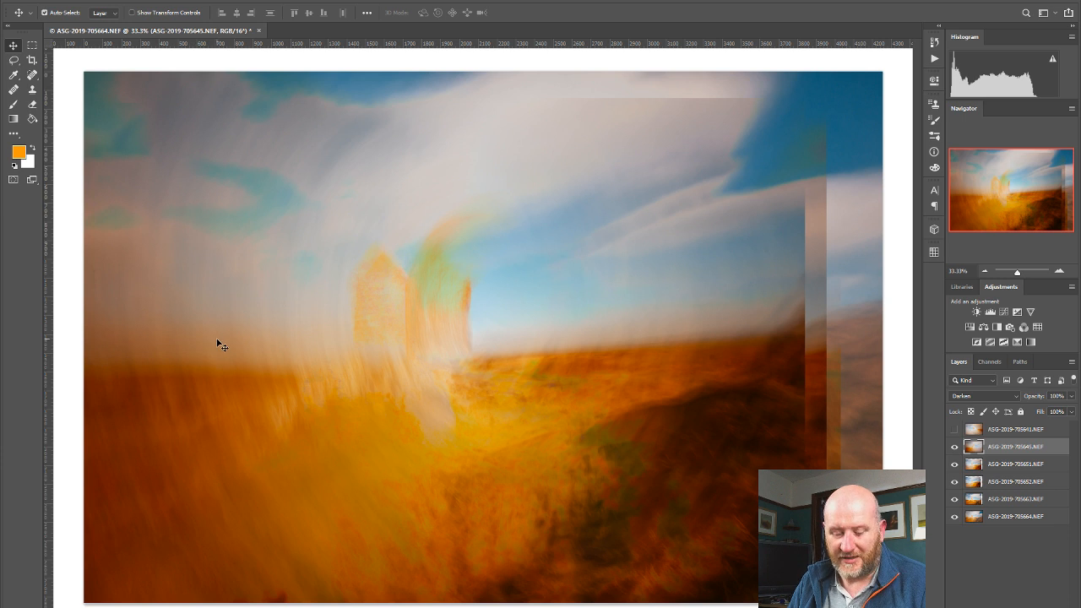
- Undo the layer moves made to align the towers
key("ctrl+z")
key("ctrl+z")
key("ctrl+z")
key("ctrl+z")
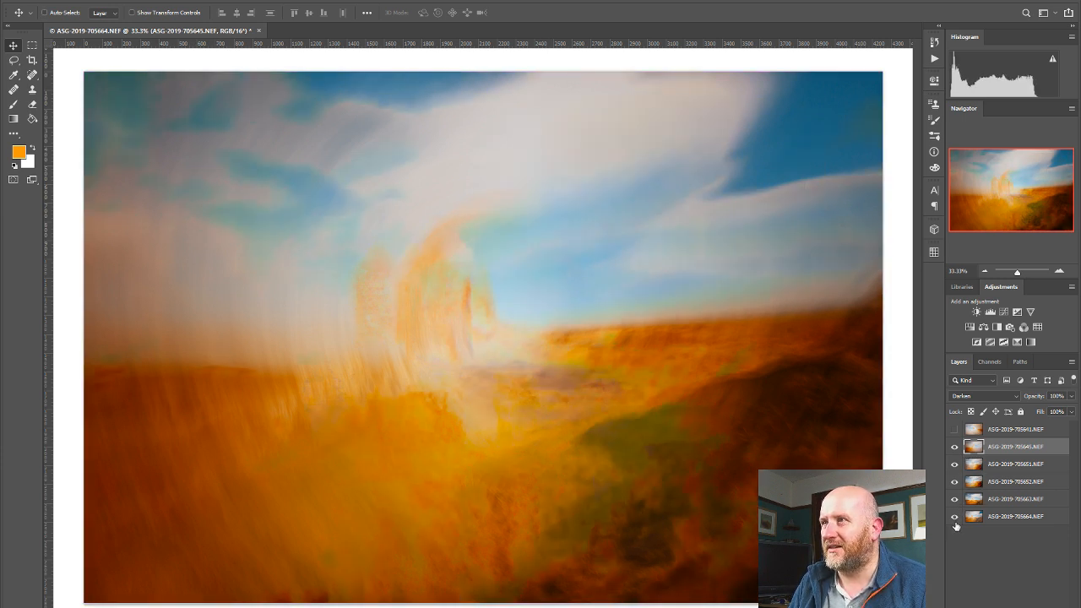
- Shift the bottom ASG-2019-705664.NEF layer right and nudge ASG-2019-705663.NEF slightly left so their towers overlap the central tower
left_click(1017, 516)
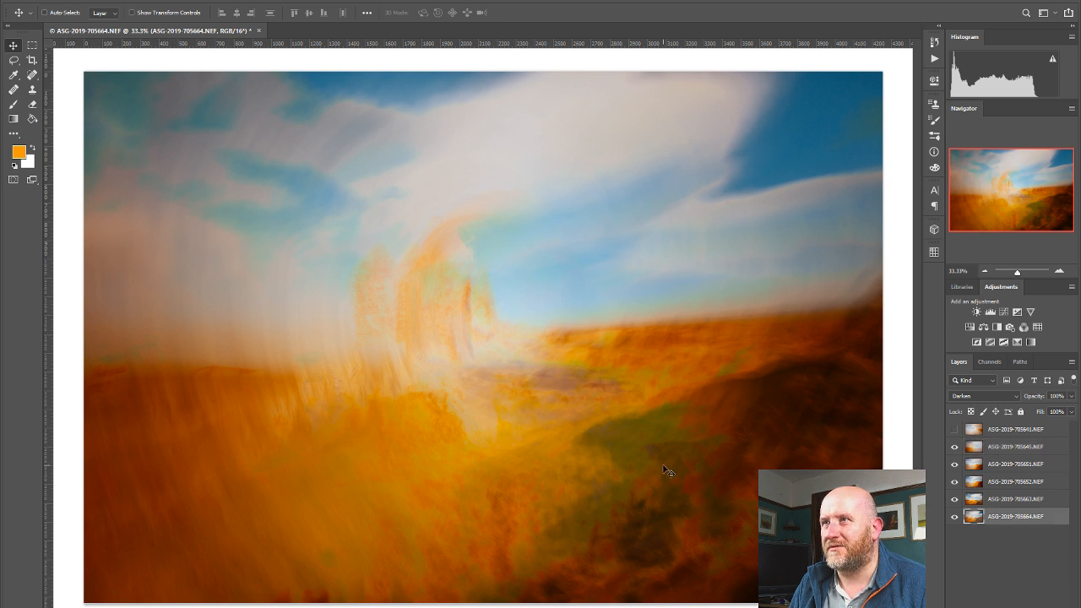
left_click_drag(664, 470, 712, 466)
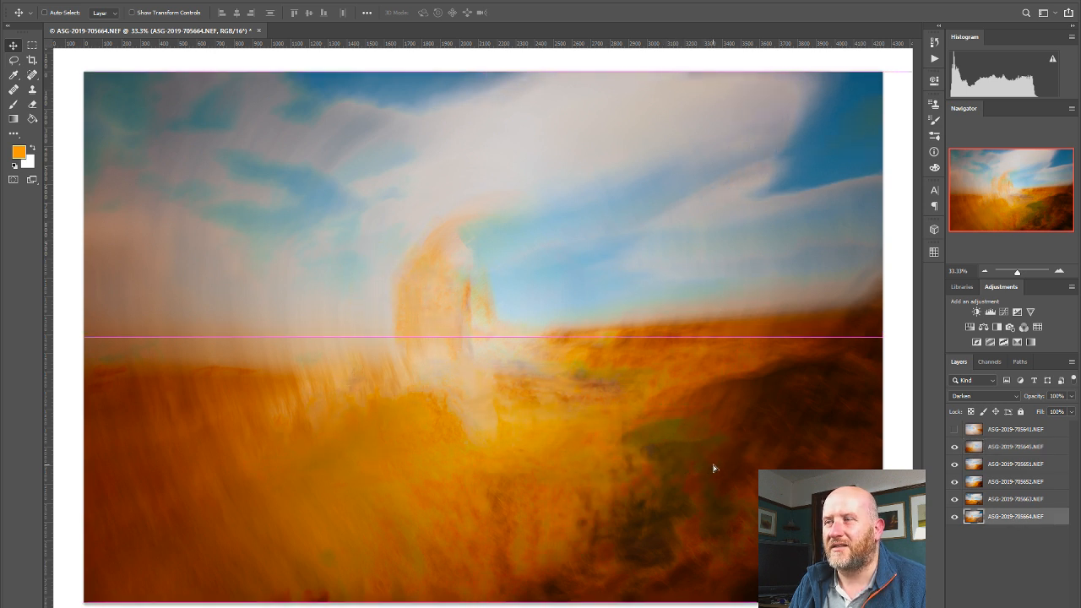
left_click(993, 500)
mouse_move(673, 476)
left_mouse_down()
mouse_move(687, 478)
mouse_move(667, 475)
left_mouse_up()
- Toggle the ASG-2019-705652.NEF layer to find its tower, and shift the layer left onto the combined tower
left_click(954, 482)
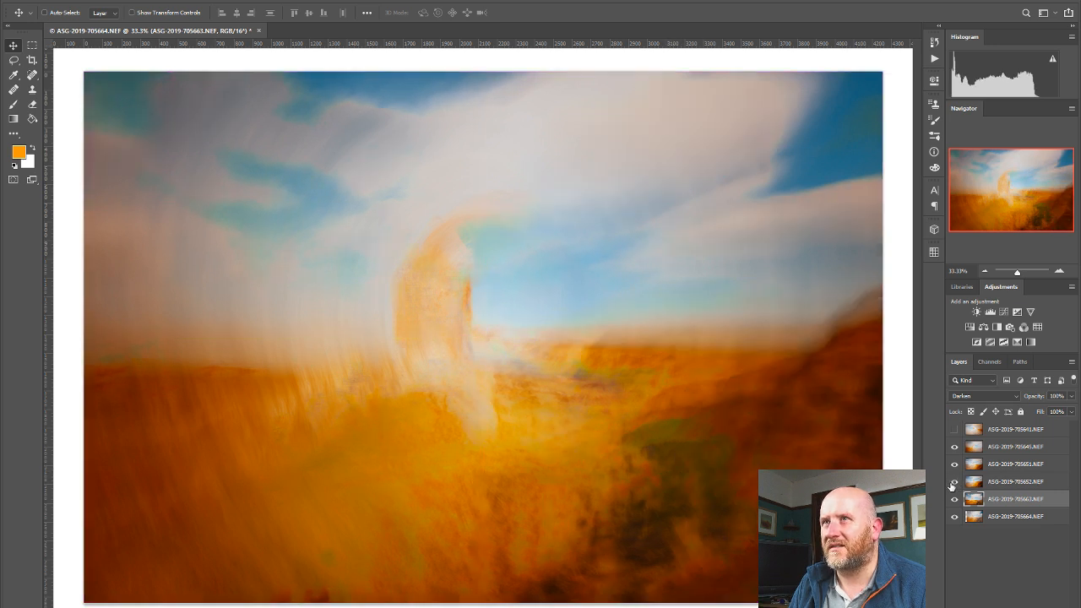
left_click(954, 482)
left_click(994, 485)
left_click_drag(713, 434, 678, 439)
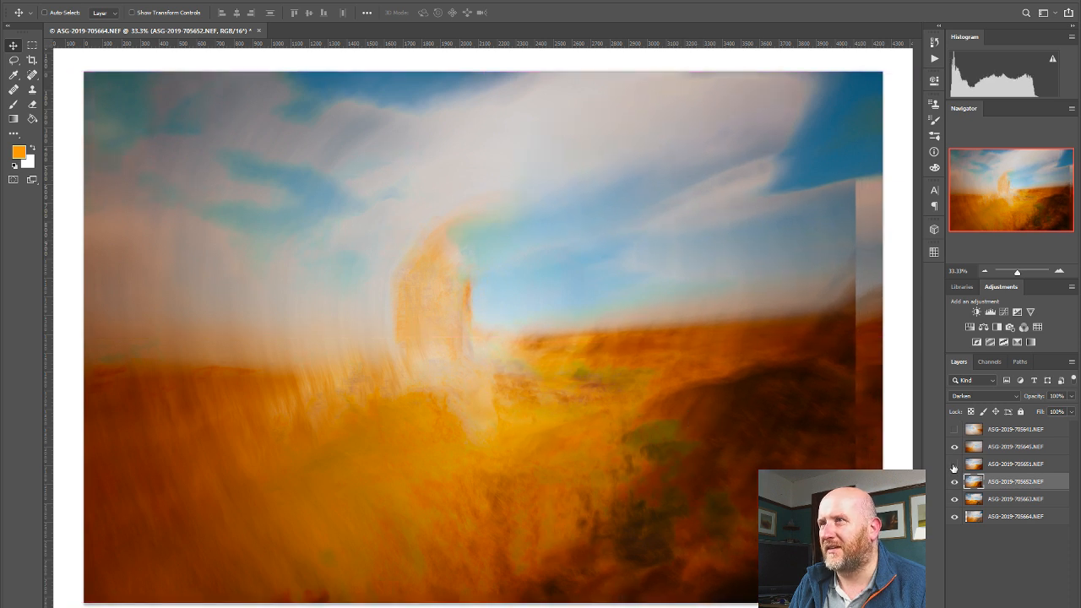
- Check the ASG-2019-705651.NEF layer's contribution by toggling its visibility, and nudge the layer slightly left
left_click(954, 464)
left_click(954, 463)
left_click(1013, 465)
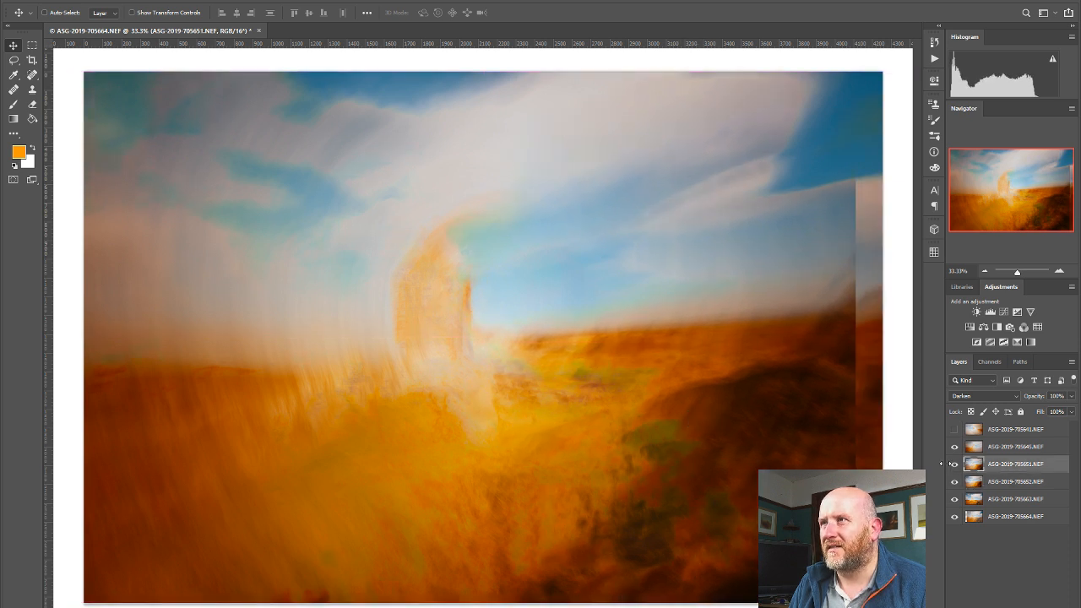
mouse_move(797, 462)
left_mouse_down()
mouse_move(777, 461)
mouse_move(792, 462)
left_mouse_up()
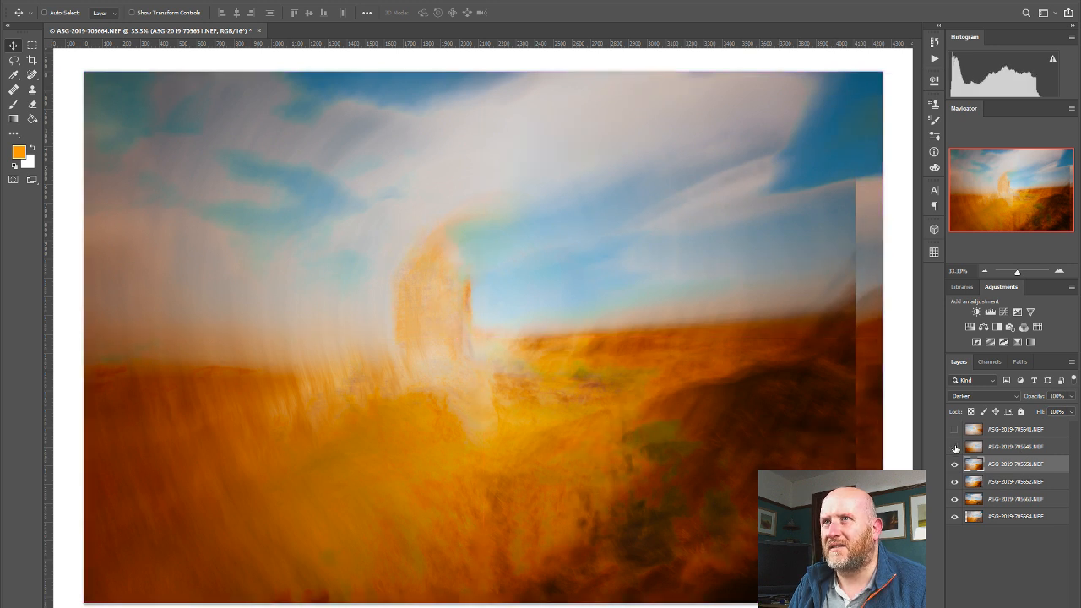
- Compare the image with and without the ASG-2019-705645.NEF layer, and nudge that layer slightly left to align its tower
left_click(954, 447)
left_click(954, 447)
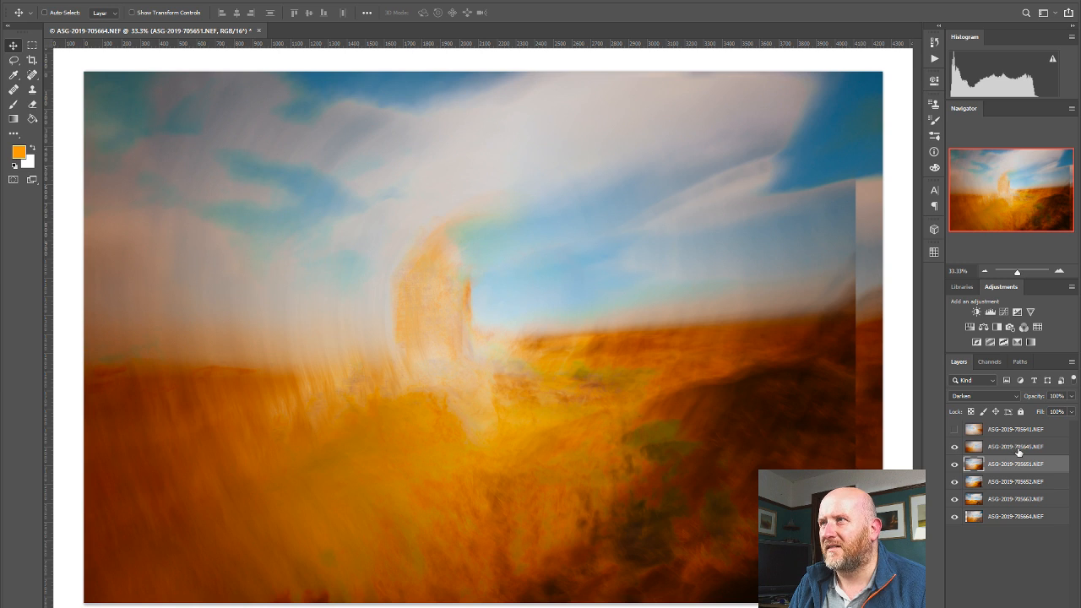
left_click(1015, 448)
left_click_drag(766, 457, 757, 456)
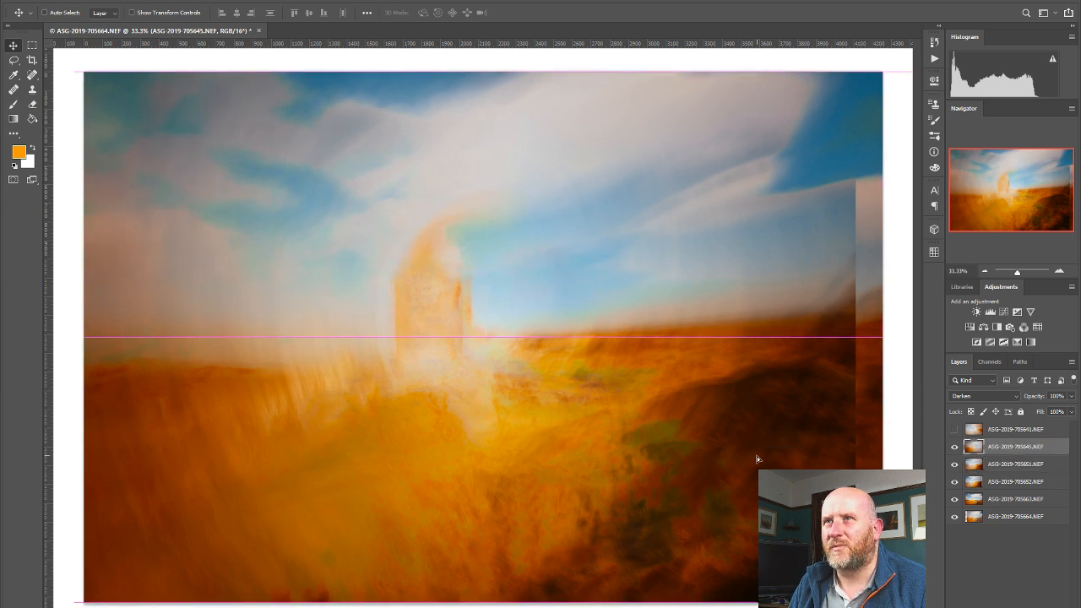
- Show the top ASG-2019-705641.NEF layer and shift it left so its tower overlaps the combined tower
left_click(955, 430)
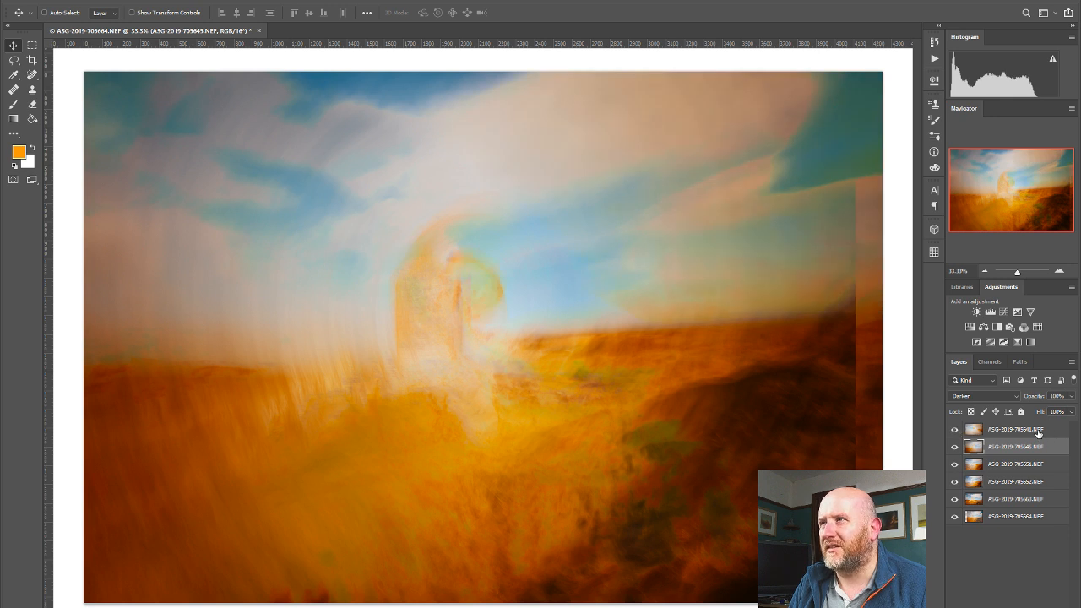
left_click(1015, 432)
left_click_drag(778, 437, 743, 439)
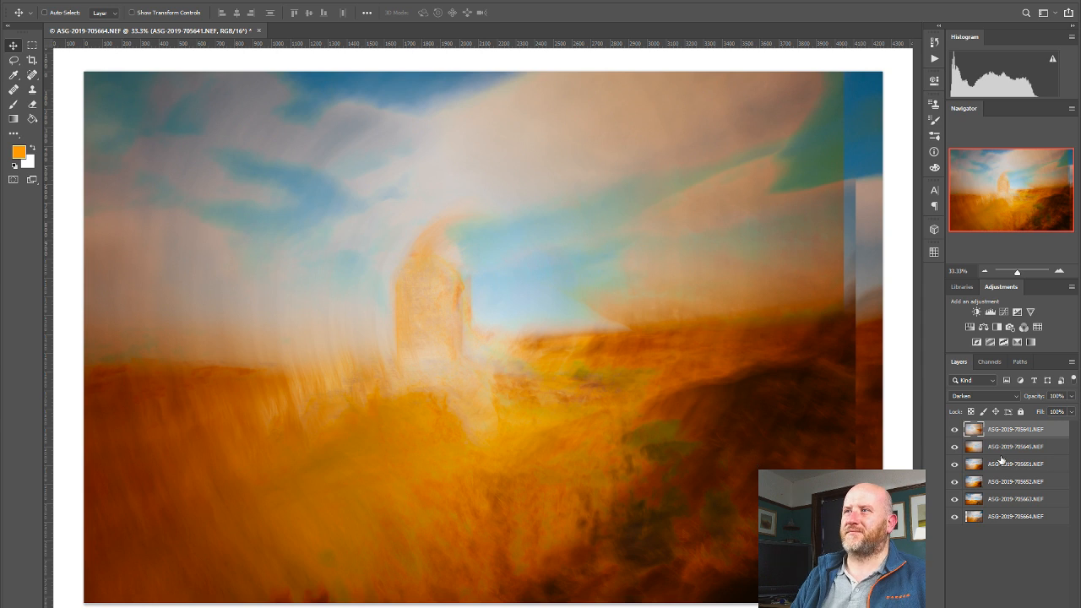
- Select all six aligned layers and reapply the Darken blend mode to them
left_click(1020, 516, "shift")
left_click(982, 396)
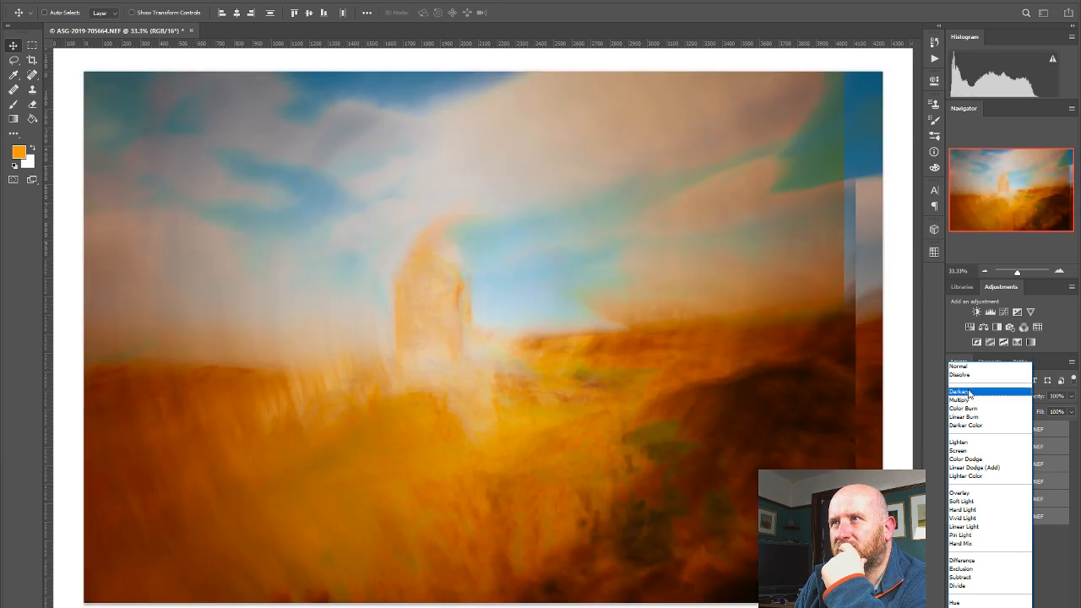
left_click(968, 392)
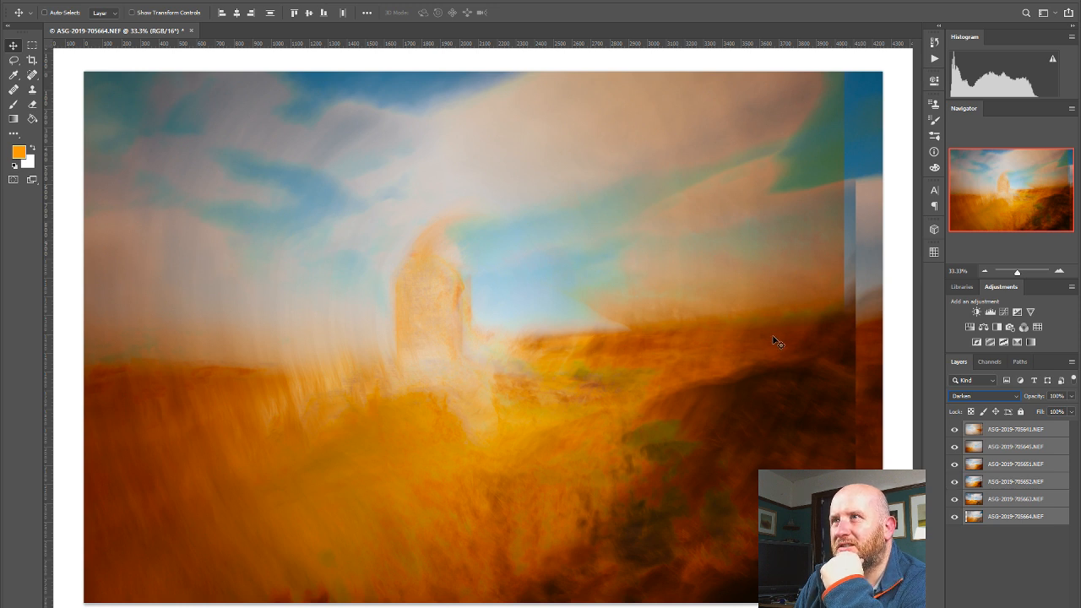
- Move the ASG-2019-705652.NEF layer down, and shift the ASG-2019-705651.NEF layer down and left after toggling its visibility
left_click(1013, 482)
left_click_drag(648, 396, 646, 445)
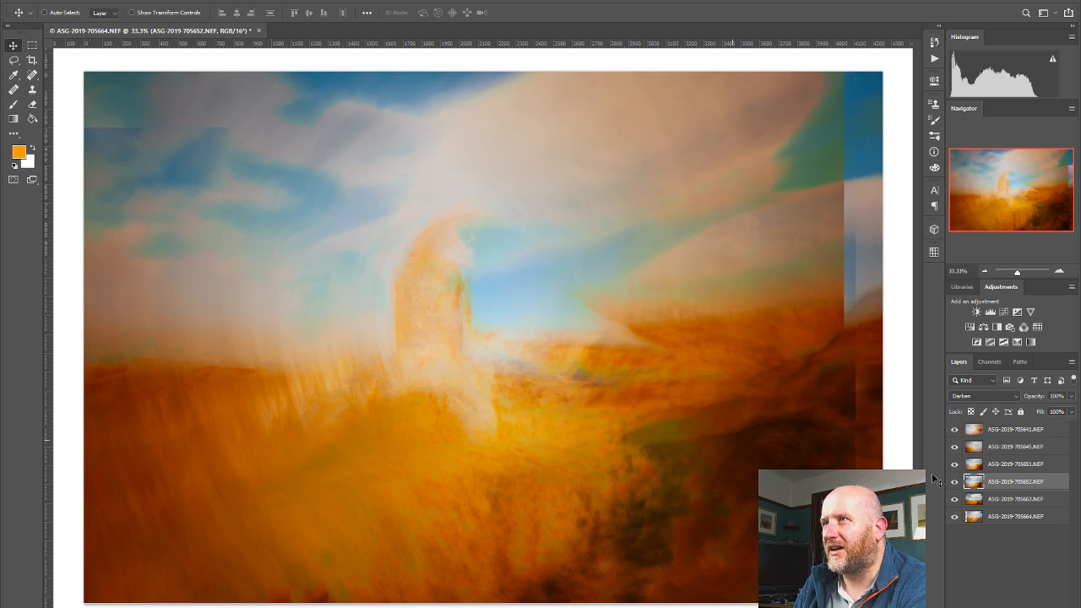
left_click(956, 466)
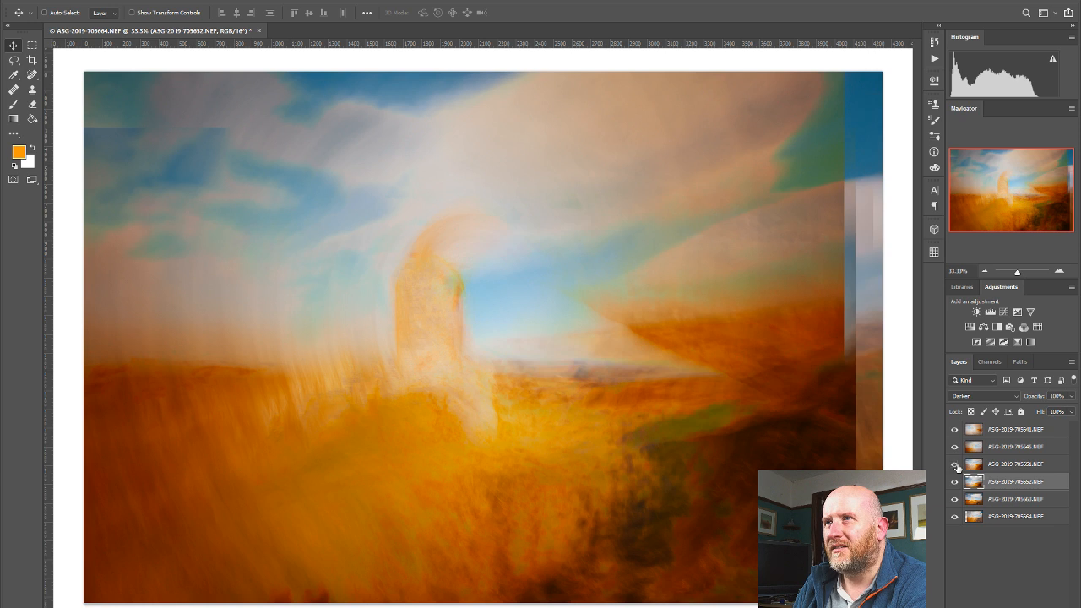
left_click(956, 465)
left_click(1015, 467)
left_click_drag(773, 429, 745, 457)
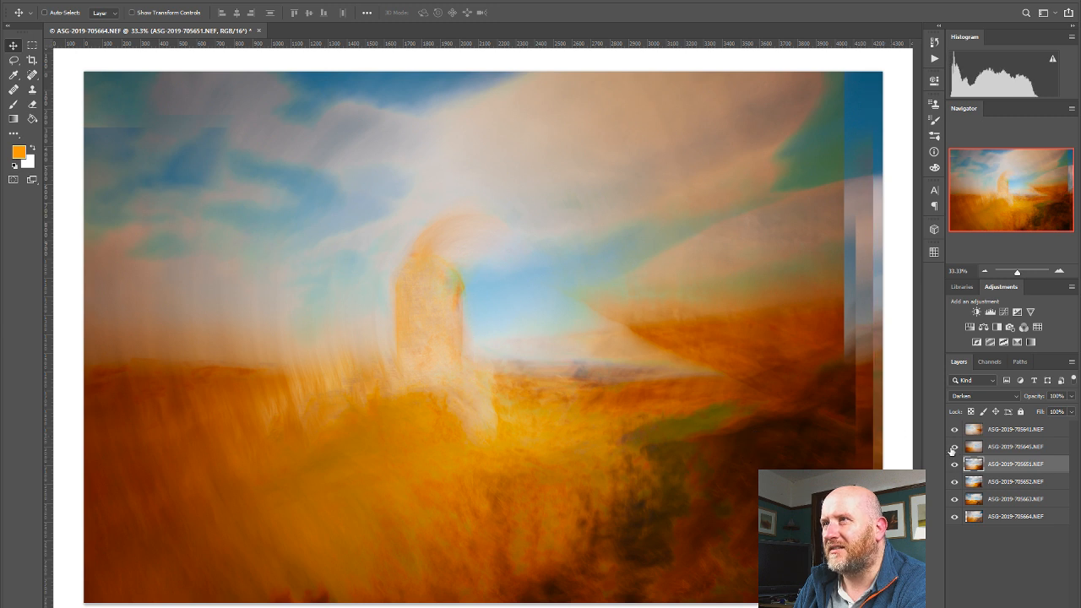
- Toggle the top ASG-2019-705641.NEF layer to check its effect, nudge it slightly down, and add a layer mask to it
left_click(954, 429)
left_click(955, 430)
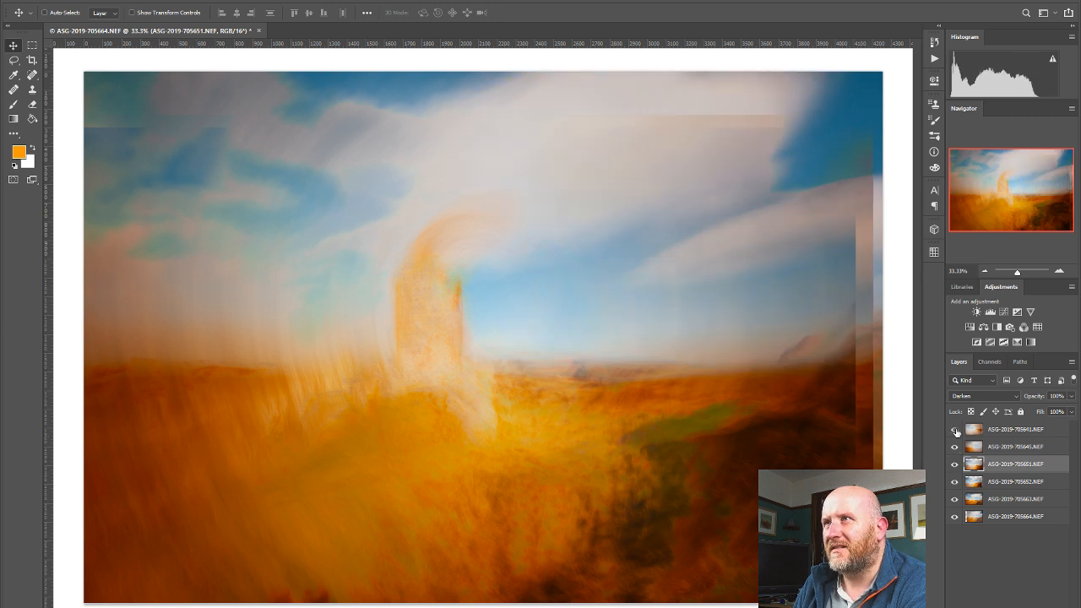
left_click(1024, 433)
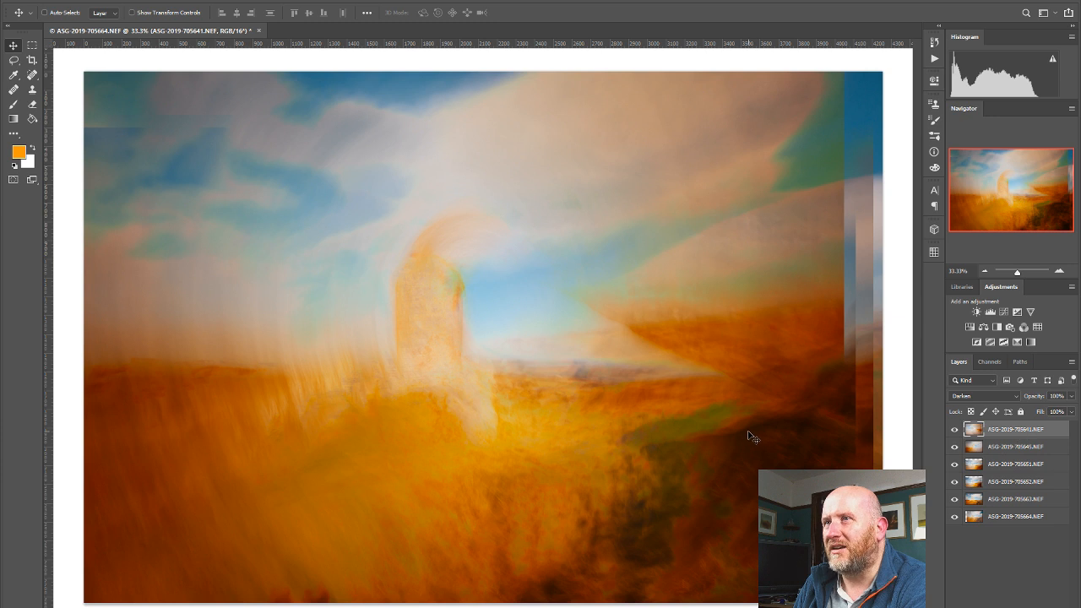
mouse_move(748, 438)
left_mouse_down()
mouse_move(756, 456)
mouse_move(752, 431)
mouse_move(752, 456)
mouse_move(750, 445)
left_mouse_up()
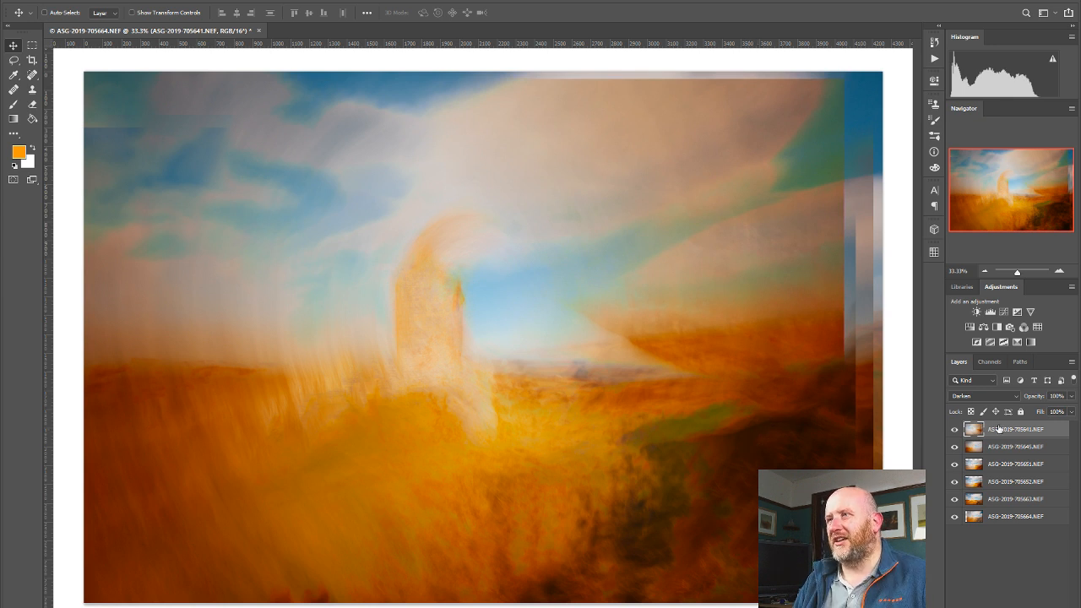
left_click(994, 607)
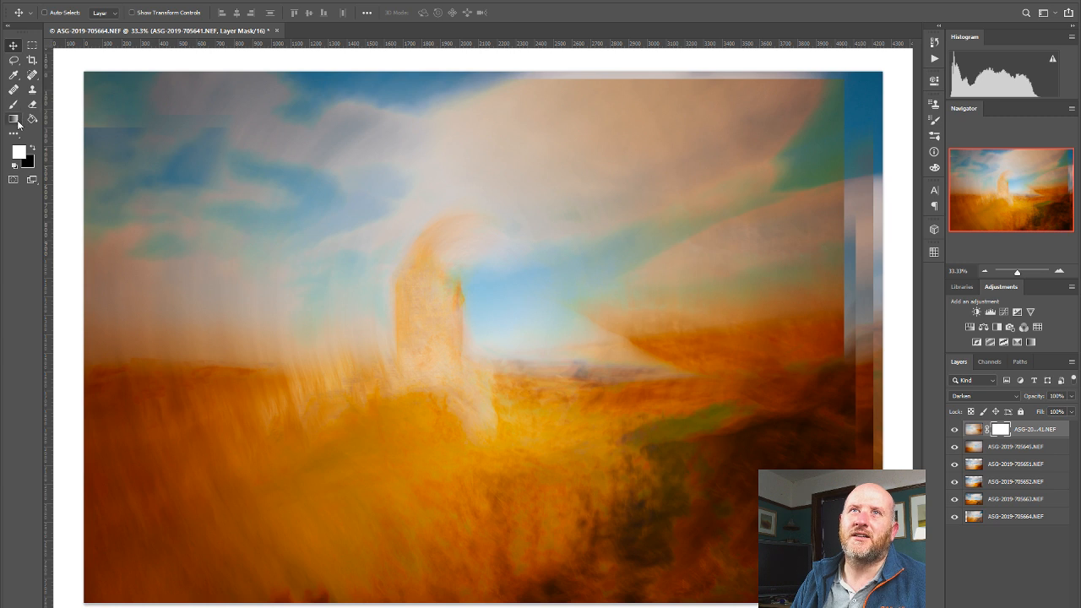
- Fade out the right side and upper edge of the ASG-2019-705641.NEF layer by drawing gradients on its mask
left_click(14, 118)
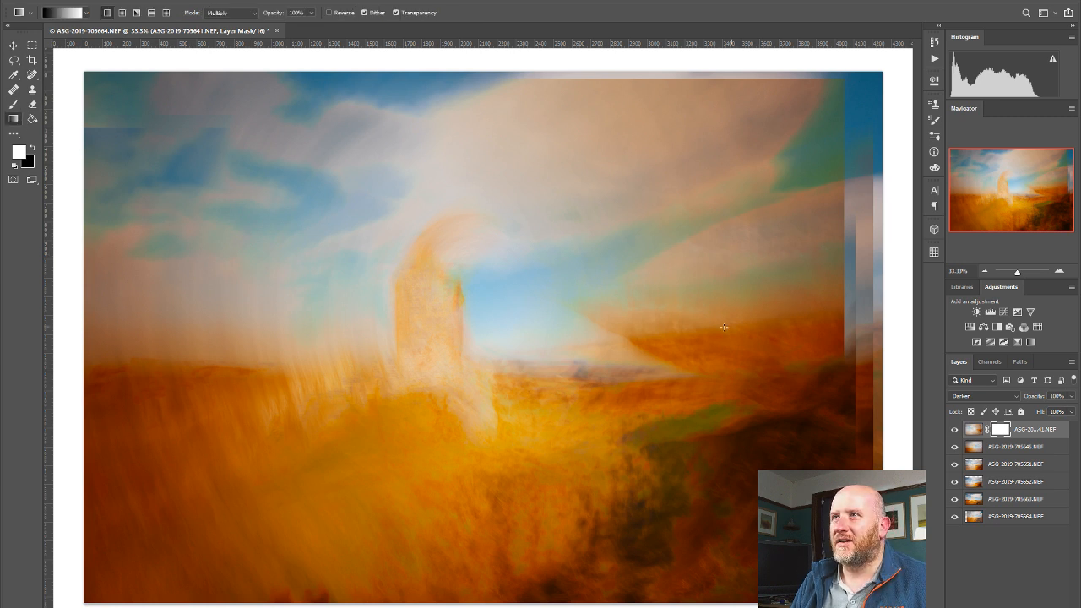
left_click_drag(688, 328, 470, 328)
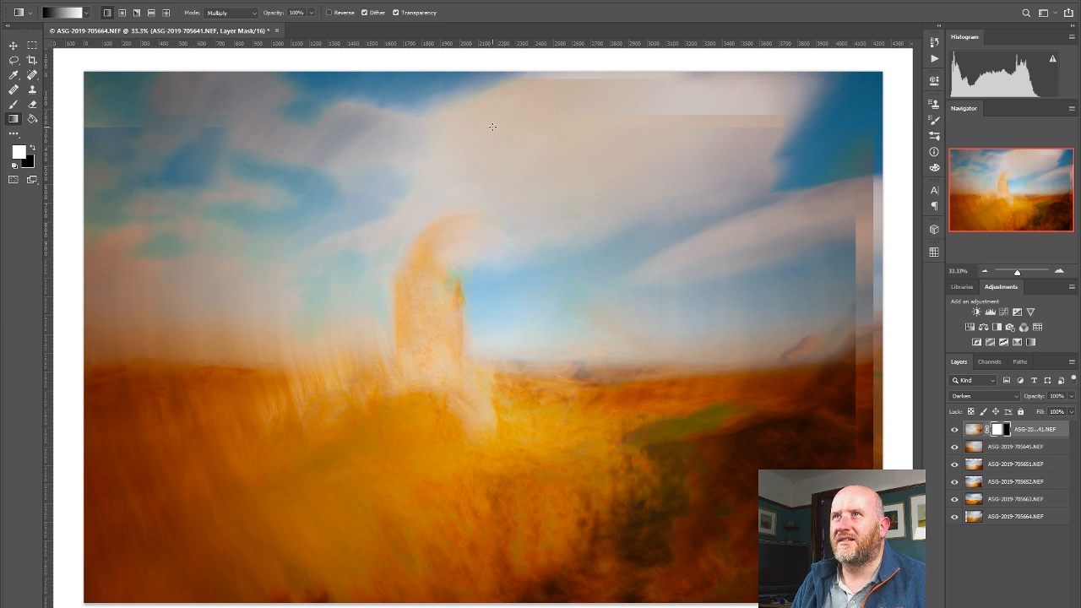
left_click_drag(491, 154, 487, 264)
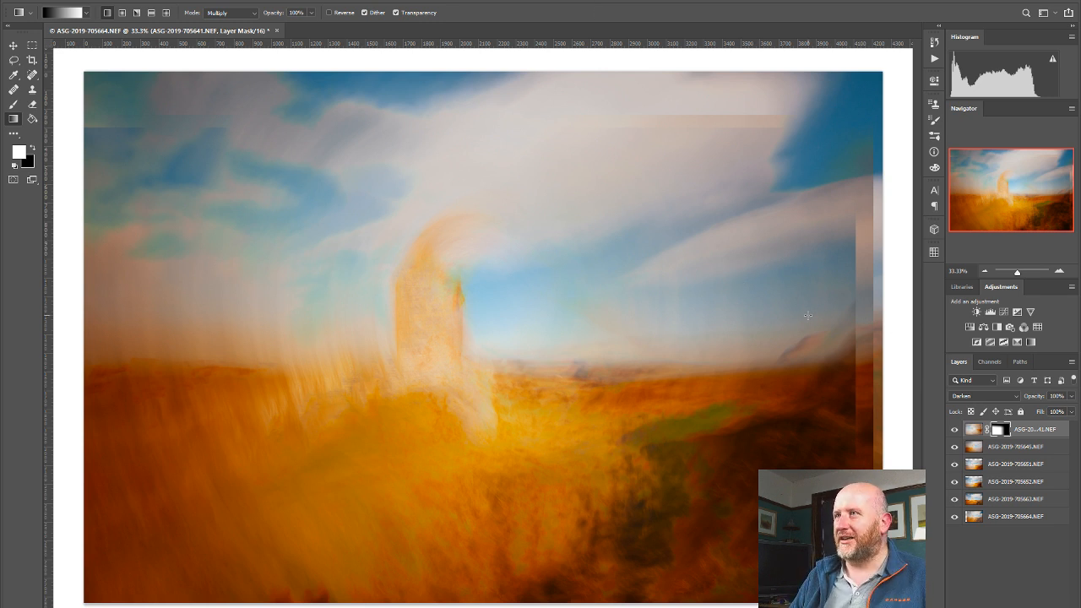
left_click(1007, 516, "shift")
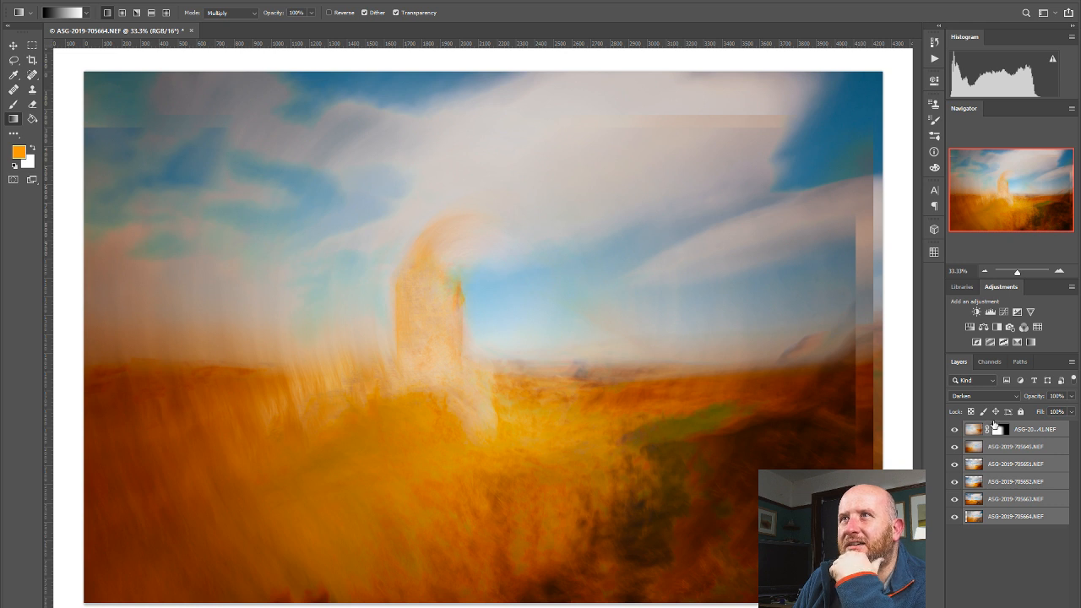
left_click(955, 482)
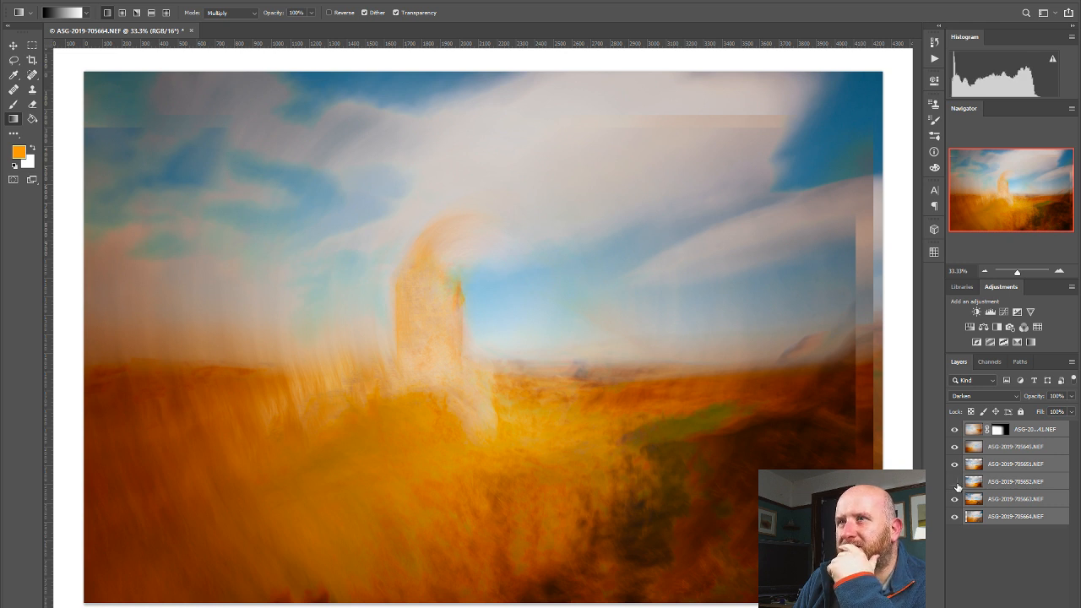
left_click(955, 482)
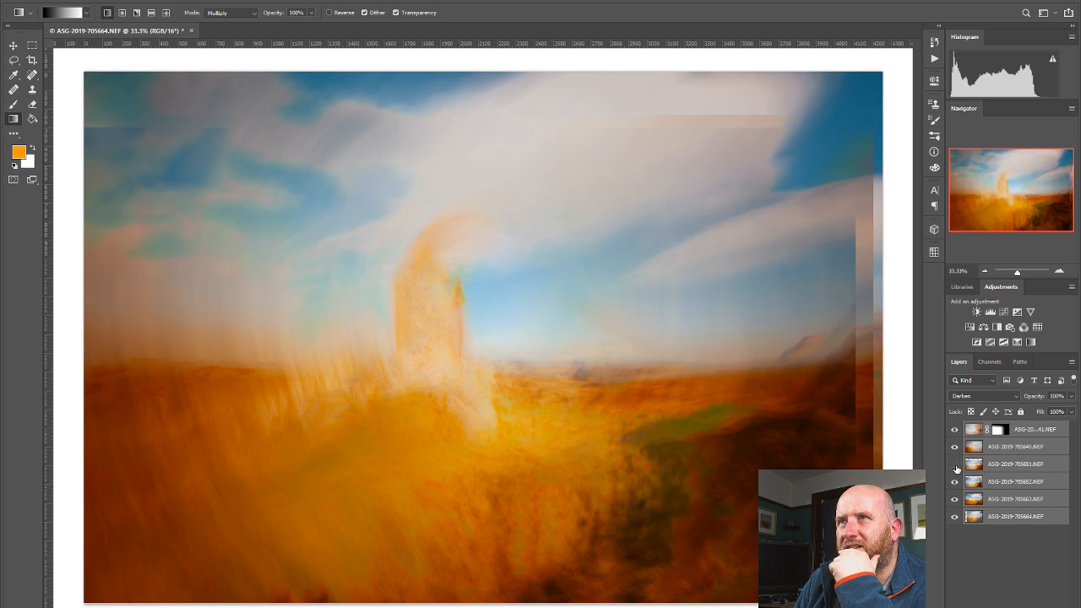
left_click(955, 464)
left_click(955, 464)
left_click(954, 446)
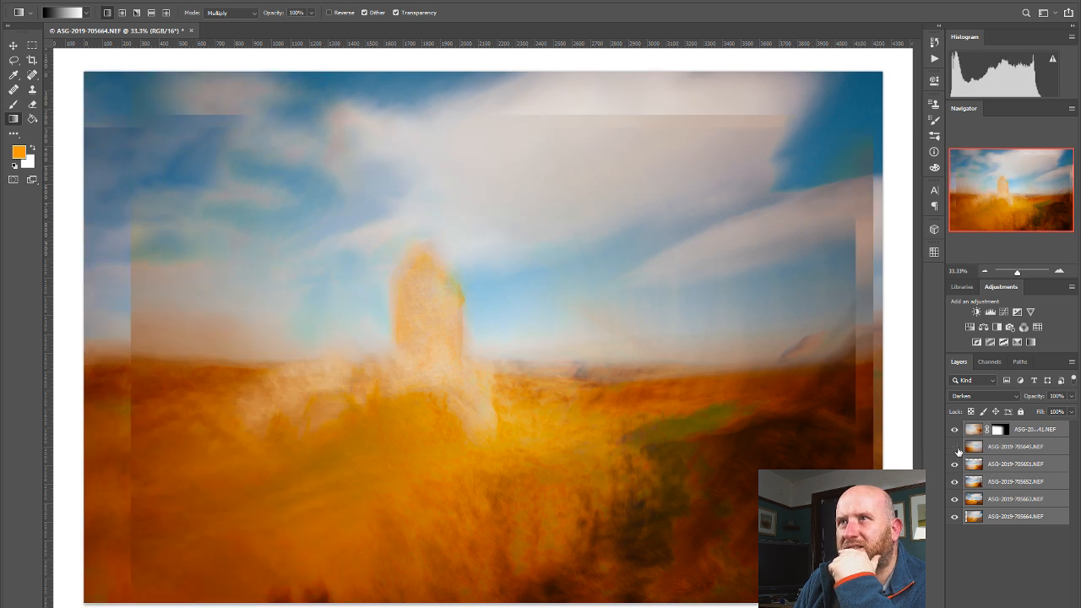
left_click(955, 447)
- Add a layer mask to the ASG-2019-705645.NEF layer and set the Eraser to size 300 with 100% flow
left_click(988, 446)
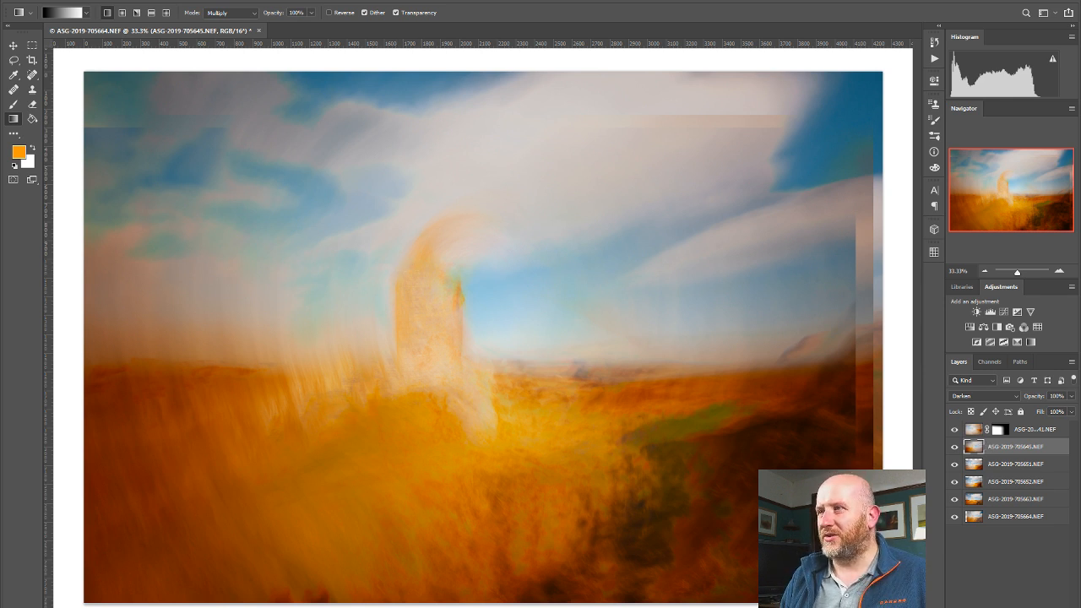
left_click(997, 606)
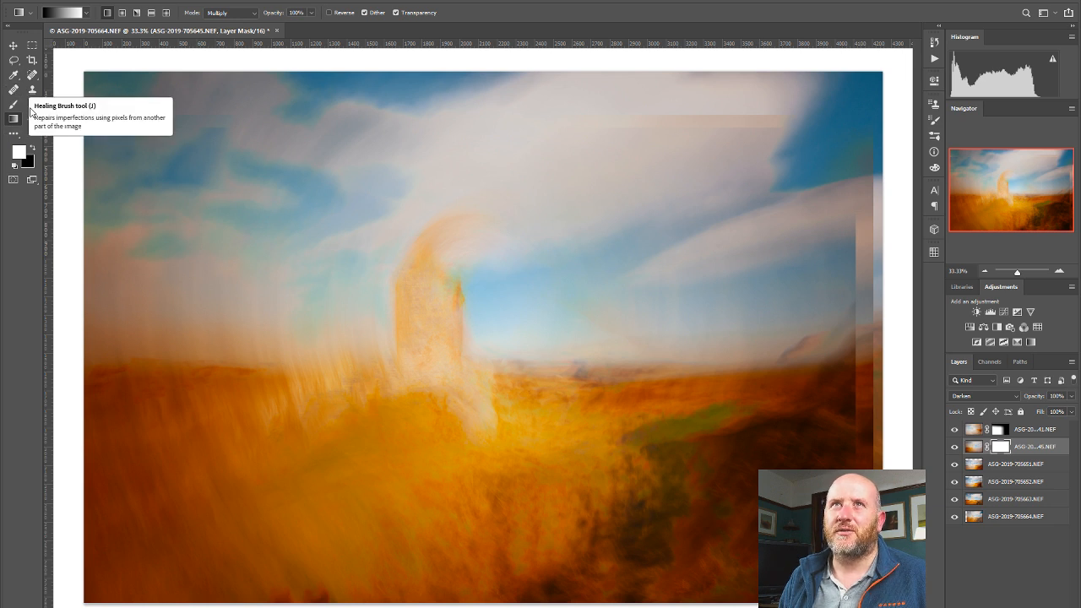
left_click(11, 106)
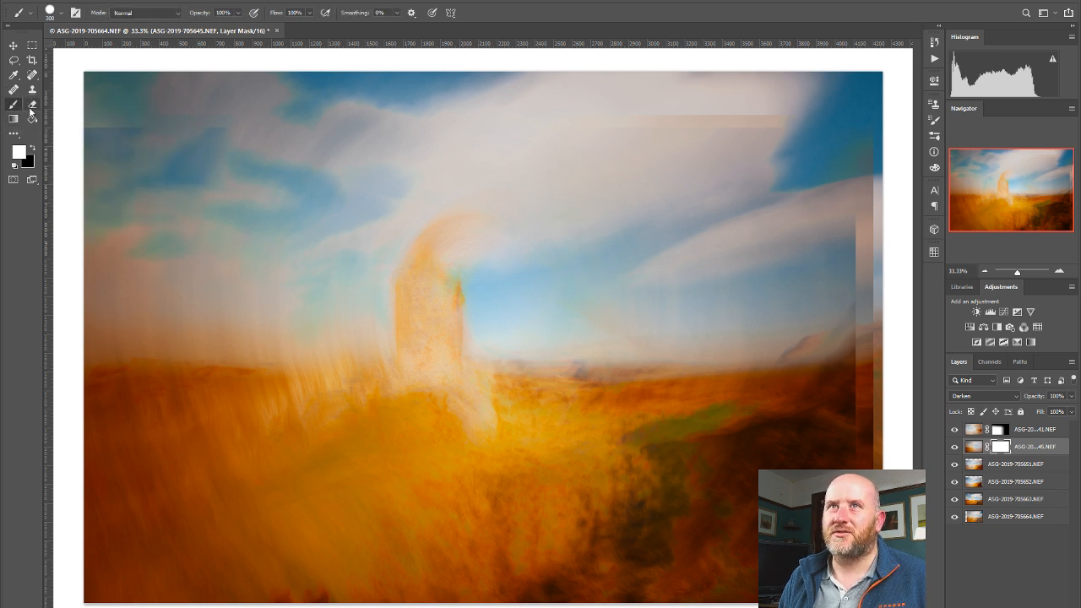
left_click(32, 104)
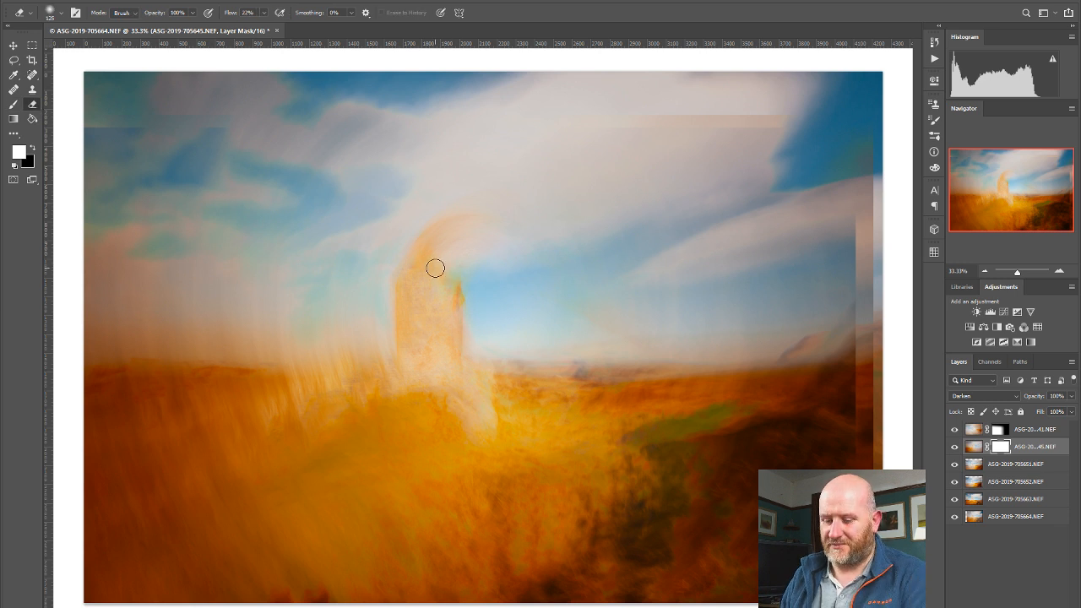
key("bracketright")
key("bracketright")
key("bracketright")
key("bracketright")
key("bracketright")
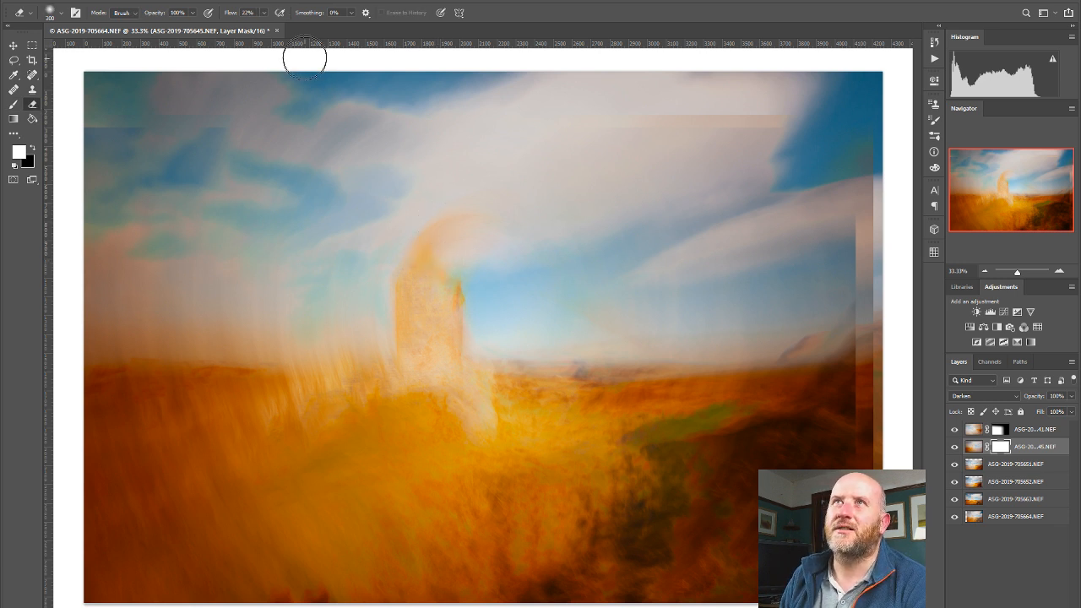
left_click(264, 12)
left_click_drag(265, 27, 347, 5)
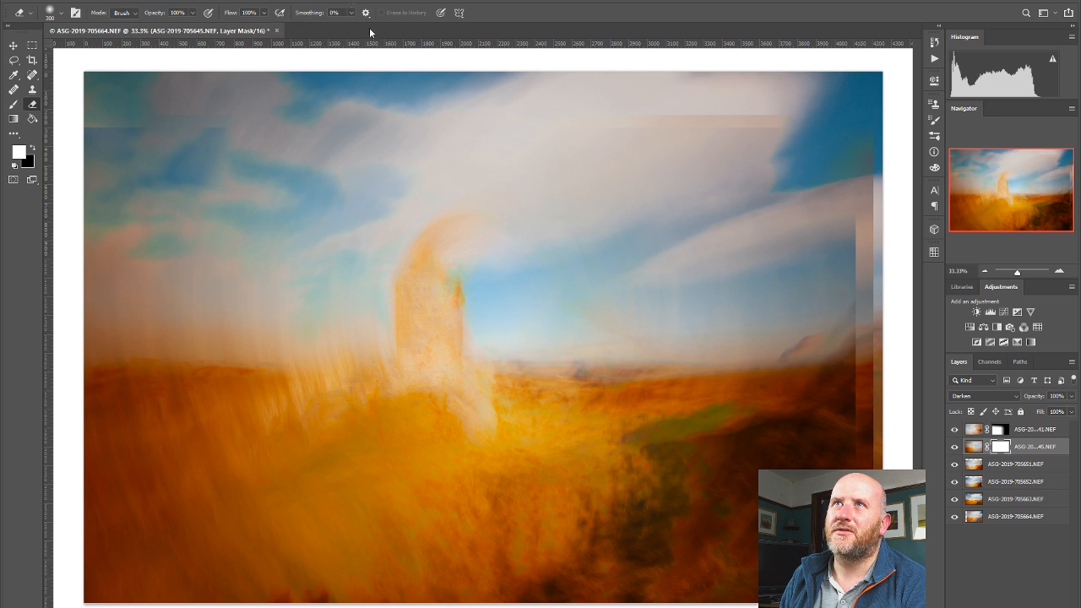
- Erase the curved ghost above the tower on the ASG-2019-705645.NEF mask, and fade out the layer's upper sky with a gradient
mouse_move(446, 265)
left_mouse_down()
mouse_move(401, 267)
mouse_move(419, 227)
mouse_move(518, 227)
mouse_move(540, 205)
mouse_move(470, 191)
mouse_move(451, 165)
mouse_move(402, 189)
mouse_move(416, 240)
mouse_move(467, 162)
mouse_move(538, 149)
mouse_move(411, 100)
mouse_move(533, 167)
mouse_move(540, 133)
left_mouse_up()
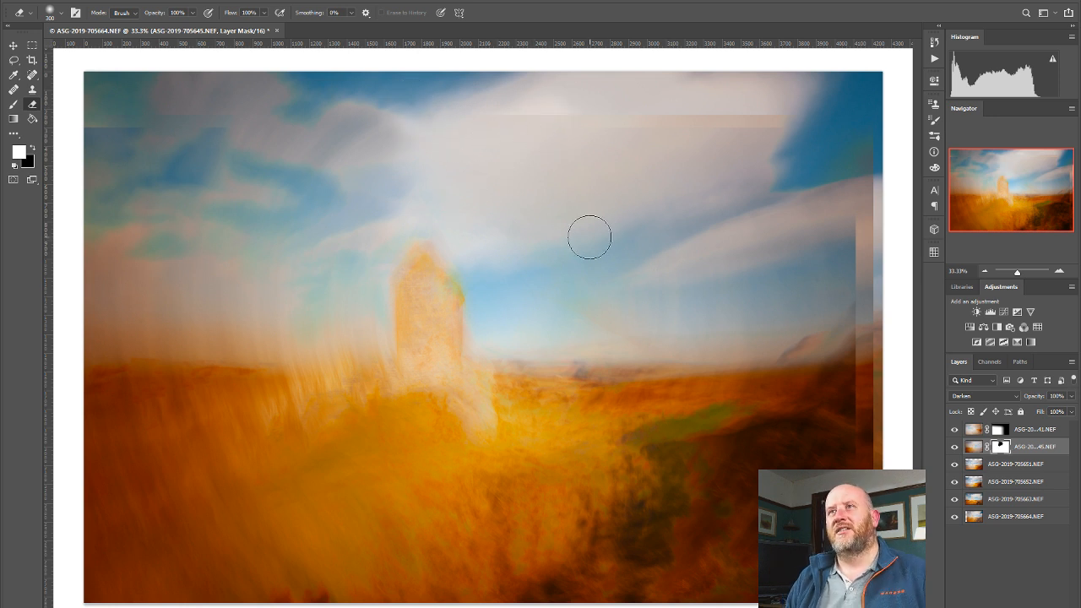
key("ctrl+z")
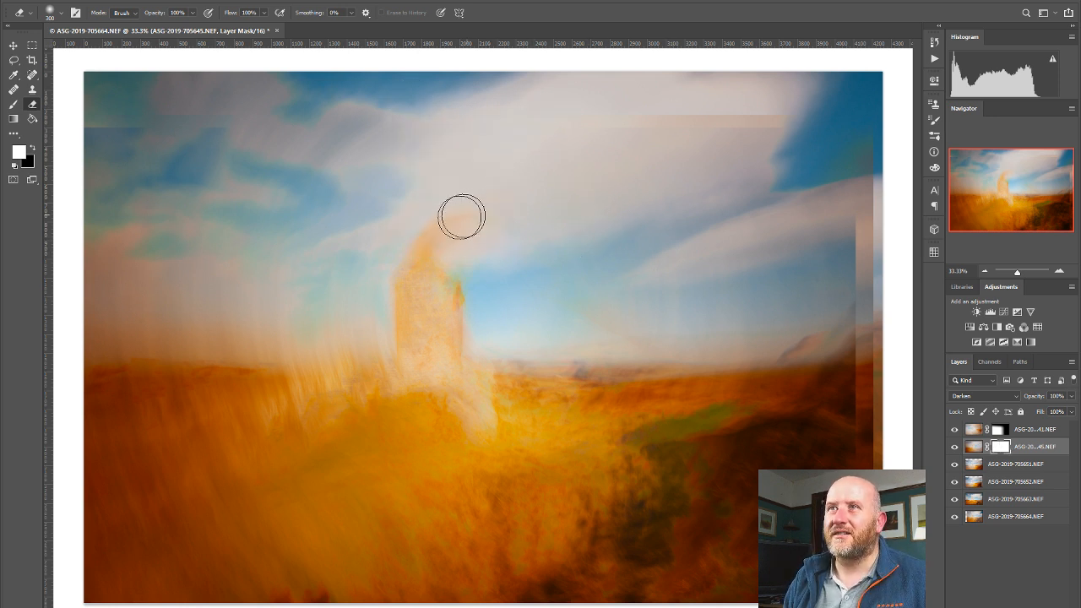
mouse_move(493, 228)
left_mouse_down()
mouse_move(442, 223)
mouse_move(408, 271)
mouse_move(472, 232)
left_mouse_up()
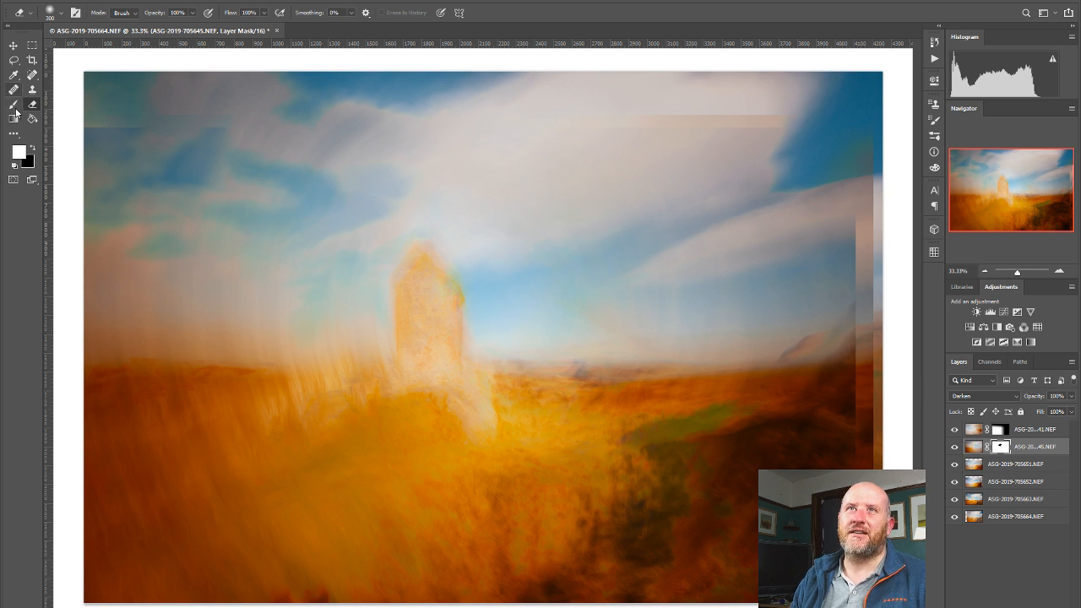
left_click(12, 118)
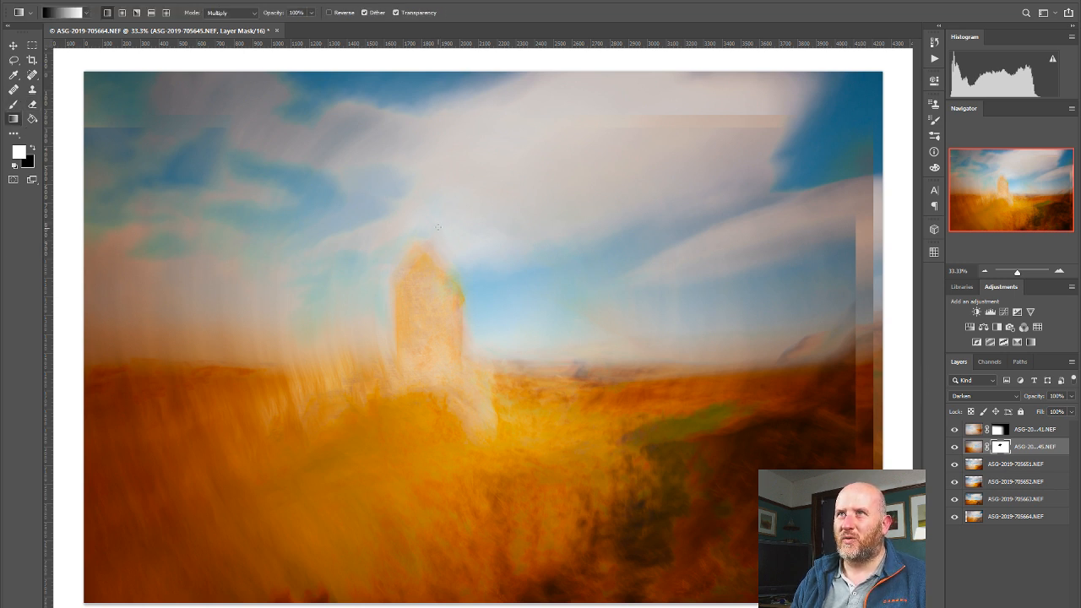
mouse_move(430, 272)
left_mouse_down()
mouse_move(430, 141)
mouse_move(437, 281)
left_mouse_up()
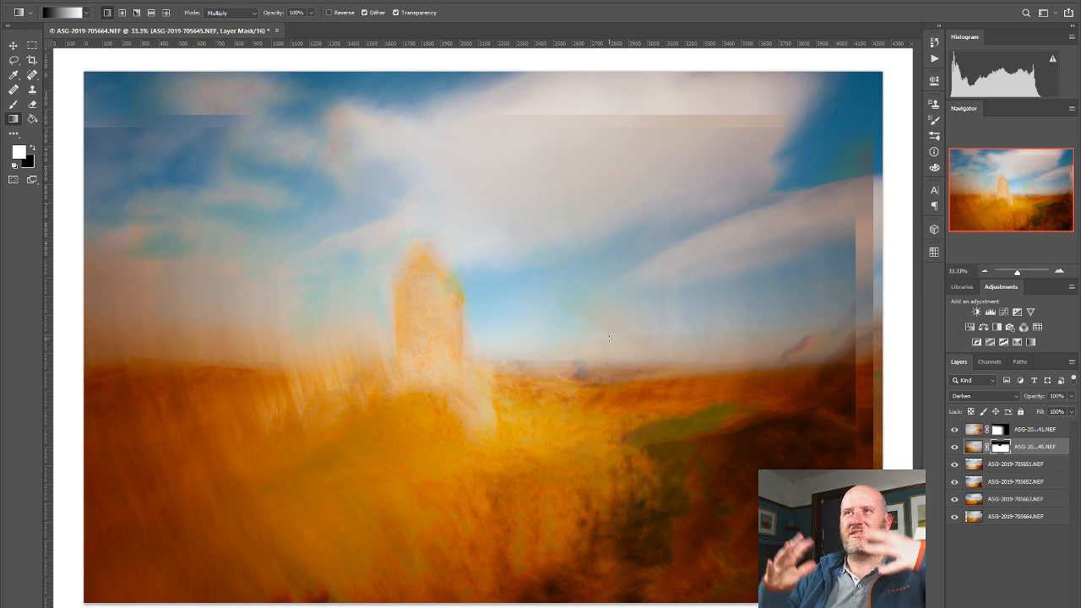
left_click(955, 430)
left_click(956, 431)
left_click(955, 465)
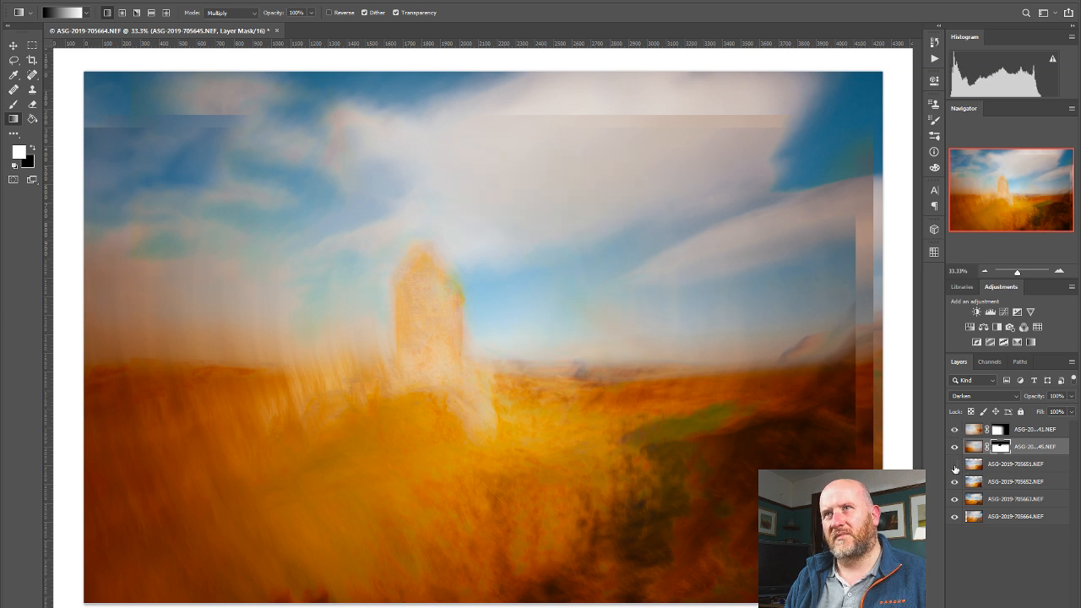
left_click(954, 466)
left_click(953, 483)
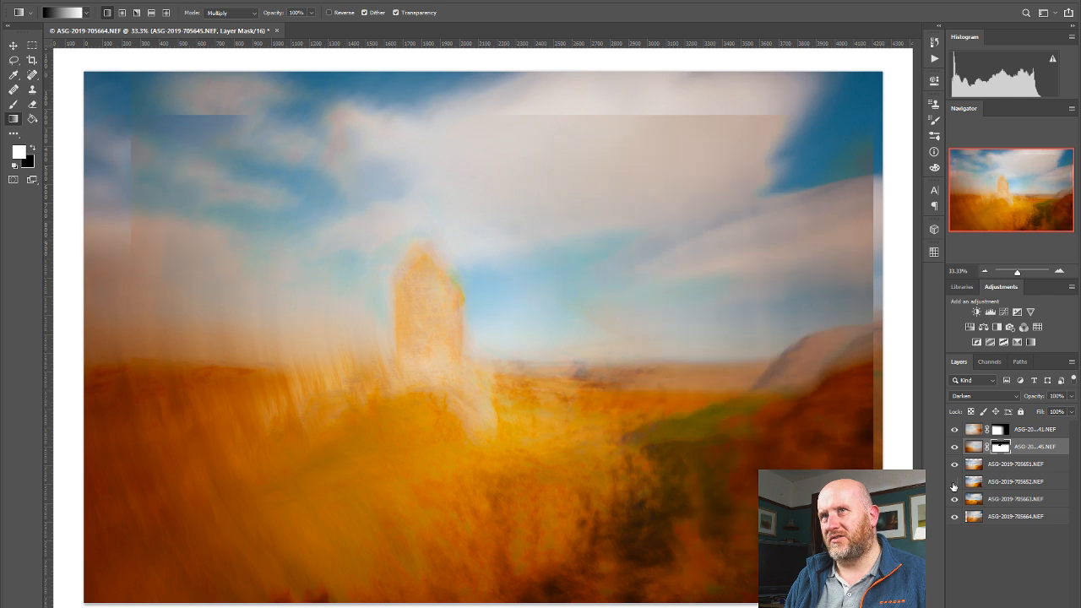
left_click(955, 499)
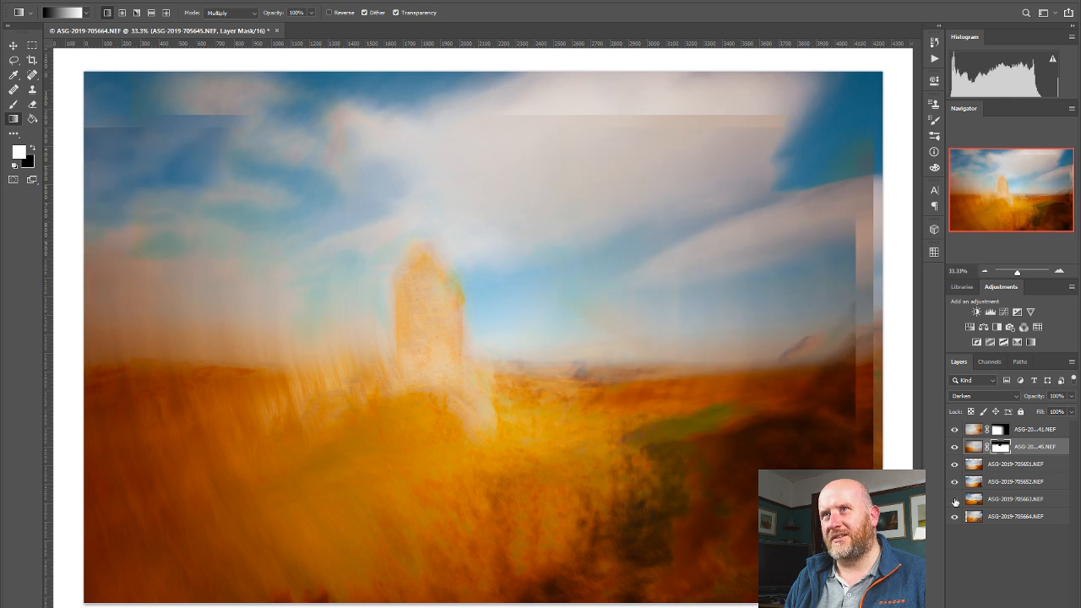
left_click(955, 500)
left_click(955, 499)
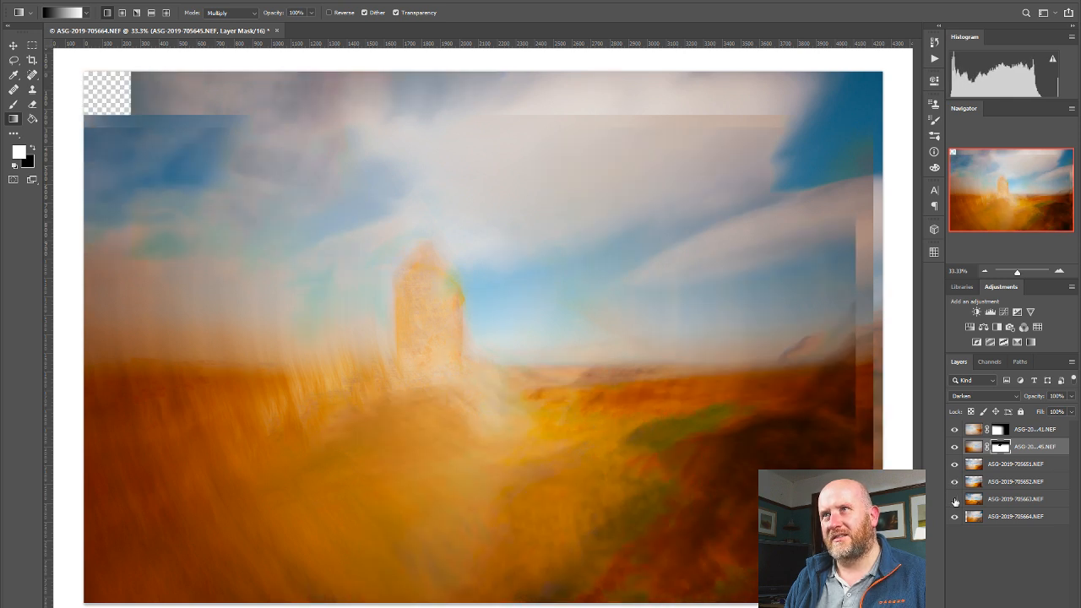
left_click(954, 499)
left_click(955, 500)
left_click(955, 500)
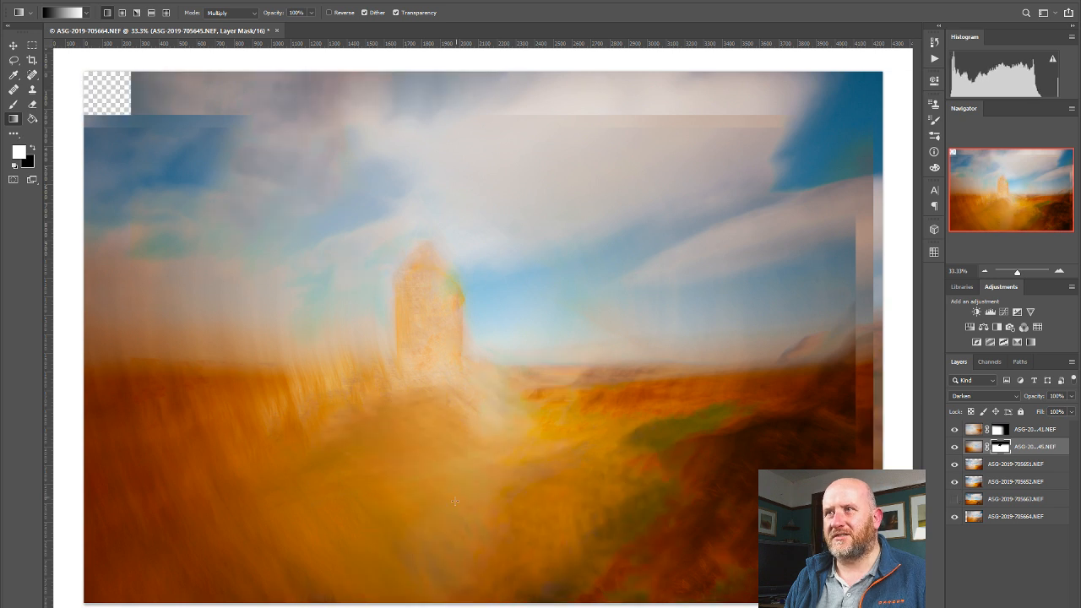
left_click(954, 500)
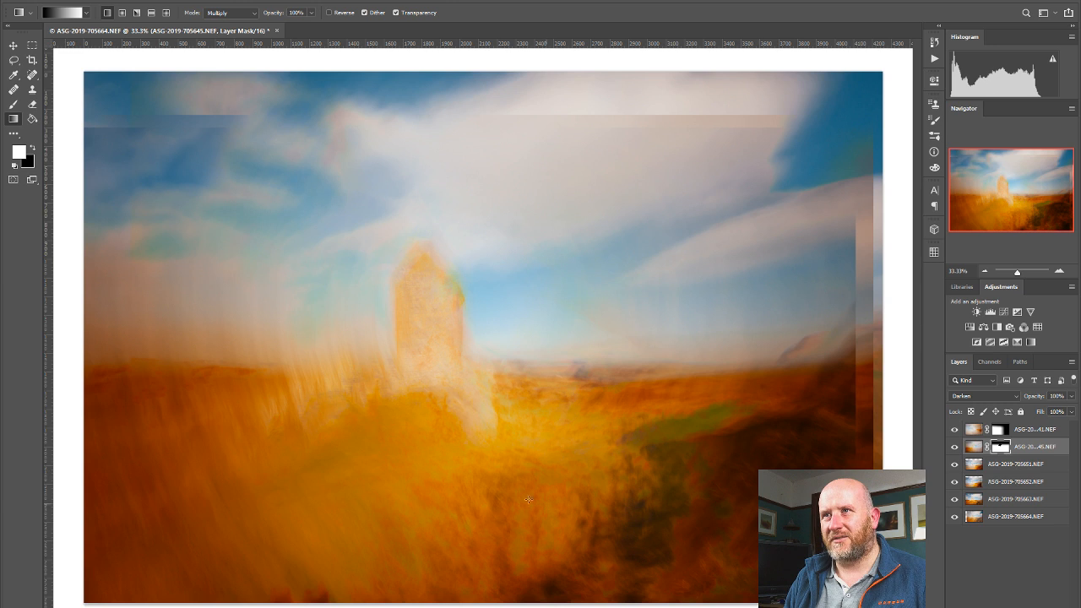
- Add a layer mask to the ASG-2019-705663.NEF layer and erase its foreground grass below and beside the tower with a size 600 Eraser
left_click(32, 105)
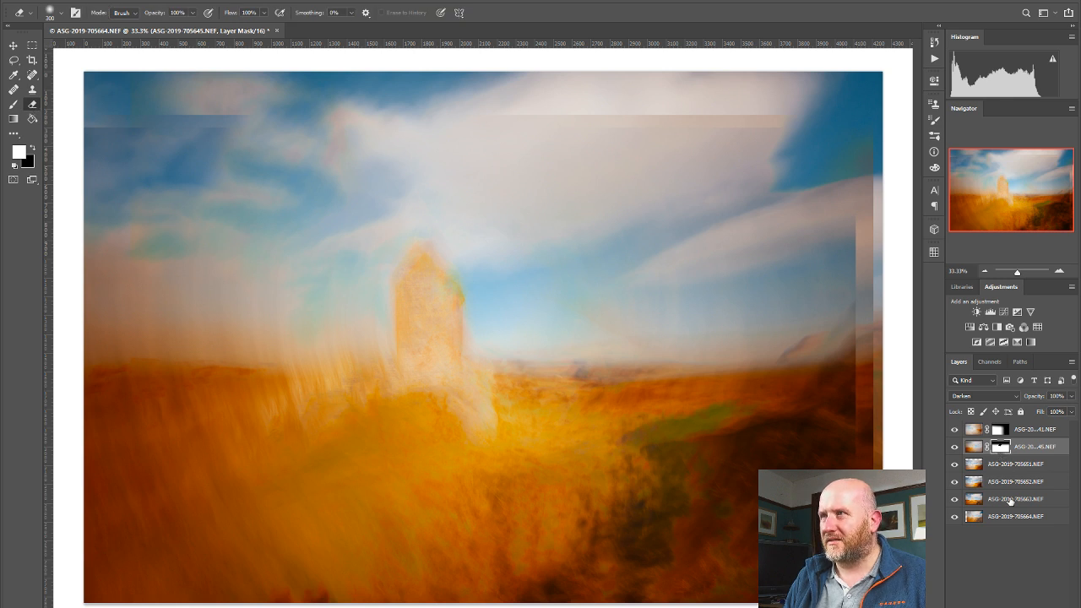
left_click(954, 499)
left_click(954, 499)
left_click(1017, 499)
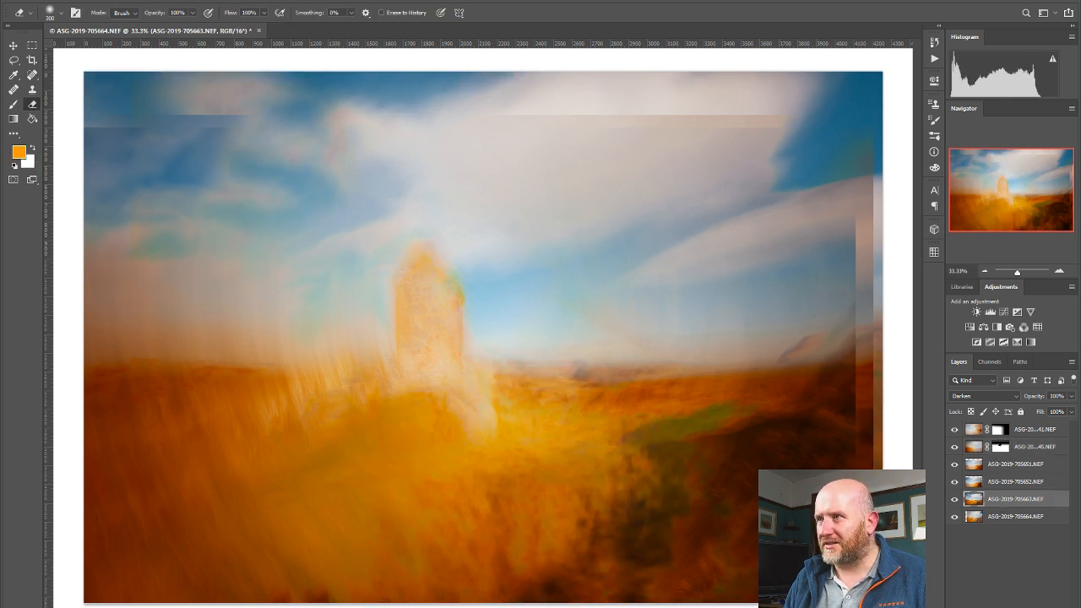
left_click(1000, 601)
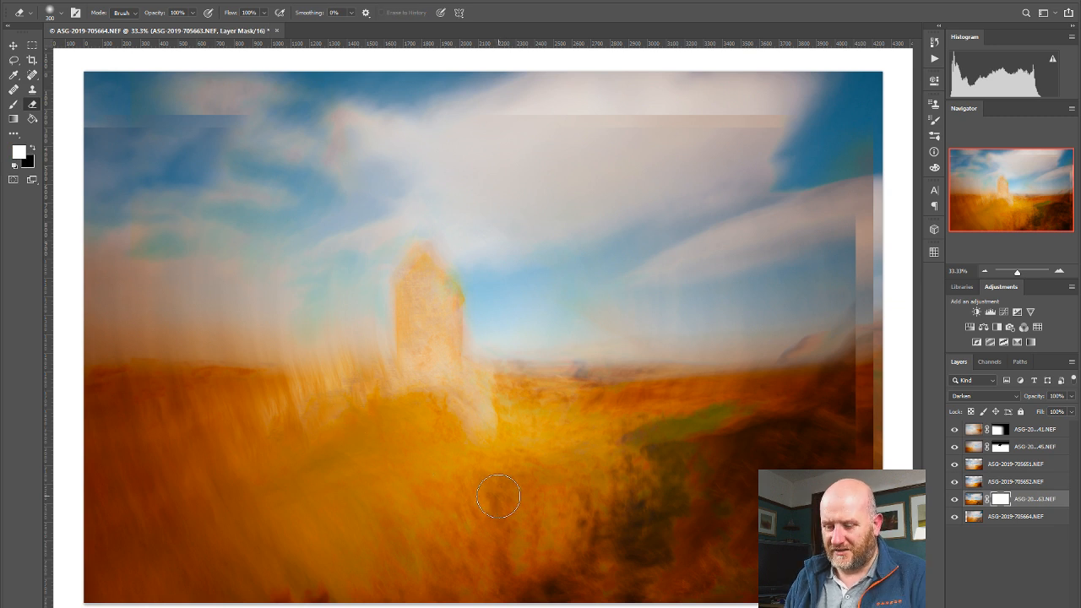
key("bracketright")
key("bracketright")
mouse_move(512, 506)
left_mouse_down()
mouse_move(440, 507)
mouse_move(467, 517)
mouse_move(365, 570)
mouse_move(393, 587)
mouse_move(536, 577)
mouse_move(599, 498)
mouse_move(551, 452)
mouse_move(524, 397)
mouse_move(590, 413)
mouse_move(675, 459)
mouse_move(579, 584)
mouse_move(709, 493)
mouse_move(683, 528)
mouse_move(467, 570)
mouse_move(386, 604)
mouse_move(176, 606)
mouse_move(705, 606)
mouse_move(382, 464)
mouse_move(437, 435)
mouse_move(422, 418)
mouse_move(480, 439)
mouse_move(446, 416)
mouse_move(450, 427)
mouse_move(670, 507)
mouse_move(514, 523)
left_mouse_up()
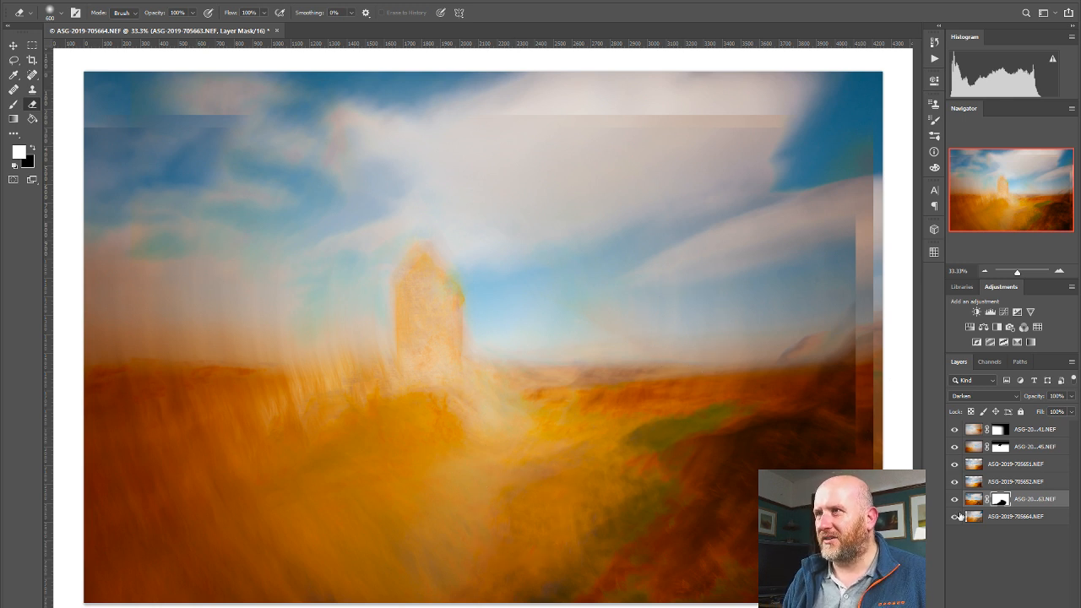
- Toggle the bottom ASG-2019-705664.NEF layer to check its effect and add a layer mask to it
left_click(955, 516)
left_click(955, 516)
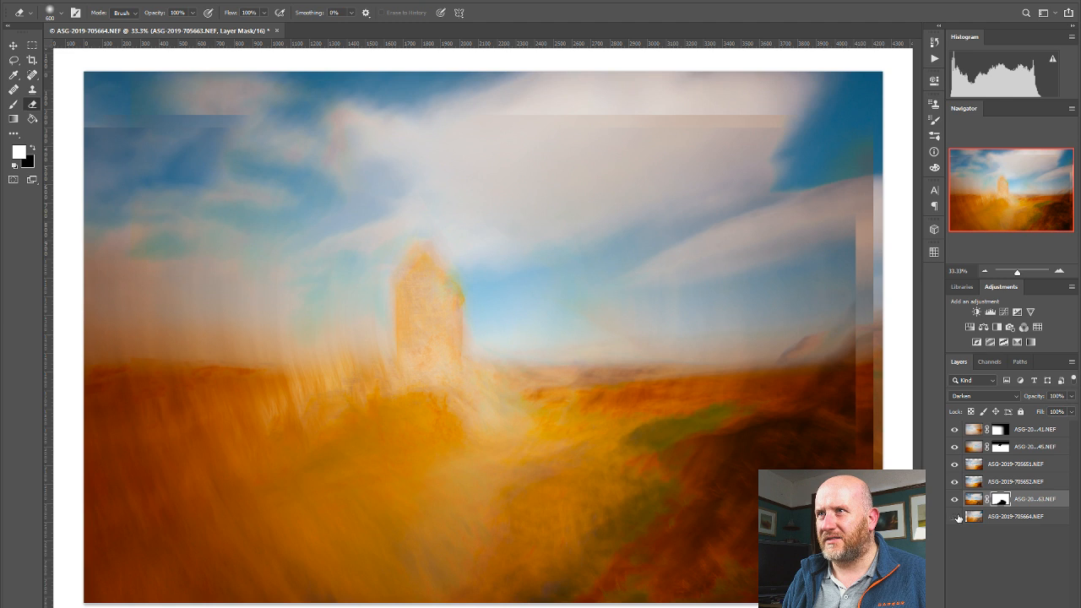
left_click(955, 516)
left_click(955, 515)
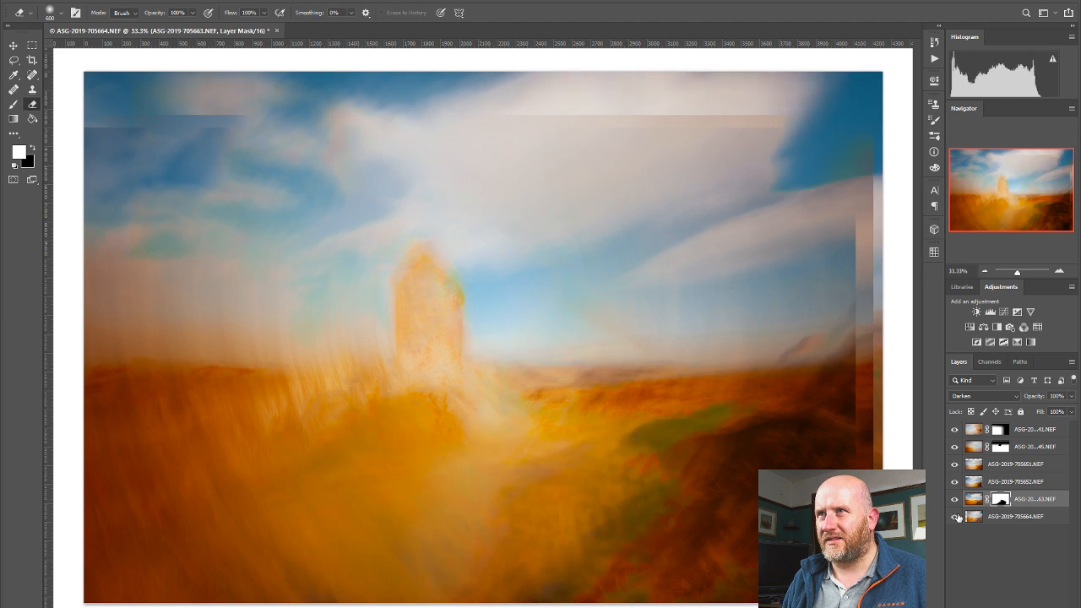
left_click(955, 516)
left_click(955, 516)
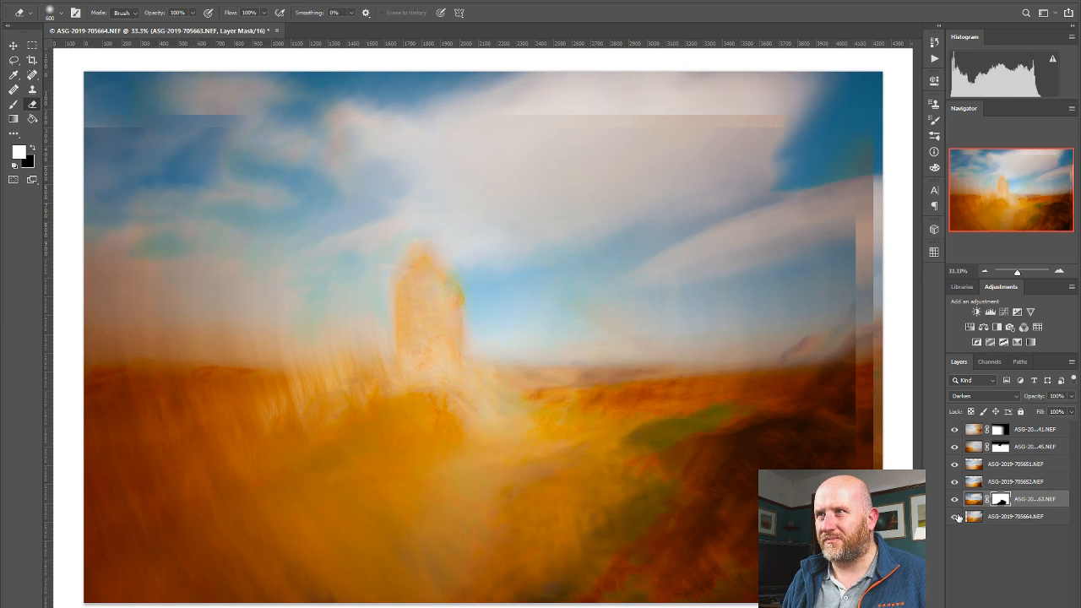
left_click(1000, 520)
left_click(999, 595)
key("d")
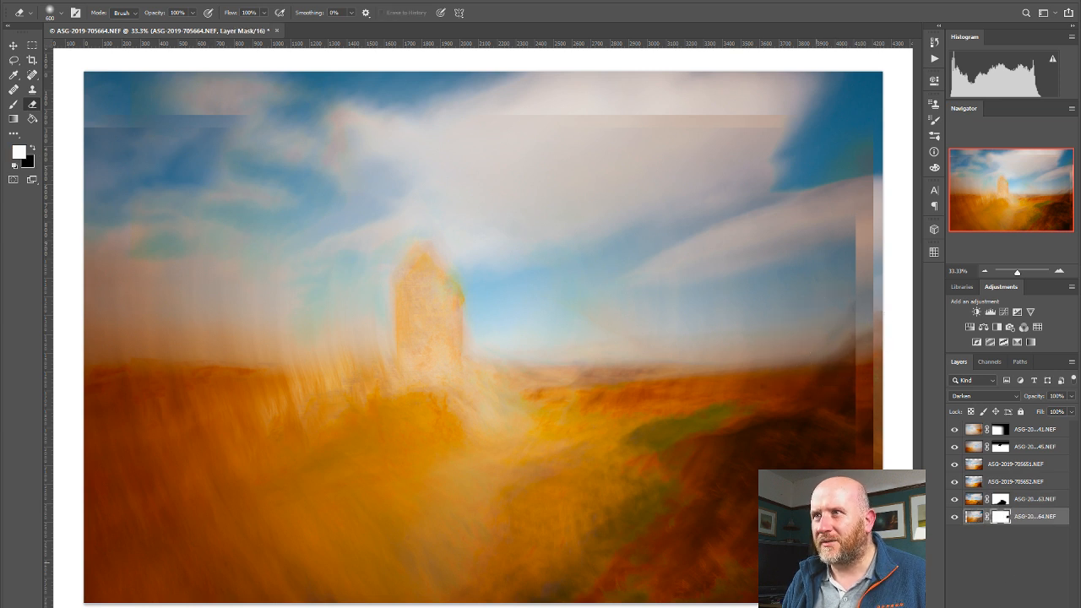
- Compare the blend with and without the masked ASG-2019-705664.NEF layer, and switch to the Move tool
left_click(955, 517)
left_click(955, 517)
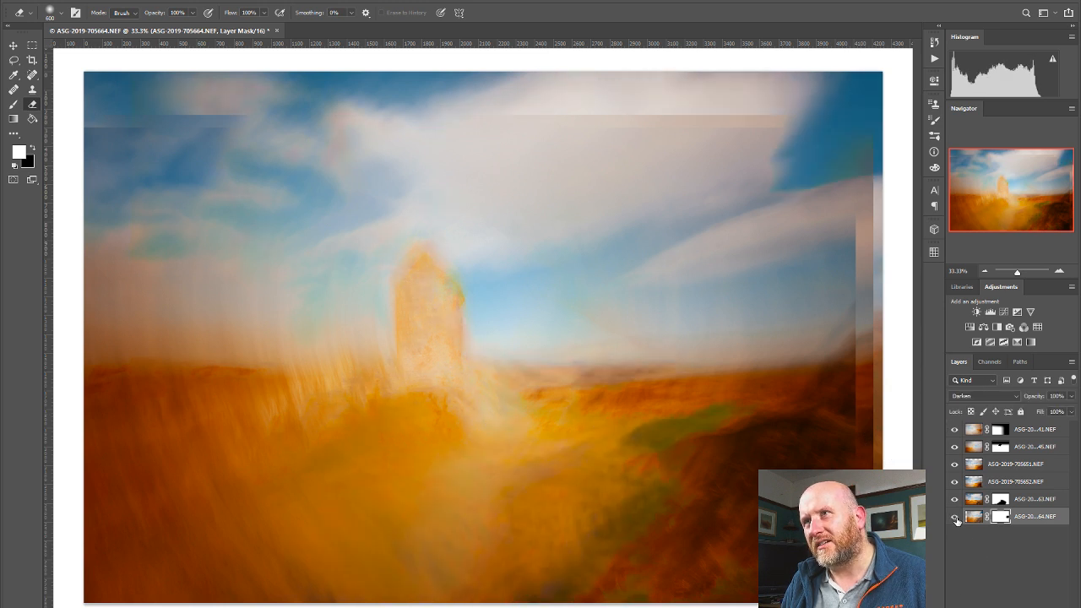
left_click(955, 516)
left_click(954, 517)
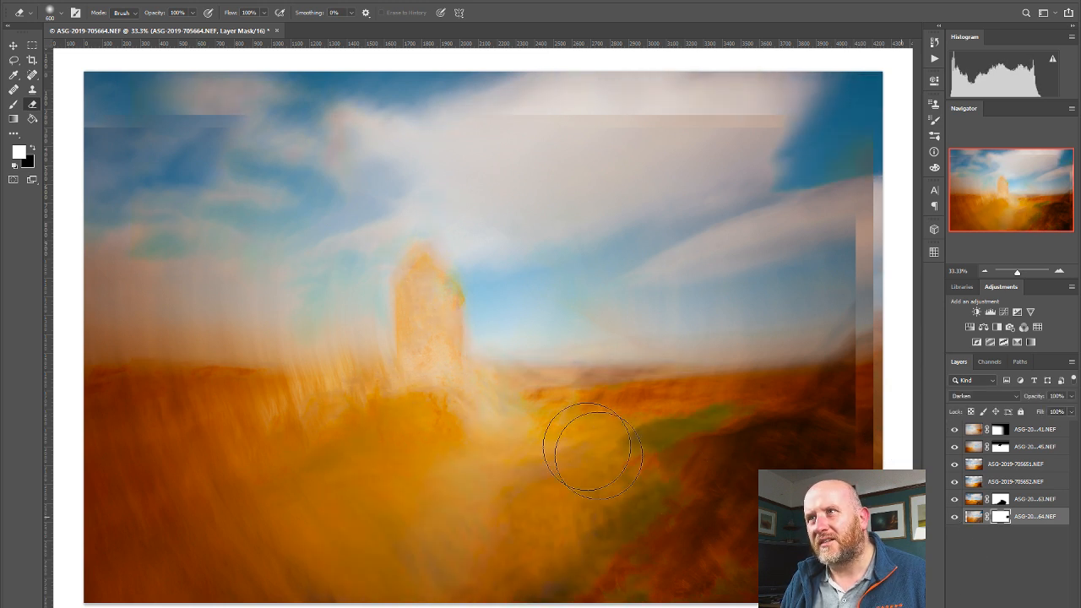
key("v")
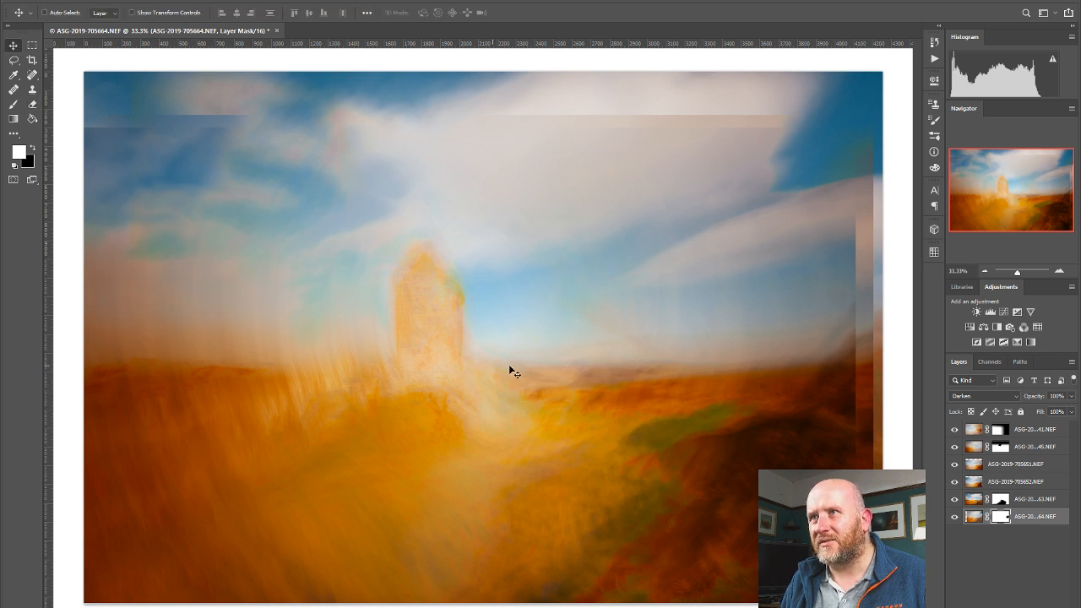
- Toggle the bottom ASG-2019-705664.NEF layer repeatedly to compare the sky and foreground with and without it
left_click(955, 517)
left_click(955, 517)
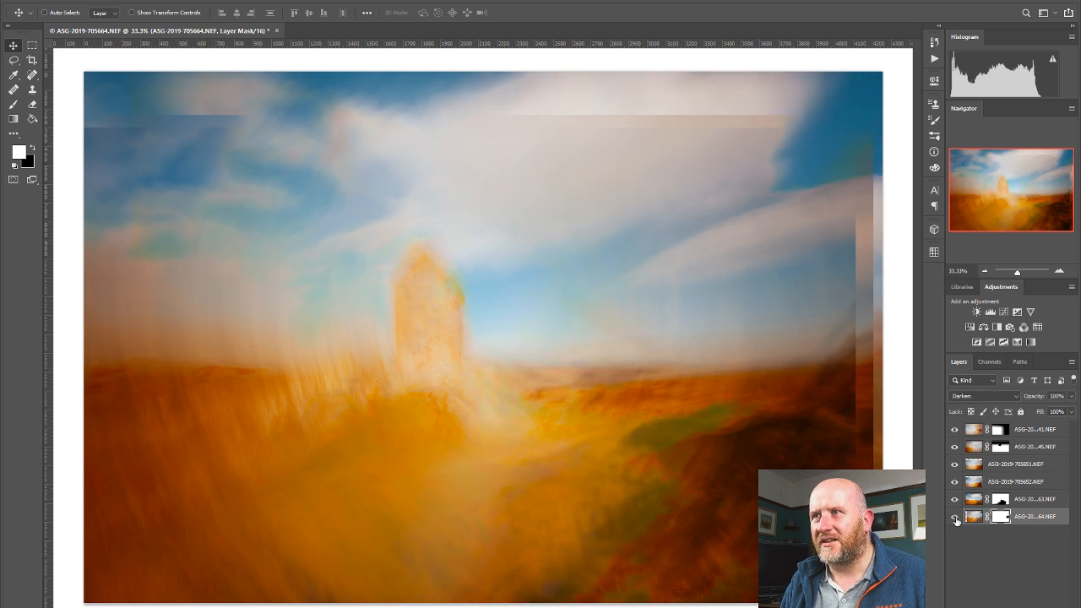
left_click(955, 517)
left_click(954, 517)
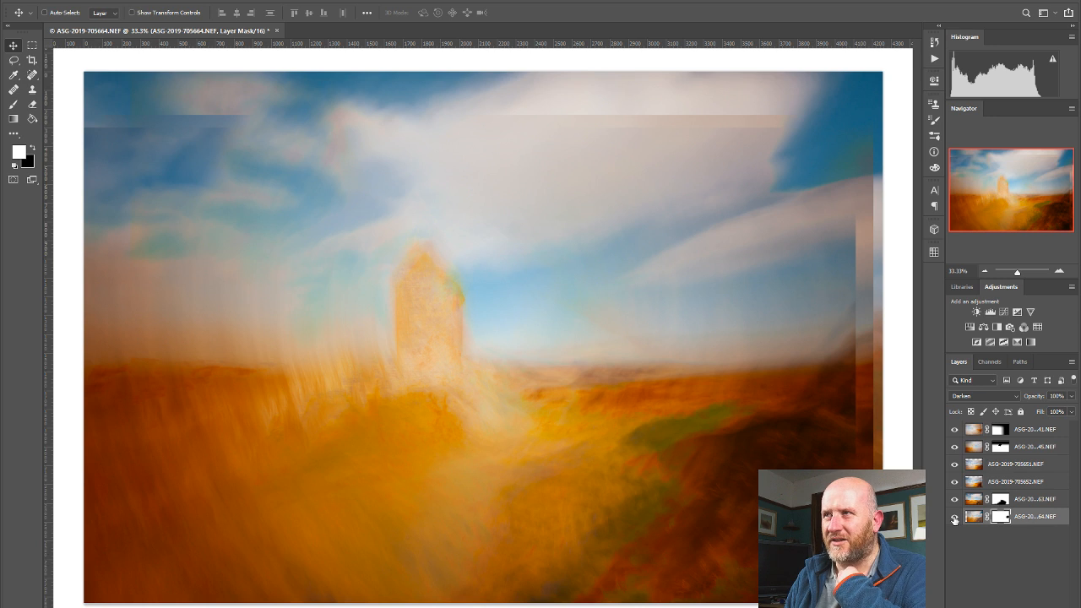
left_click(954, 517)
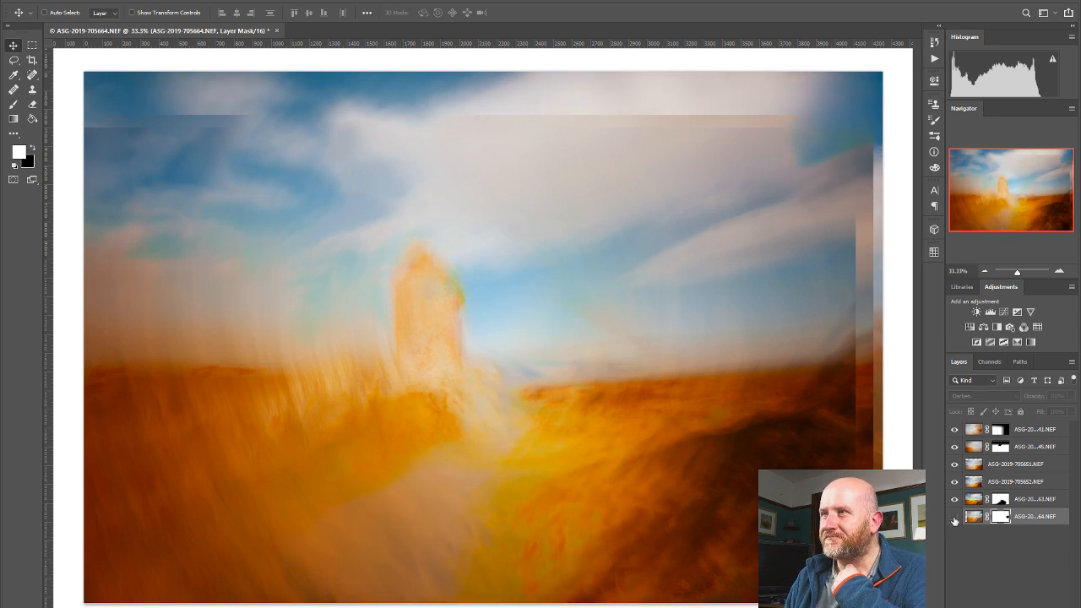
left_click(954, 516)
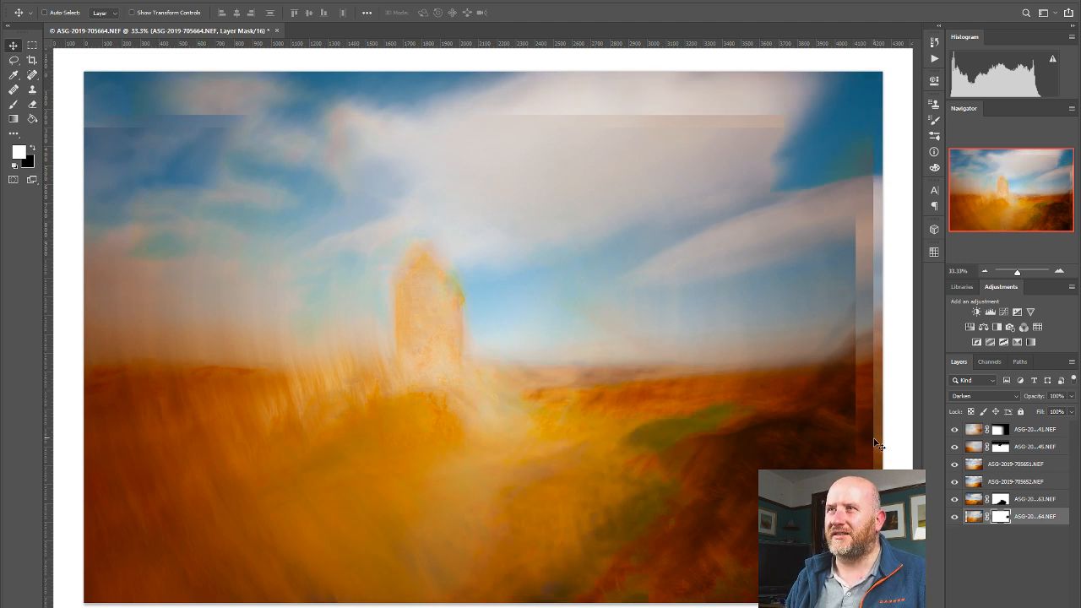
- Toggle the ASG-2019-705651.NEF layer and the masked layer above it to trace the hard edges in the blend
left_click(954, 464)
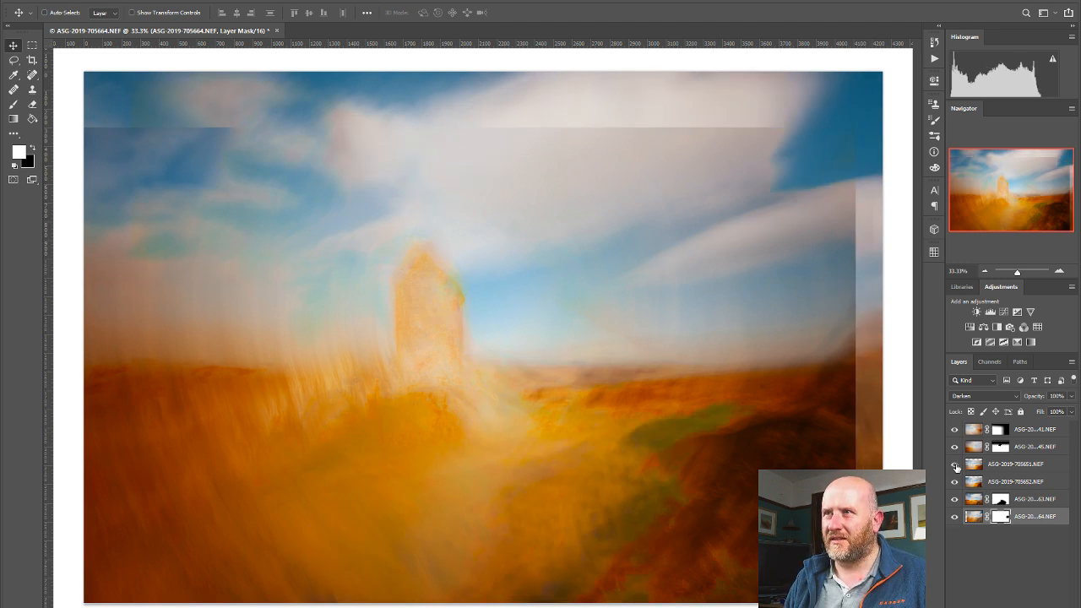
left_click(954, 464)
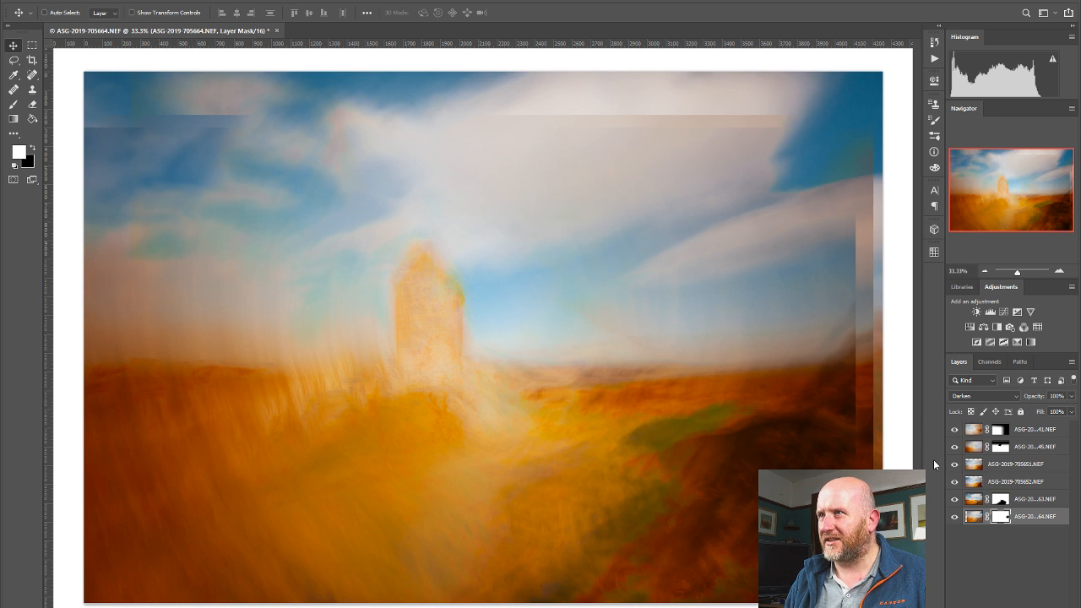
left_click(954, 447)
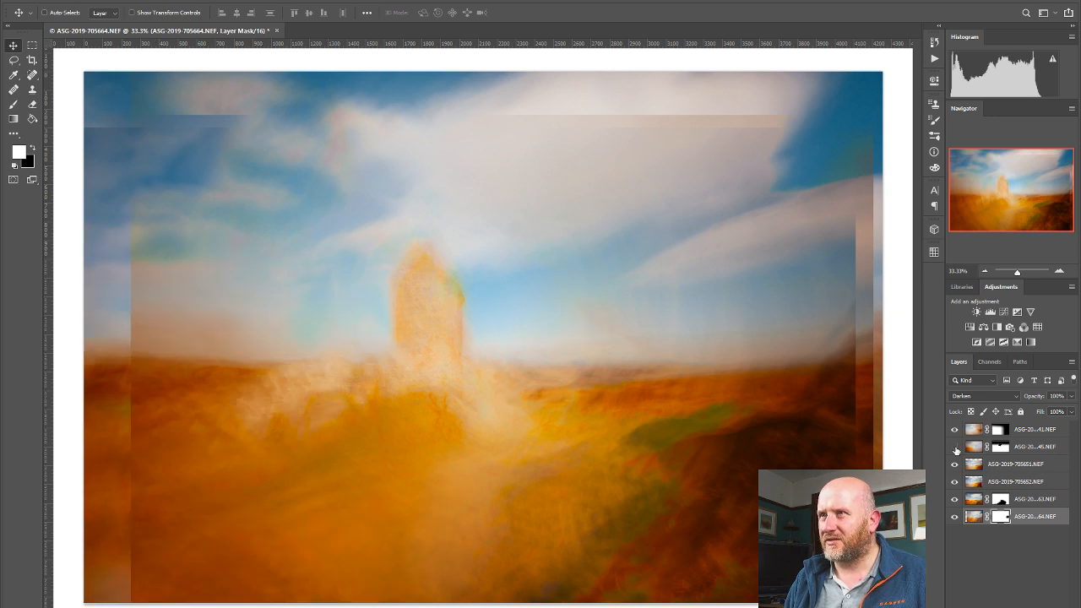
left_click(955, 448)
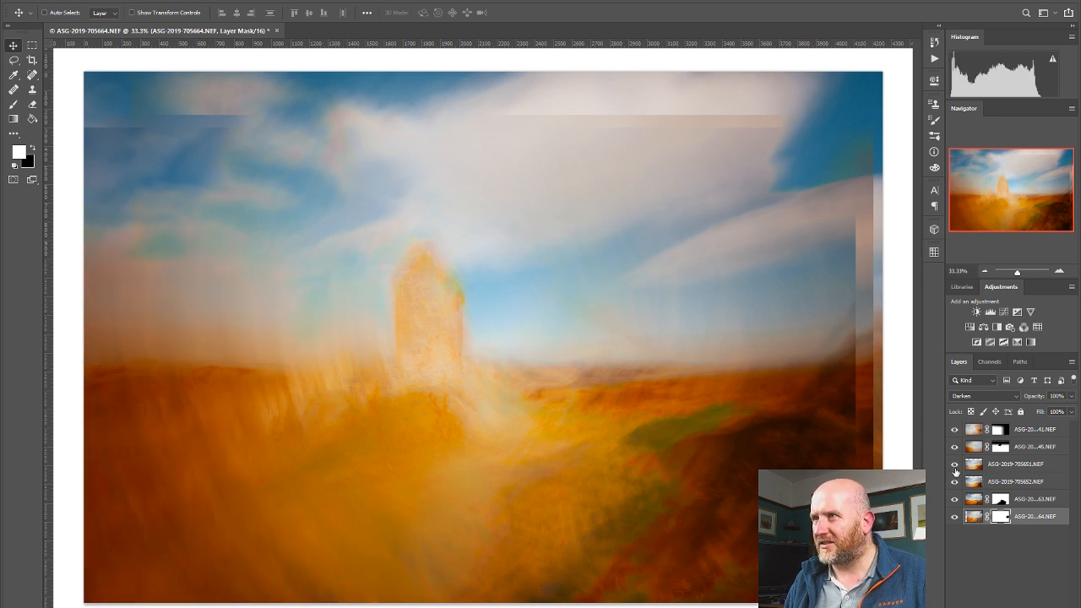
- Select the ASG-2019-705652.NEF layer and toggle it to examine its effect on the sky and right-hand foreground
left_click(954, 481)
left_click(954, 481)
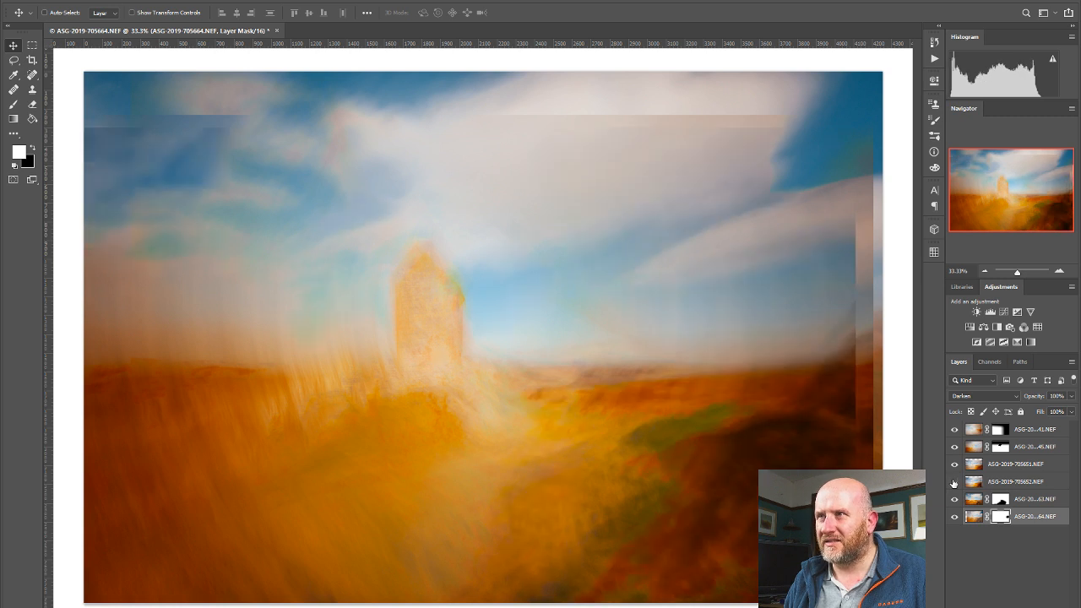
left_click(954, 481)
left_click(954, 481)
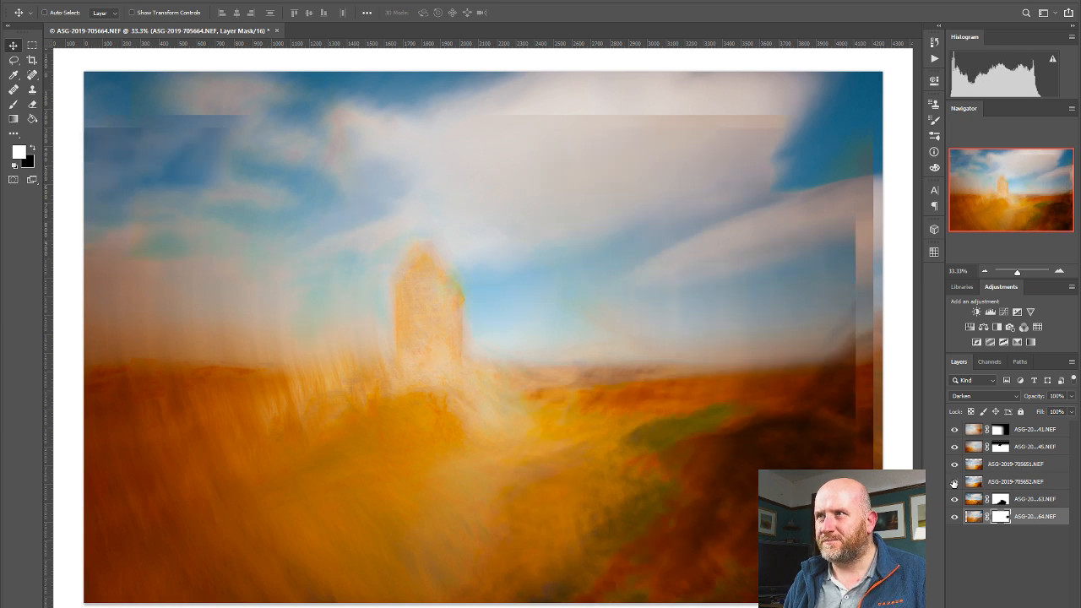
left_click(1001, 485)
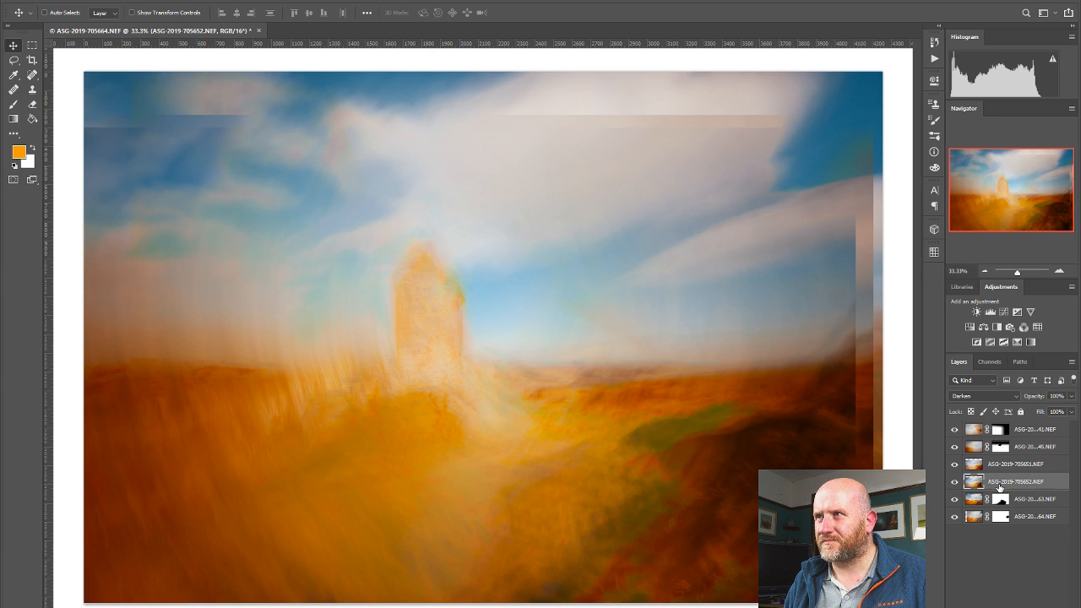
left_click(954, 483)
left_click(954, 483)
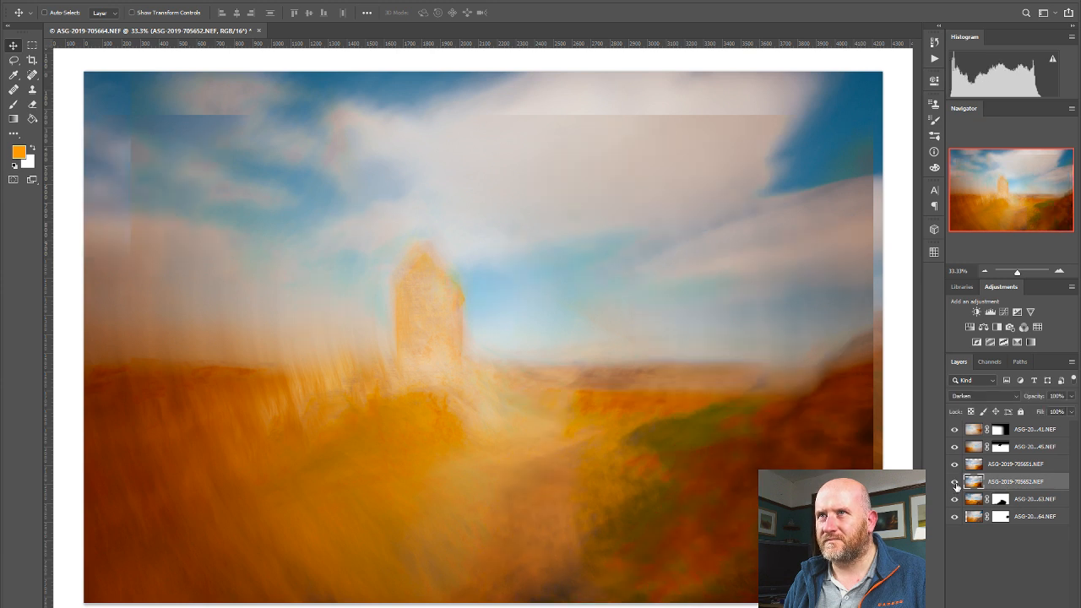
left_click(954, 483)
left_click(954, 483)
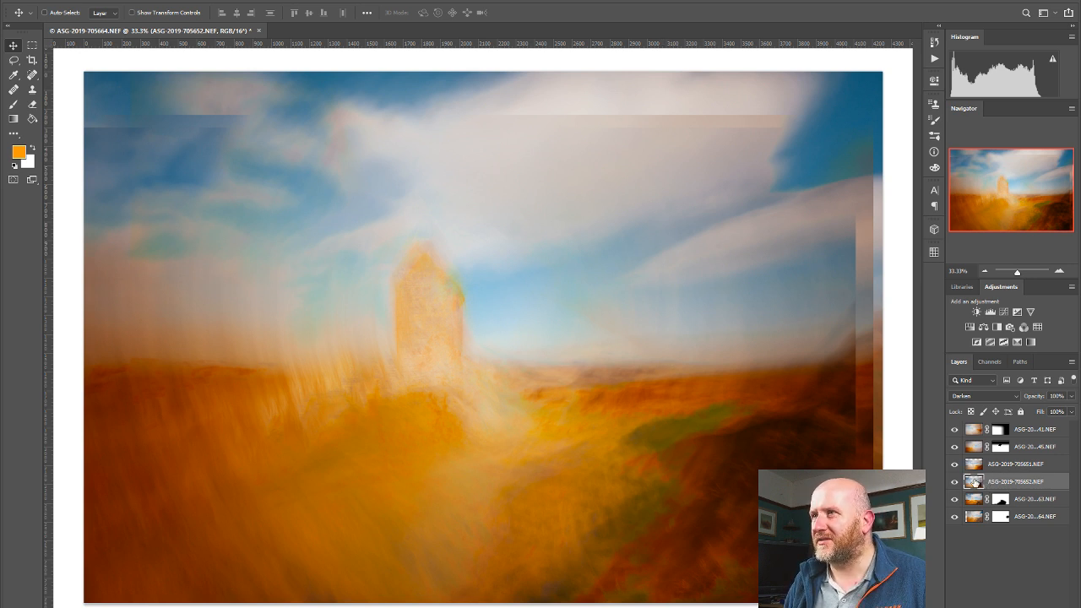
- In the ASG-2019-705652.NEF layer's blending options, split the This Layer white Blend If slider to about 52 / 200
right_click(976, 481)
left_click(979, 258)
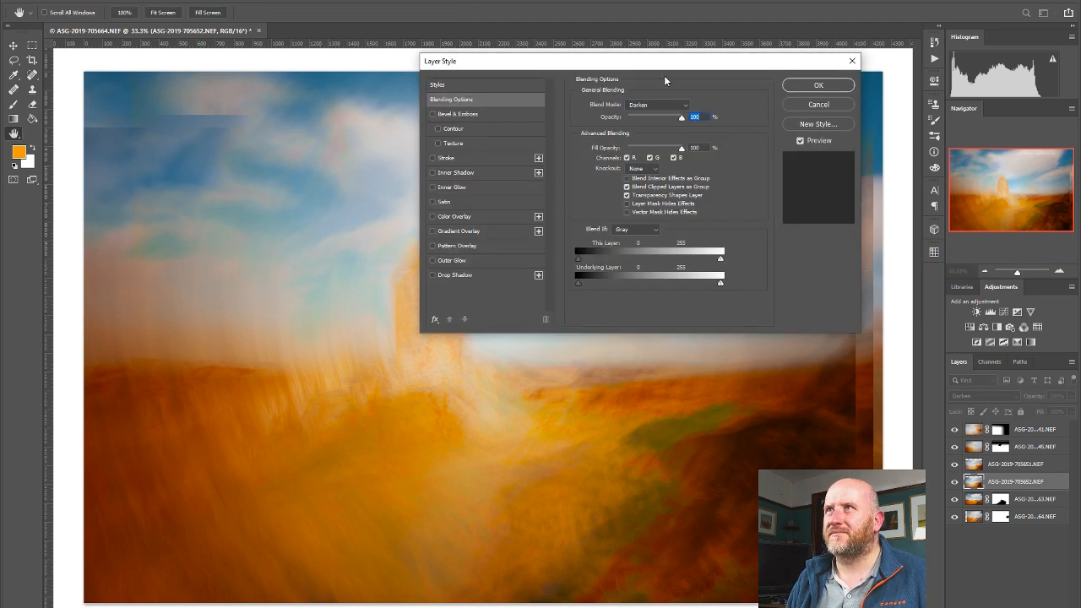
left_click_drag(665, 61, 589, 7)
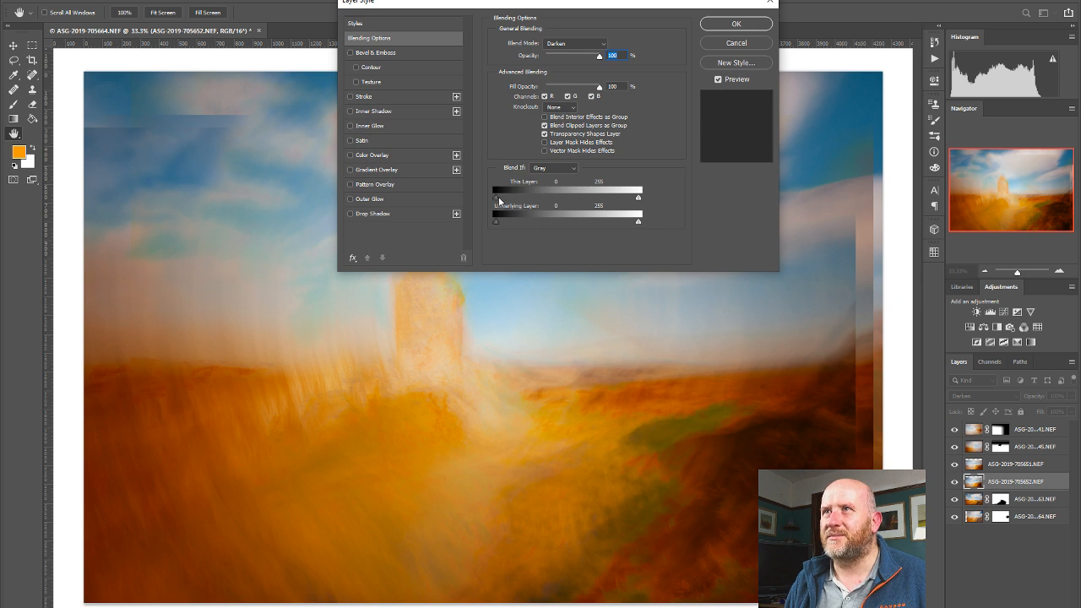
left_click_drag(496, 197, 466, 204)
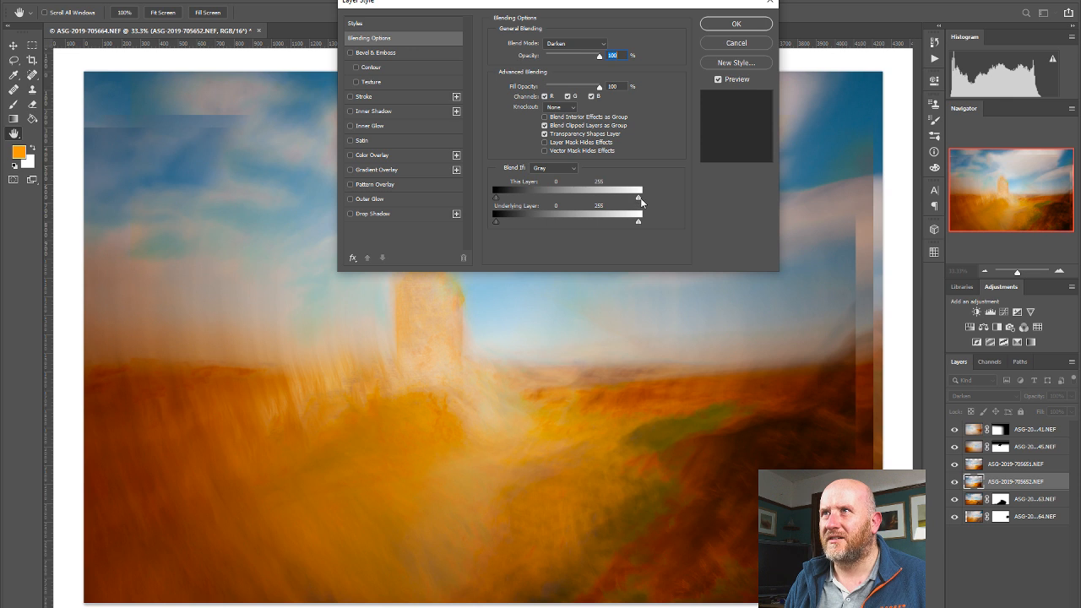
left_click_drag(640, 201, 594, 205)
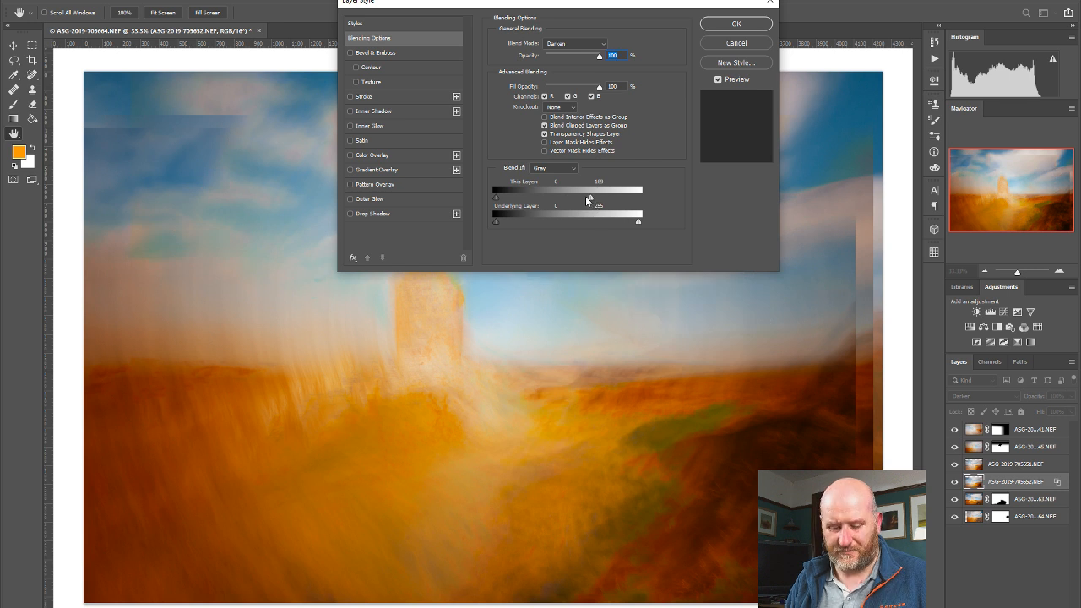
key("alt")
left_click(591, 199, "alt")
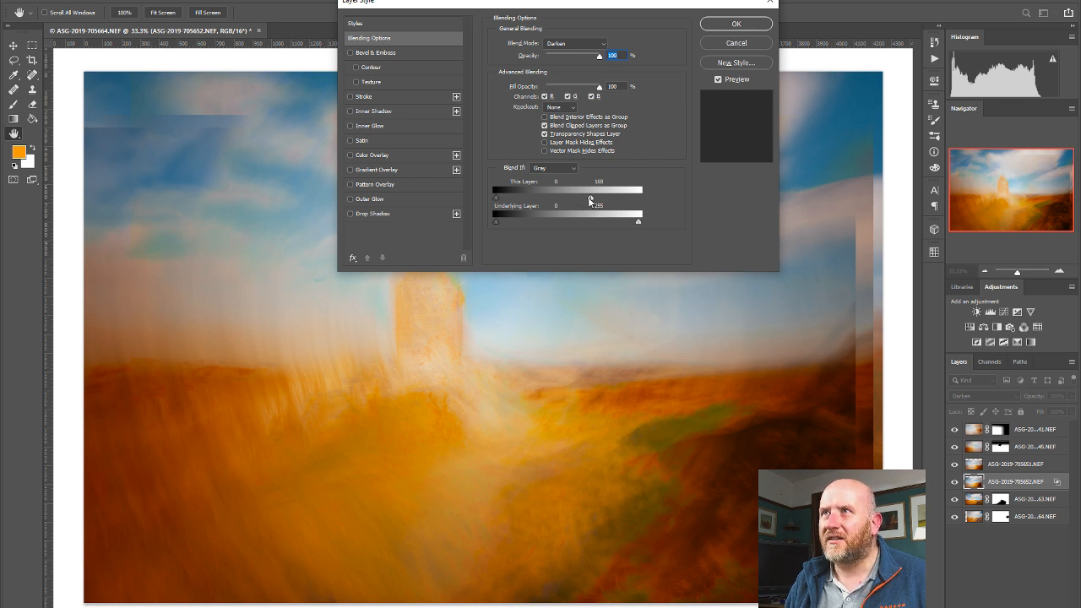
left_click_drag(590, 200, 531, 202)
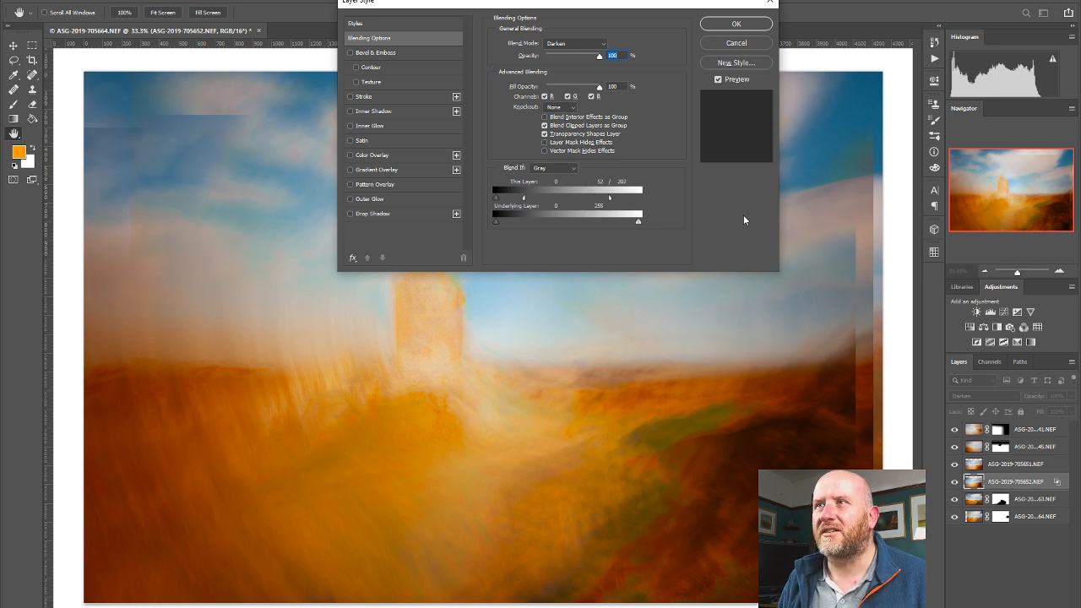
left_click(735, 23)
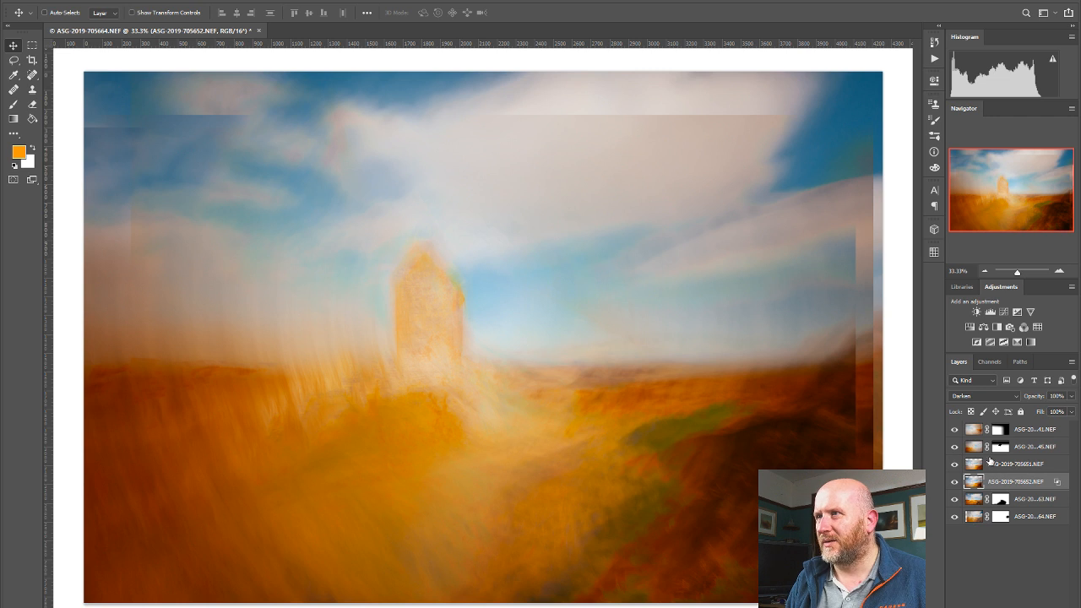
- Add a layer mask to ASG-2019-705651.NEF and fade its top edge in the sky with a downward black-to-white Multiply gradient
left_click(1003, 466)
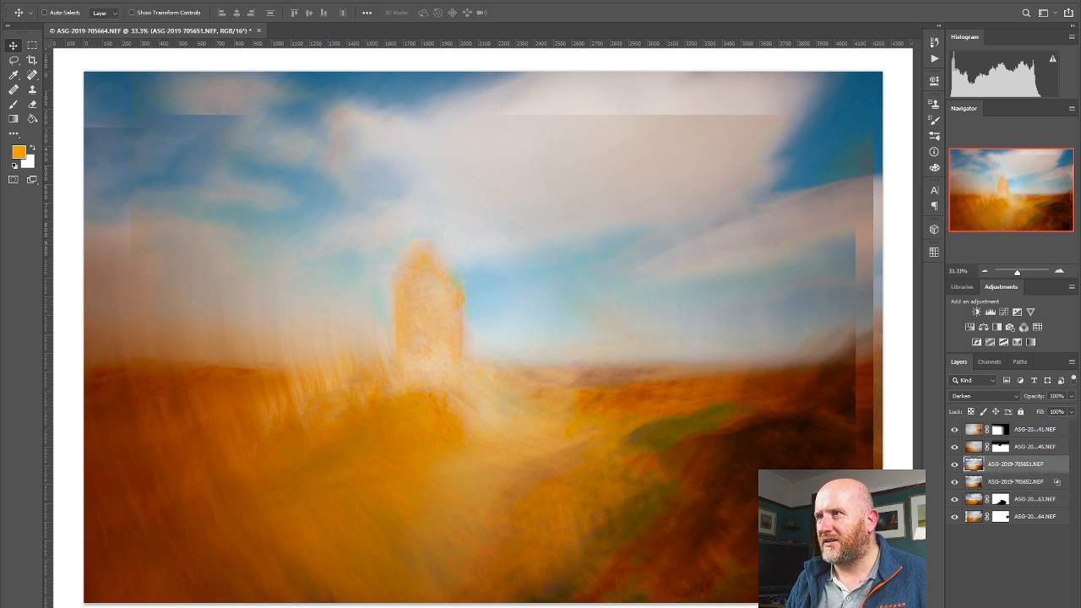
left_click(998, 606)
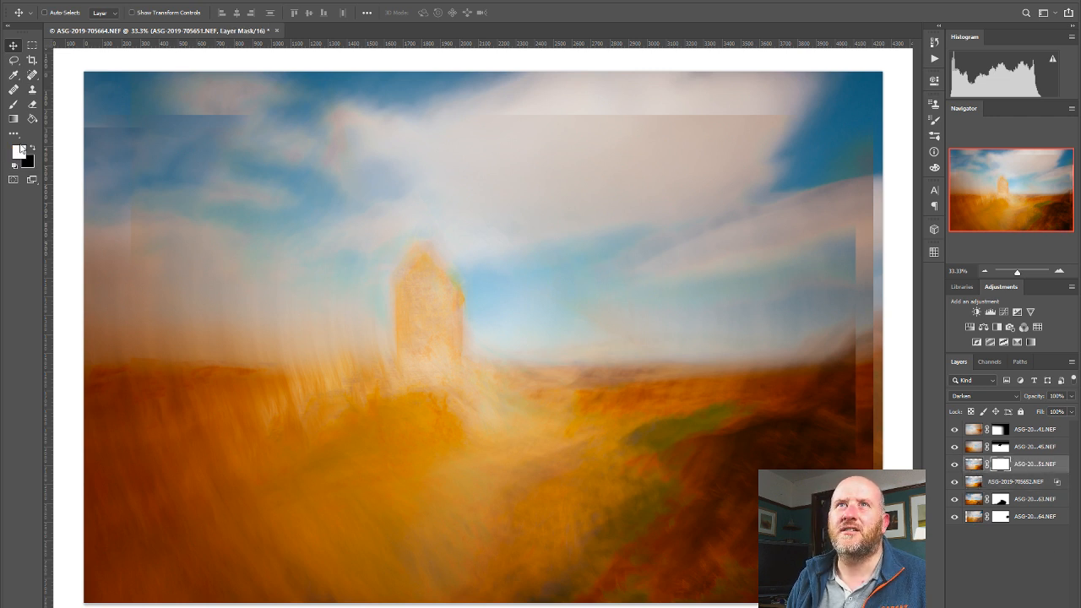
left_click(15, 119)
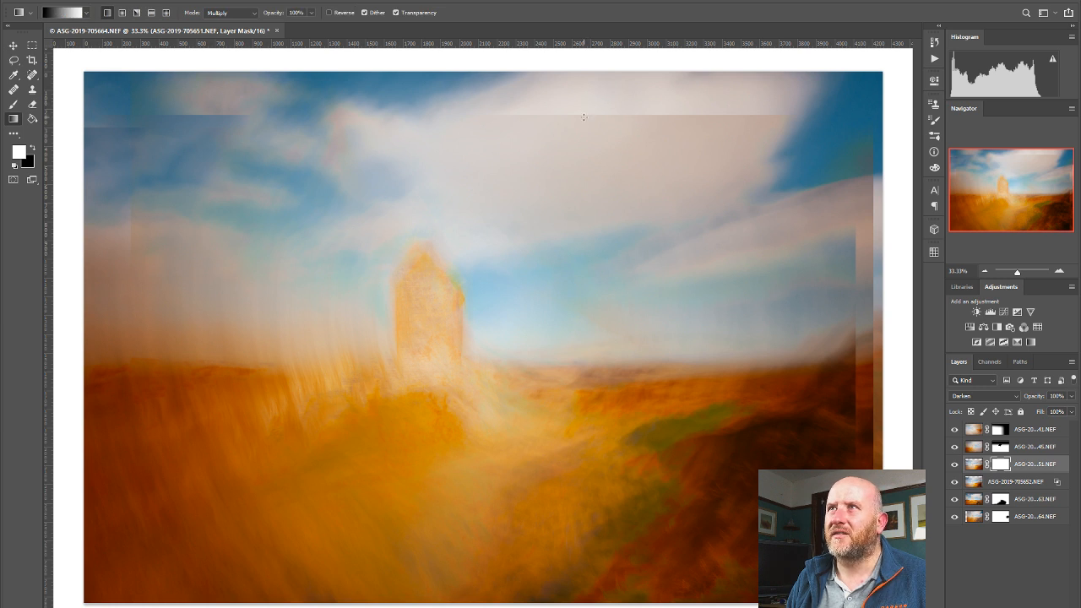
left_click_drag(583, 117, 607, 251)
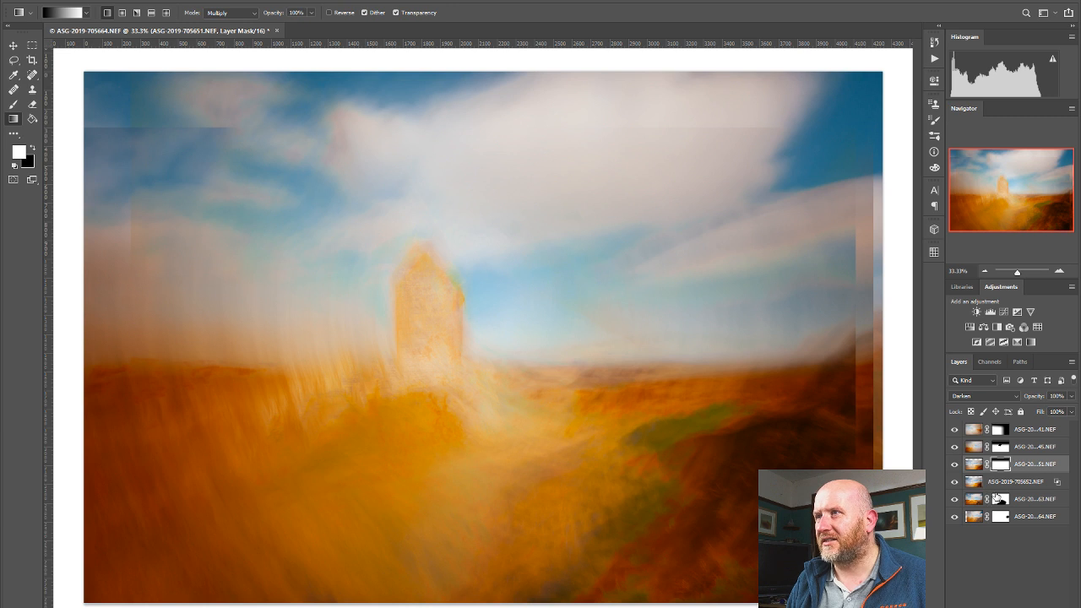
- Check the ASG-2019-705652.NEF layer's effect, add a mask to it and fade its top edge with a downward black-to-white gradient
key("alt+bracketleft")
left_click(1000, 499)
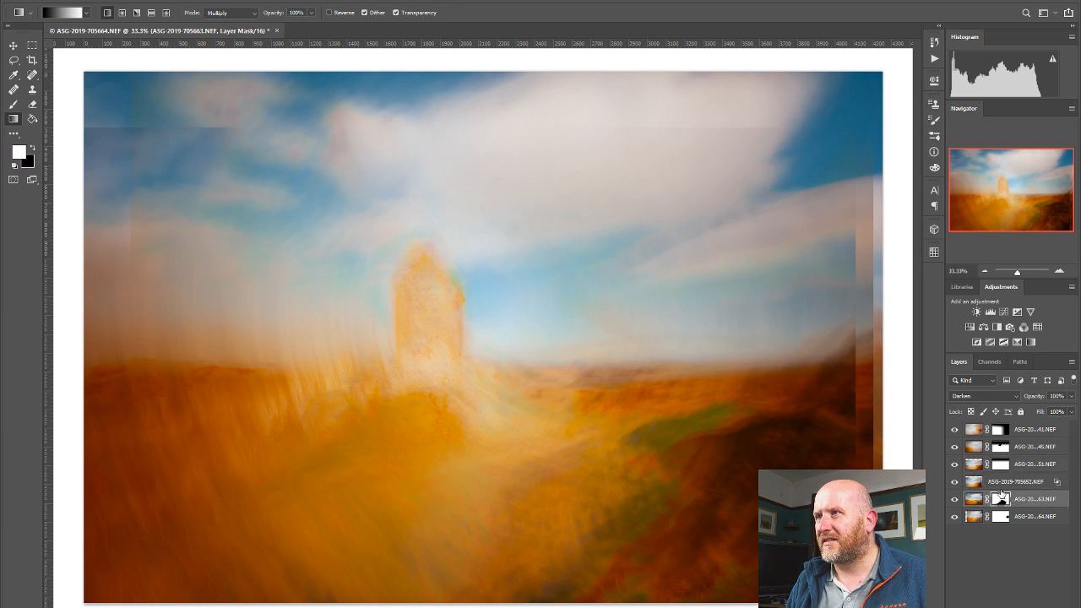
left_click(998, 482)
left_click(955, 482)
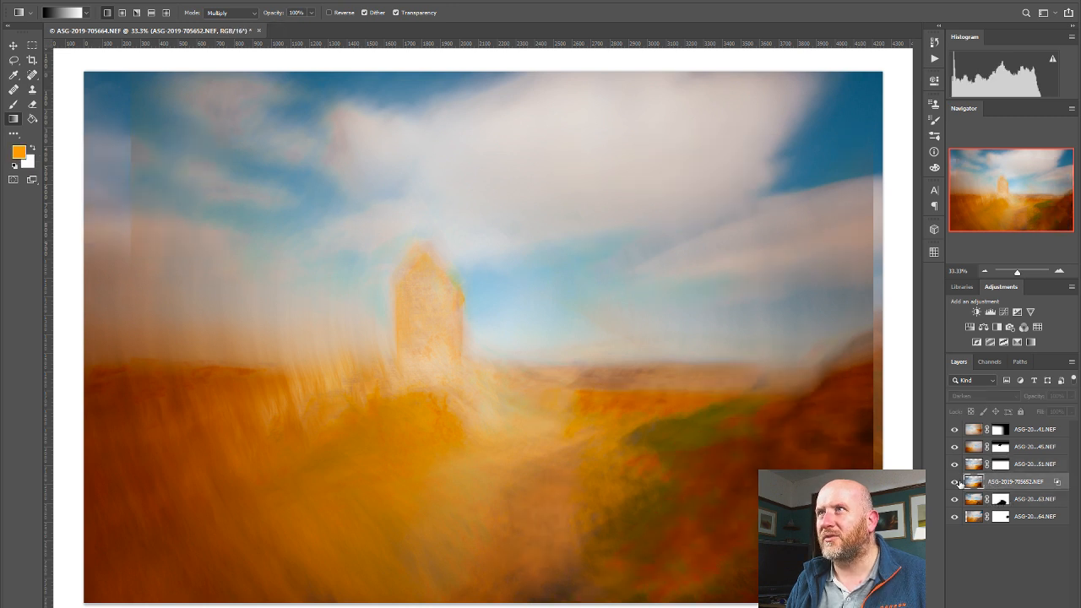
left_click(954, 482)
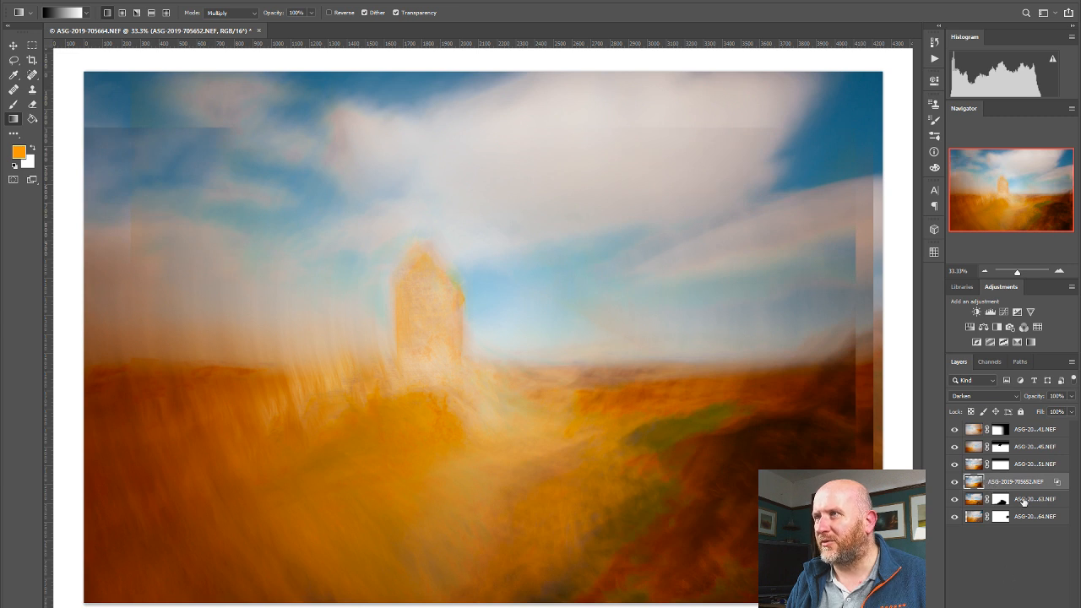
left_click(997, 606)
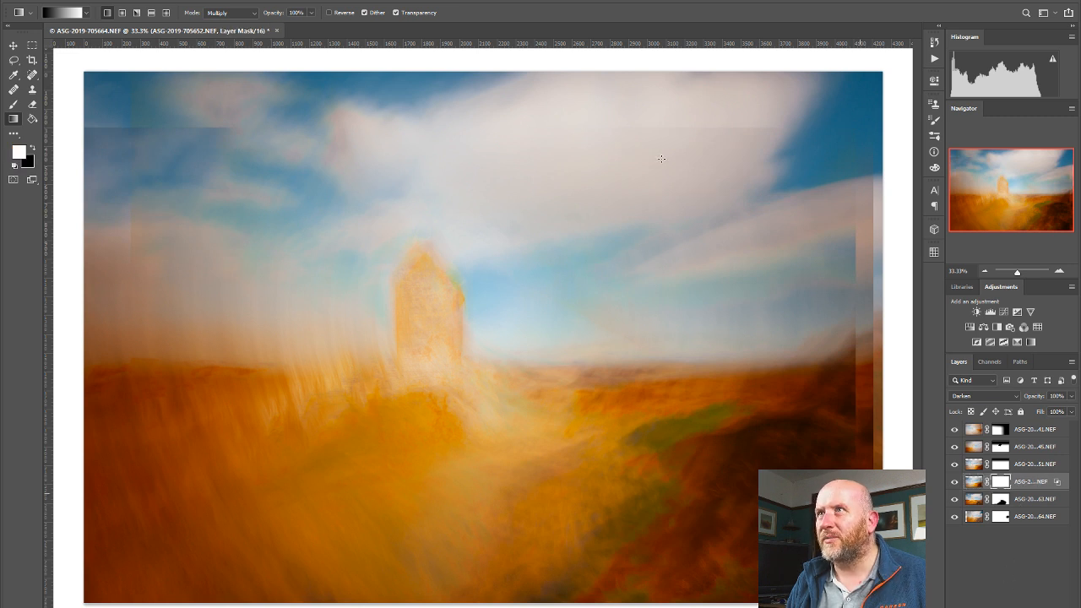
left_click_drag(638, 129, 635, 173)
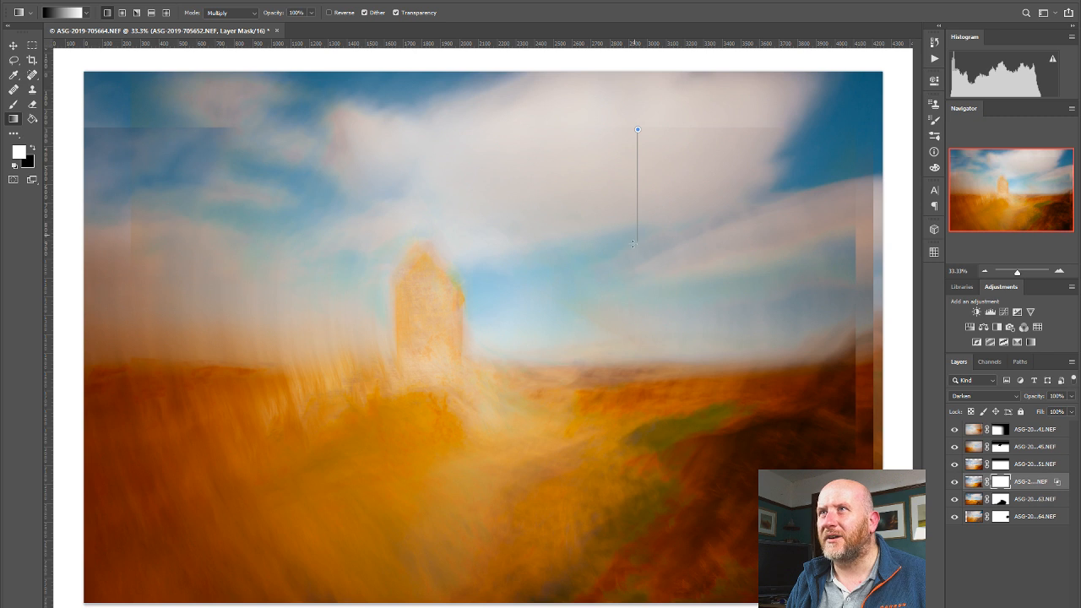
left_click_drag(632, 243, 633, 240)
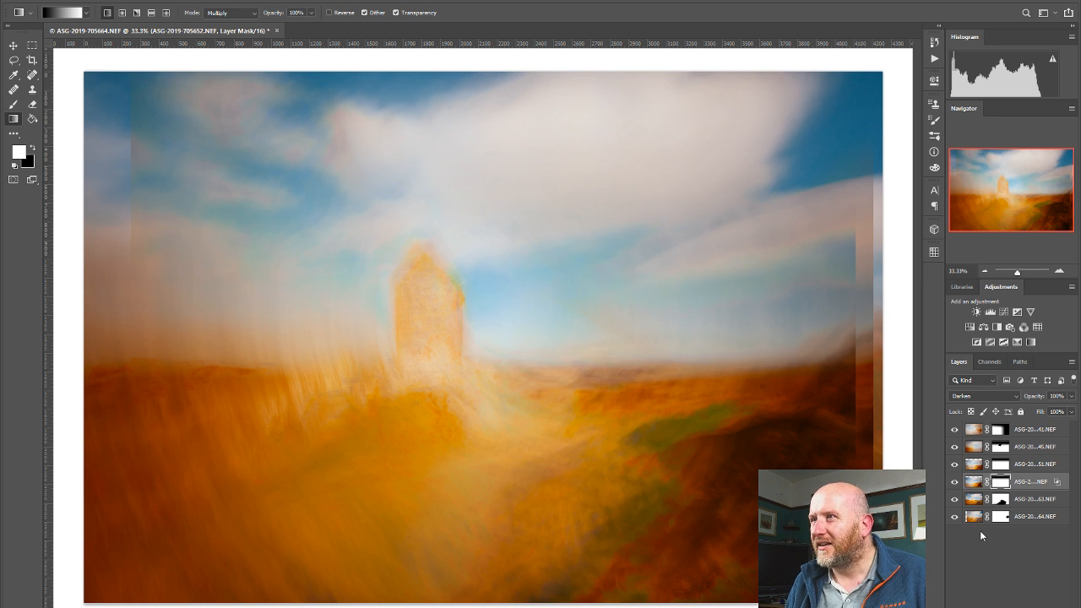
- Check the bottom ASG-2019-705664.NEF layer's effect and fade out its upper sky with a downward gradient on its existing layer mask
left_click(955, 517)
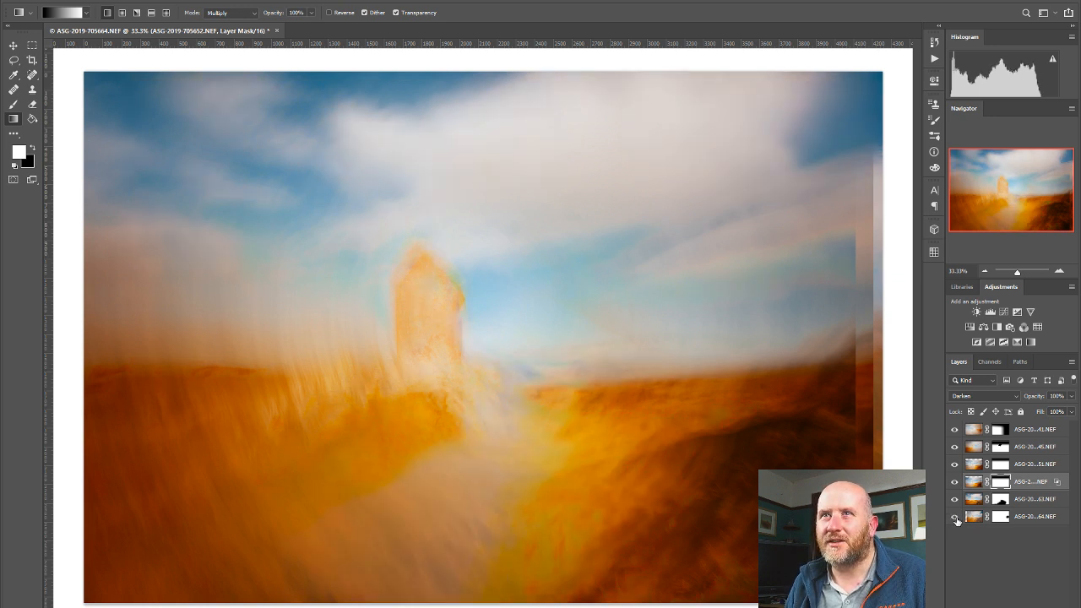
left_click(955, 516)
left_click(1000, 518)
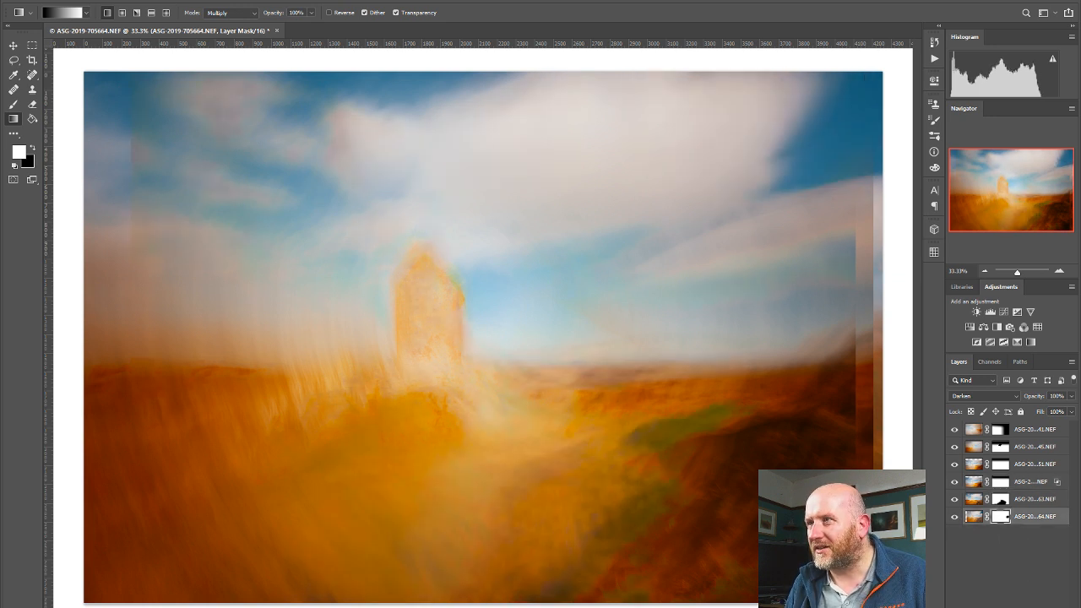
left_click(998, 607)
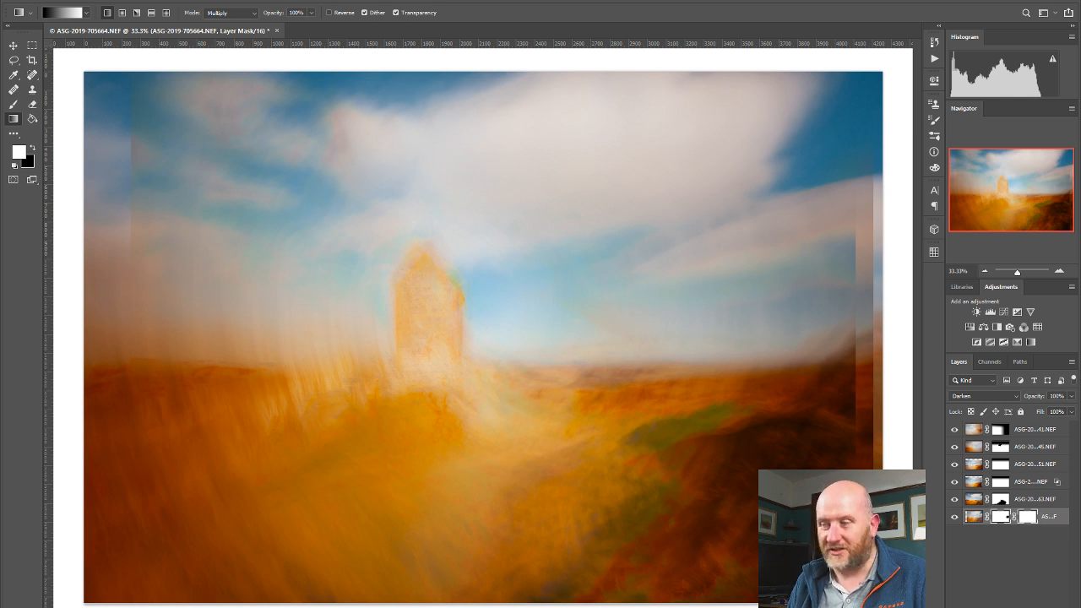
key("ctrl+z")
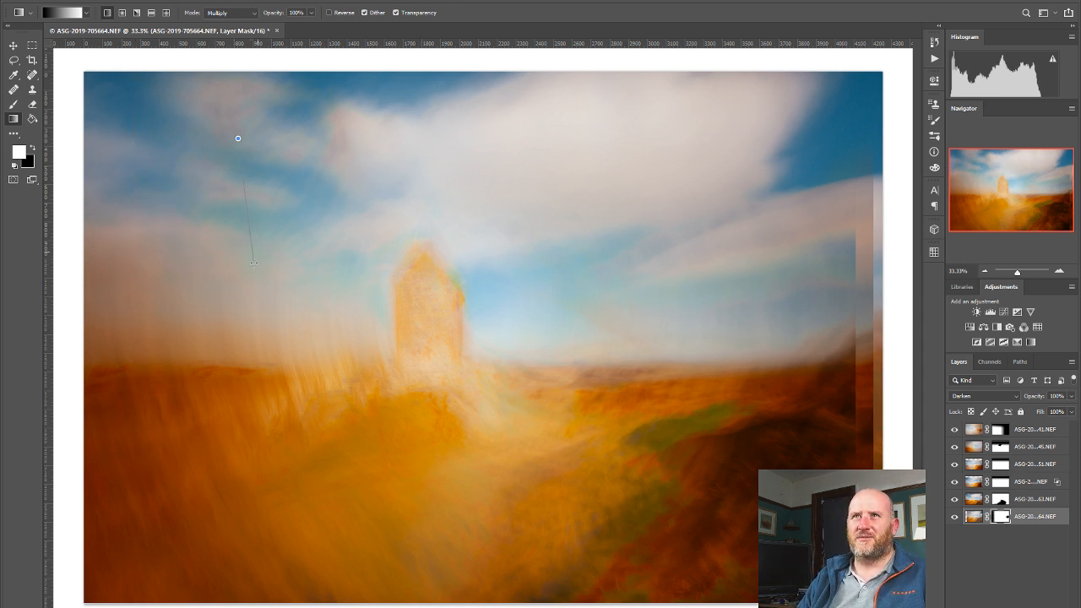
left_click_drag(253, 262, 259, 285)
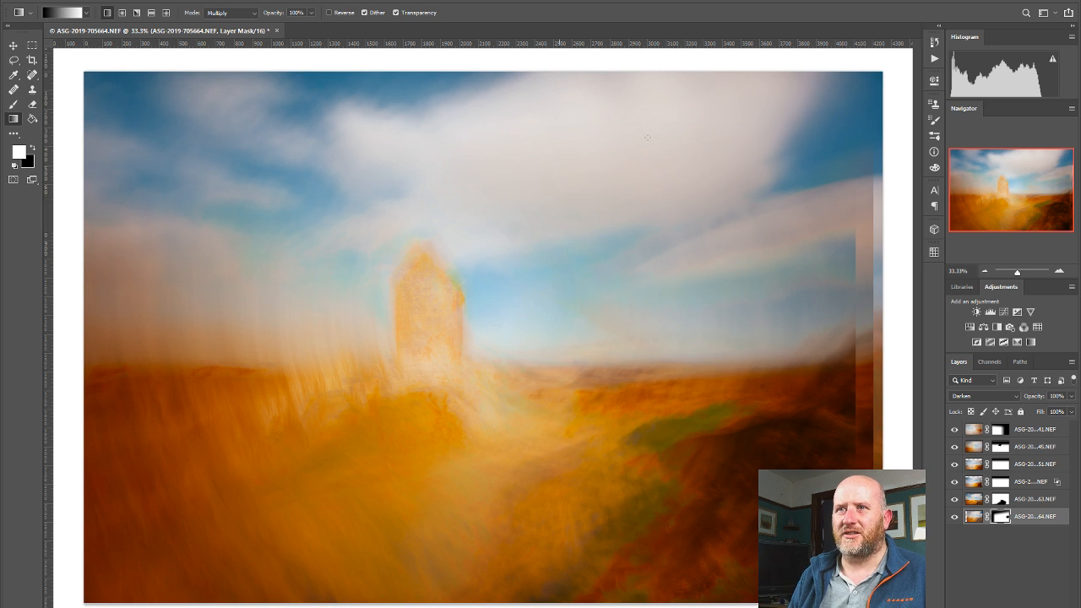
- Crop a narrow strip off the right side of the image to remove the hard vertical ghosting edges
left_click(32, 61)
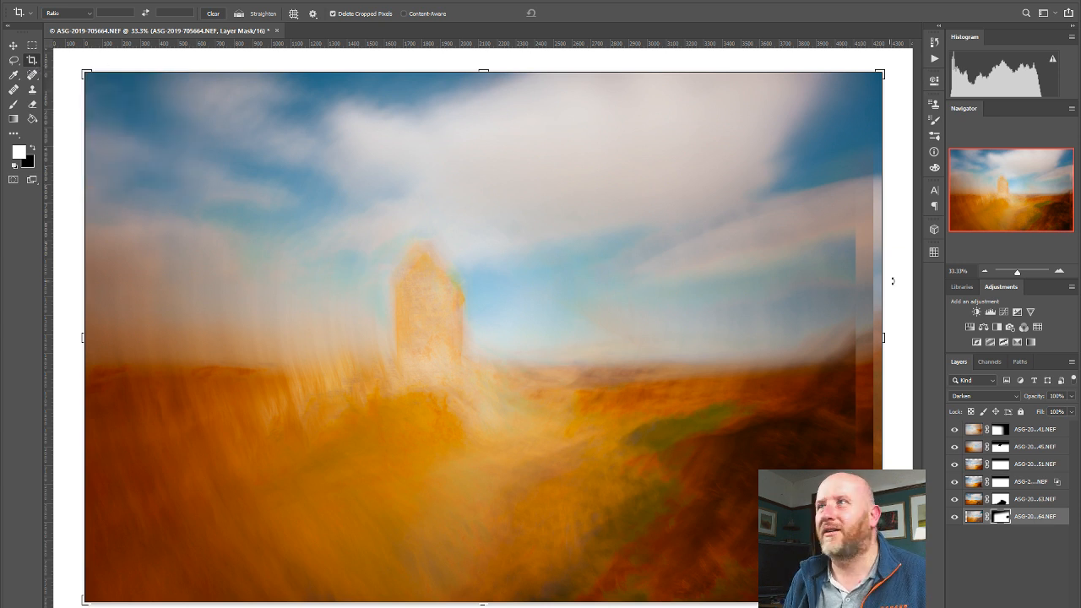
left_click_drag(882, 338, 867, 334)
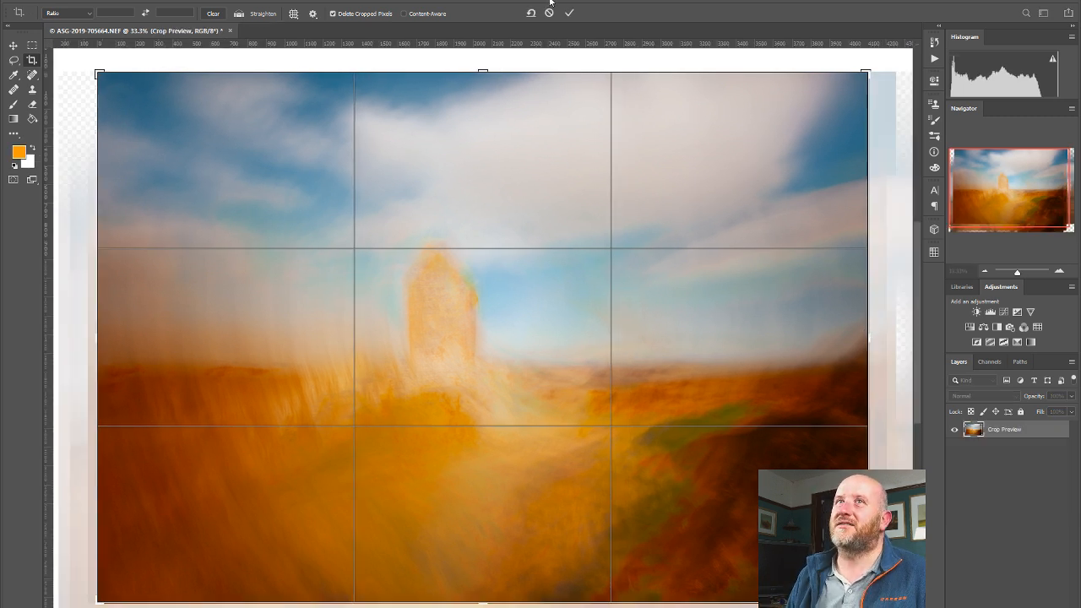
left_click(569, 14)
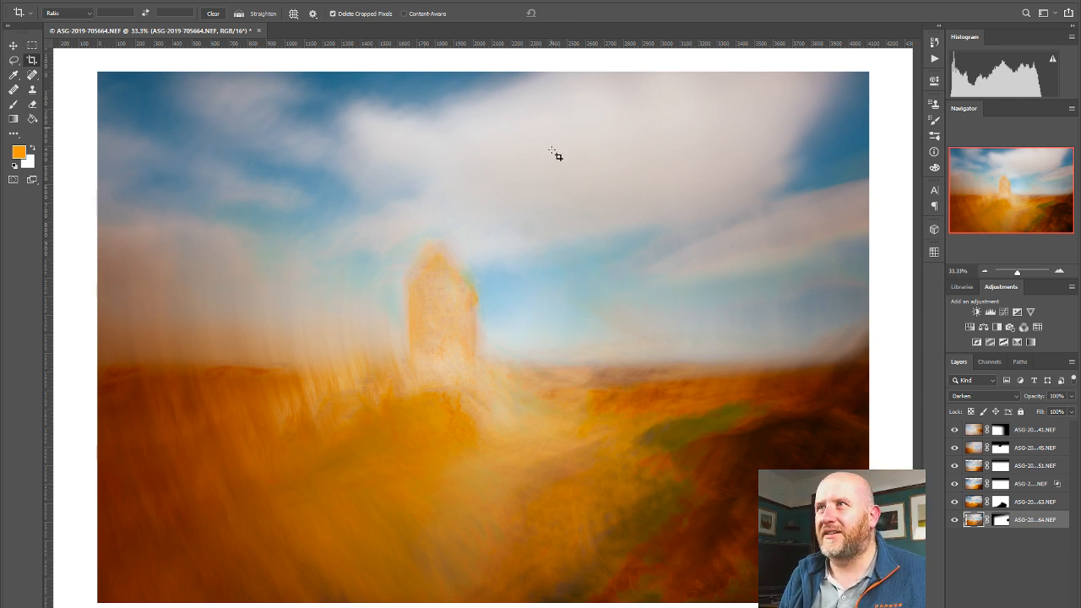
- Add a Curves adjustment layer with a highlight point at input 212, output 203, and move it above all the photo layers
left_click(1004, 310)
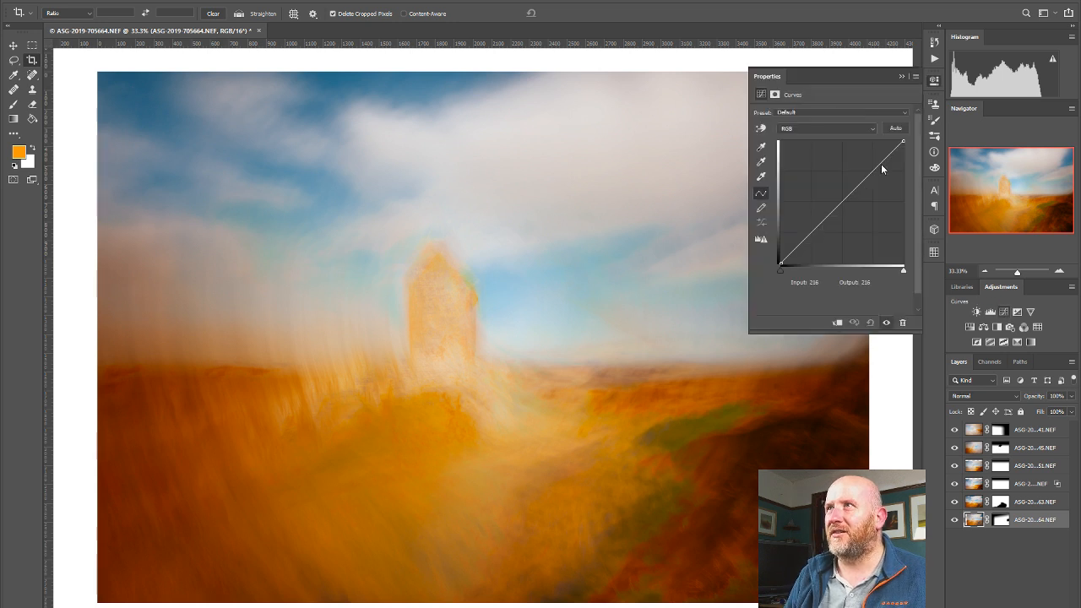
left_click_drag(878, 164, 881, 165)
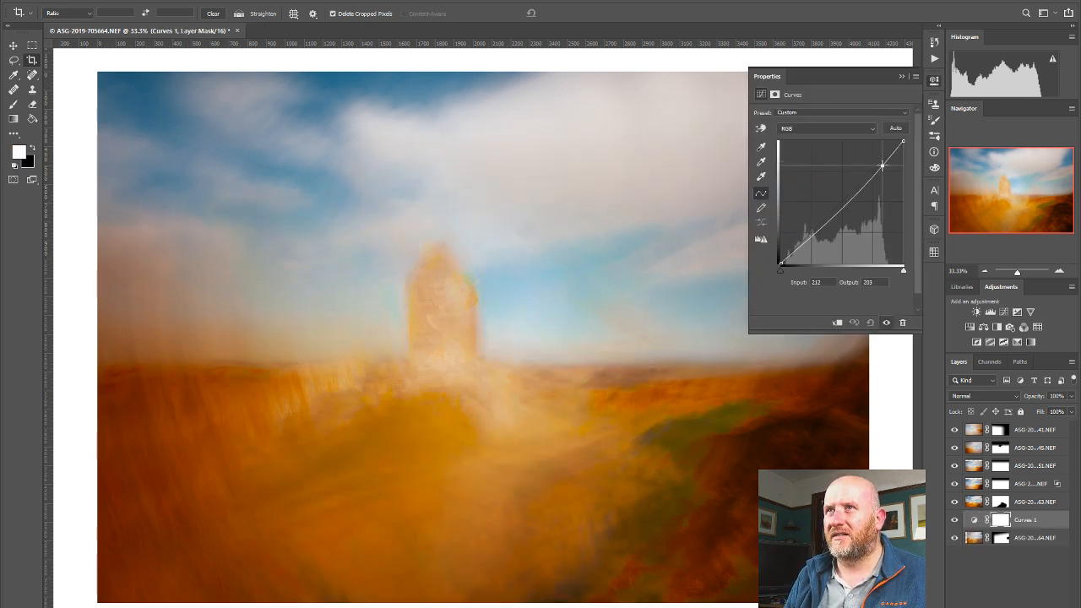
left_click_drag(1045, 524, 1045, 431)
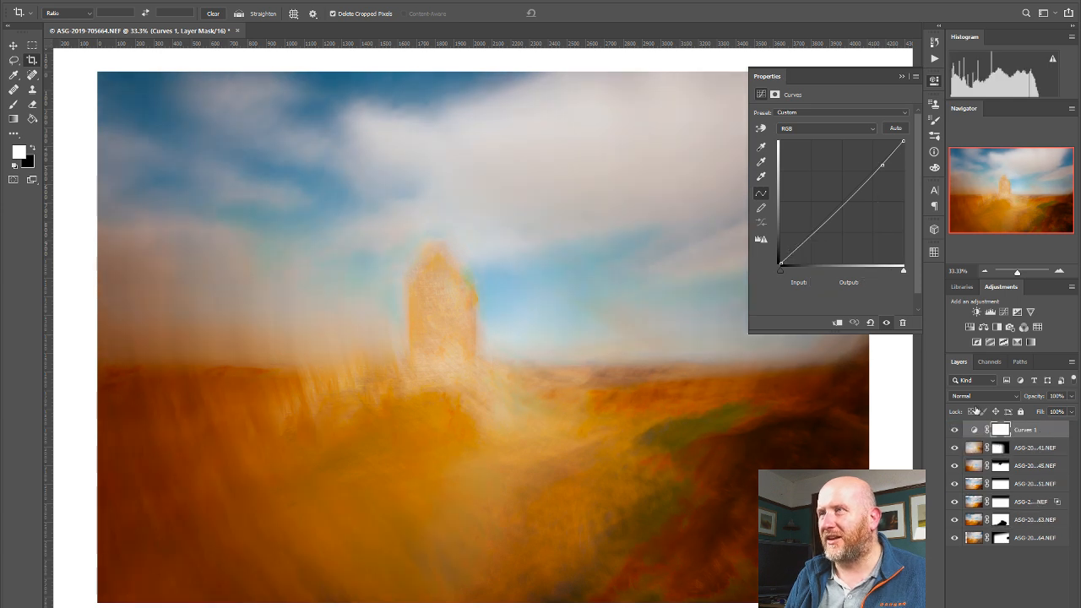
- Flatten the curve with white output 235, black output 12 and a midtone point at 88 to 107, and compare the image without the adjustment
left_click_drag(880, 165, 903, 151)
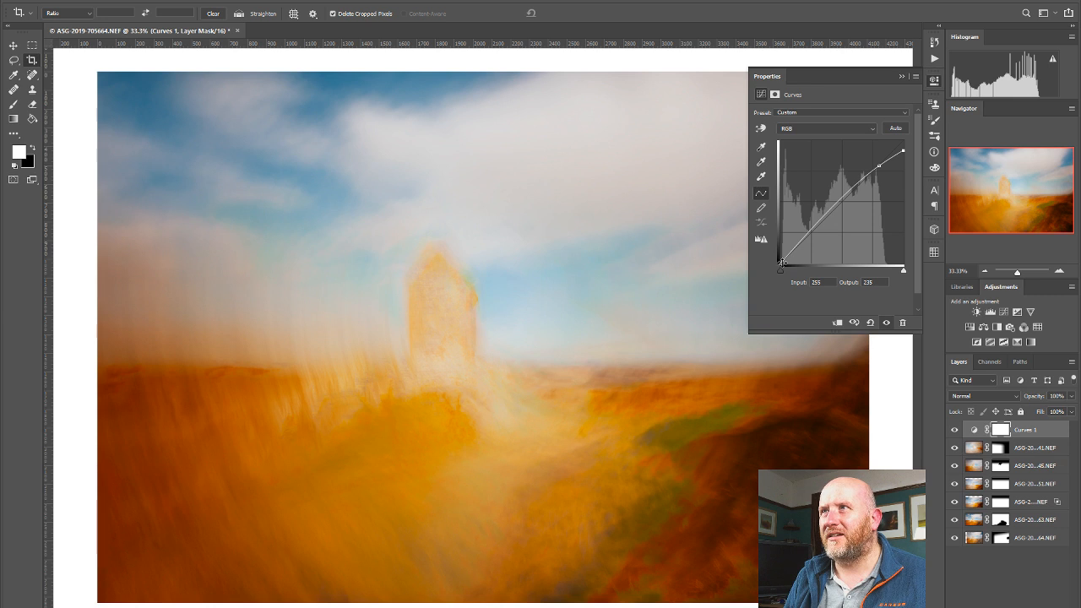
left_click_drag(782, 263, 775, 258)
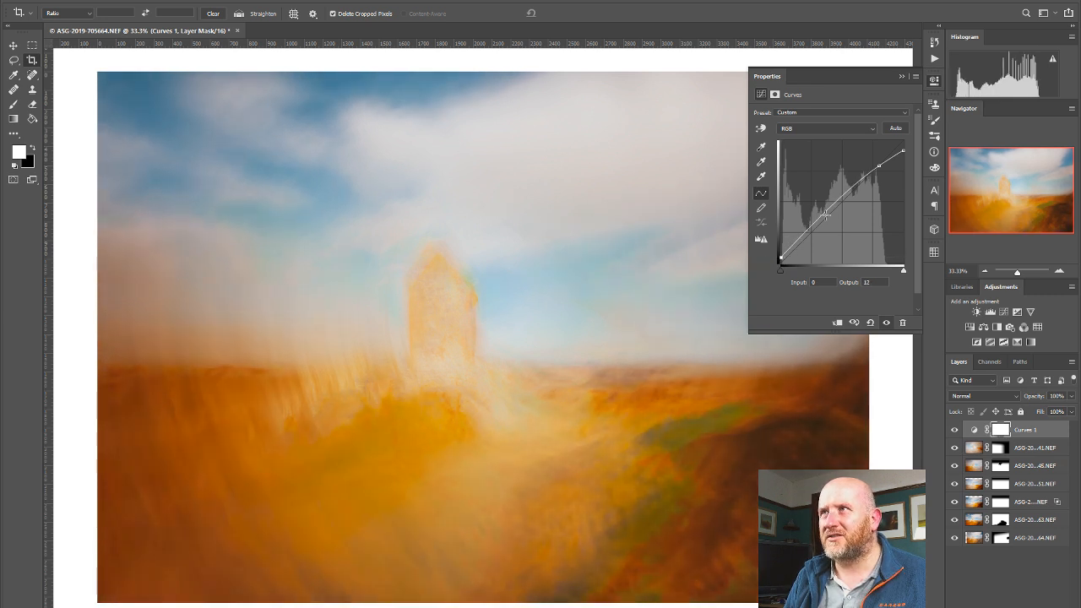
left_click_drag(825, 216, 822, 211)
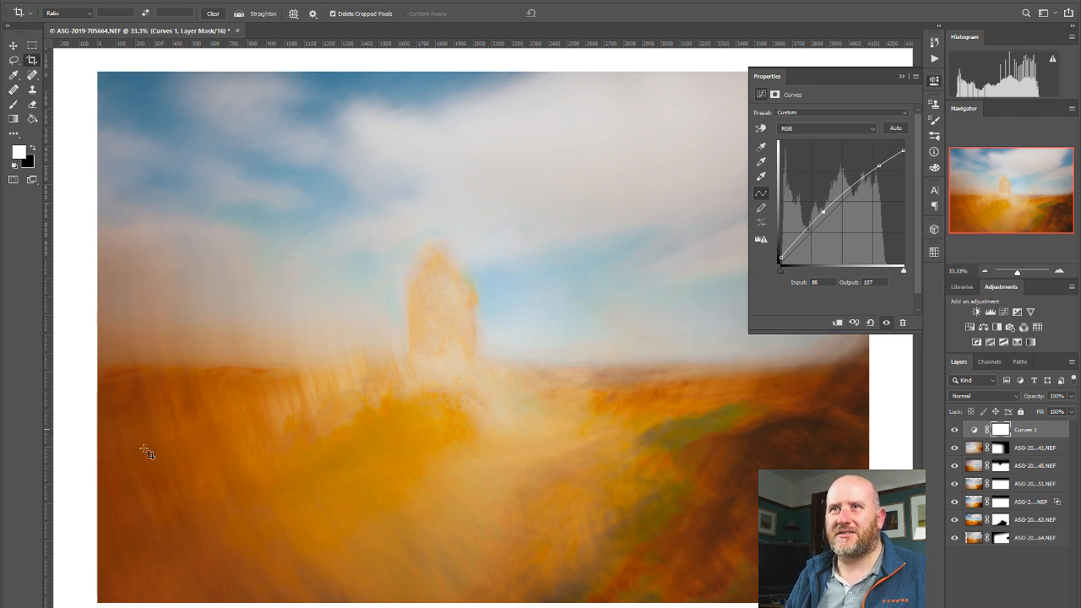
left_click(934, 81)
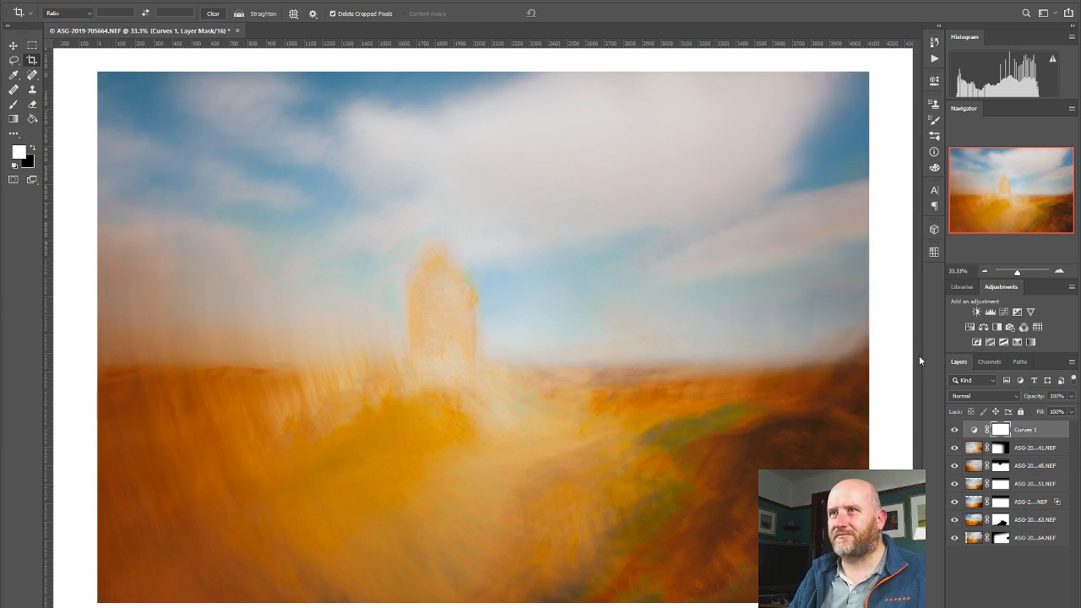
left_click(955, 430)
left_click(955, 430)
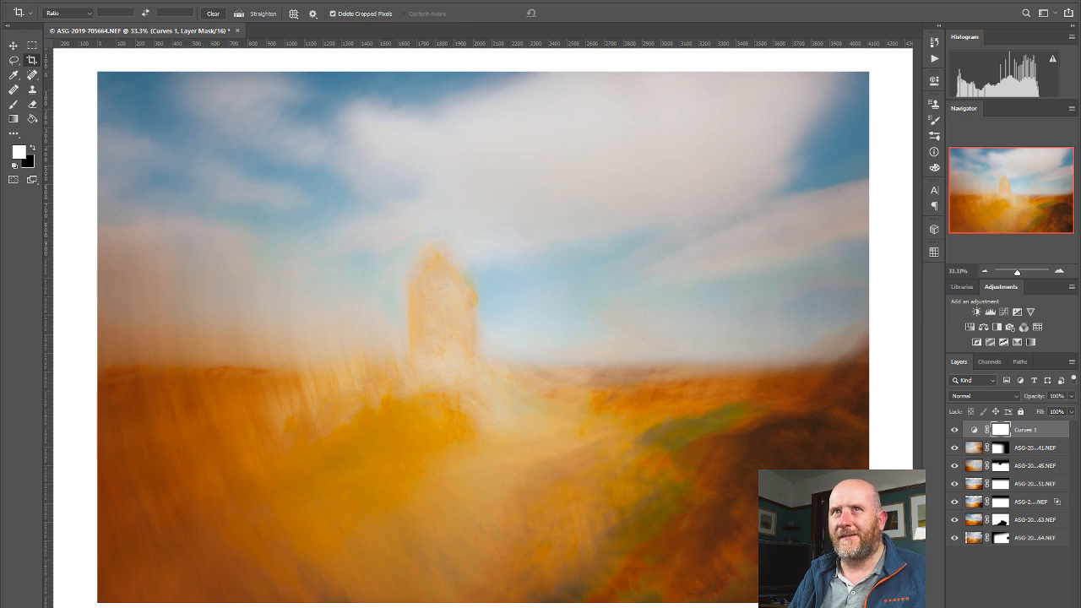
- Add a new layer above Curves 1 and fill it with the orange foreground colour
left_click(1037, 606)
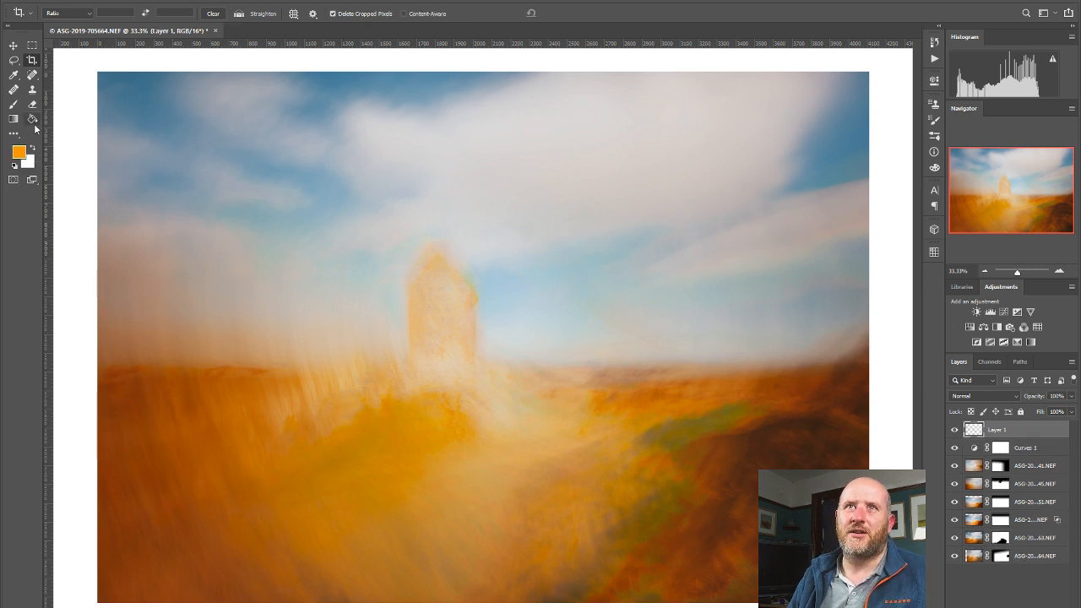
left_click(32, 119)
left_click(435, 155)
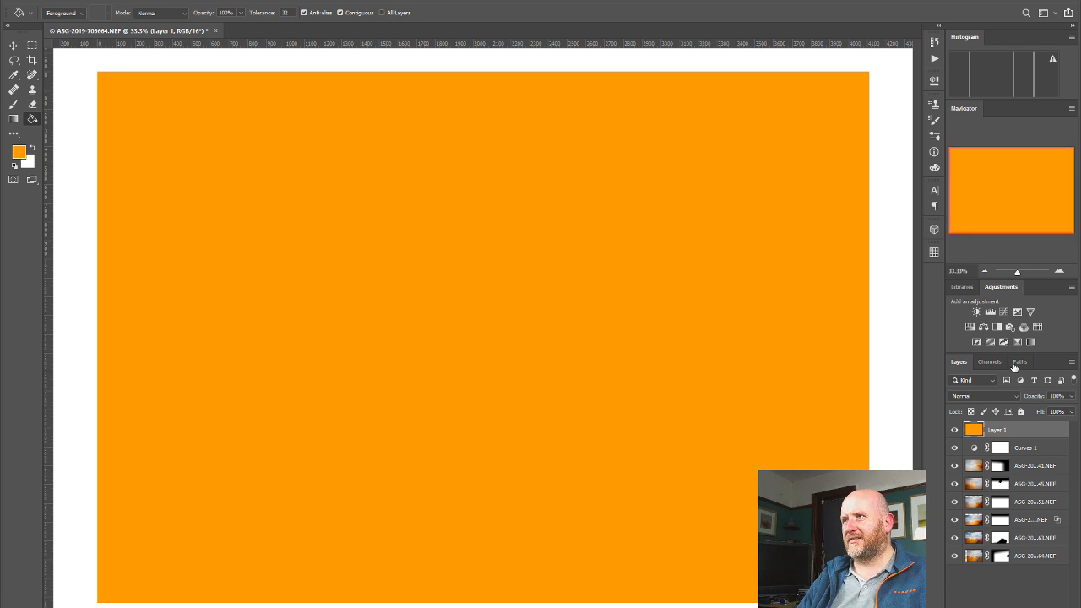
- Blend the orange fill layer in Soft Light mode at 49% opacity
left_click(971, 396)
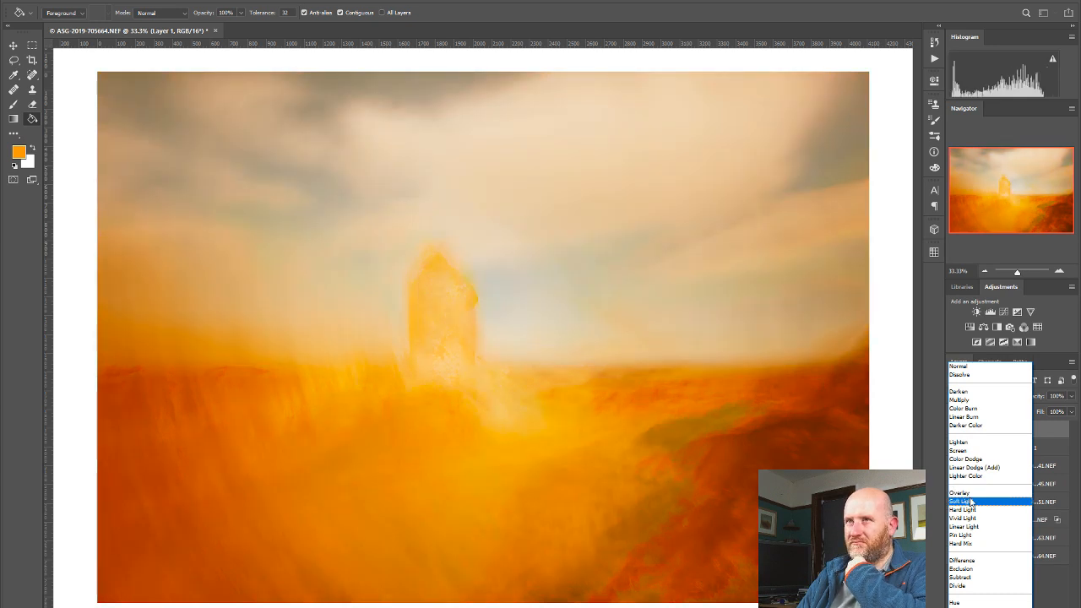
left_click(970, 502)
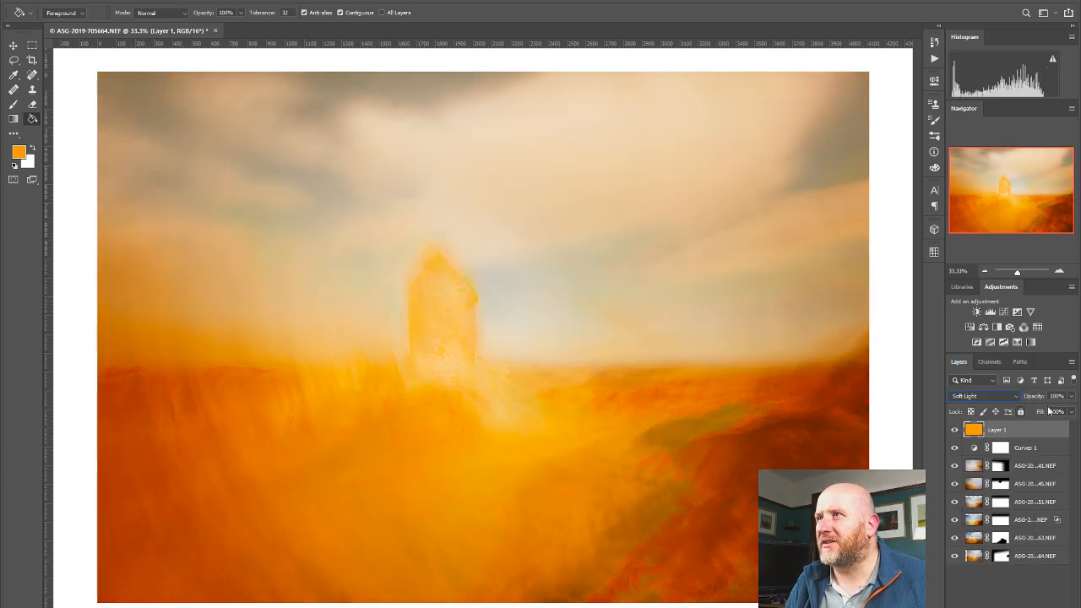
left_click_drag(1068, 410, 1044, 412)
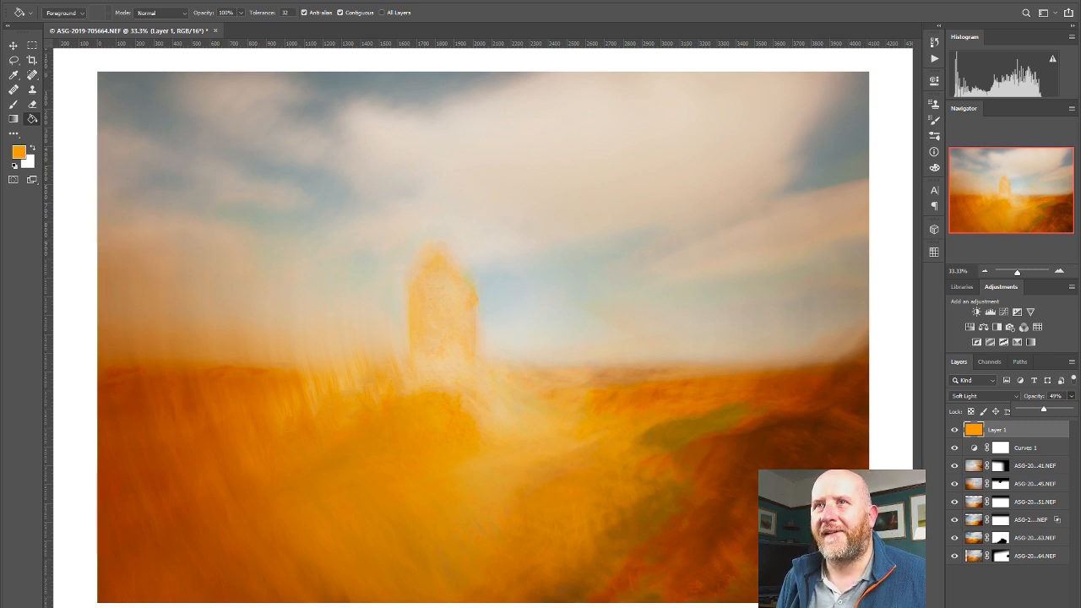
key("Return")
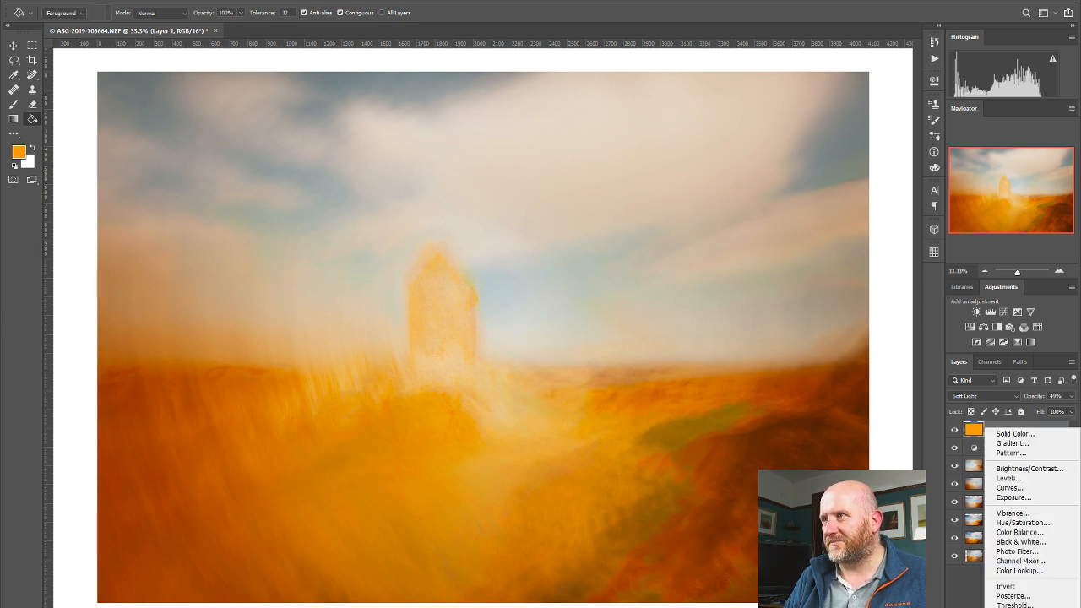
- Add a Hue/Saturation layer and target the Yellows sampled near the tower's base, with hue about -8 and saturation +8
left_click(1026, 524)
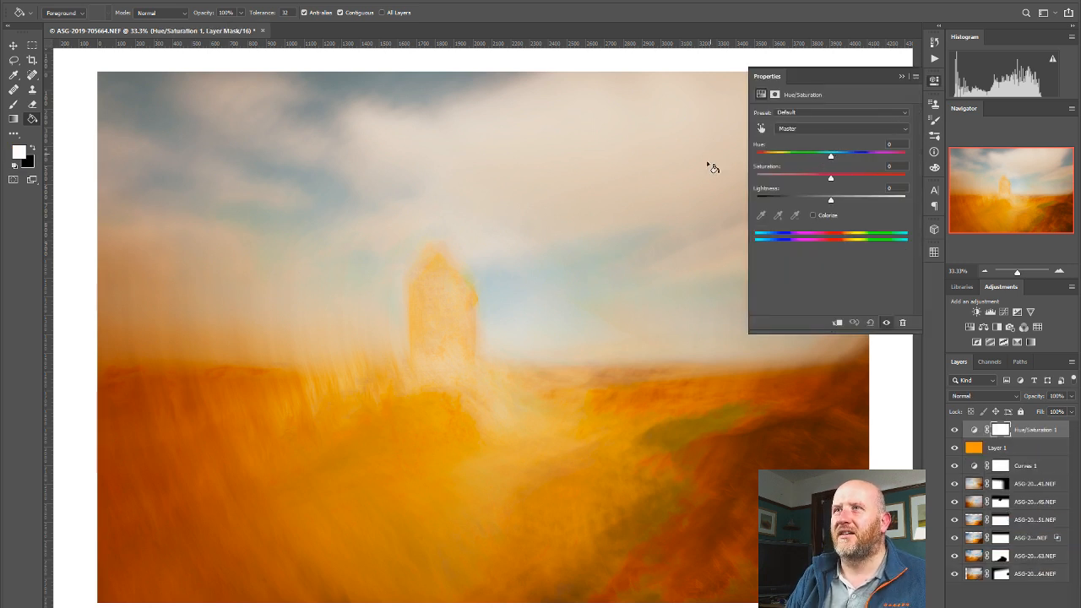
left_click(760, 128)
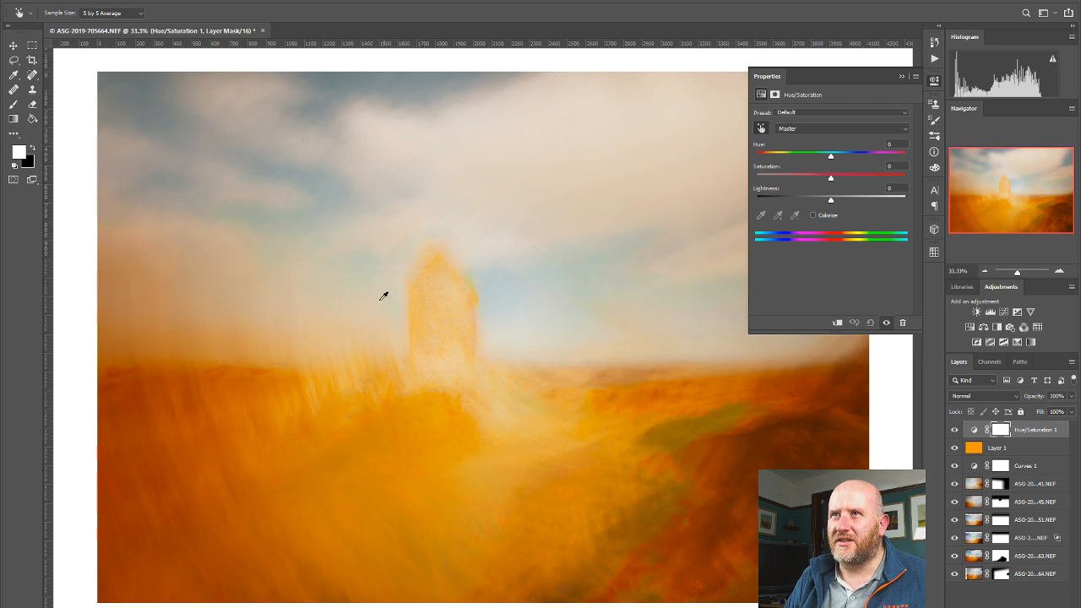
left_click(383, 371)
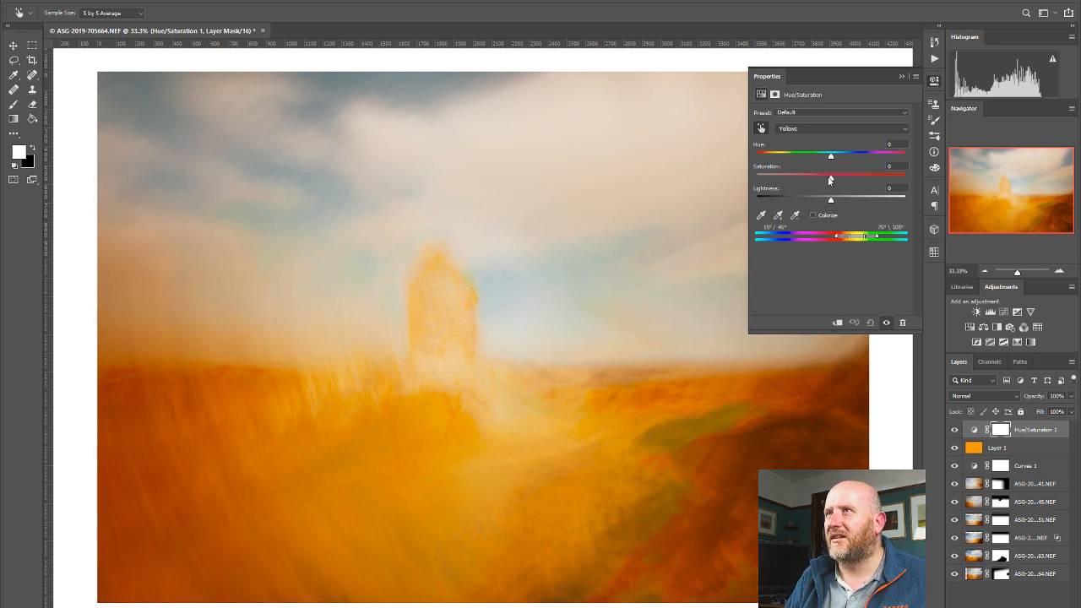
left_click_drag(830, 157, 824, 160)
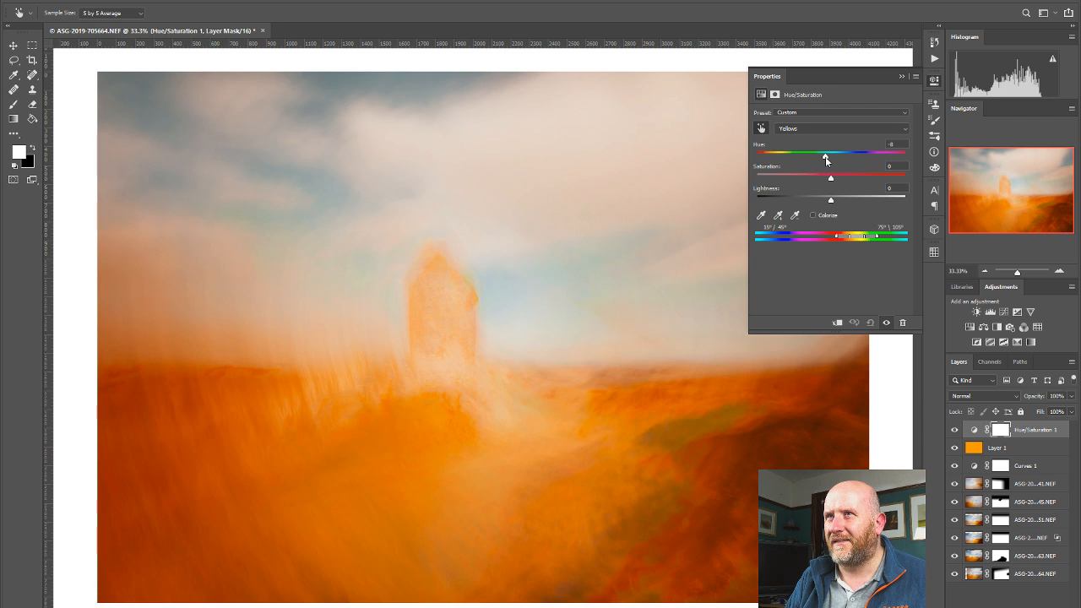
left_click_drag(825, 156, 840, 188)
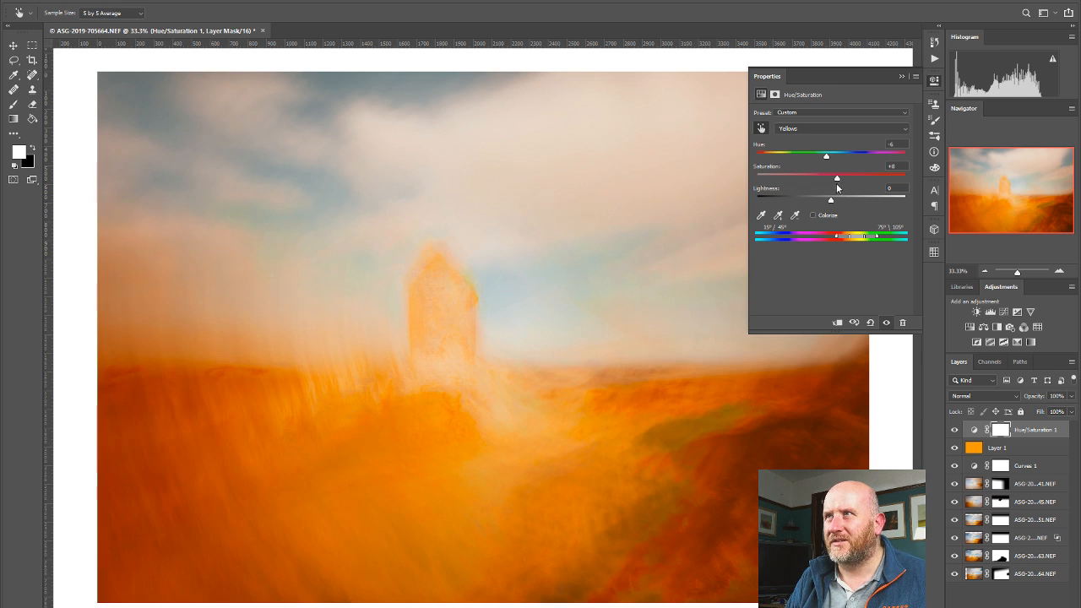
mouse_move(825, 155)
left_mouse_down()
mouse_move(813, 157)
mouse_move(825, 159)
left_mouse_up()
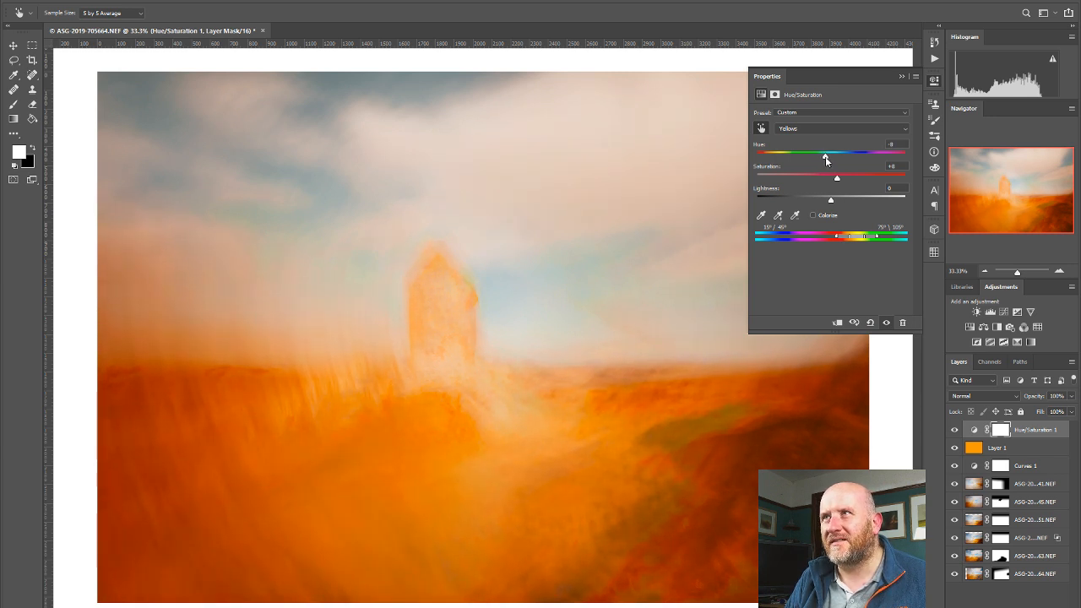
left_click(934, 81)
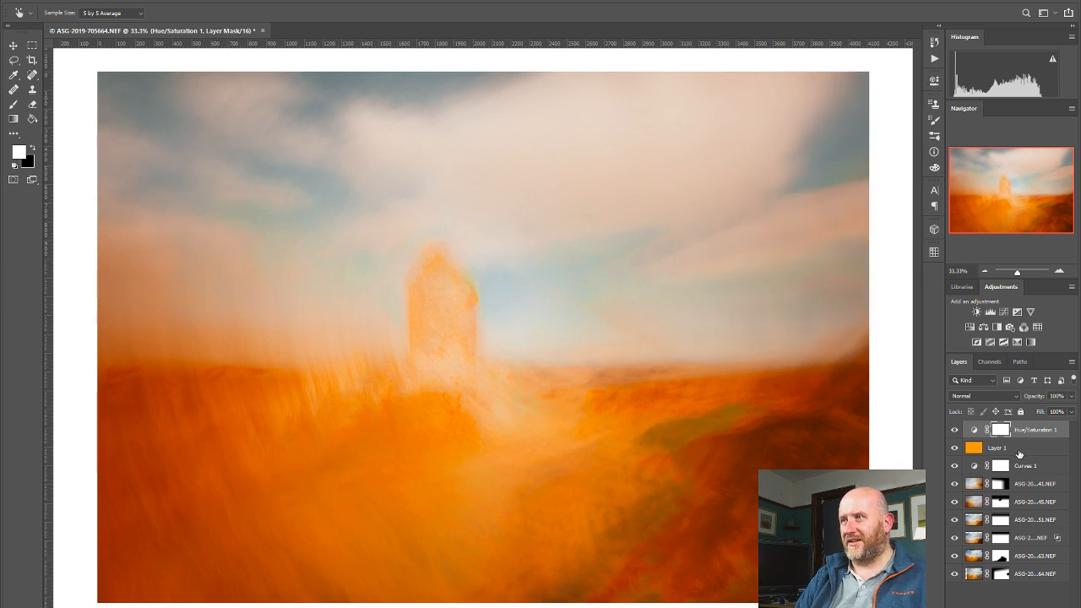
- Invert the Hue/Saturation layer's mask to black
right_click(999, 431)
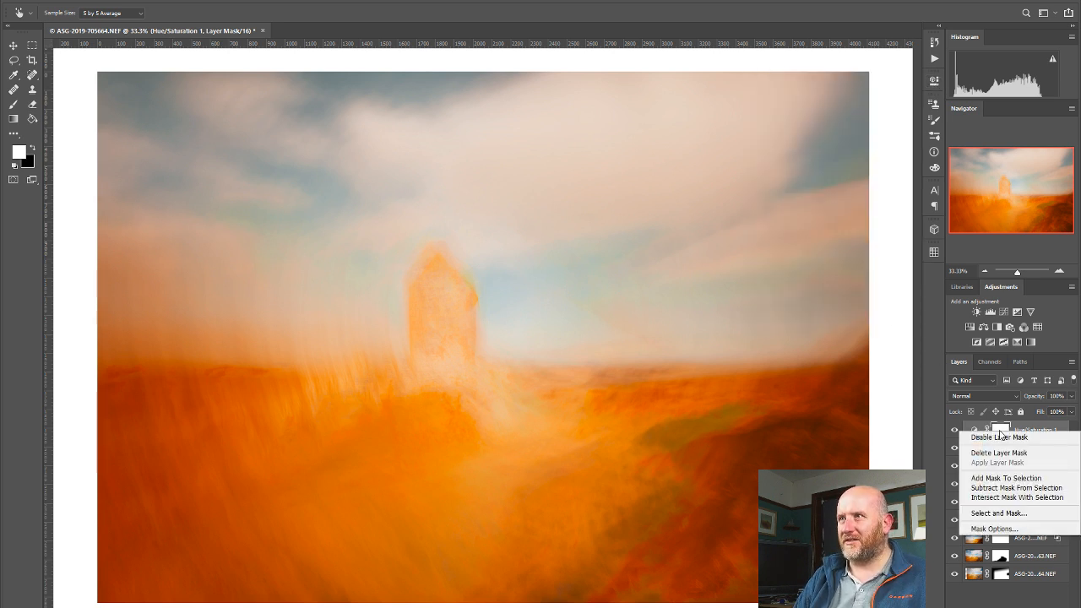
key("Escape")
left_click(934, 81)
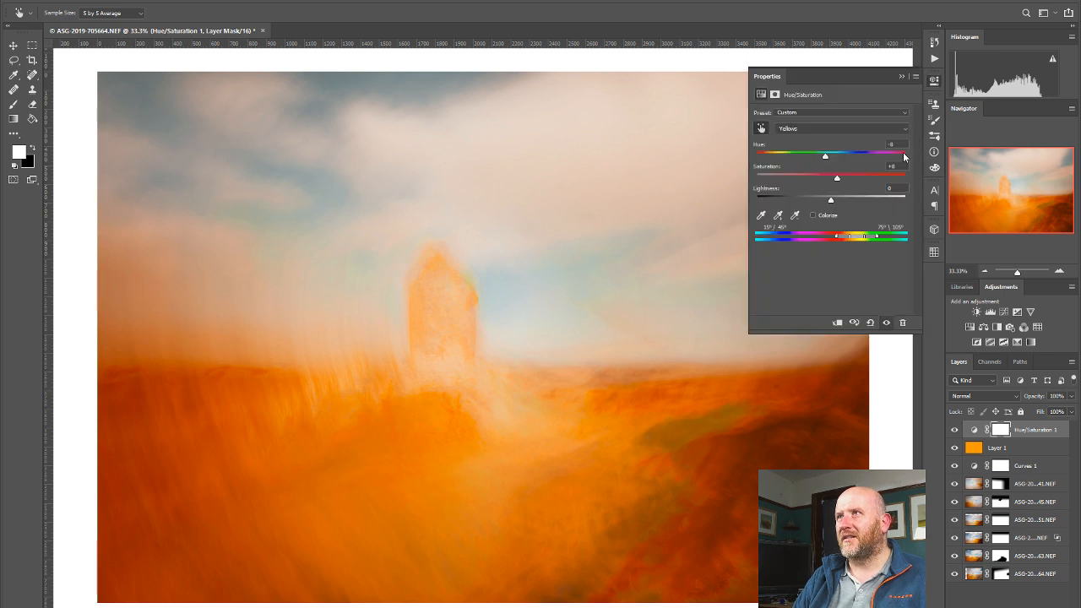
left_click(774, 94)
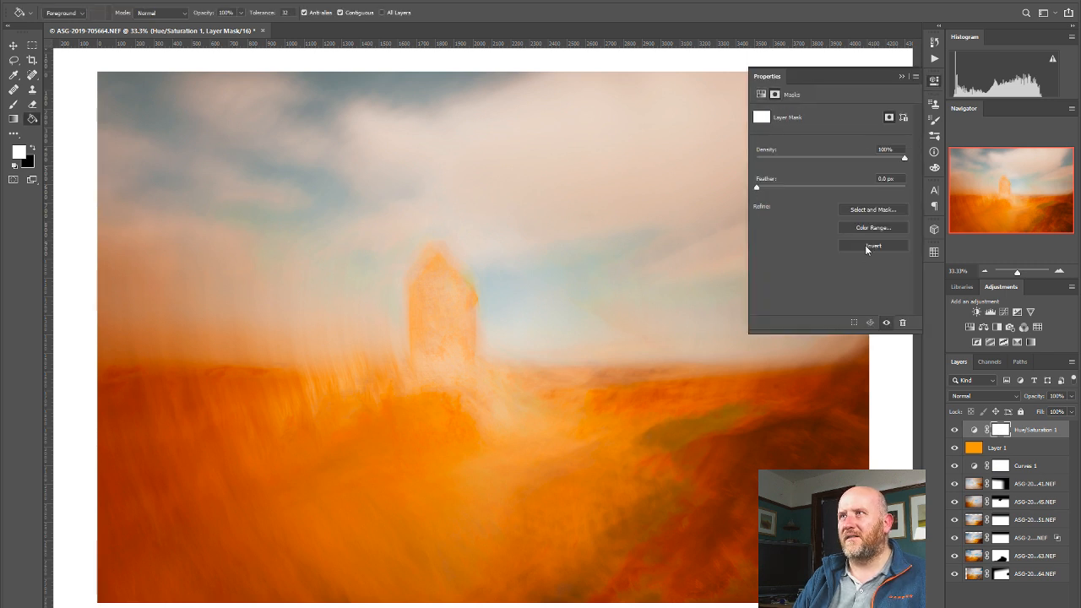
left_click(865, 245)
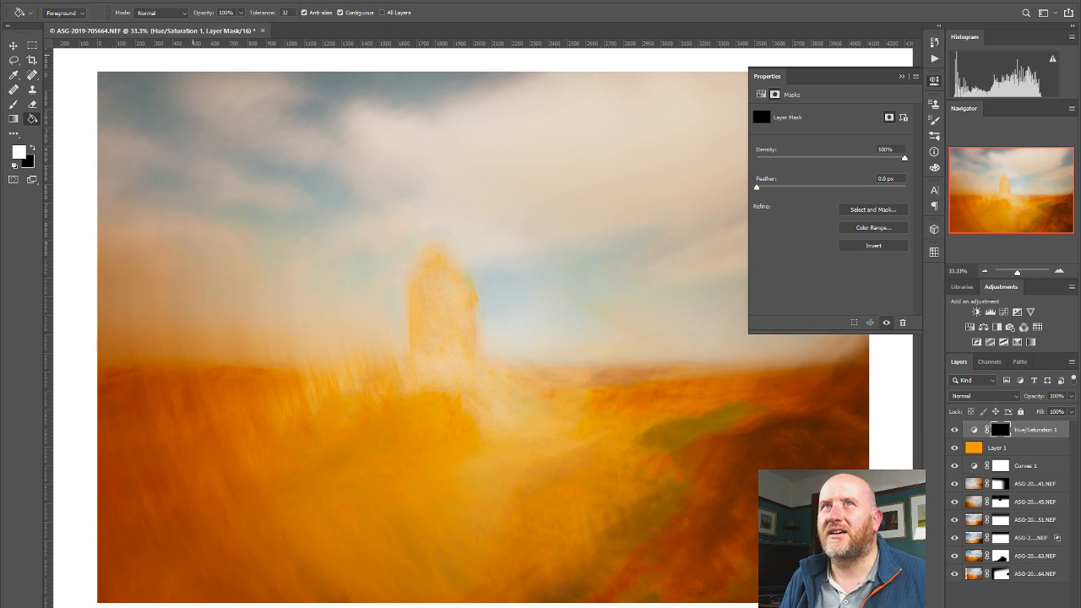
- Set up the Brush tool with white paint, 59% flow and a size of 700 px
left_click(14, 105)
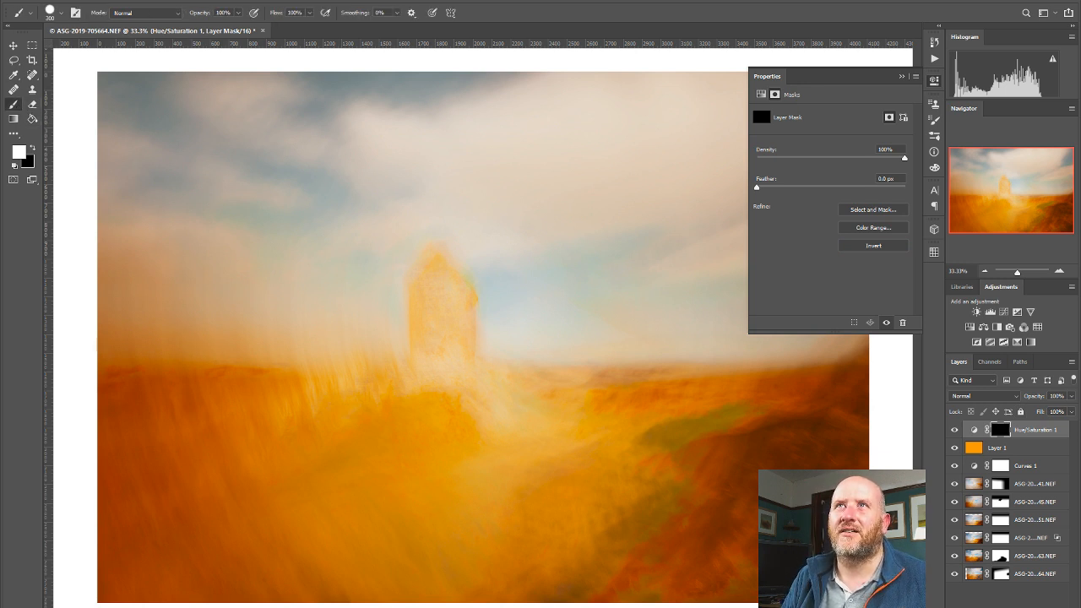
left_click_drag(309, 13, 287, 28)
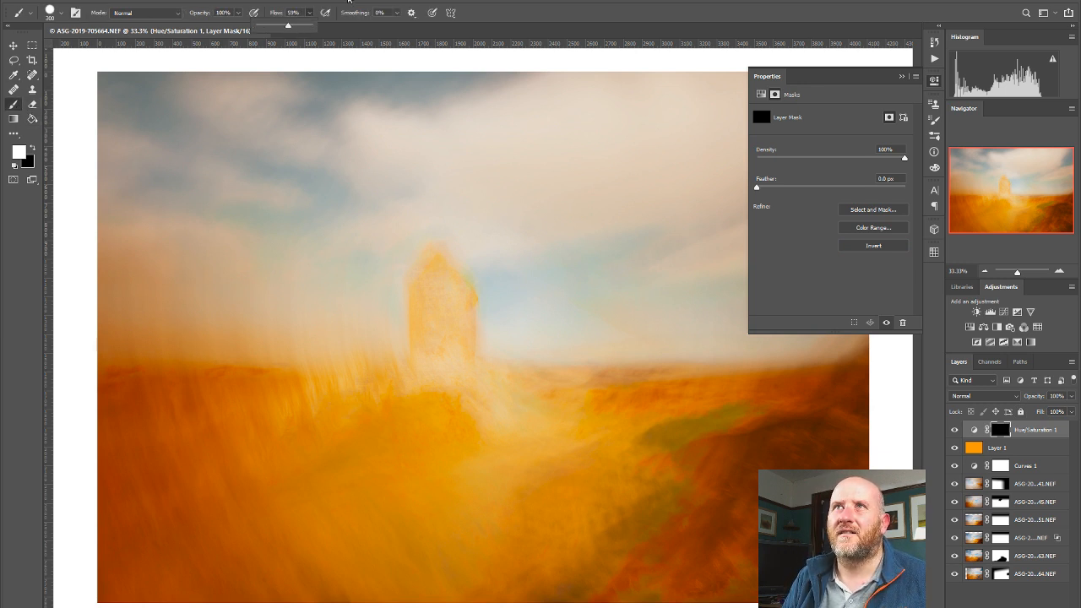
key("bracketright")
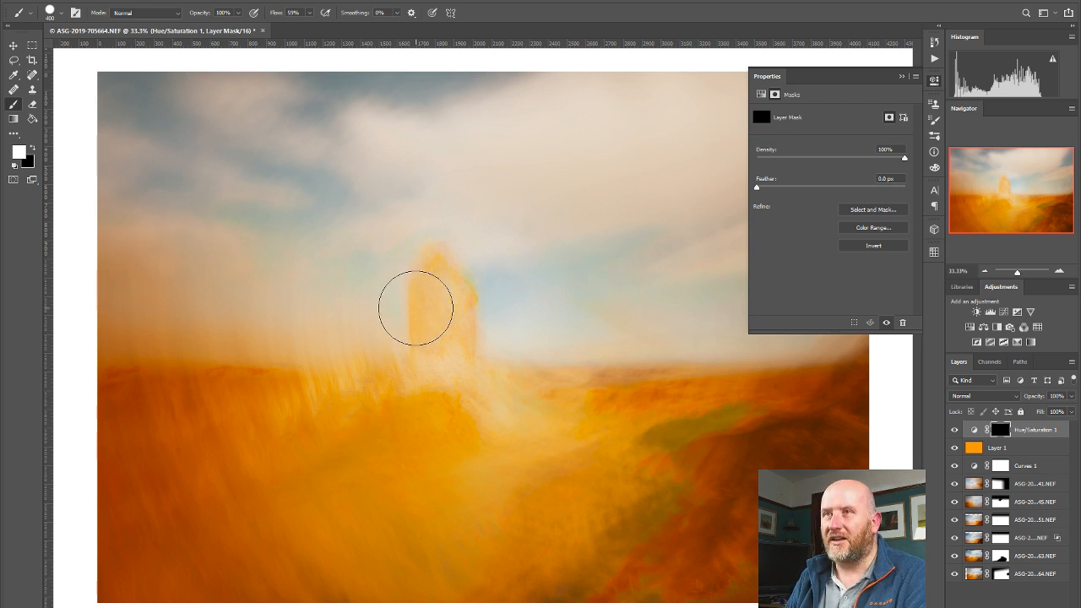
key("bracketright")
key("bracketright")
key("bracketright")
- Try revealing the Hue/Saturation effect over the tower with a hard-brush stroke on its mask, and undo the stroke
mouse_move(464, 302)
left_mouse_down()
mouse_move(436, 332)
mouse_move(402, 330)
mouse_move(401, 410)
left_mouse_up()
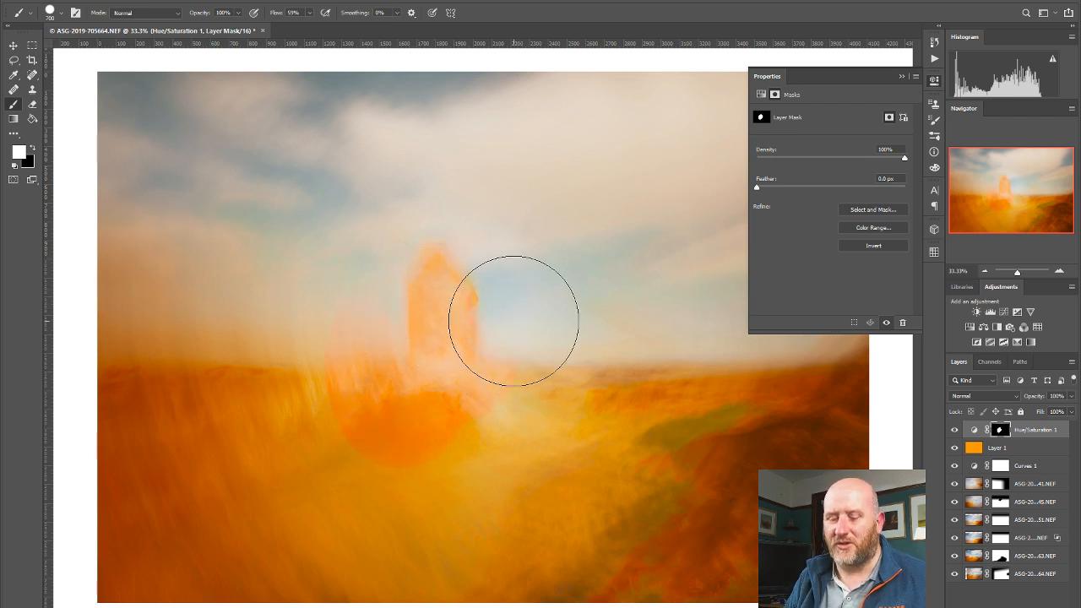
key("ctrl+z")
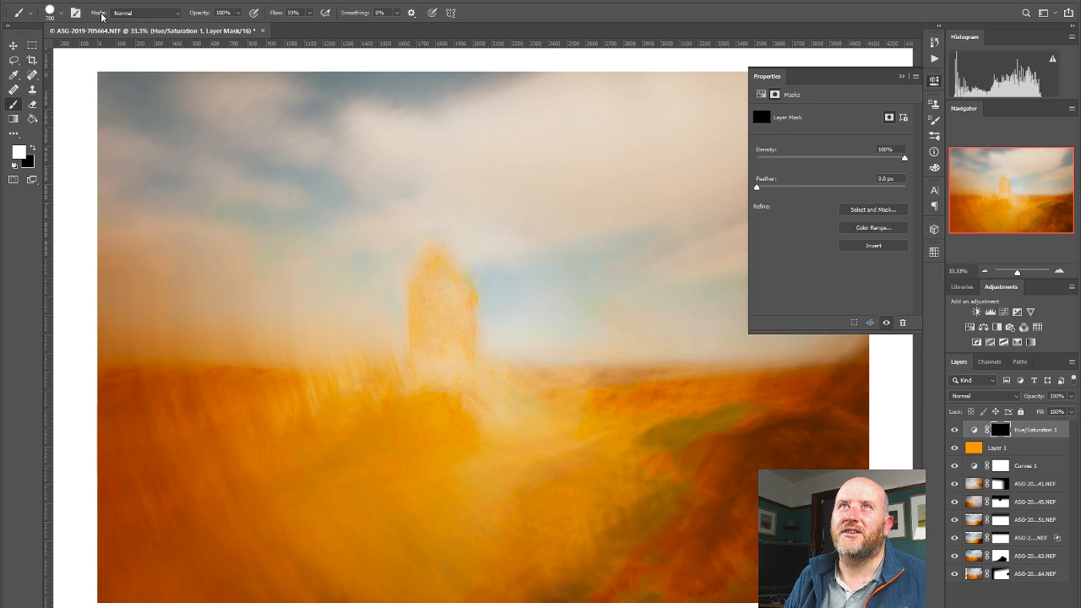
- Switch the brush to the Soft Round preset, keeping its size at 700 px
left_click(61, 13)
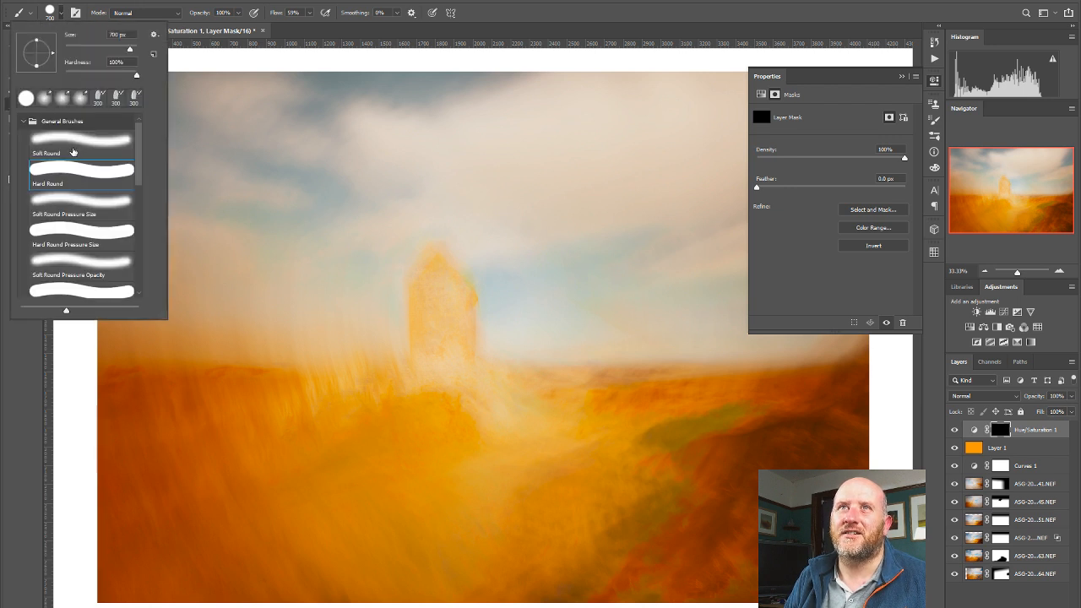
left_click(74, 152)
left_click(229, 30)
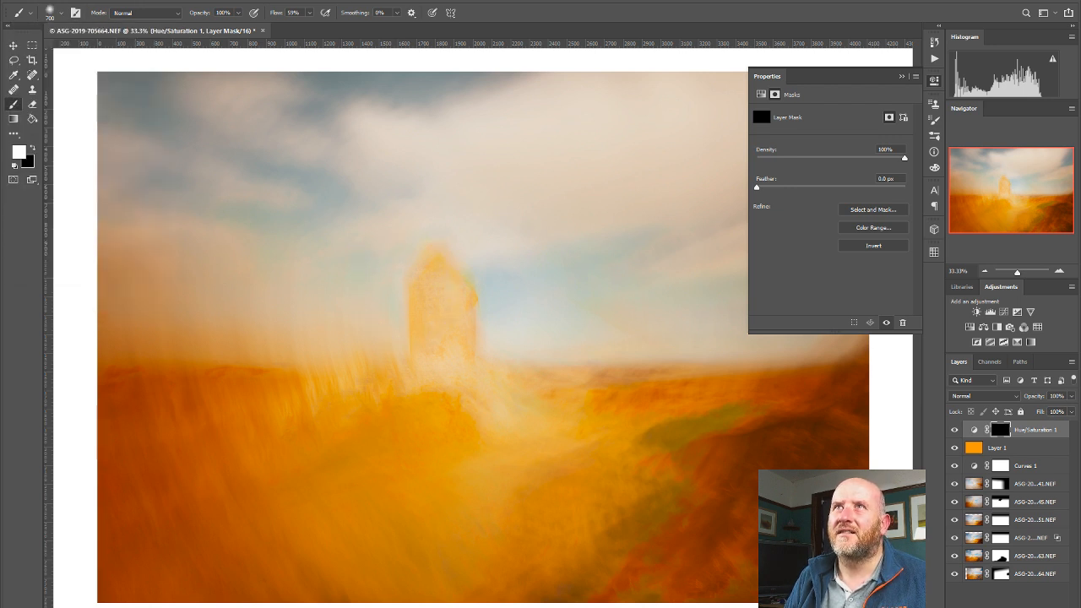
- Lower the brush flow below 10% and paint white over the tower and its surroundings on the Hue/Saturation mask
left_click_drag(310, 13, 284, 29)
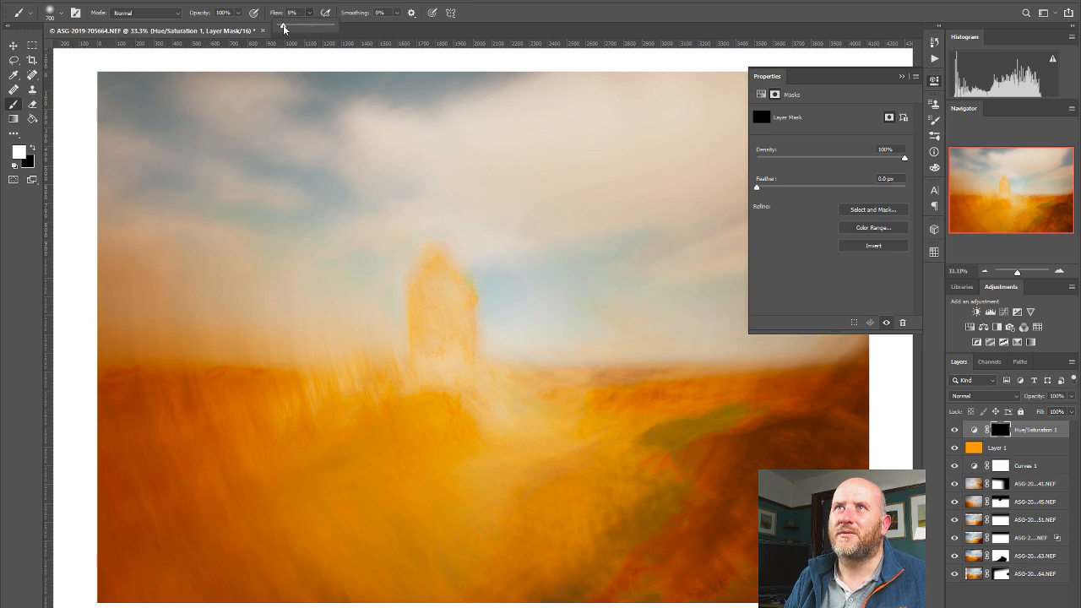
left_click(393, 2)
left_click_drag(425, 292, 442, 405)
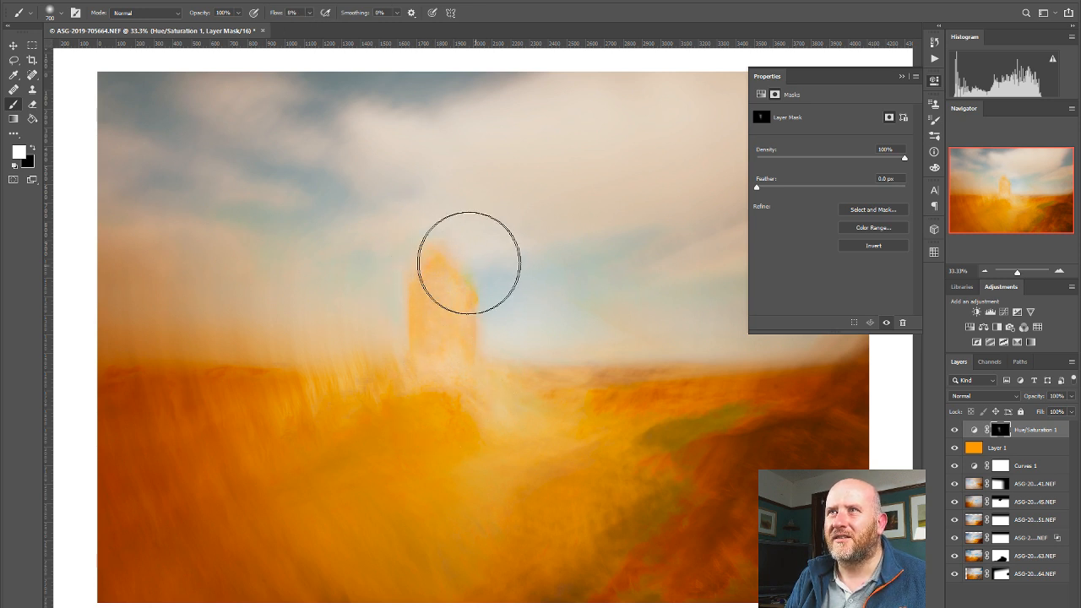
mouse_move(469, 262)
left_mouse_down()
mouse_move(429, 372)
mouse_move(417, 316)
mouse_move(425, 361)
mouse_move(336, 404)
mouse_move(397, 349)
mouse_move(548, 376)
mouse_move(399, 521)
mouse_move(455, 543)
mouse_move(438, 538)
mouse_move(436, 470)
mouse_move(381, 438)
mouse_move(392, 415)
mouse_move(502, 359)
mouse_move(453, 241)
left_mouse_up()
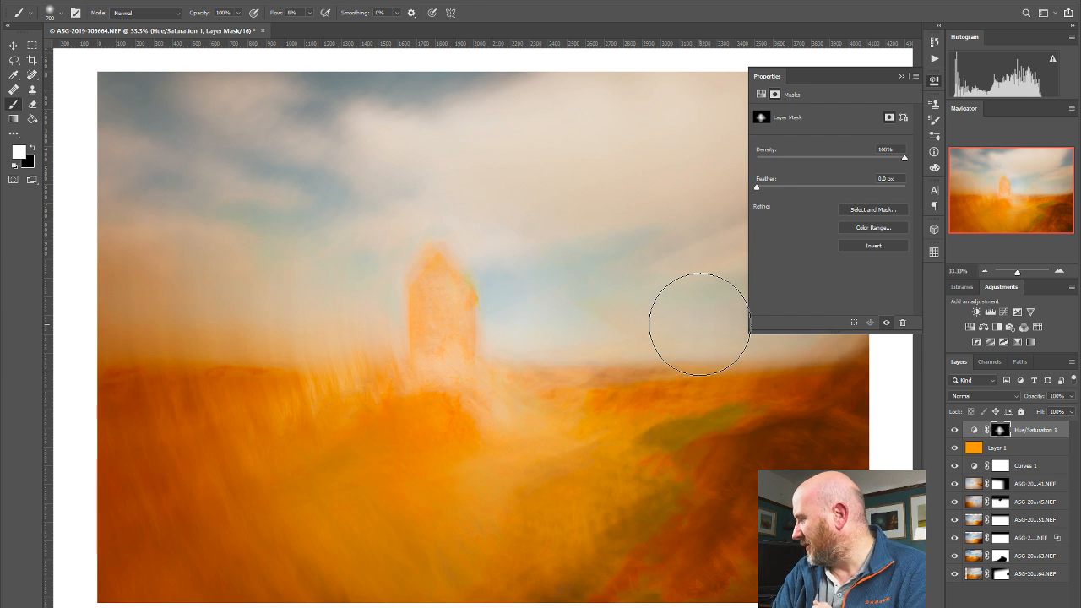
left_click(935, 82)
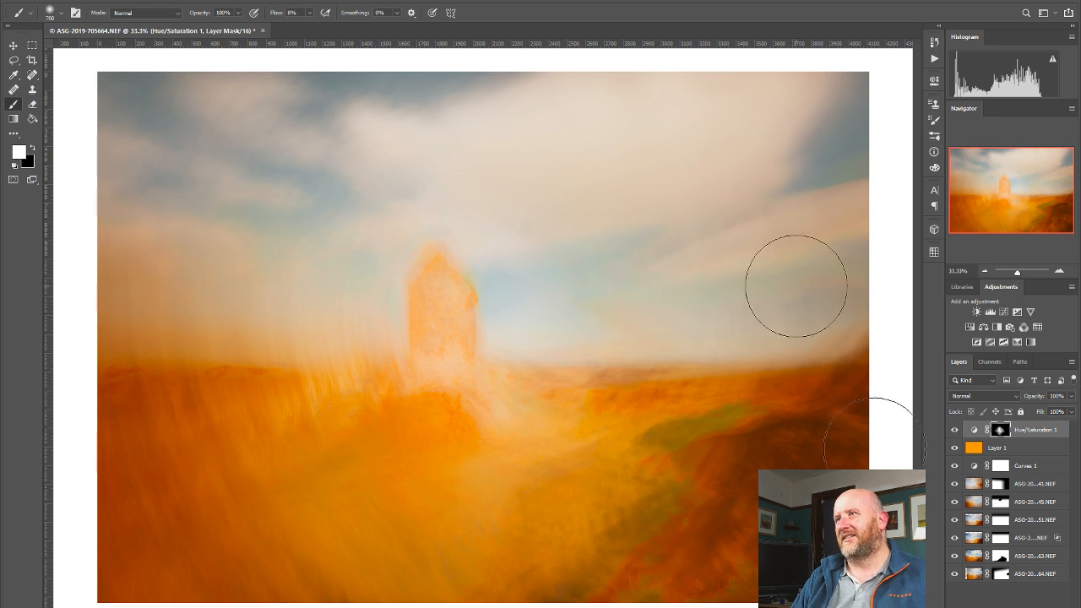
left_click(954, 430)
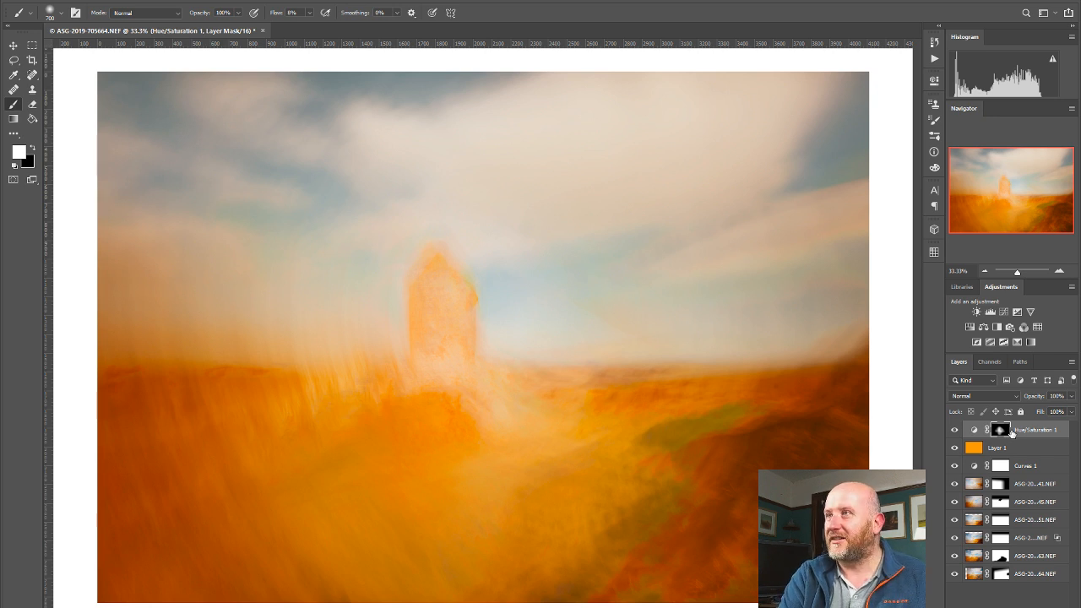
- Stamp all visible layers into a new top layer and open it in the Nik Collection's Analog Efex Pro 2 filter
key("ctrl+shift+alt+e")
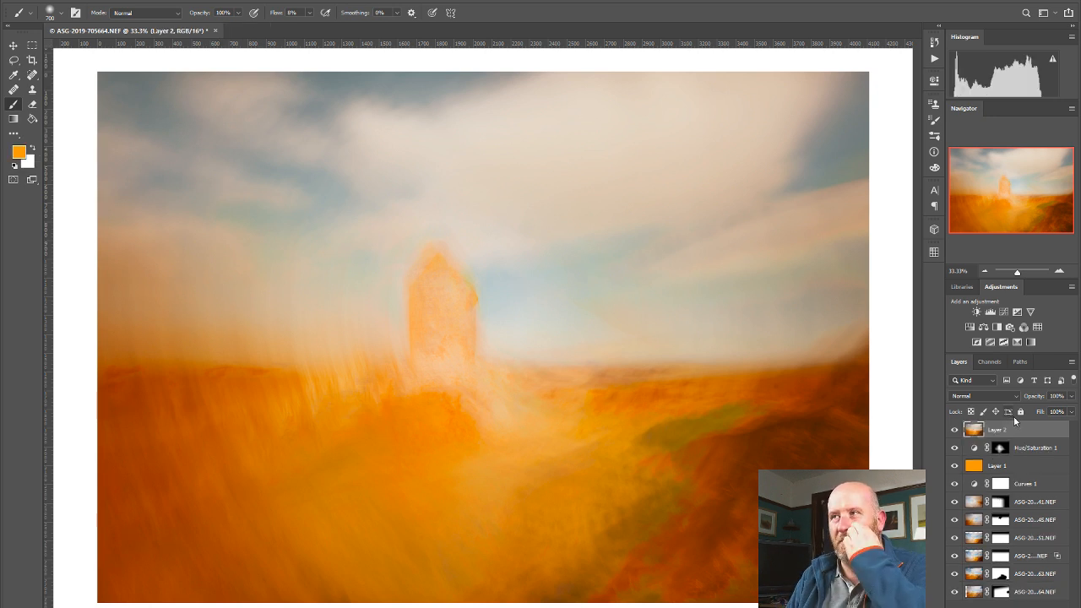
left_click(279, 3)
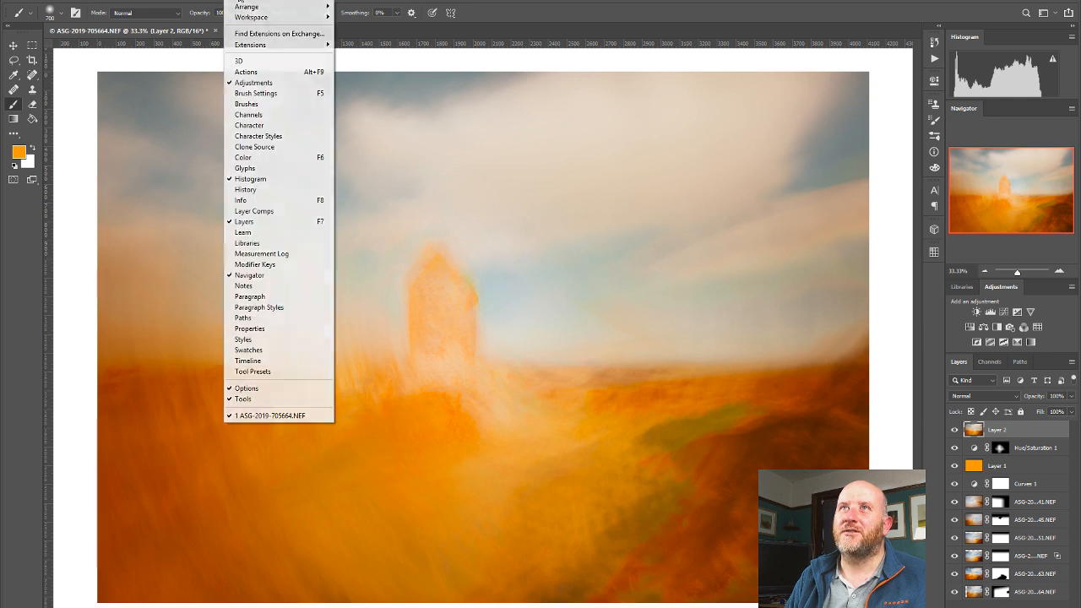
mouse_move(173, 1)
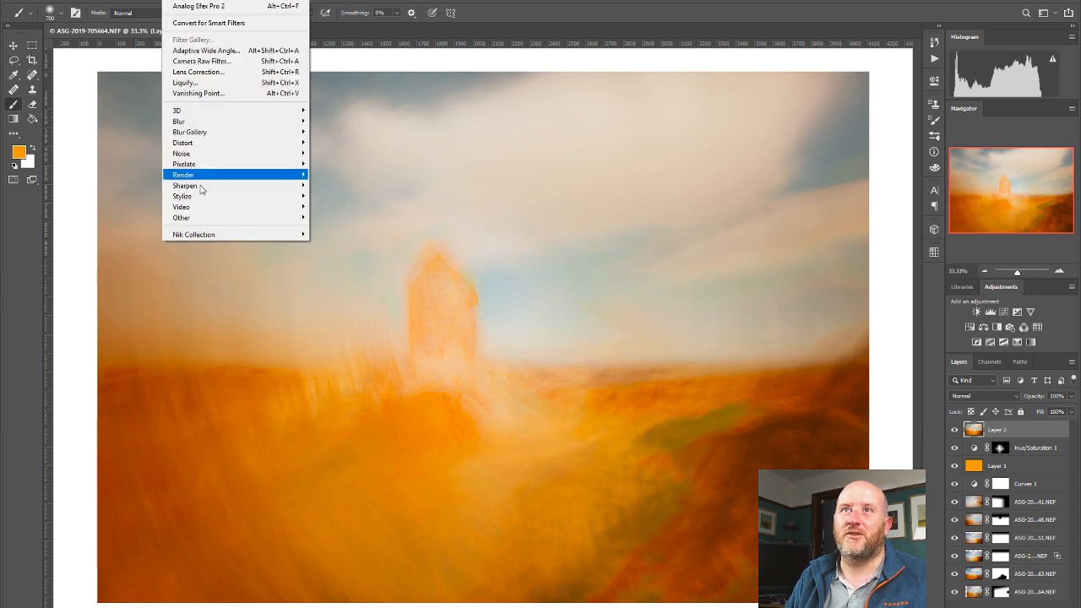
mouse_move(213, 240)
left_click(338, 236)
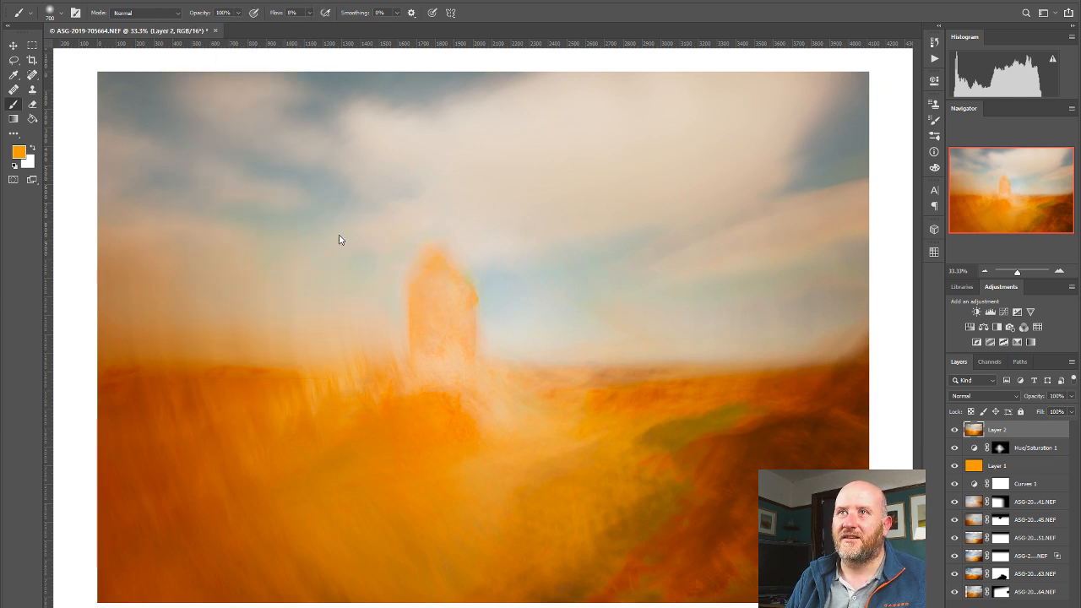
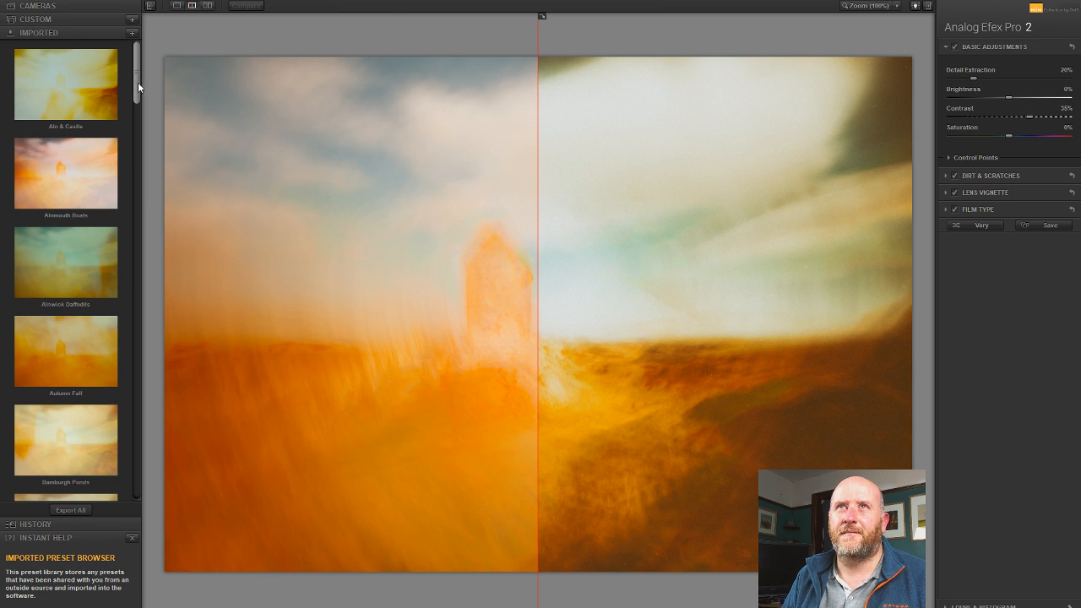
- Look through the thumbnails of the imported Analog Efex presets for a look that suits the tower image
left_click_drag(138, 82, 117, 195)
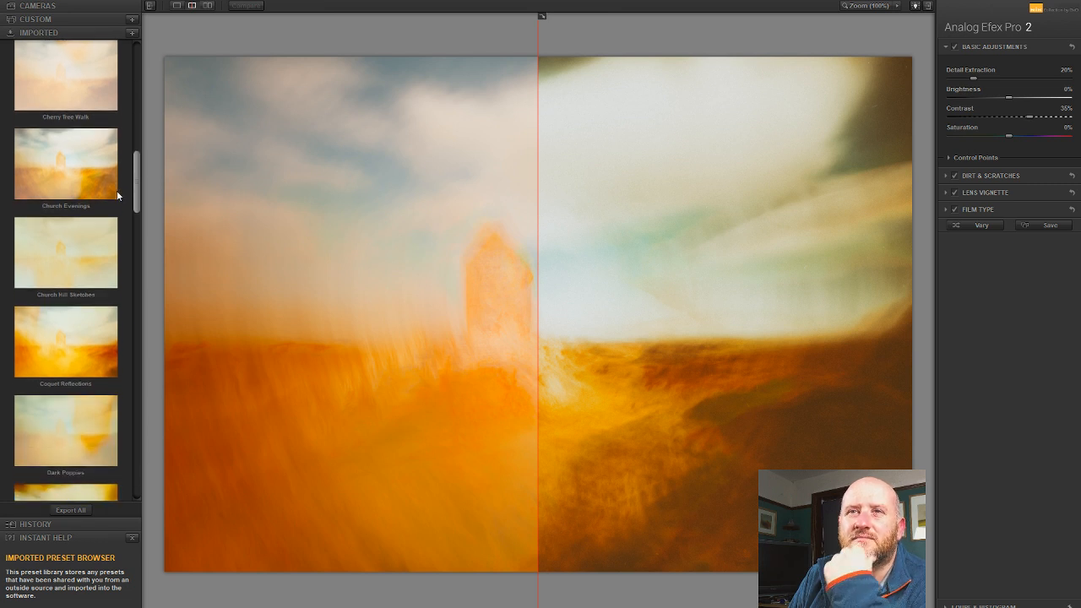
scroll(117, 195, "down", 3)
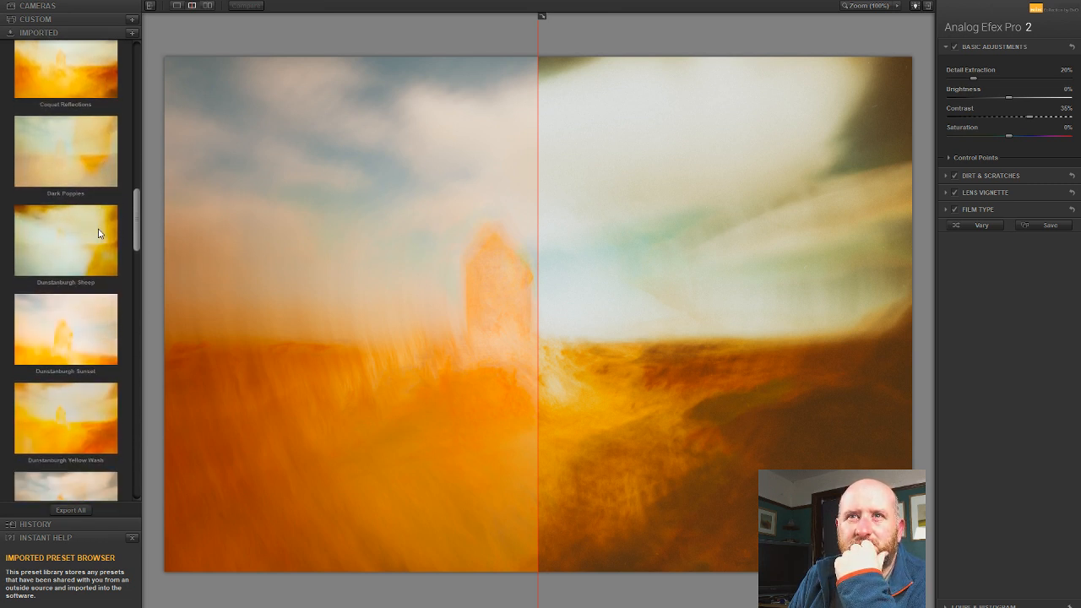
scroll(98, 233, "down", 3)
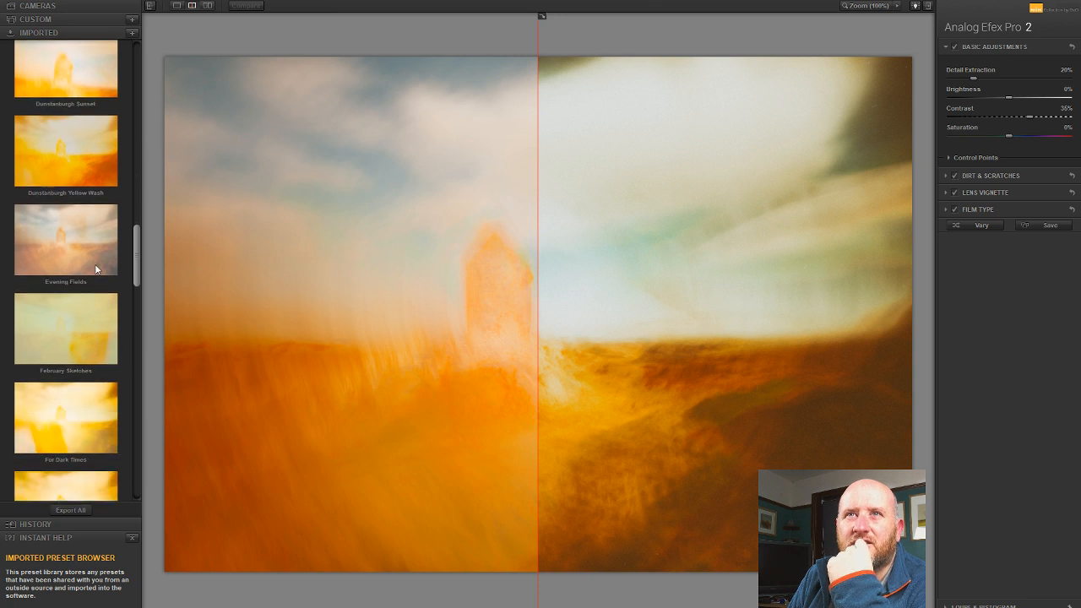
scroll(95, 265, "down", 5)
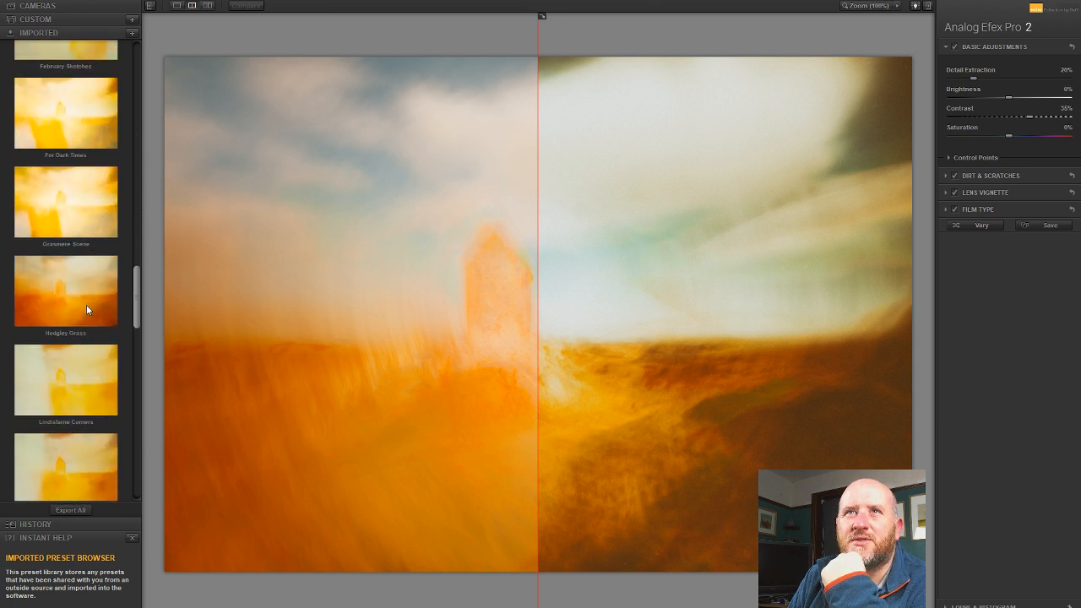
scroll(86, 309, "down", 4)
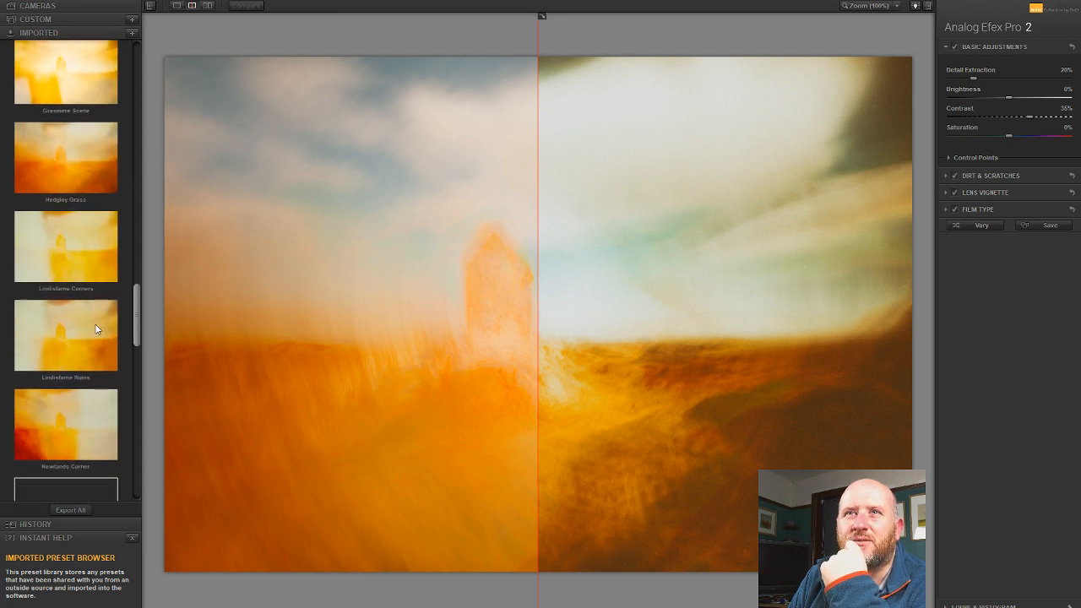
scroll(96, 333, "down", 4)
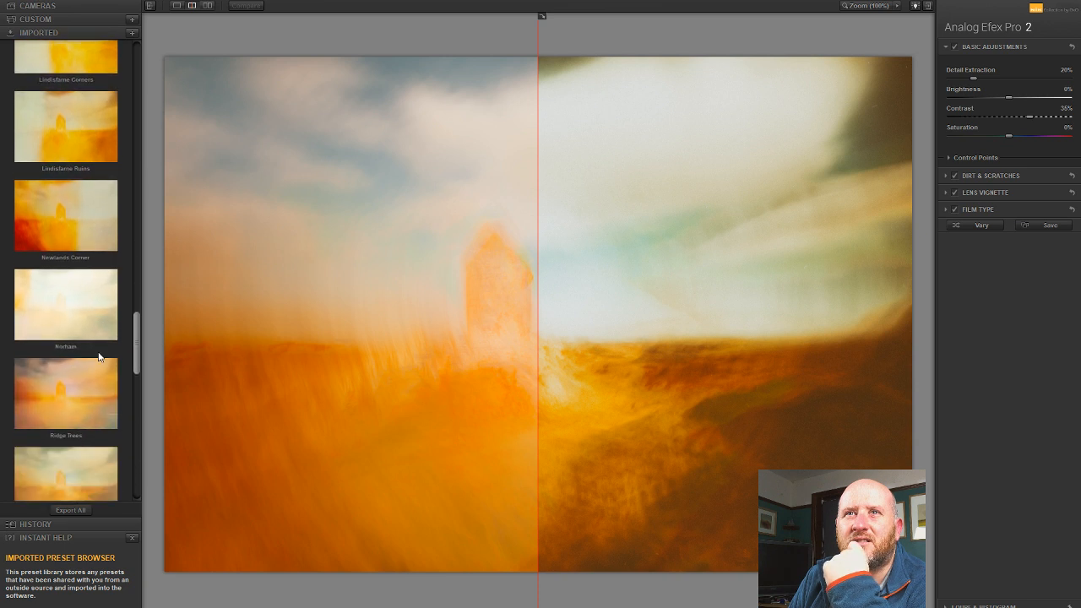
scroll(101, 357, "down", 4)
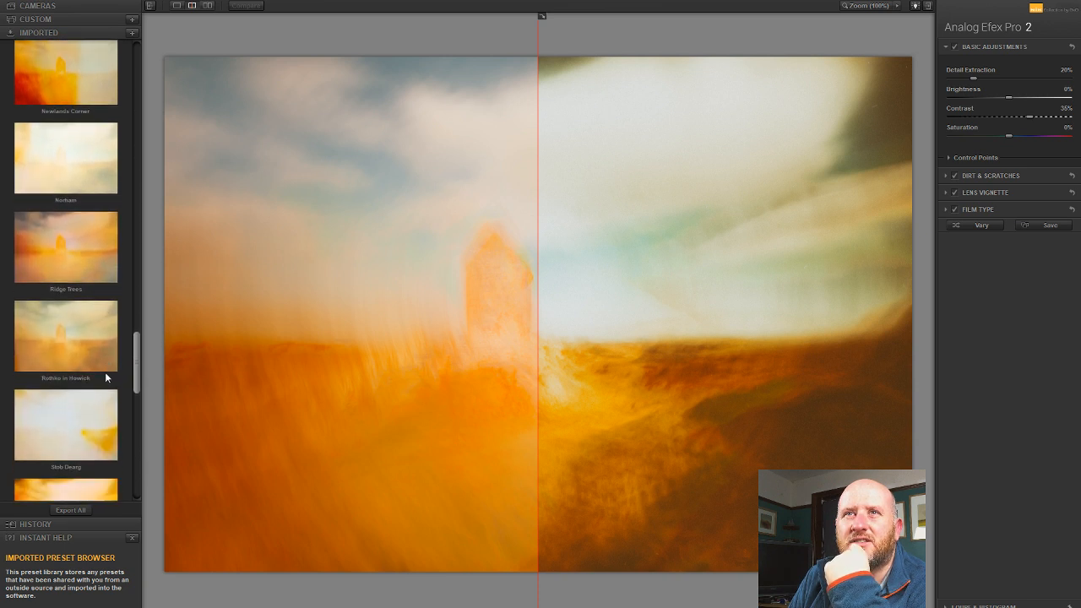
scroll(110, 422, "down", 5)
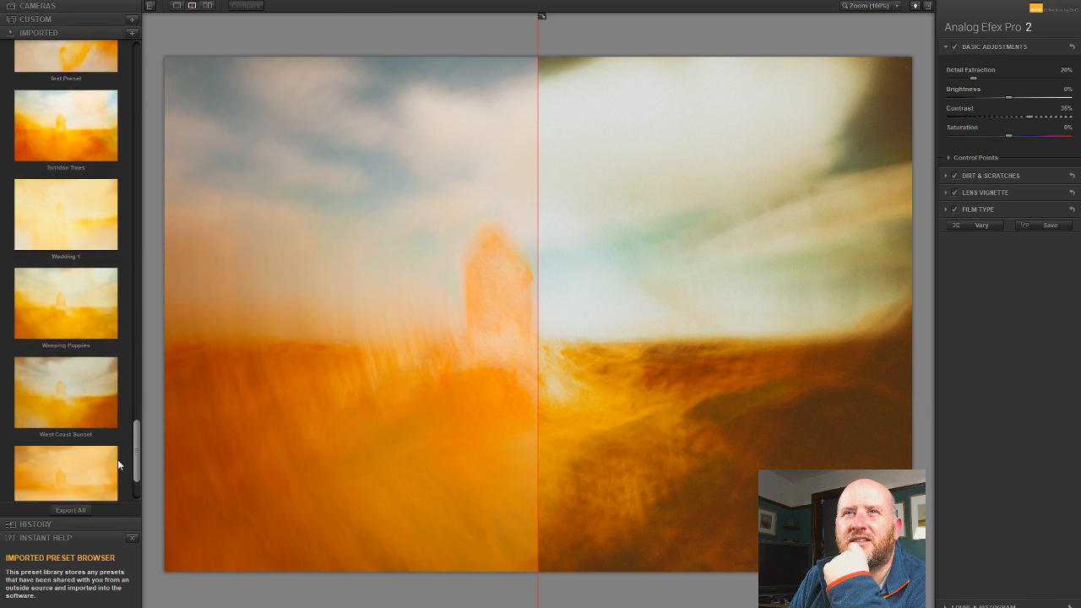
scroll(118, 473, "down", 1)
left_click_drag(120, 491, 186, 62)
- Show the custom presets and move the split-preview divider to the image's left edge so the effect covers the whole picture
left_click(43, 19)
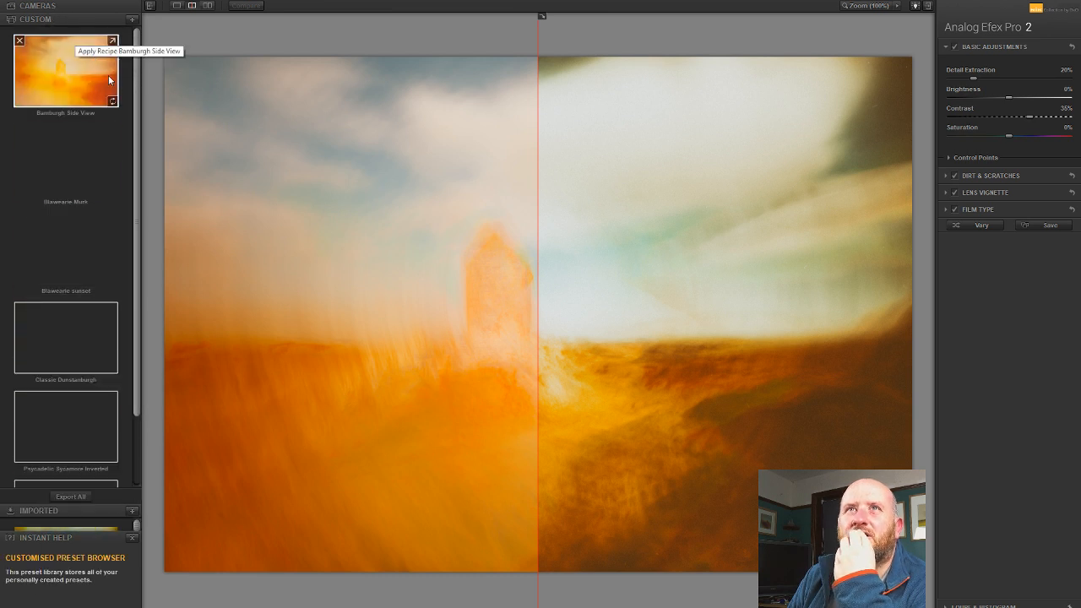
mouse_move(137, 107)
left_mouse_down()
mouse_move(140, 208)
mouse_move(139, 100)
left_mouse_up()
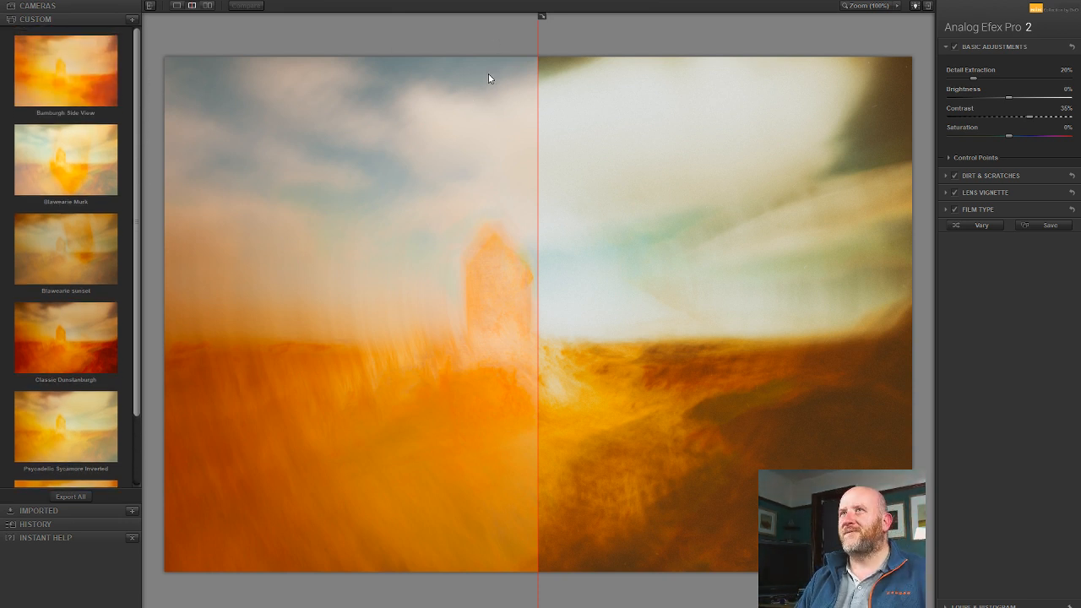
left_click_drag(533, 36, 166, 36)
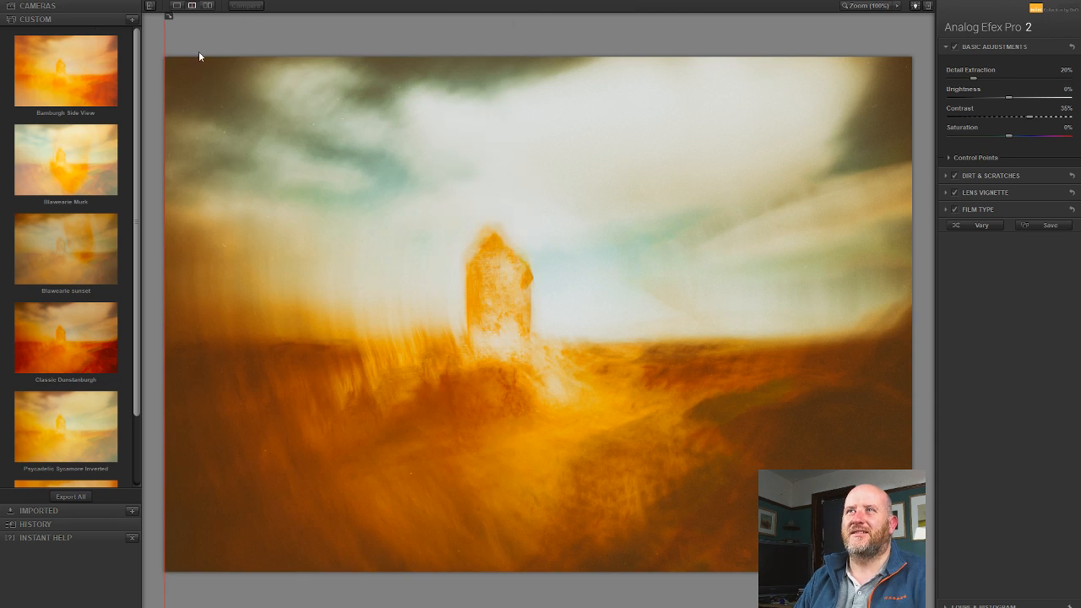
- Try the custom presets Bamburgh Side View and Classic Dunstanburgh on the image
left_click(75, 76)
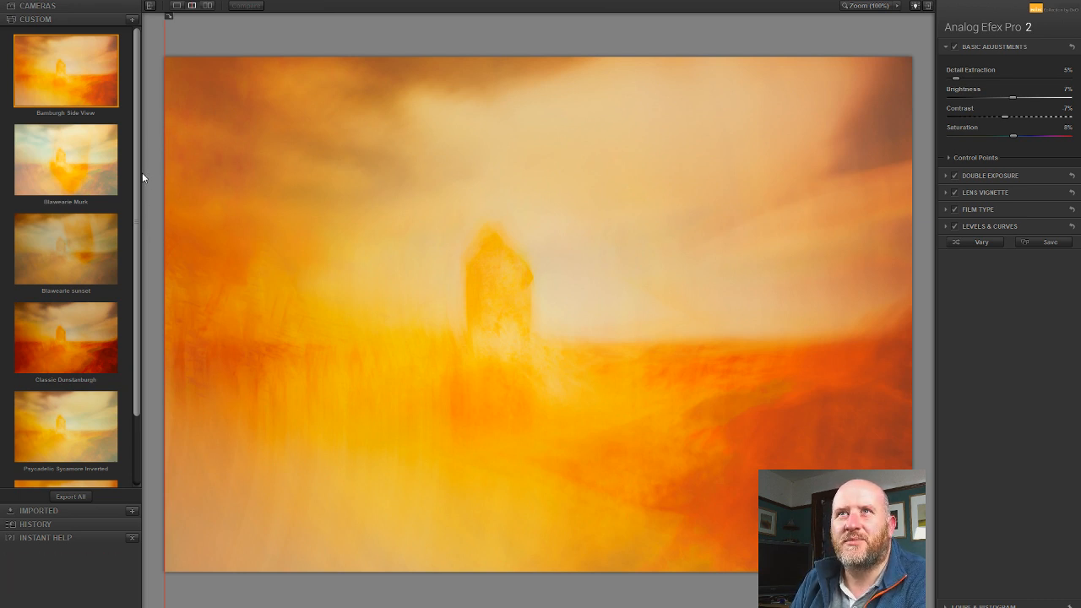
left_click_drag(137, 178, 131, 257)
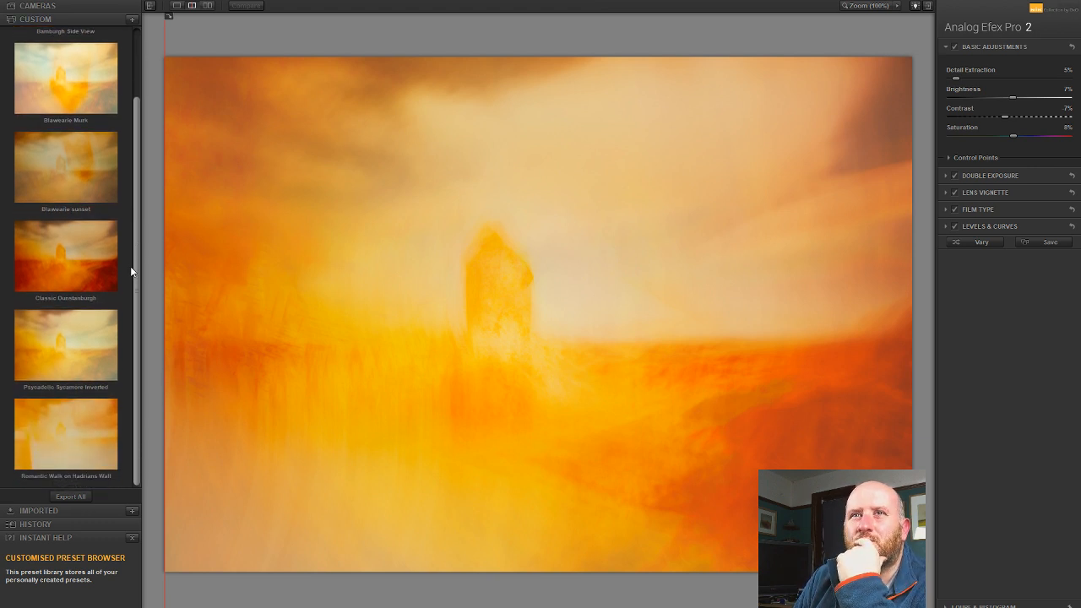
left_click(78, 260)
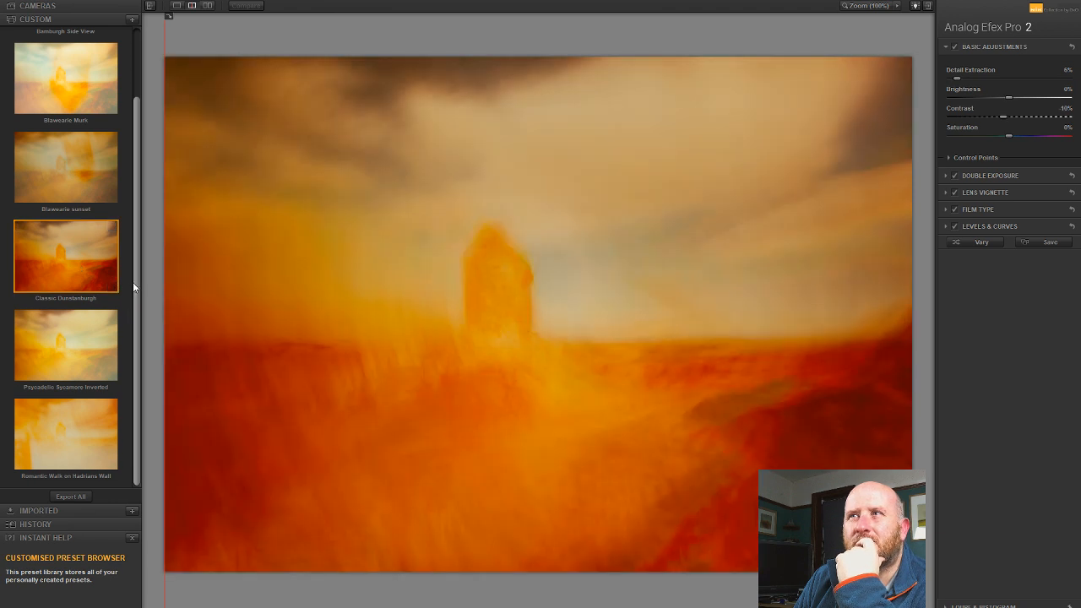
- Try the imported presets Autumn Fall and Buttermere Blue on the image
left_click_drag(139, 245, 143, 122)
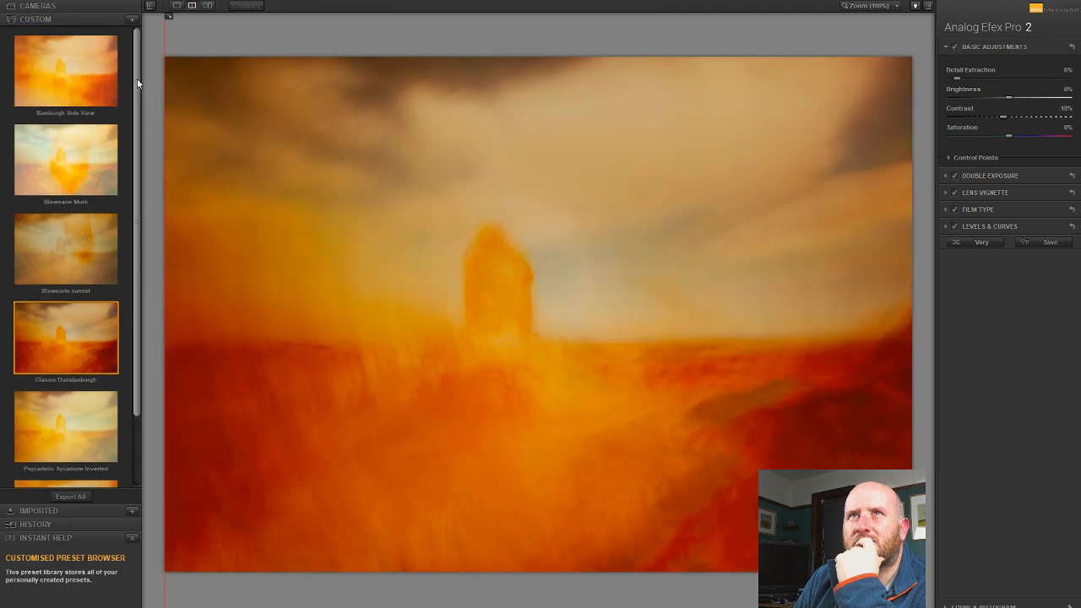
left_click(65, 508)
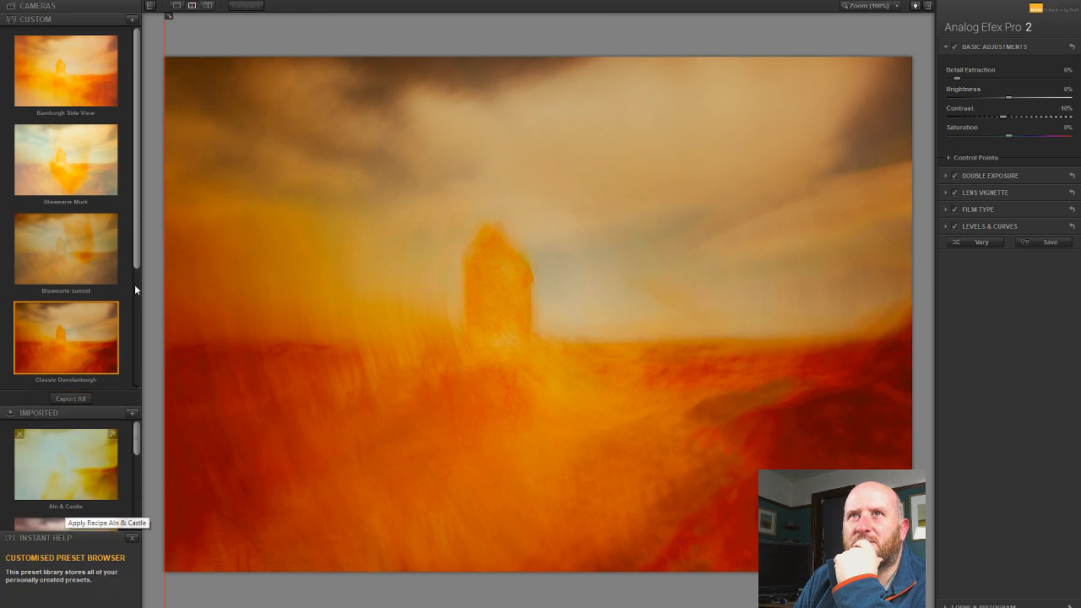
left_click_drag(136, 79, 137, 92)
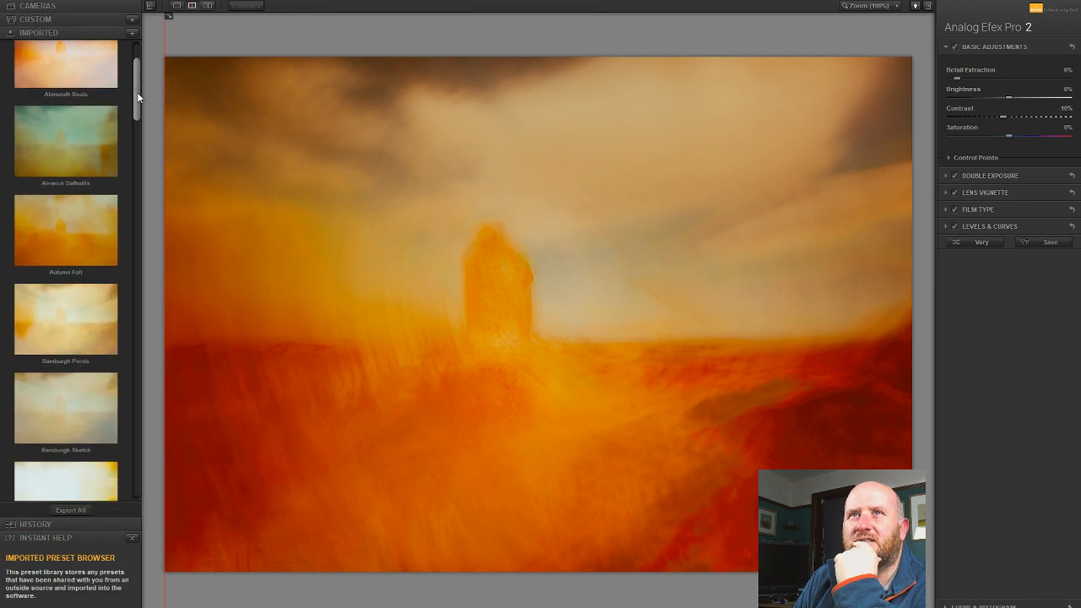
left_click(76, 246)
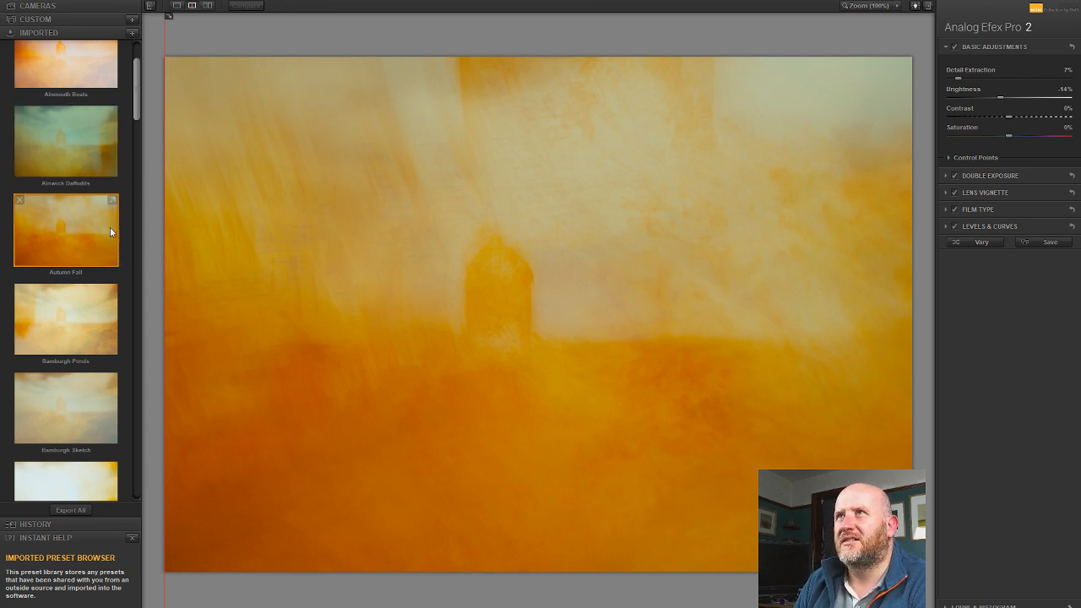
left_click_drag(136, 108, 90, 189)
left_click(68, 198)
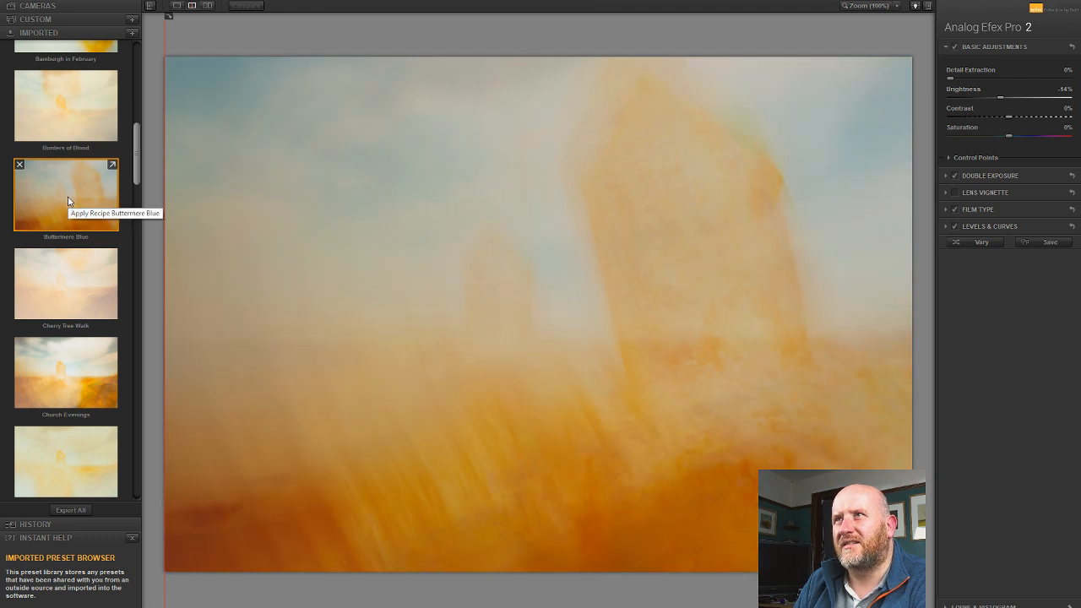
- Try the imported presets Church Hill Sketches and Dunstanburgh Sunset, and browse the presets that follow them
left_click_drag(135, 166, 135, 219)
left_click(71, 159)
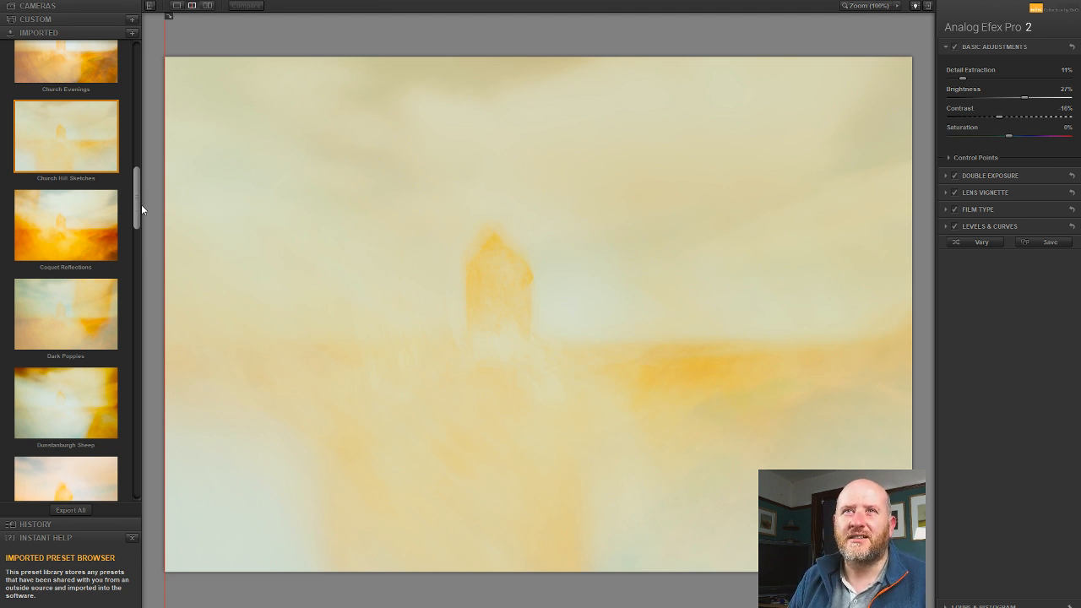
scroll(136, 221, "down", 3)
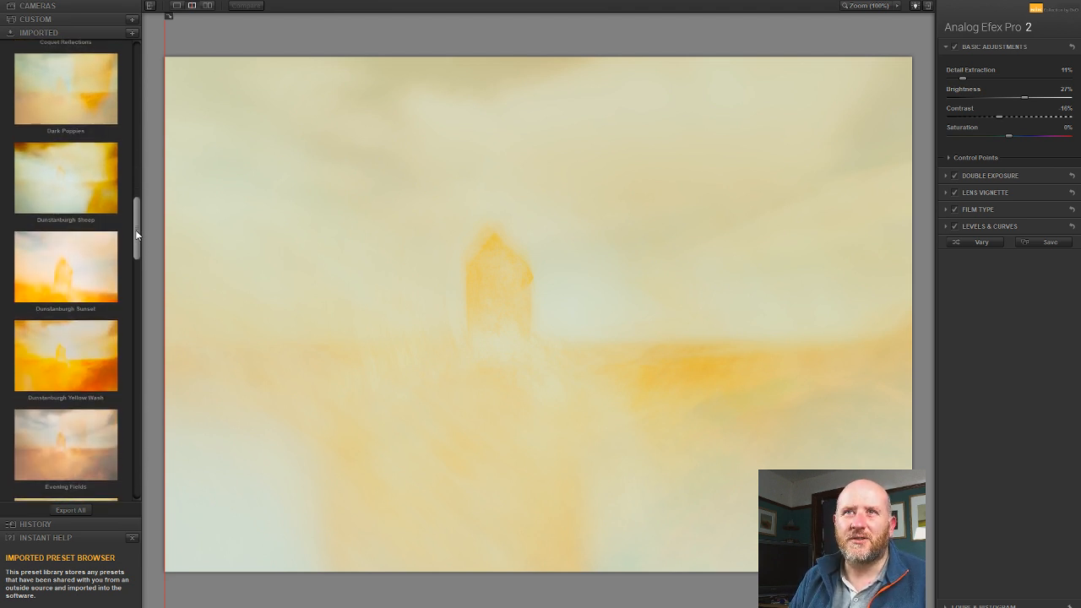
left_click(74, 296)
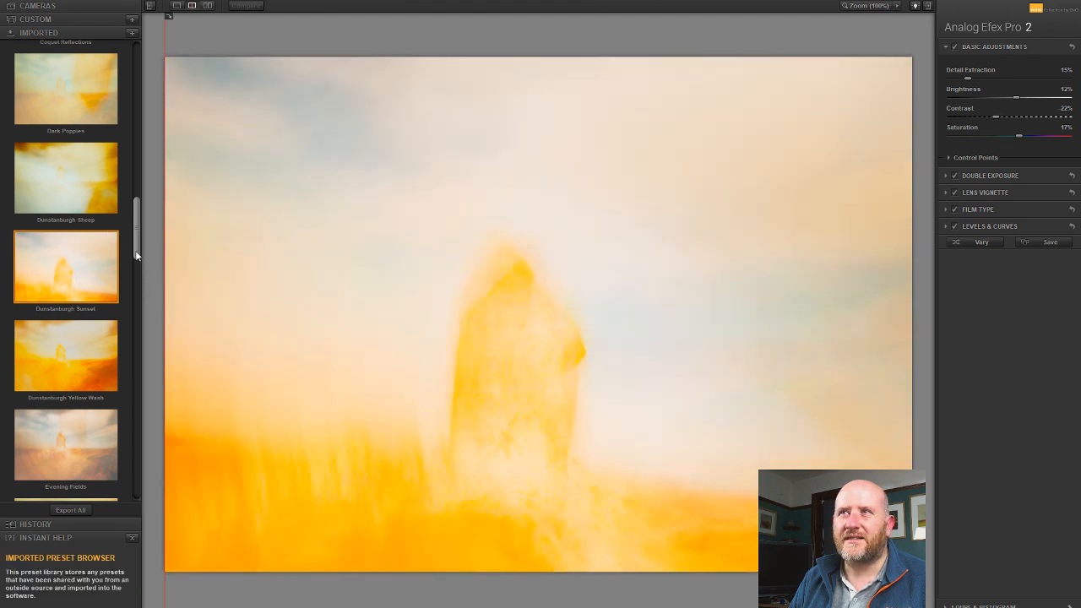
scroll(133, 270, "down", 3)
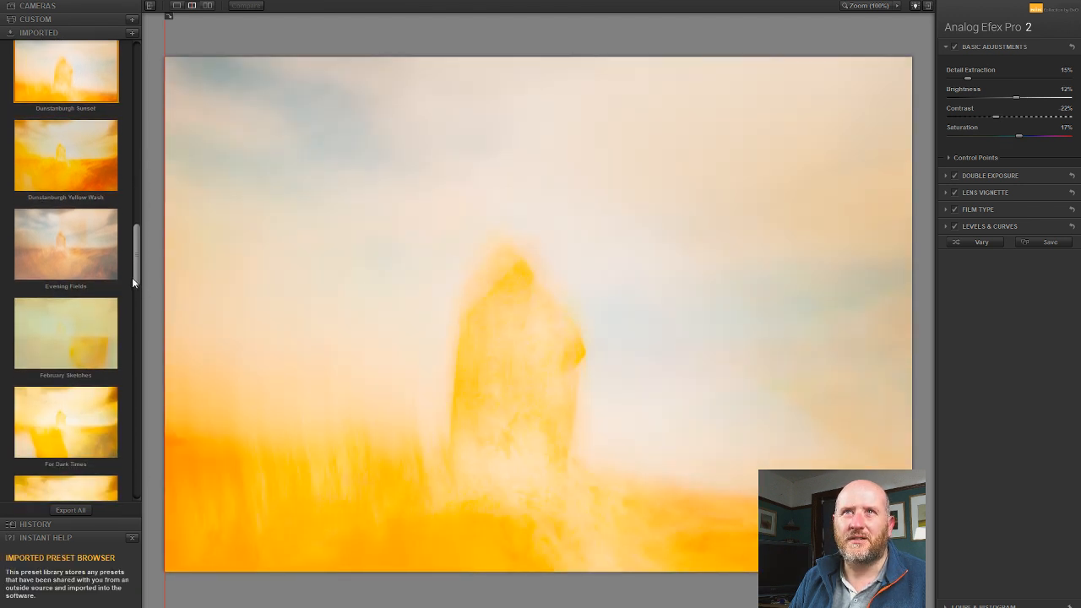
scroll(133, 278, "up", 2)
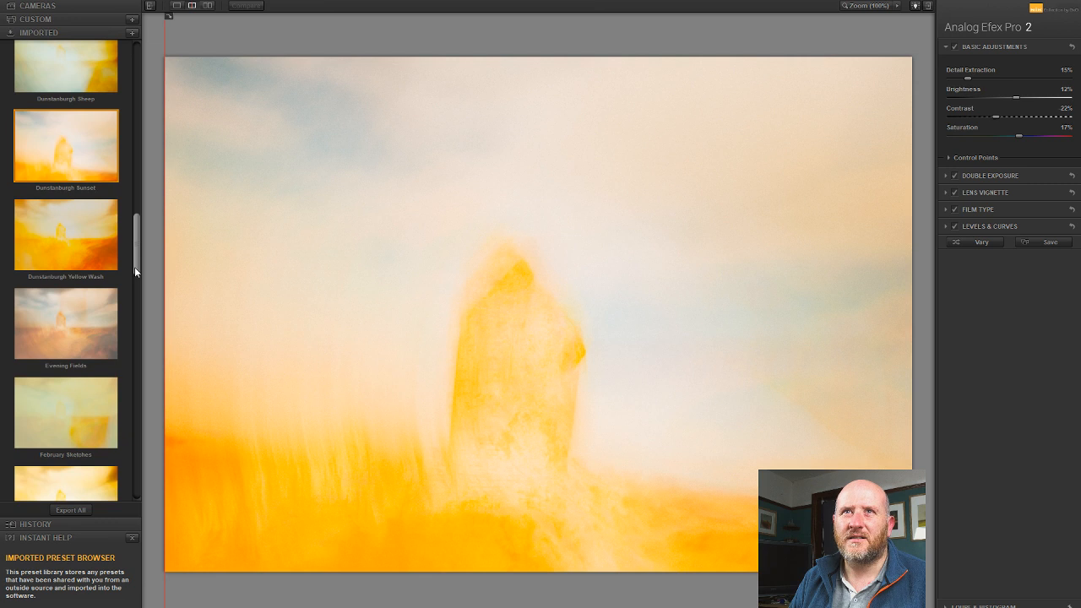
left_click_drag(134, 267, 137, 303)
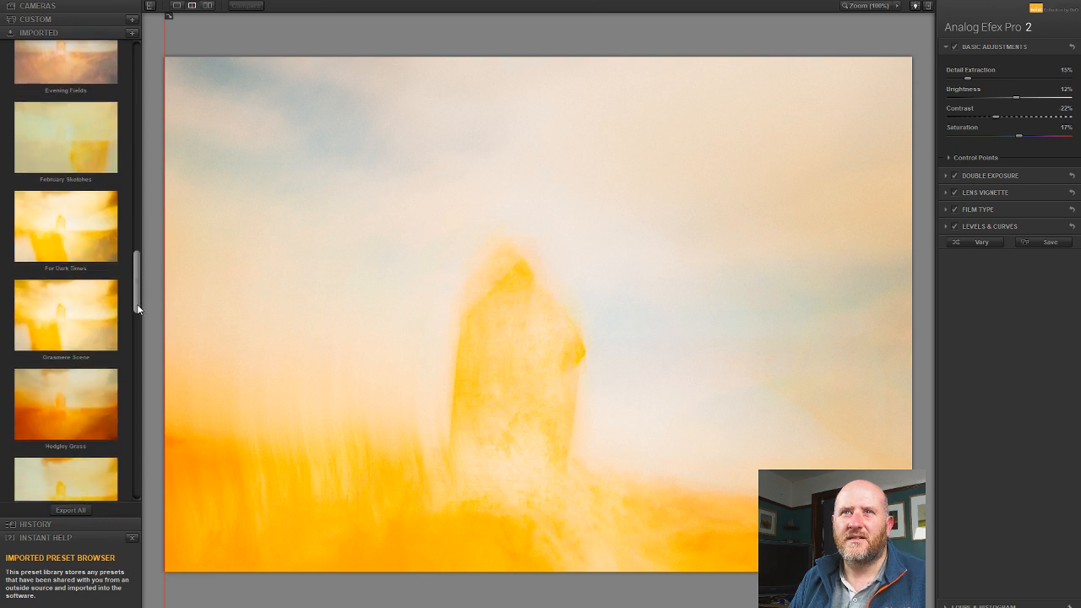
- Try the imported Hedgley Grass preset, followed by Newlands Corner with its second exposure moved down to the photo's lower edge
left_click(79, 409)
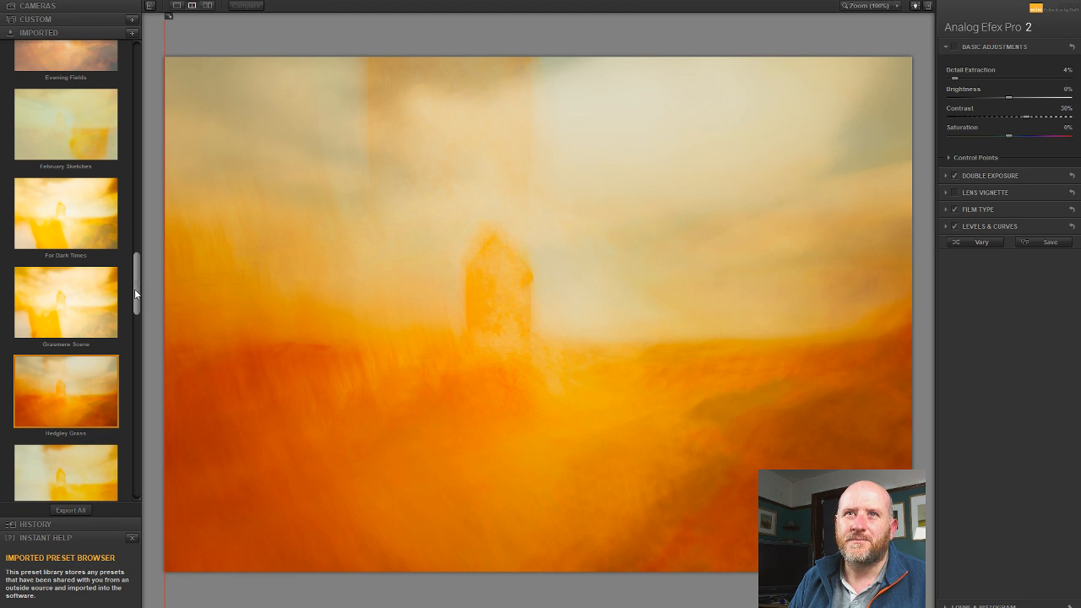
left_click_drag(134, 289, 136, 341)
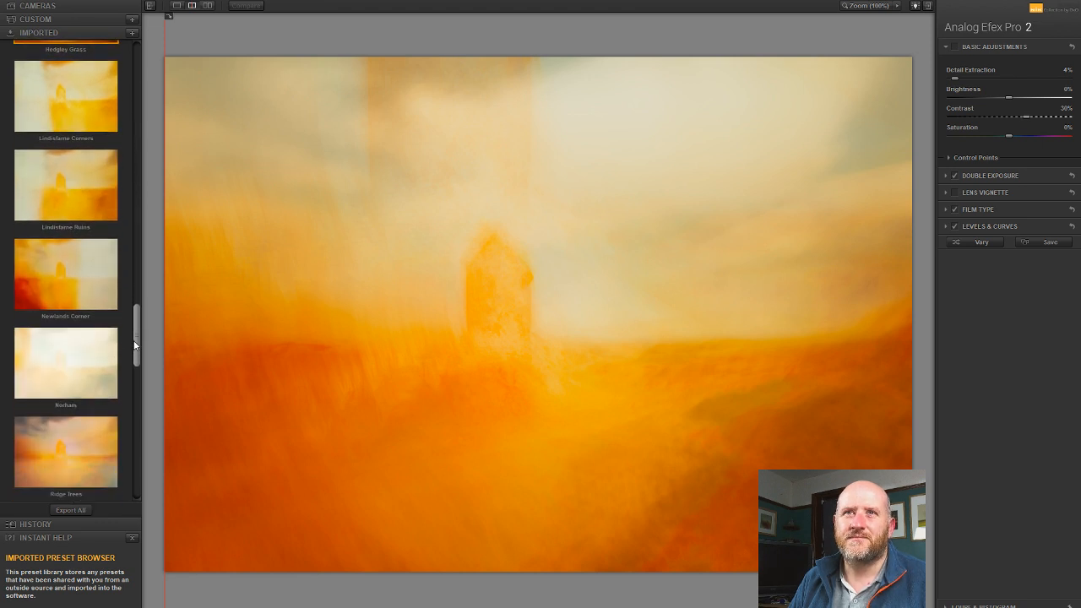
left_click(64, 291)
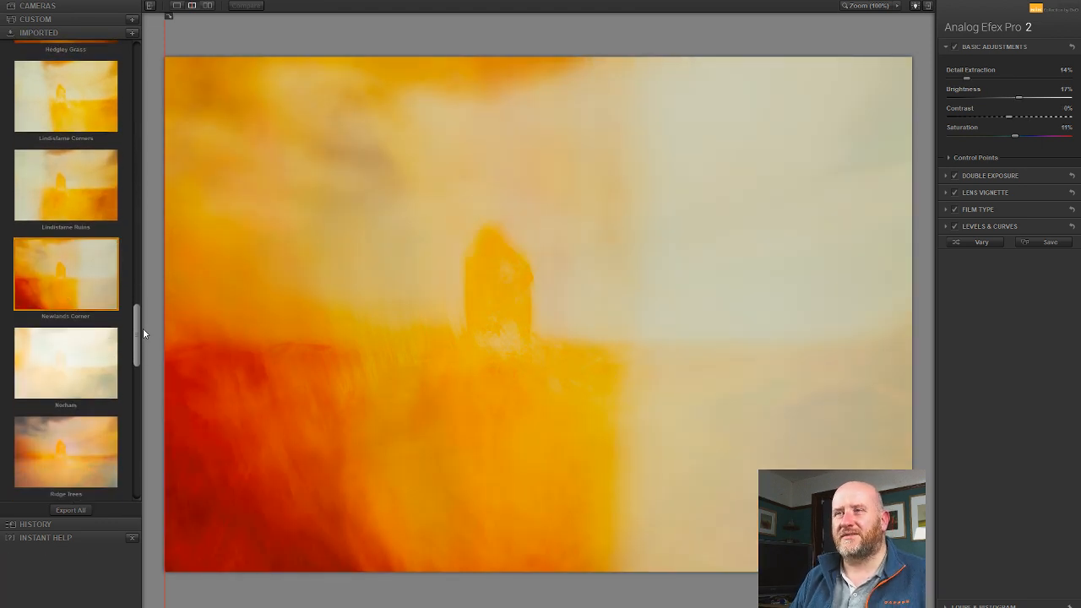
left_click(977, 175)
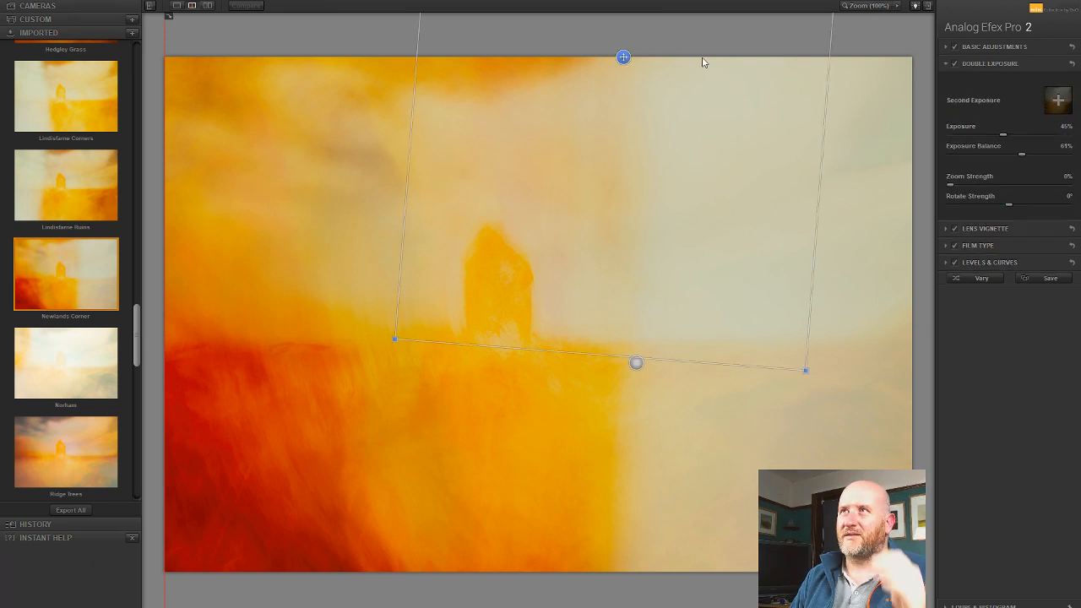
left_click_drag(623, 56, 546, 572)
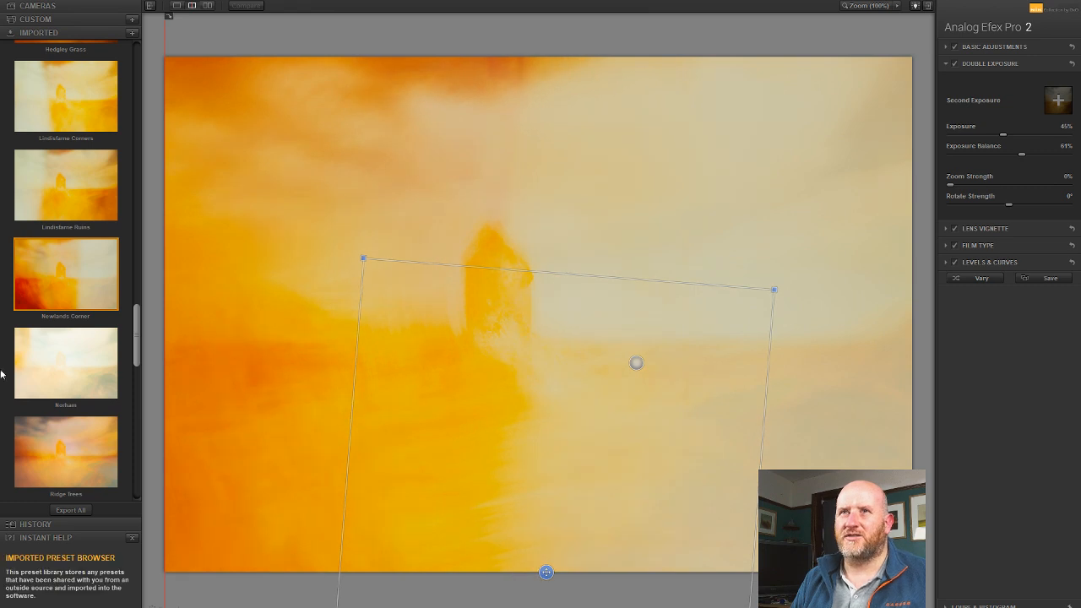
- Try the imported presets Ridge Trees, Torridon Trees, Wedding 1 and York Autumn Parks one after another on the photo
left_click(59, 461)
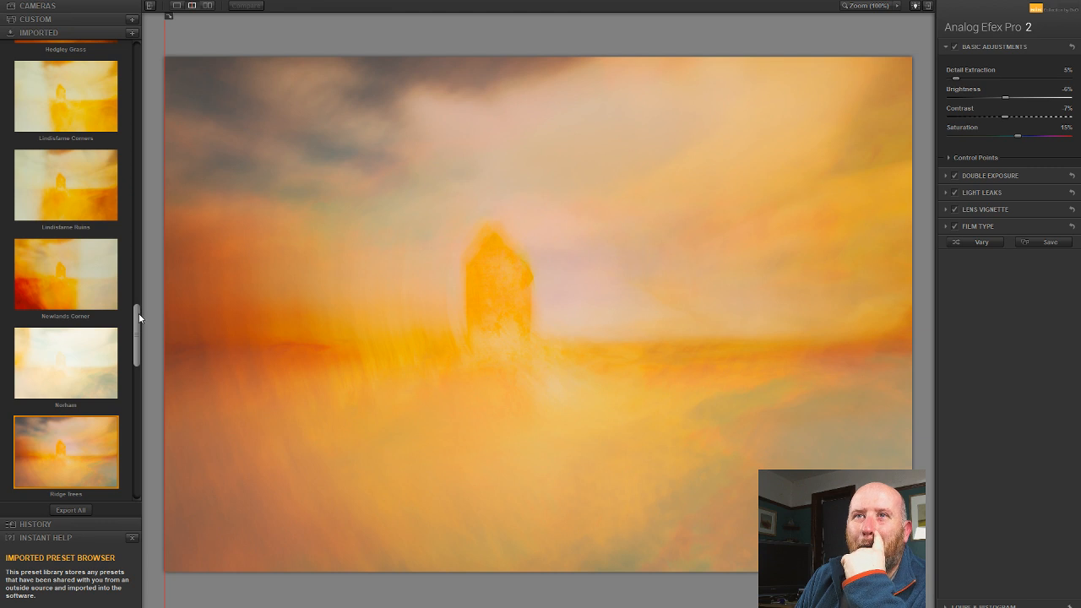
left_click_drag(139, 313, 120, 410)
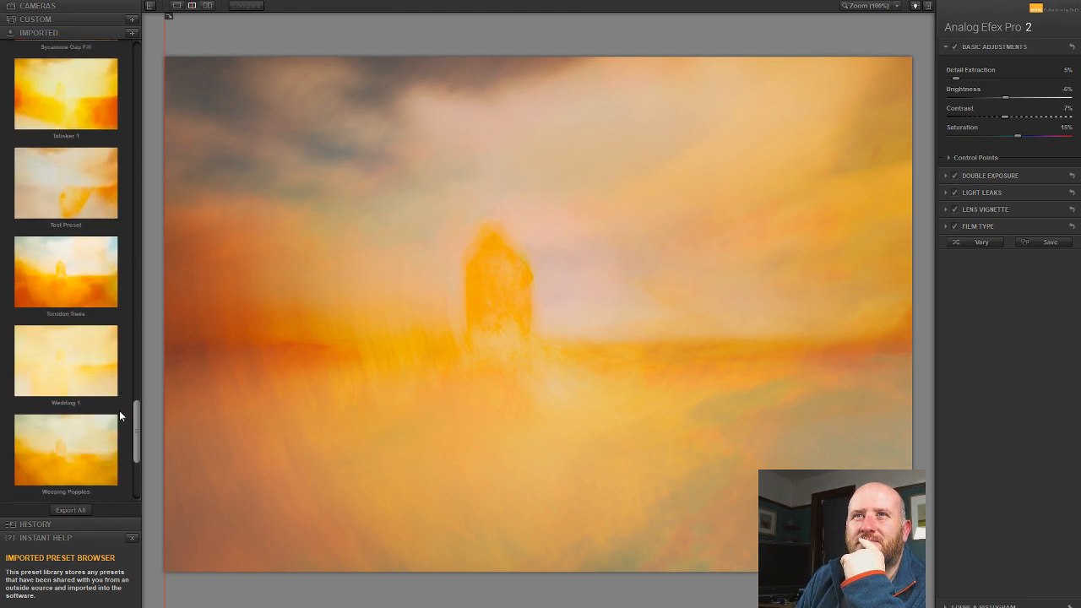
left_click(59, 296)
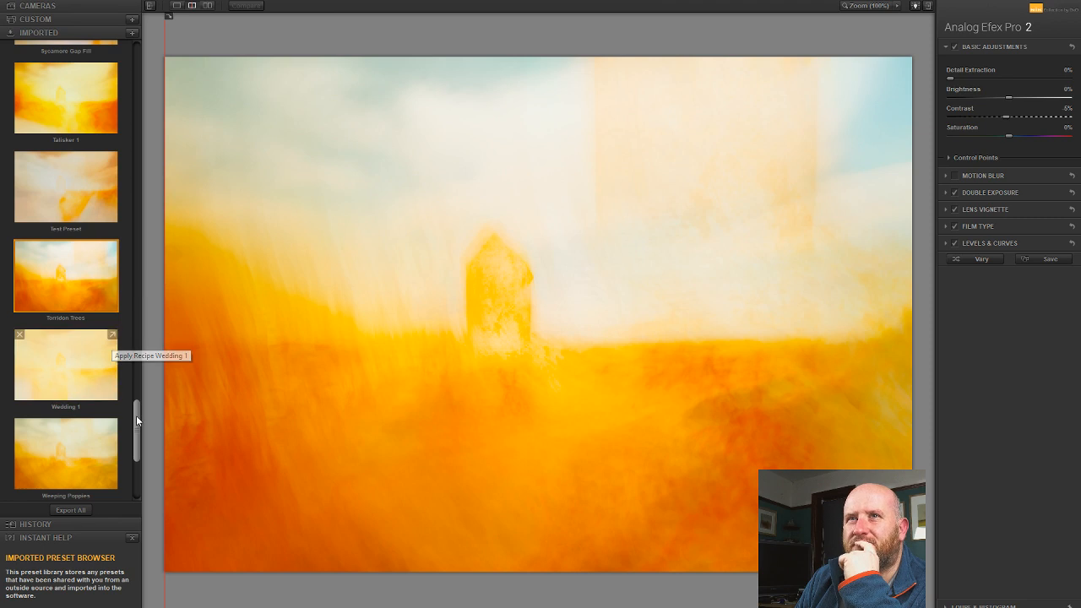
left_click_drag(136, 416, 136, 450)
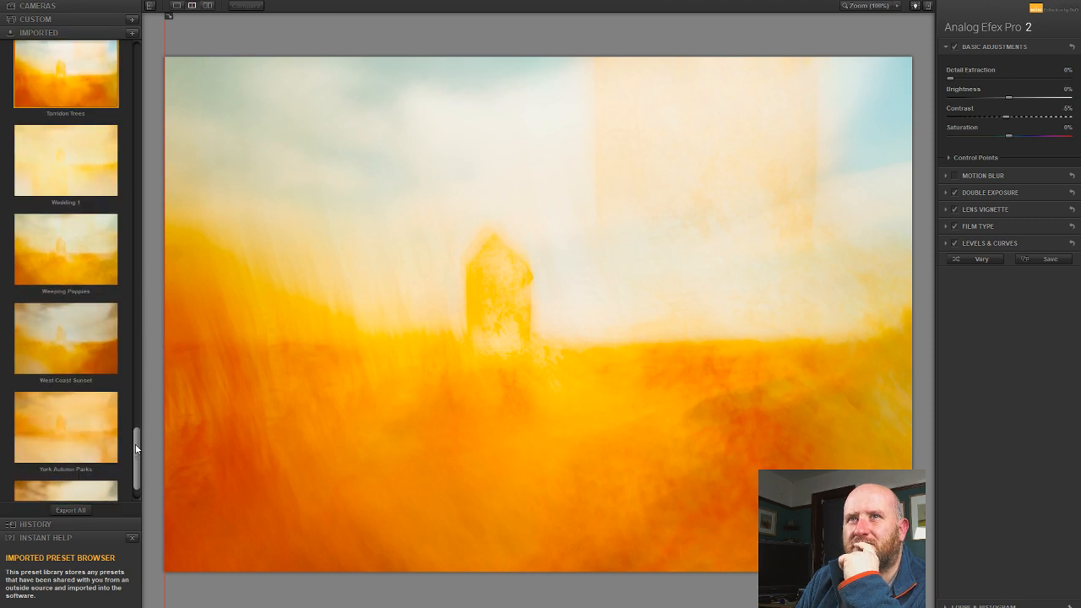
left_click(74, 187)
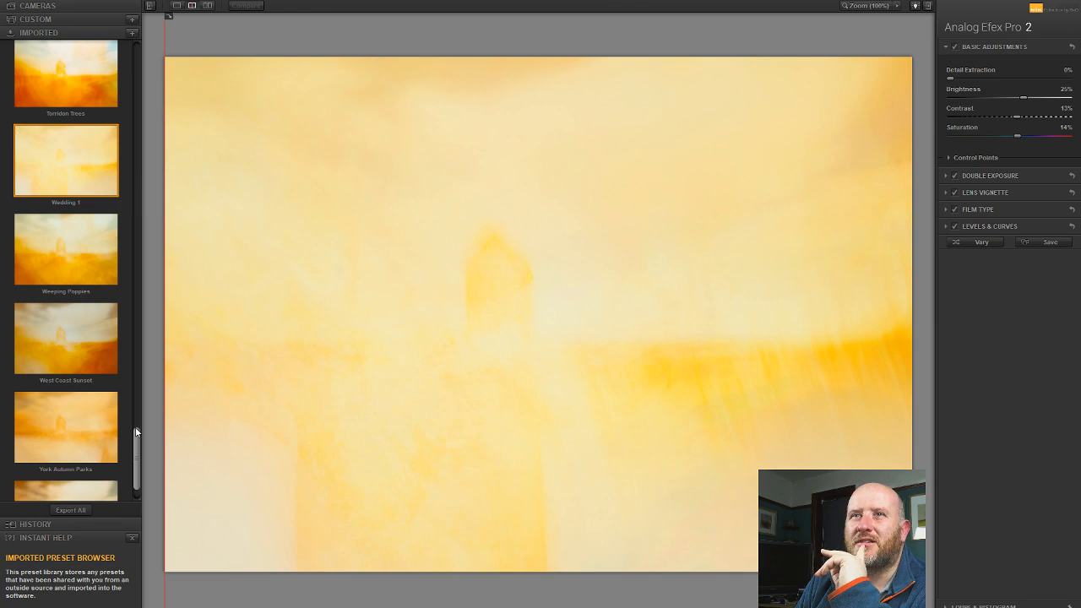
left_click_drag(135, 439, 134, 458)
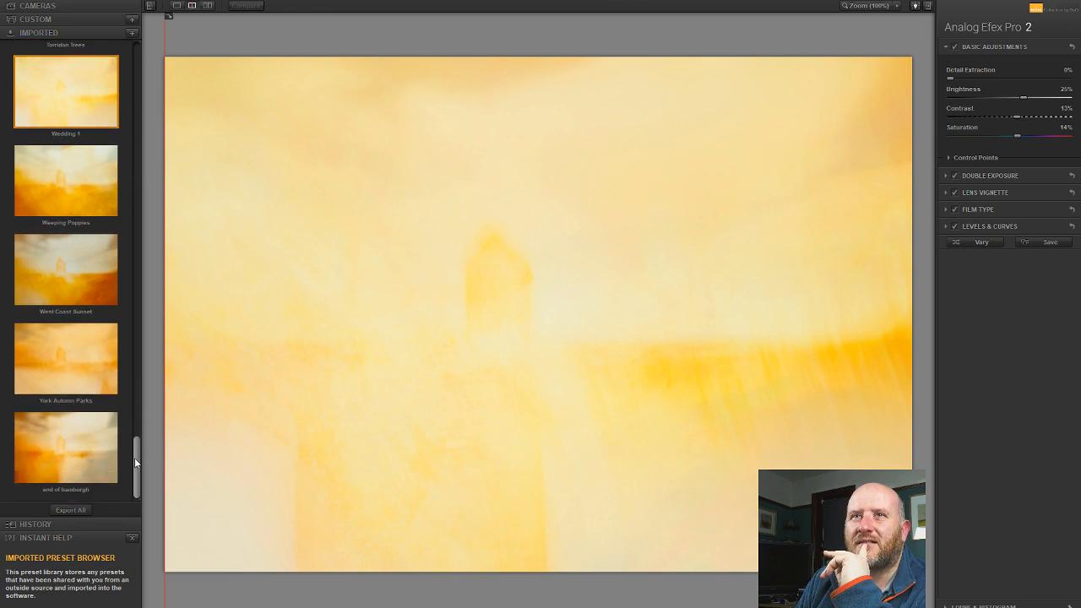
left_click(62, 370)
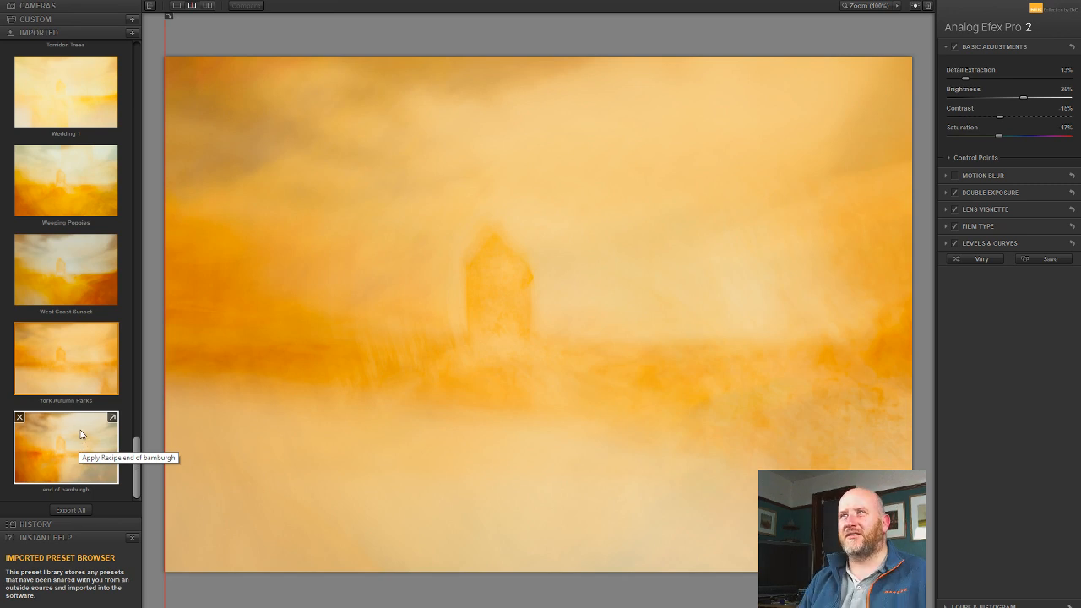
- Apply the imported end of bamburgh preset and shift and rotate its second exposure to the right of the tower
left_click(71, 454)
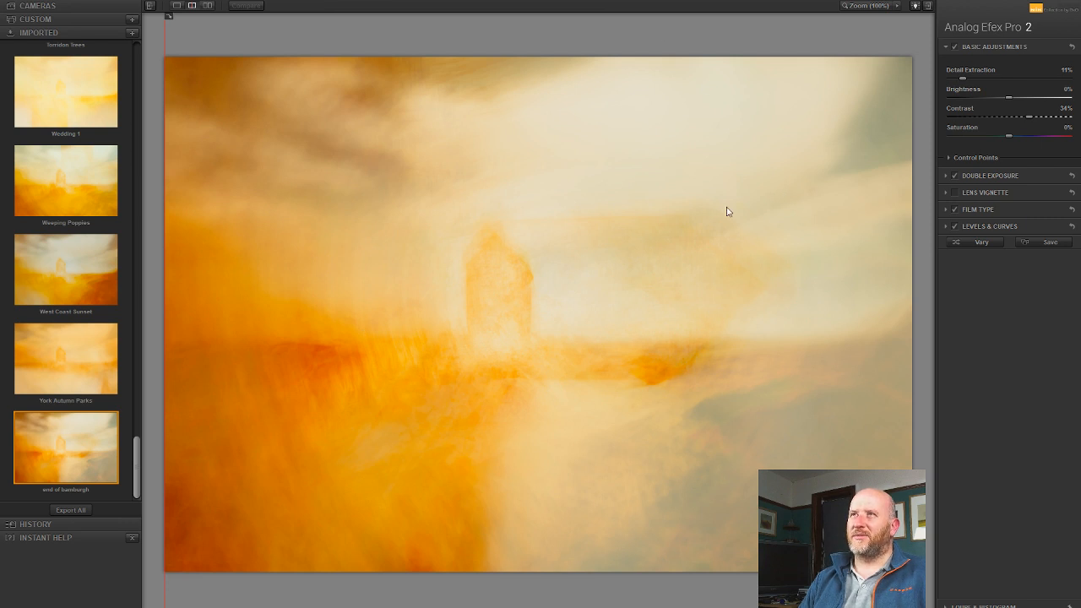
left_click(991, 175)
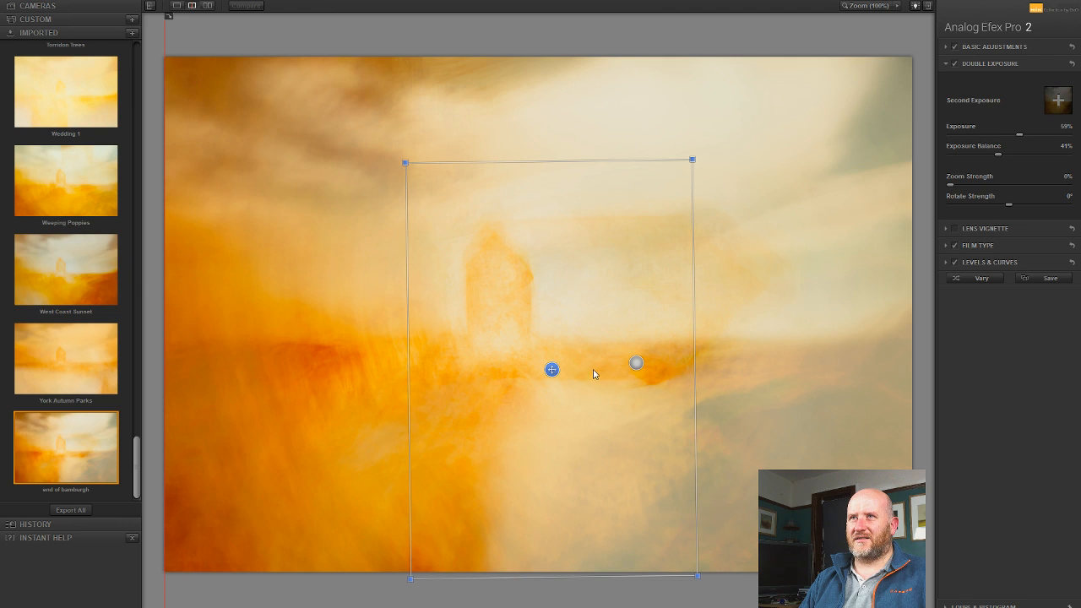
left_click_drag(552, 369, 748, 381)
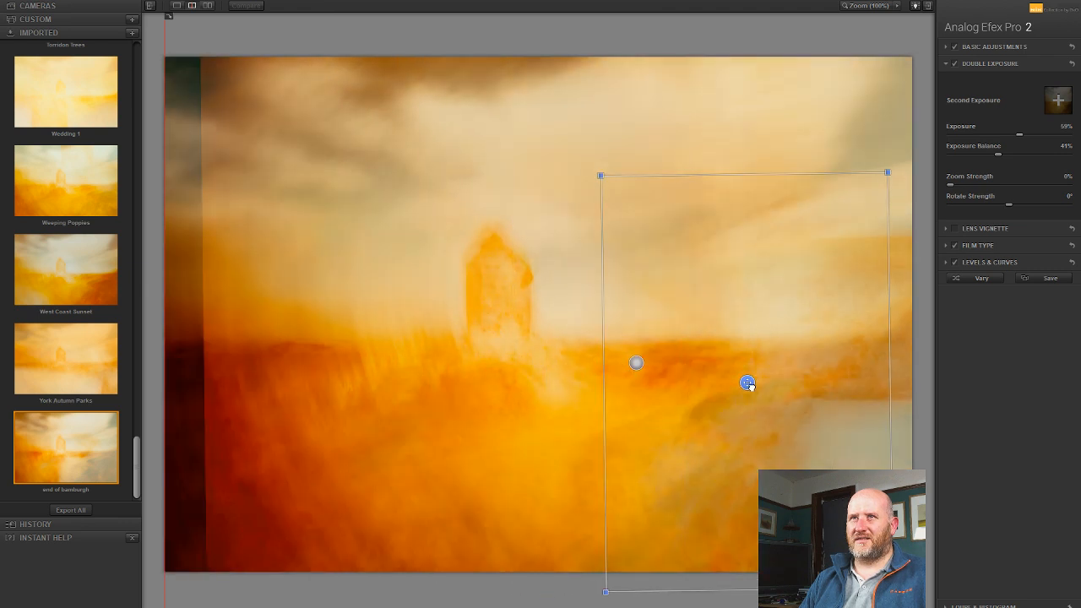
left_click_drag(601, 175, 619, 476)
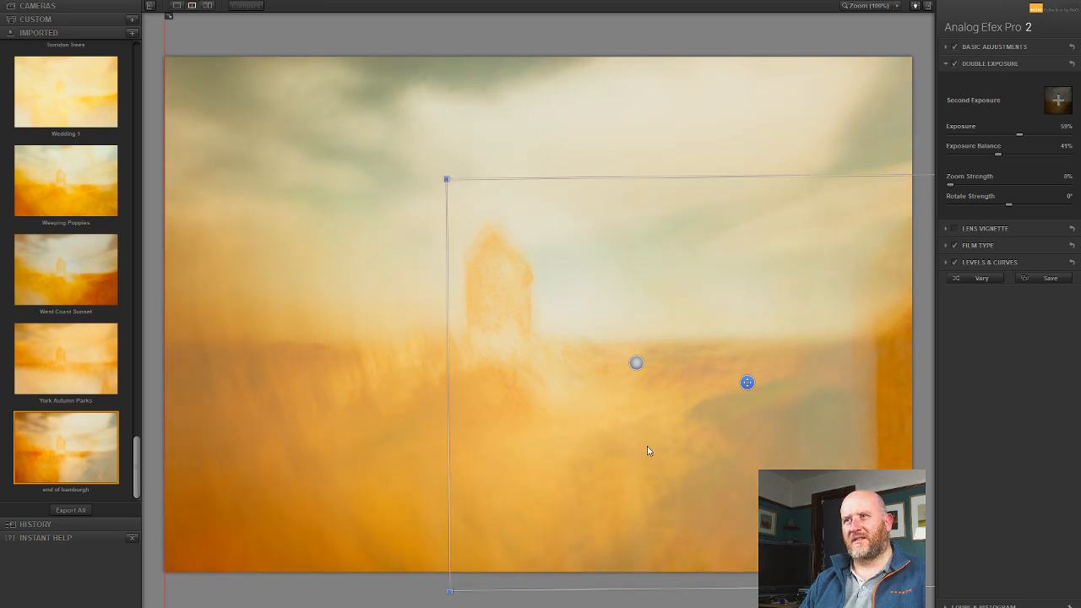
- Straighten the second exposure's frame and reposition it so its center lies right of the tower, just below the horizon
left_click_drag(748, 380, 447, 281)
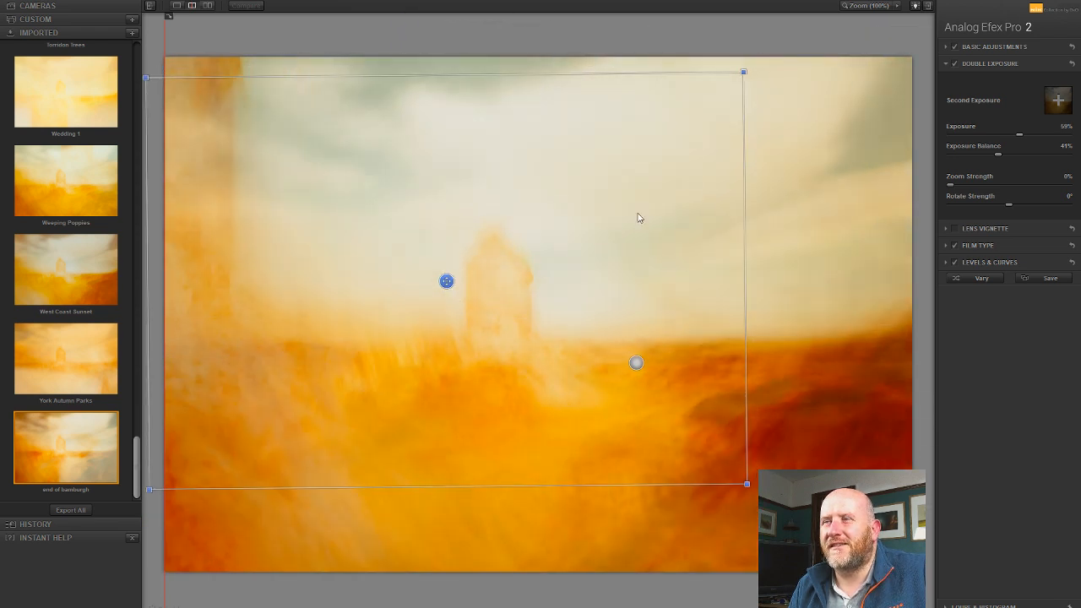
mouse_move(752, 60)
left_mouse_down()
mouse_move(806, 193)
mouse_move(754, 71)
left_mouse_up()
left_click_drag(199, 449, 202, 451)
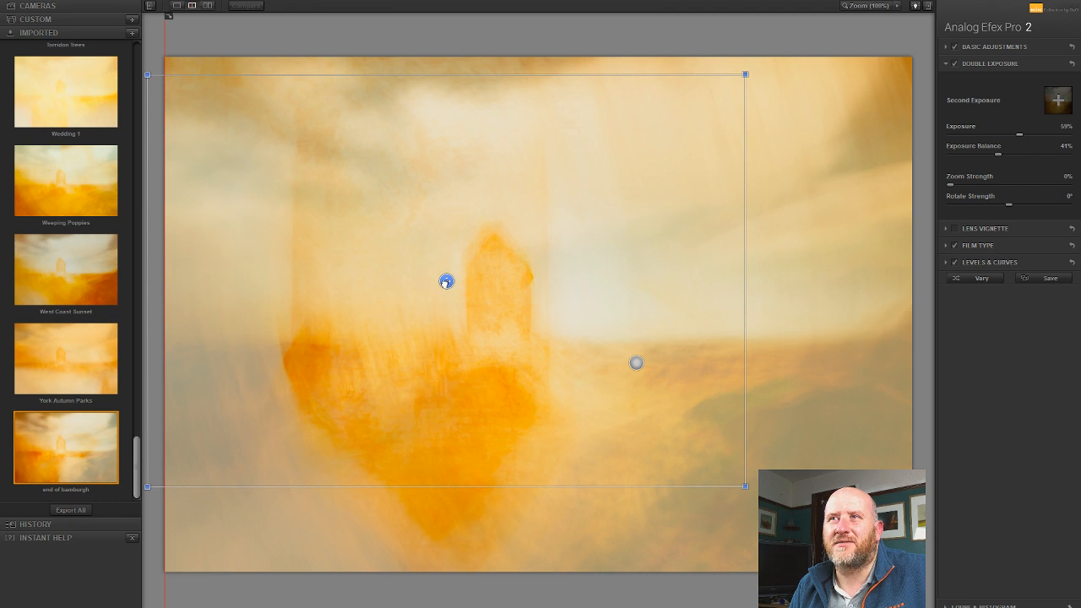
left_click_drag(446, 281, 791, 372)
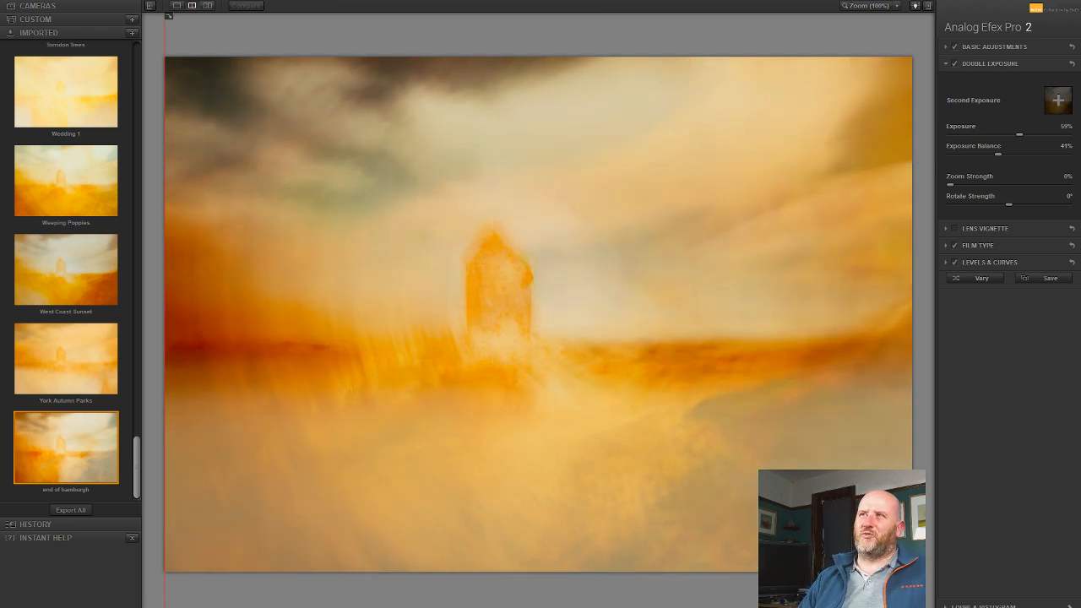
- Set the double exposure's Exposure Balance to 50% and its Exposure to 70%
left_click(1000, 157)
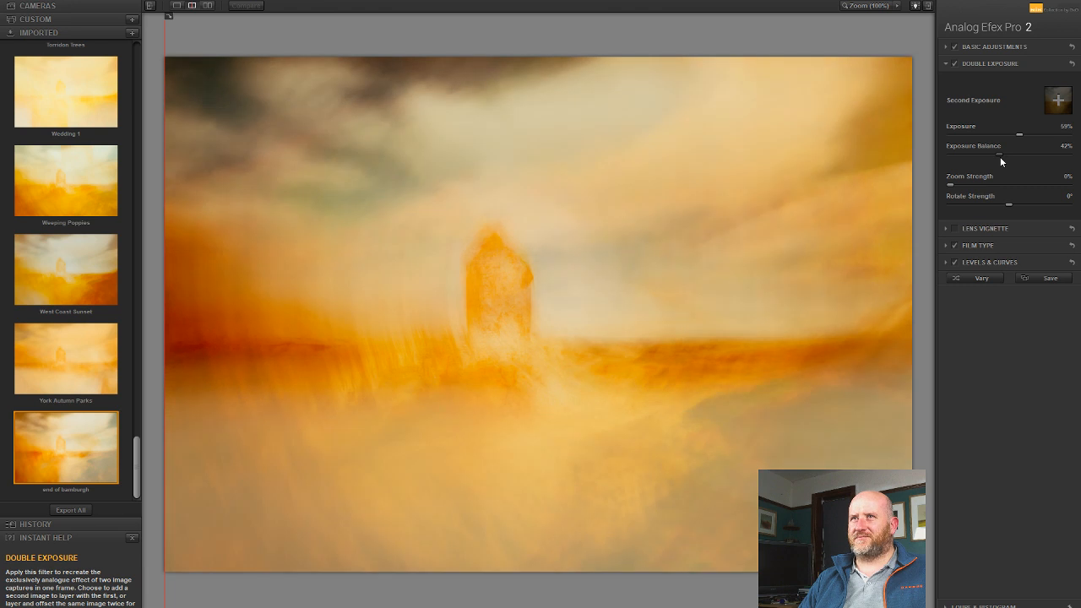
double_click(999, 156)
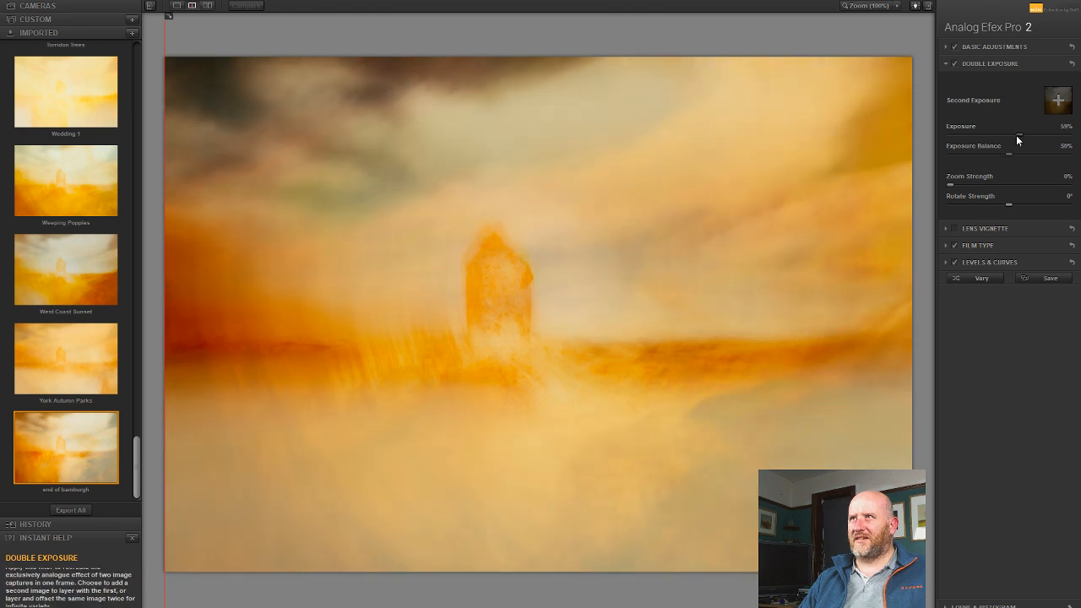
mouse_move(1017, 135)
left_mouse_down()
mouse_move(996, 133)
mouse_move(1050, 135)
mouse_move(1032, 137)
left_mouse_up()
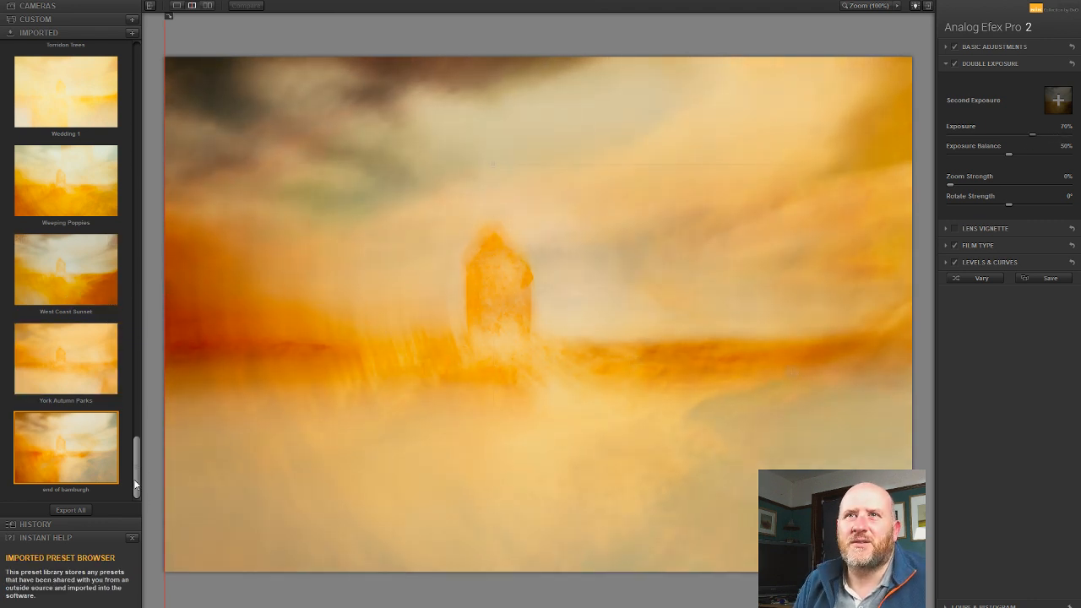
- Apply the custom Bamburgh Side View preset to the photo
scroll(136, 456, "up", 15)
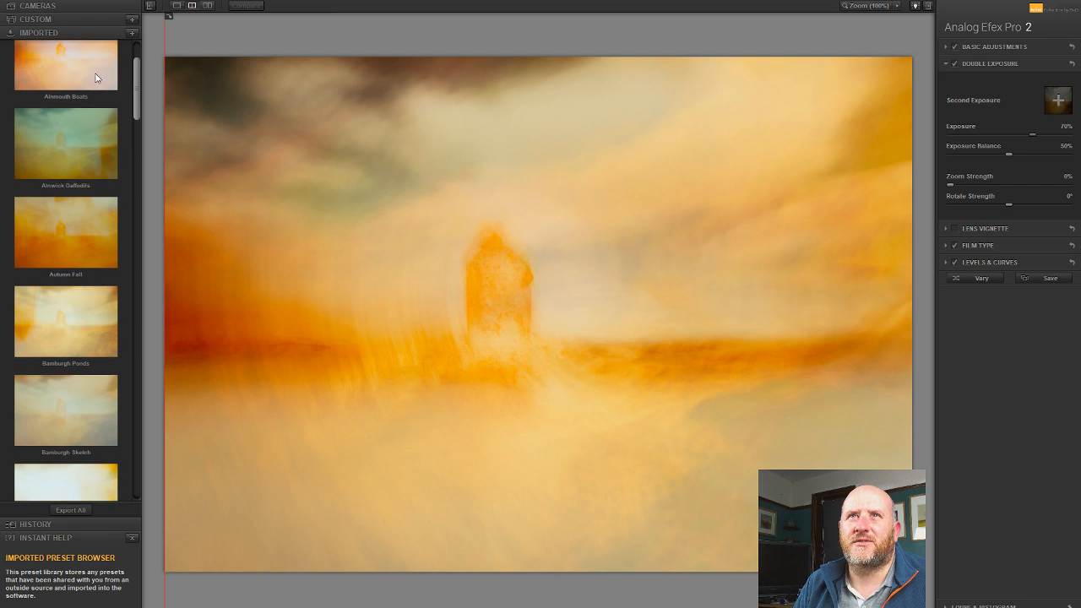
left_click(63, 20)
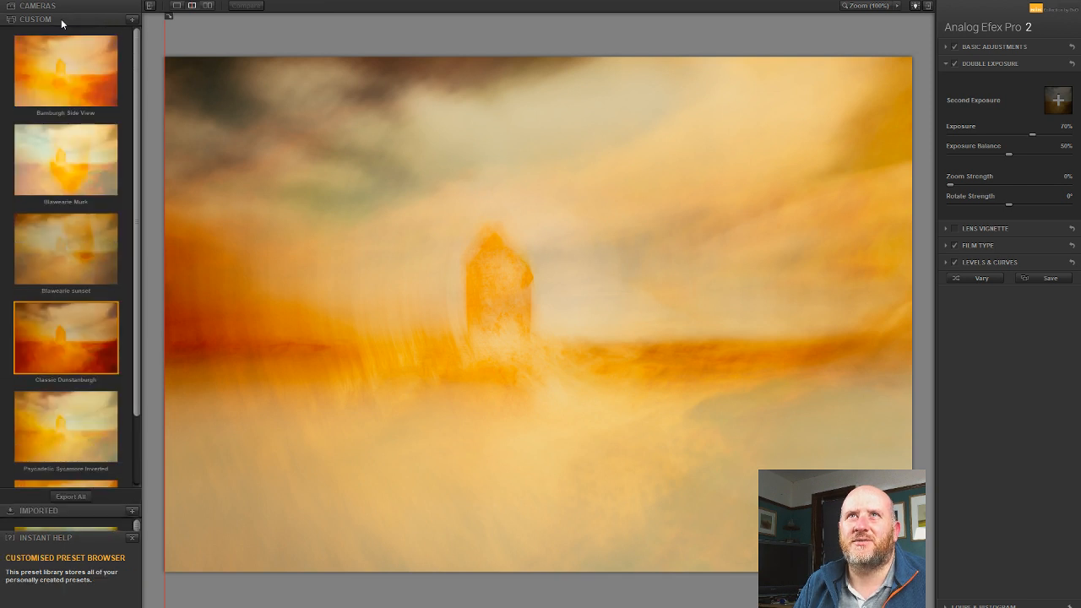
left_click(55, 68)
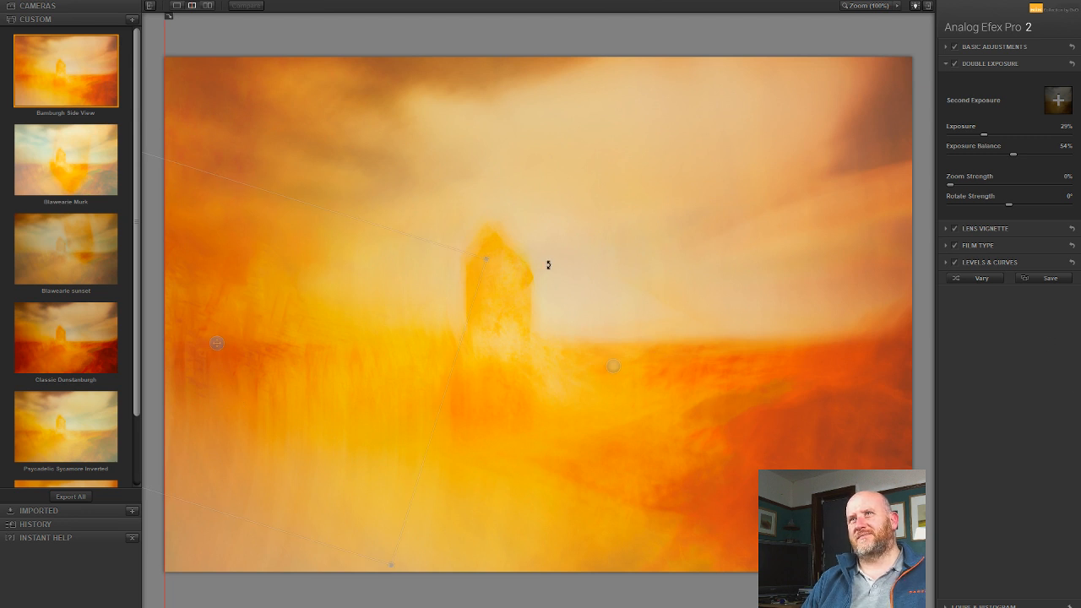
- Rotate and reposition the tilted second exposure so the corner of its frame sits at the base of the tower near the horizon
left_click_drag(495, 256, 535, 283)
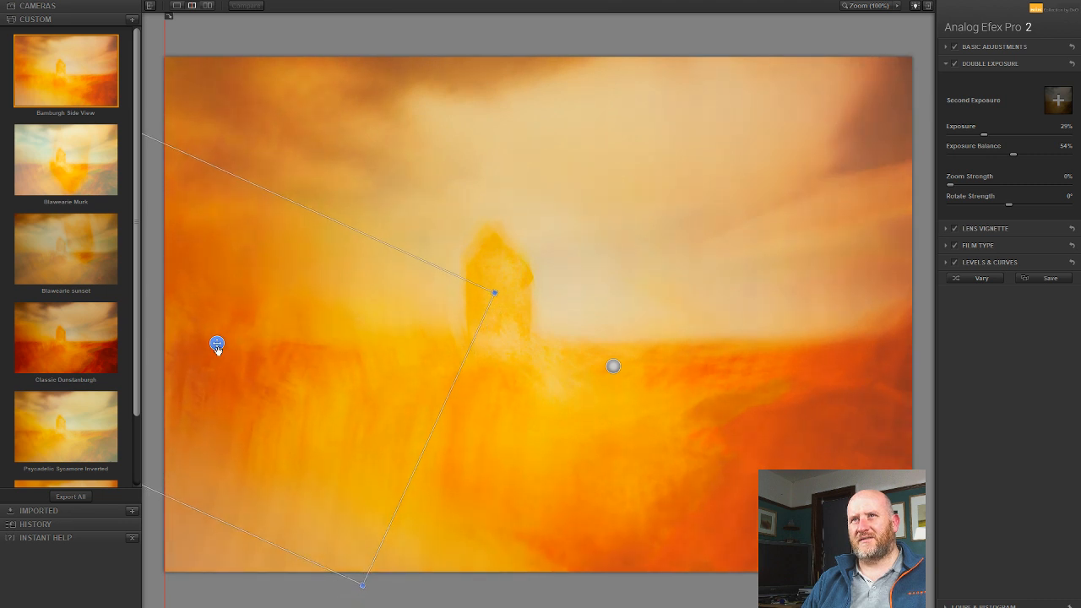
left_click_drag(217, 346, 255, 359)
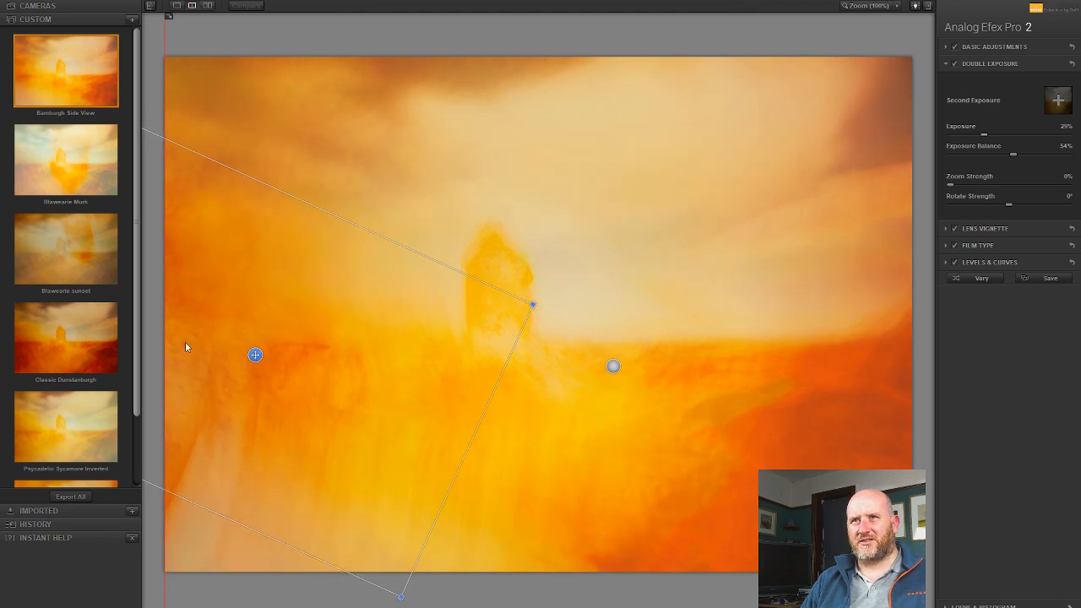
left_click_drag(619, 289, 541, 403)
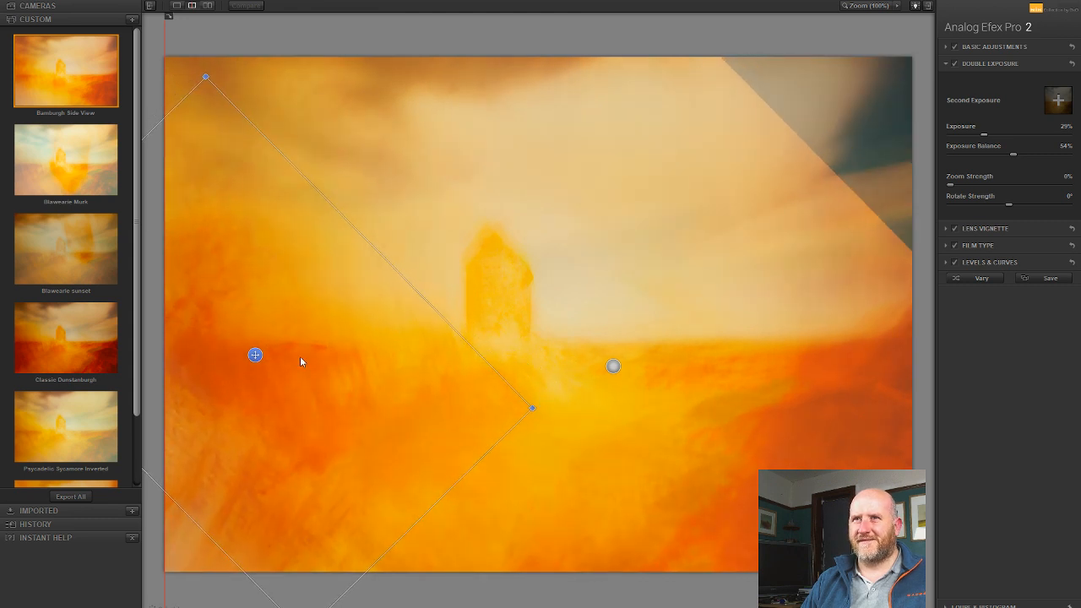
left_click_drag(256, 356, 295, 317)
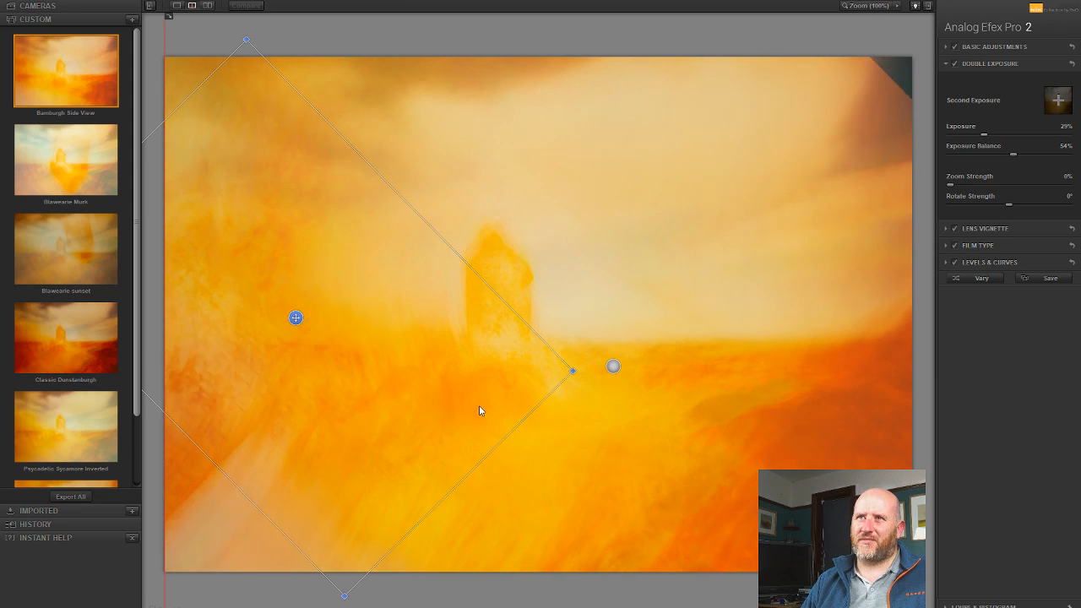
left_click_drag(595, 392, 603, 342)
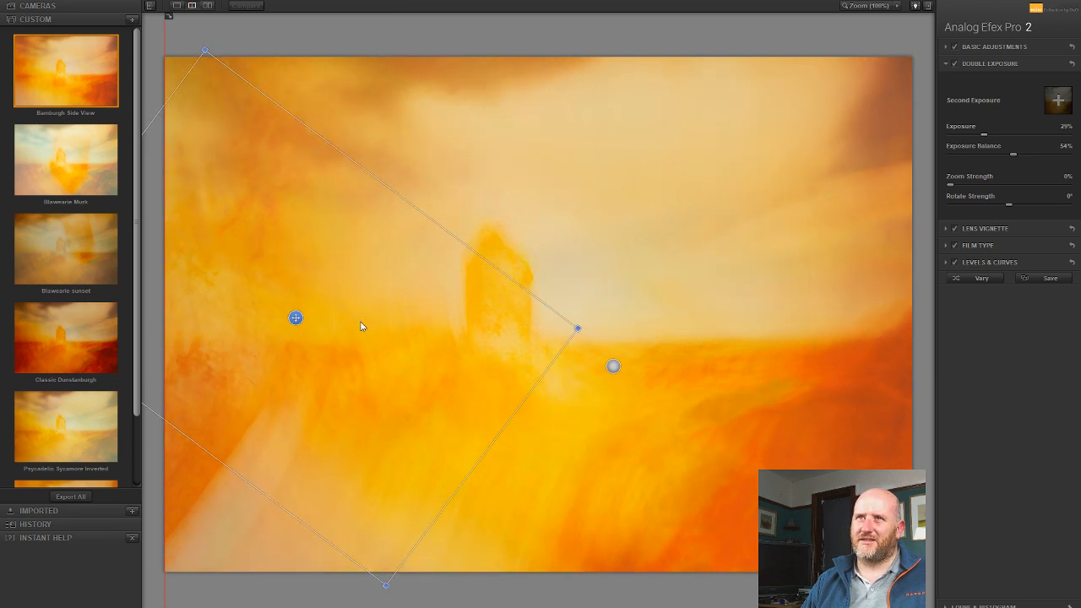
left_click_drag(294, 317, 289, 362)
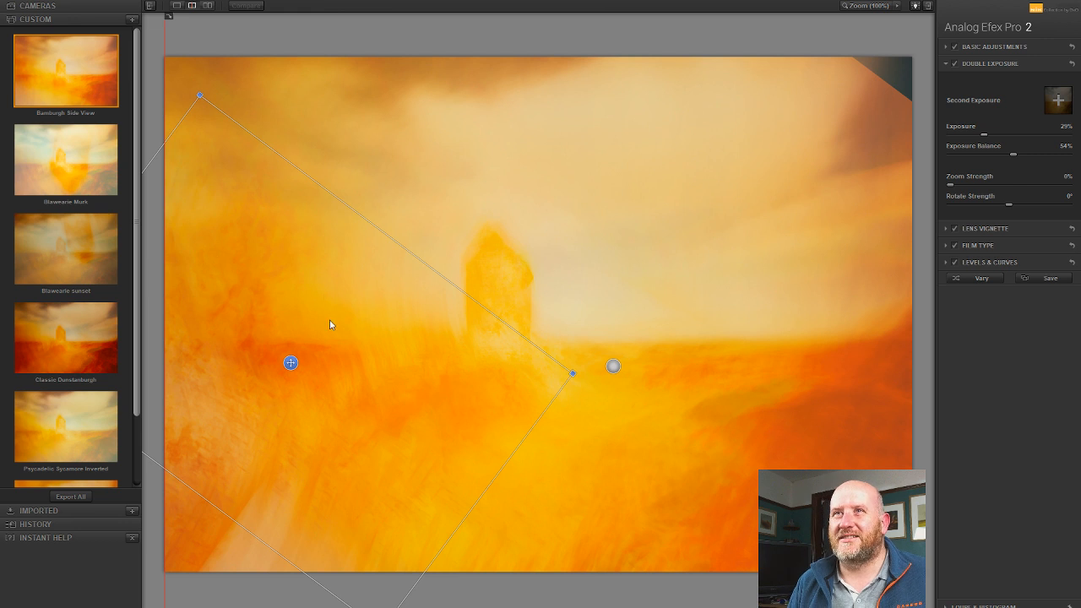
mouse_move(290, 363)
left_mouse_down()
mouse_move(306, 358)
mouse_move(301, 370)
left_mouse_up()
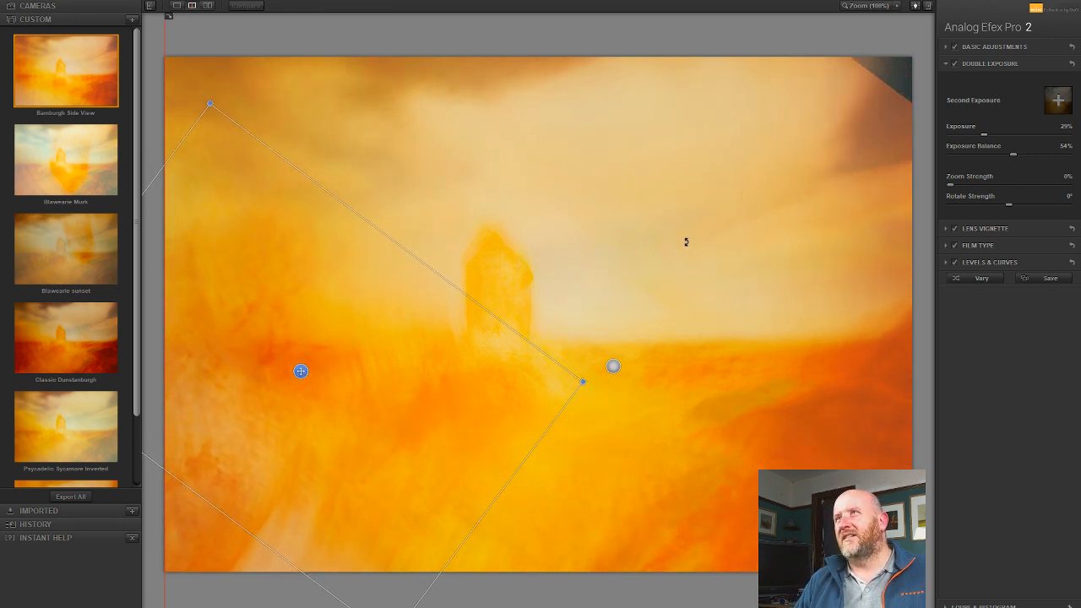
left_click_drag(618, 425, 618, 375)
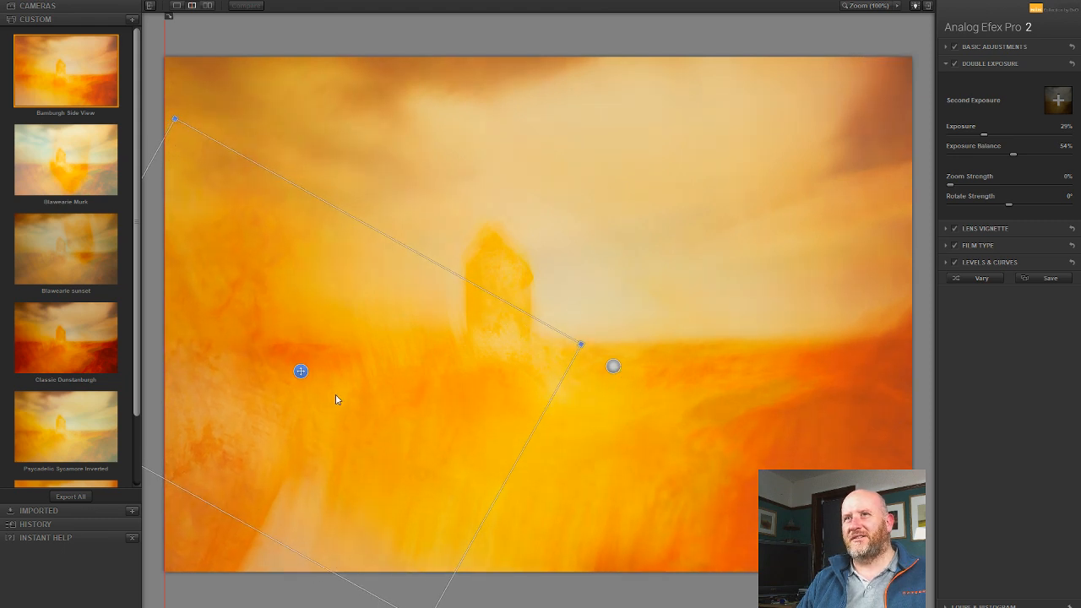
left_click_drag(301, 371, 255, 361)
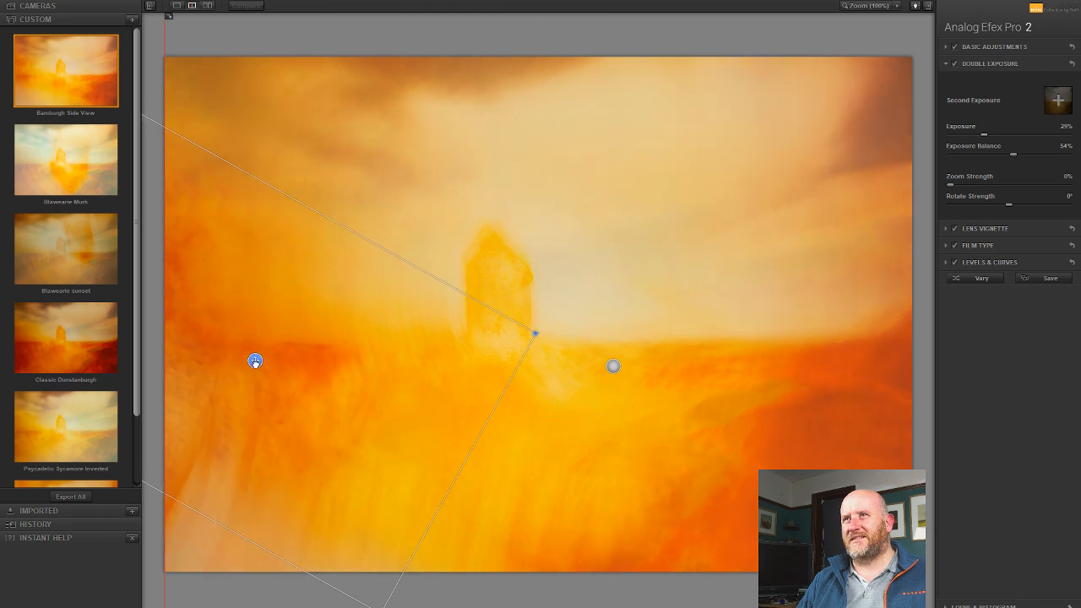
- Set the double exposure's Exposure Balance to 50%
left_click_drag(1015, 155, 1013, 157)
double_click(1013, 155)
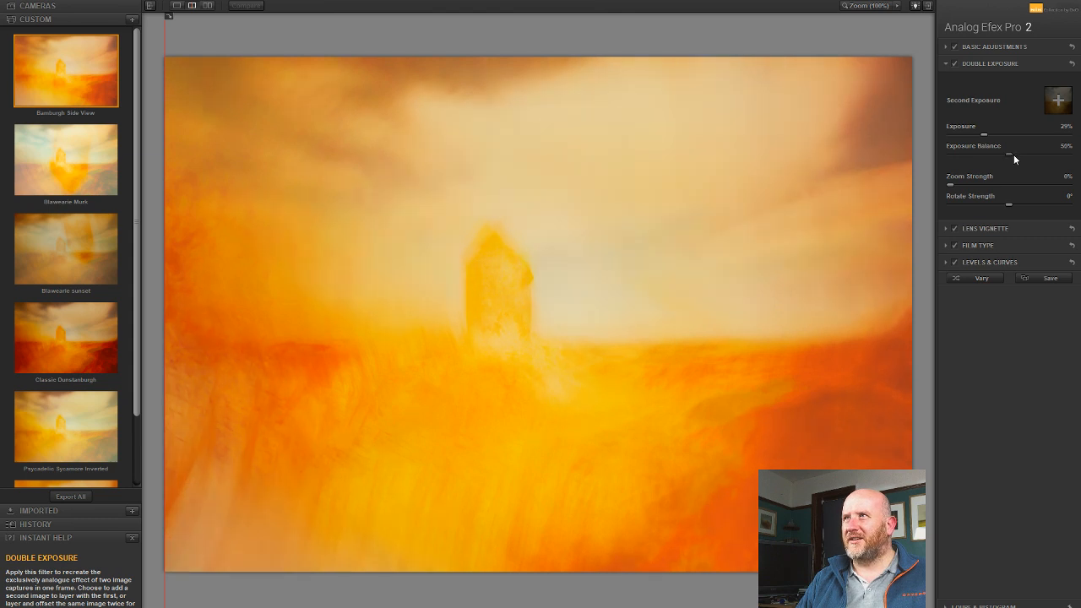
- Set the double exposure's Exposure to 21%
double_click(985, 134)
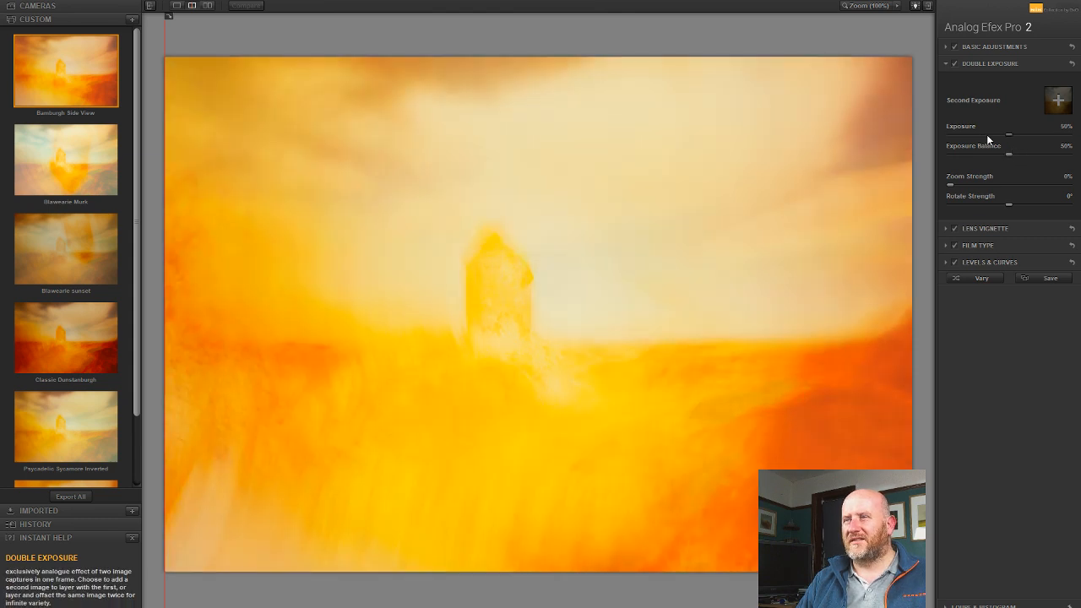
left_click_drag(967, 134, 975, 134)
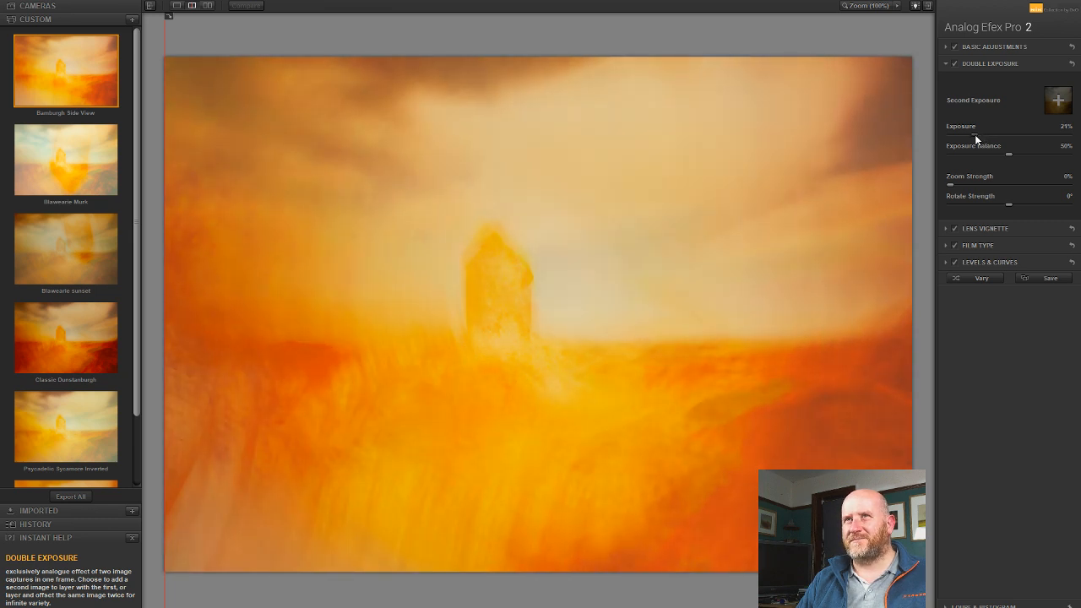
- Compare the photo with and without the lens vignette, and move its centre to the photo's lower edge, slightly right of the tower
left_click(953, 229)
left_click(954, 229)
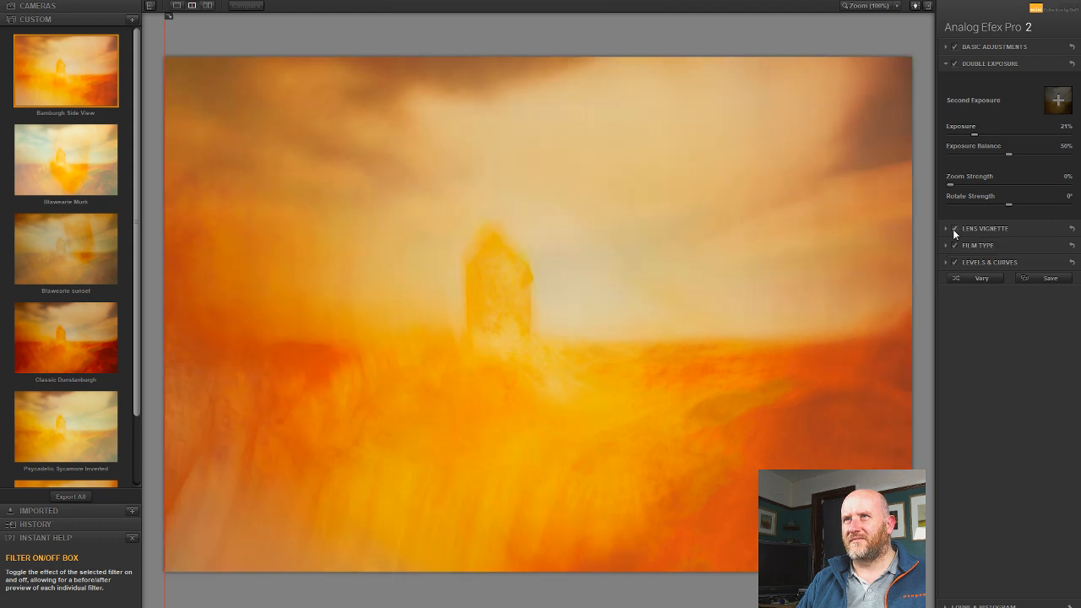
left_click(976, 227)
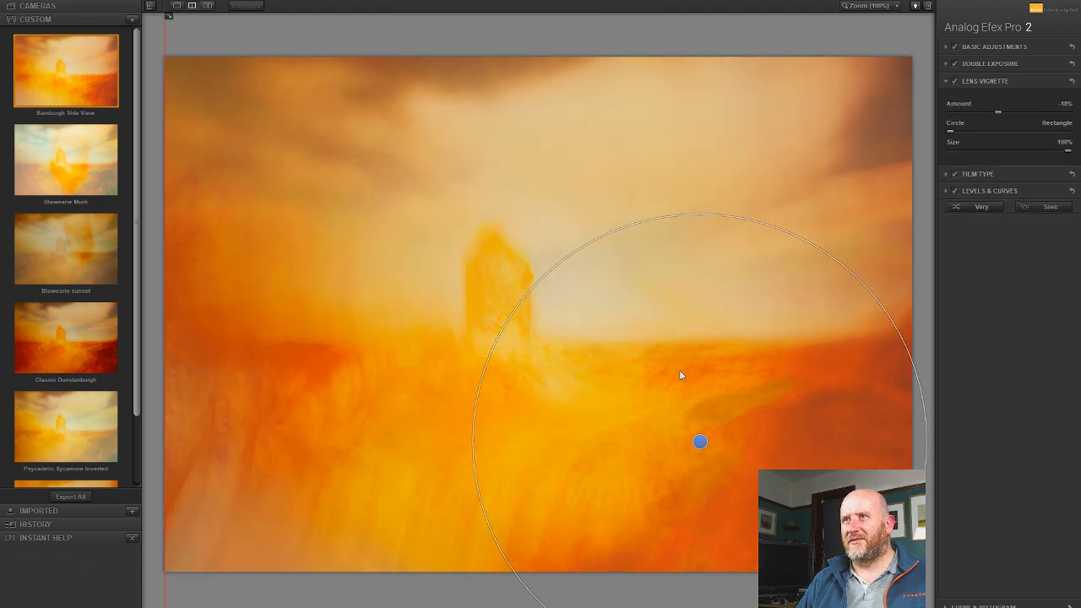
left_click_drag(698, 443, 550, 572)
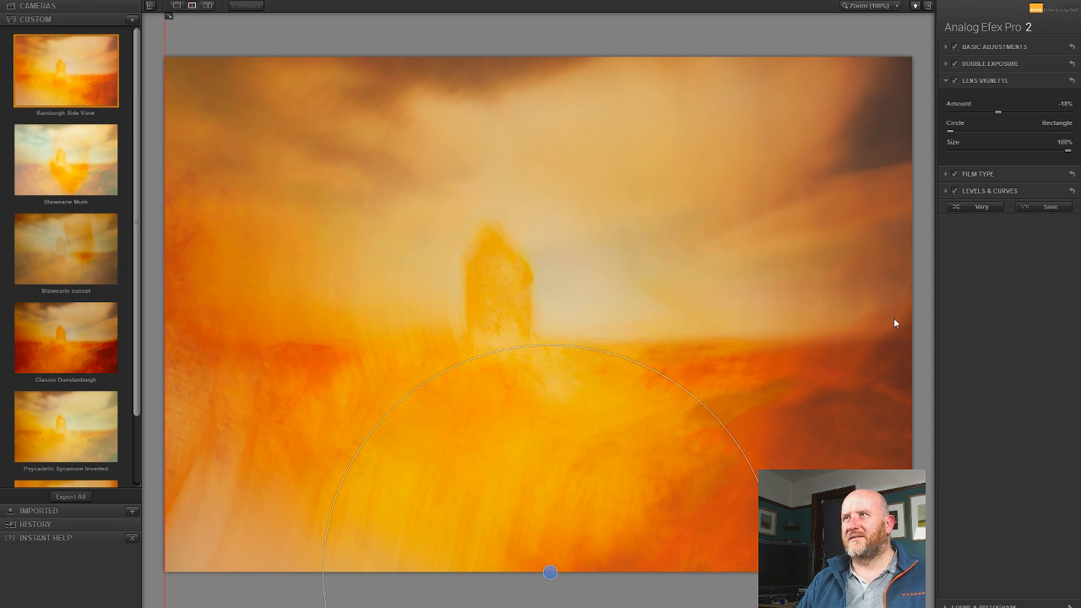
- Set the basic adjustments to Contrast -24%, Brightness 0%, Saturation 0% and Detail Extraction 5%
left_click(954, 46)
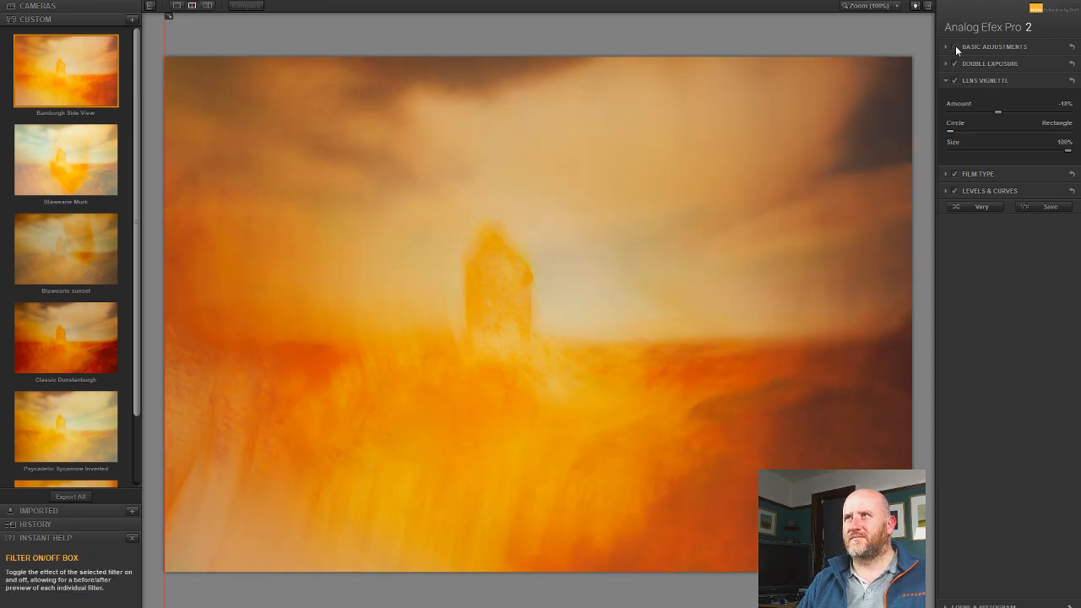
left_click(955, 46)
left_click(974, 47)
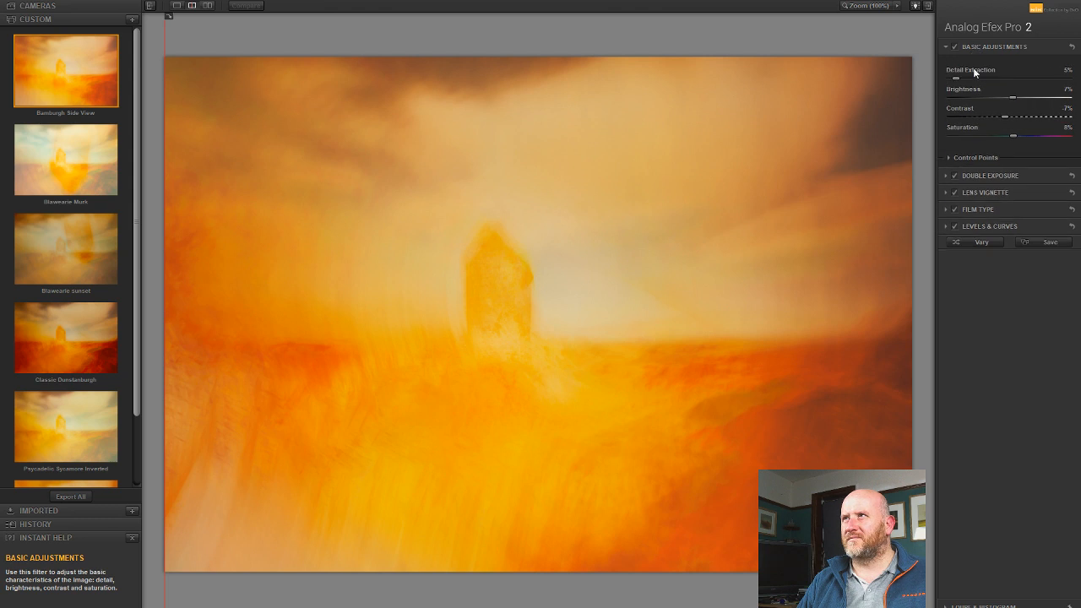
left_click_drag(1004, 116, 988, 117)
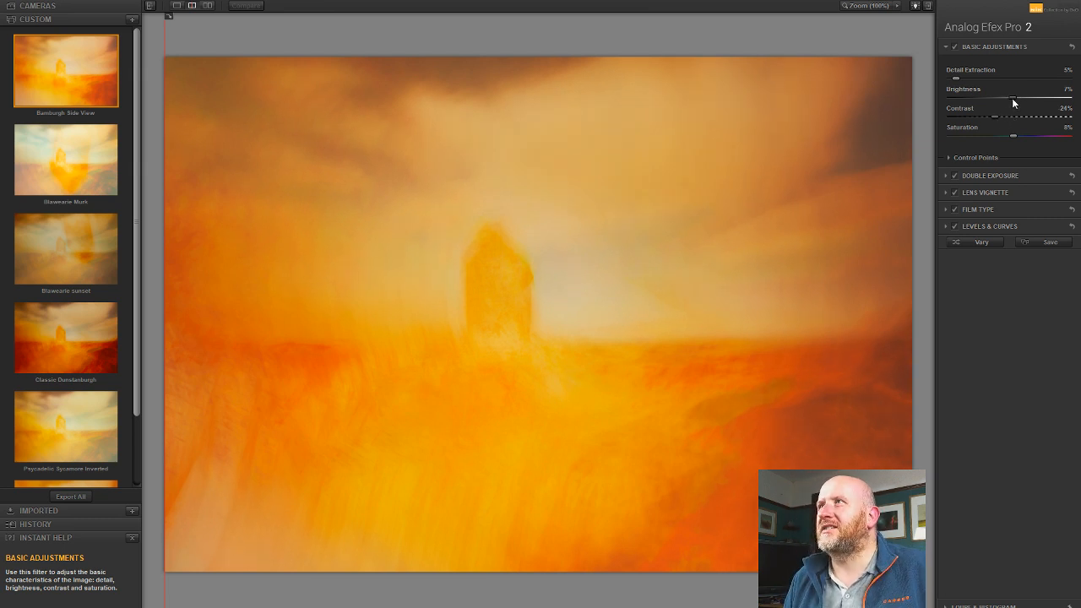
left_click_drag(1008, 97, 1006, 96)
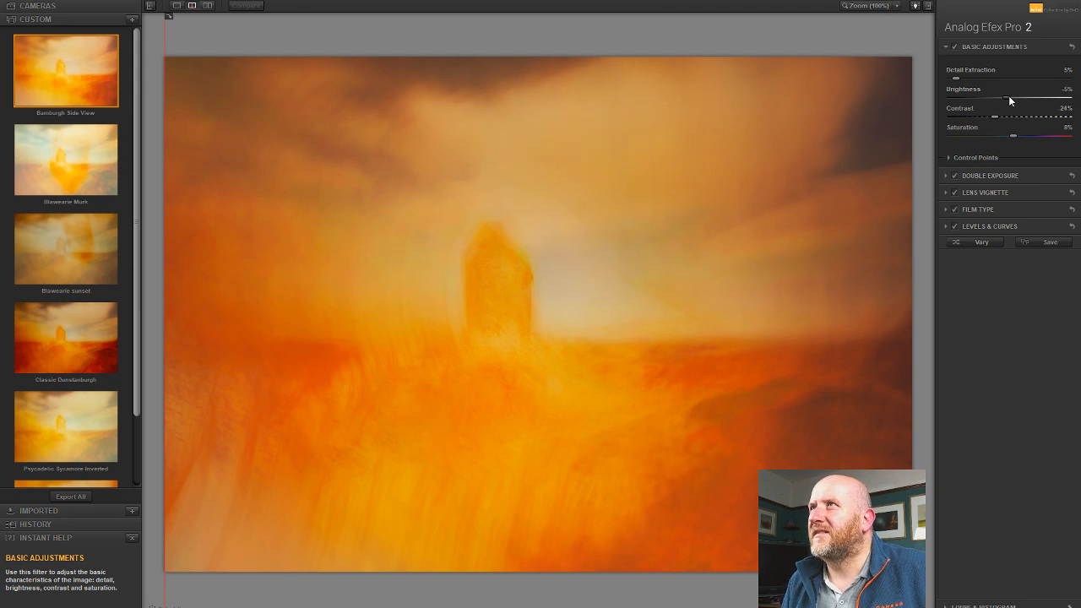
left_click(1009, 98)
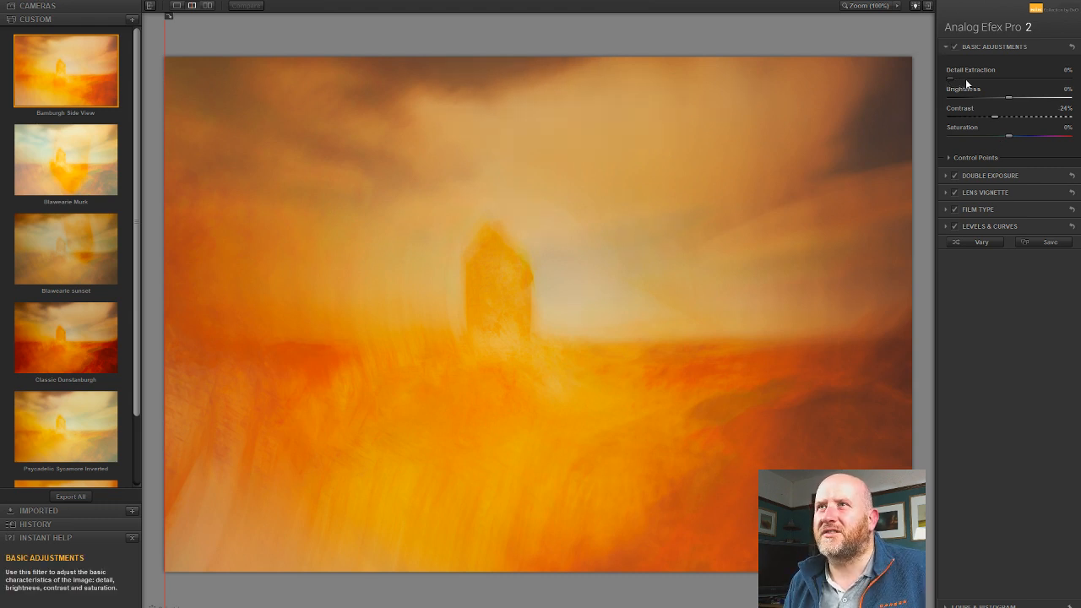
left_click_drag(976, 80, 959, 79)
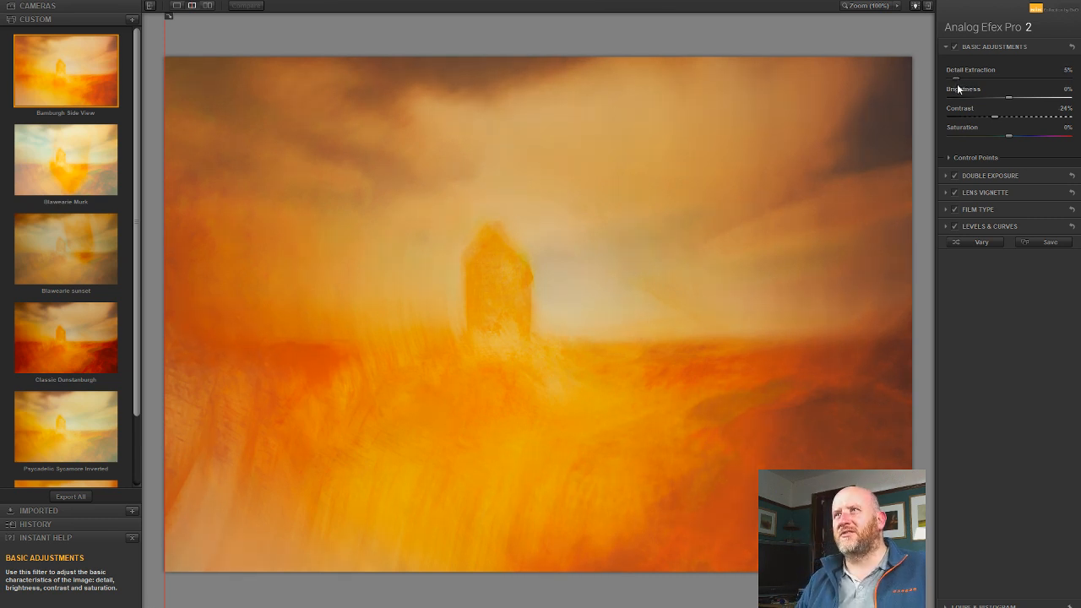
- Compare the photo with and without the double exposure, and set its Exposure Balance to 55%
left_click(955, 176)
left_click(955, 176)
left_click(973, 176)
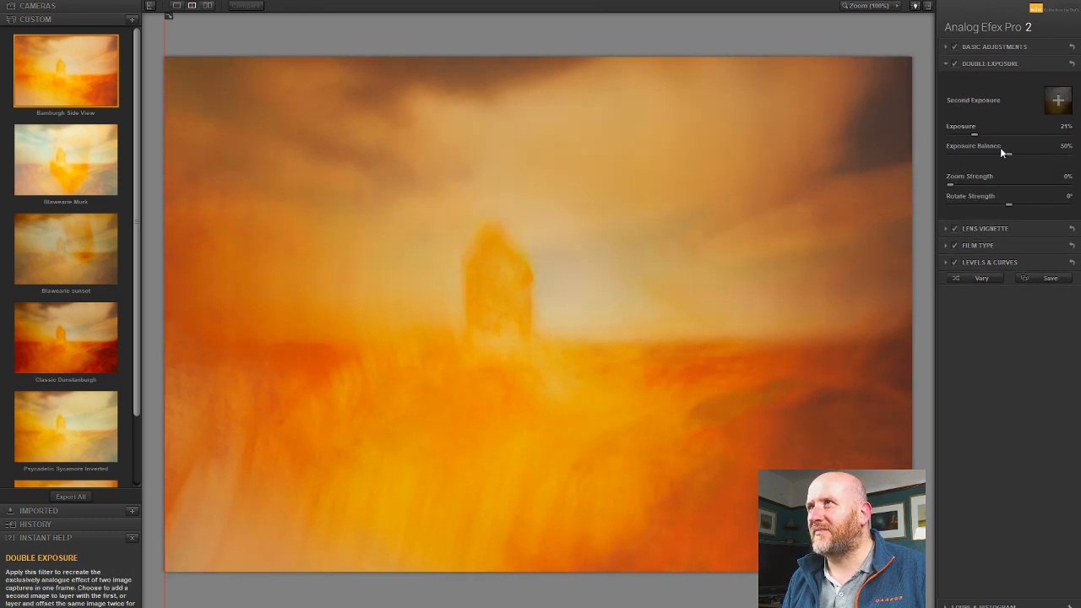
left_click_drag(1007, 154, 981, 155)
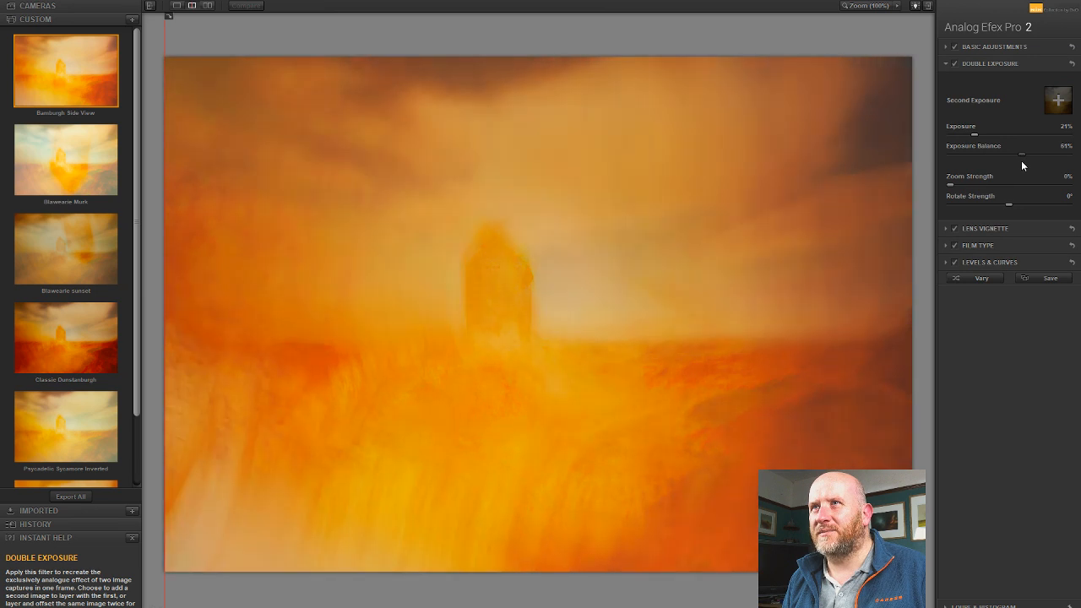
mouse_move(1021, 161)
left_mouse_down()
mouse_move(1032, 164)
mouse_move(1017, 166)
left_mouse_up()
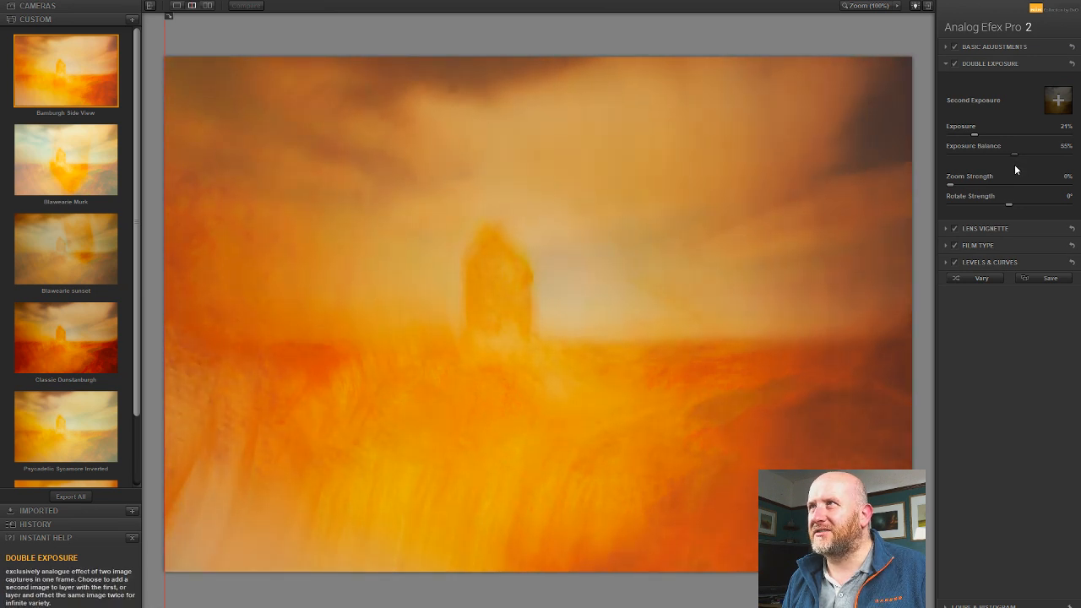
mouse_move(634, 150)
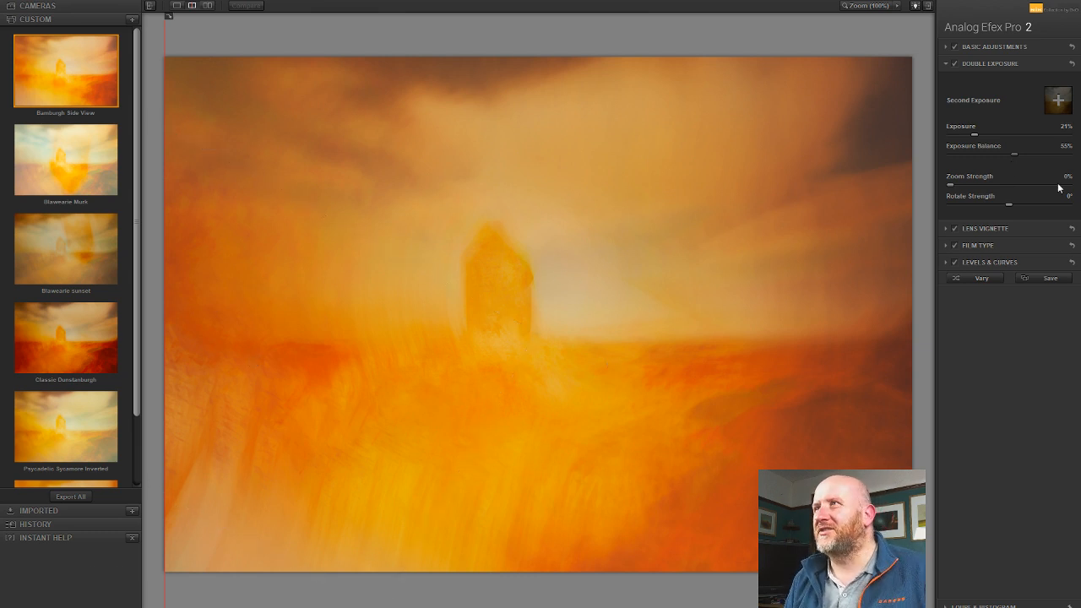
- Preview the photo without the lens vignette, restore it, and set its Amount to -19%
left_click(954, 229)
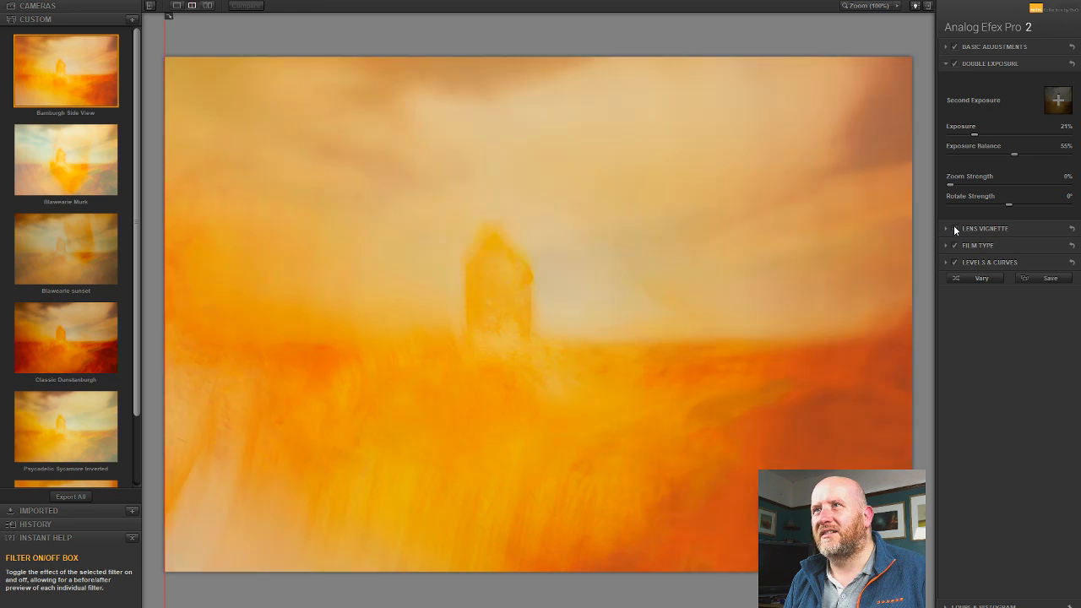
left_click(954, 229)
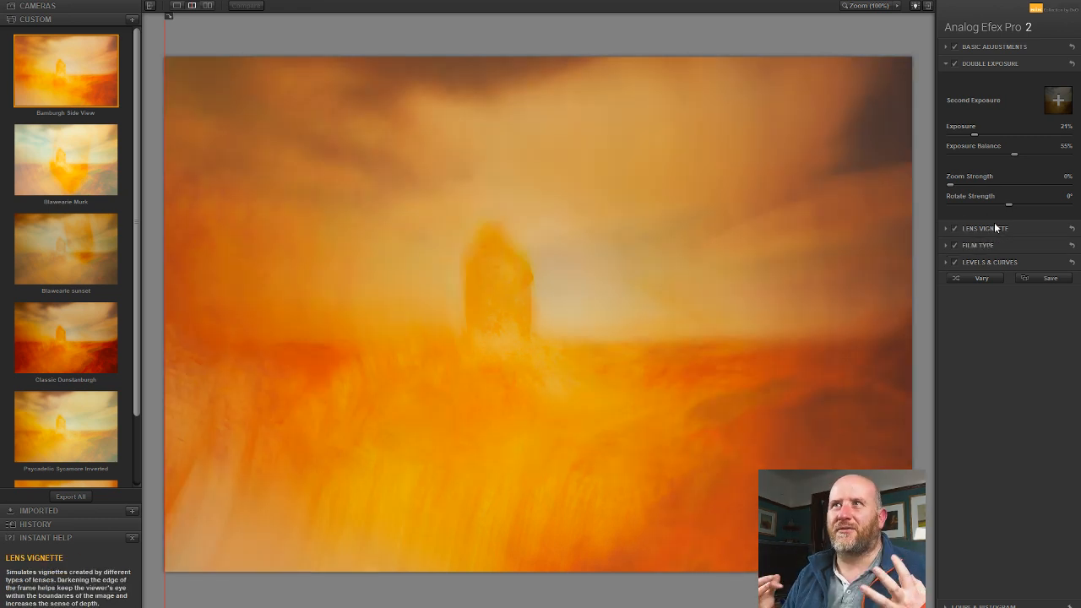
left_click(993, 223)
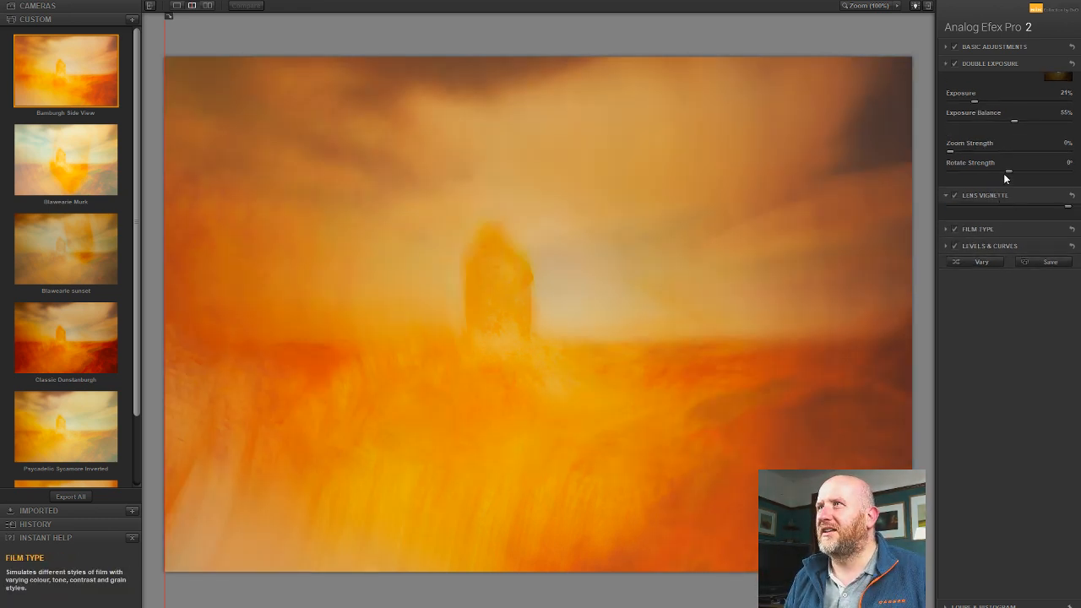
mouse_move(998, 112)
left_mouse_down()
mouse_move(989, 116)
mouse_move(999, 113)
left_mouse_up()
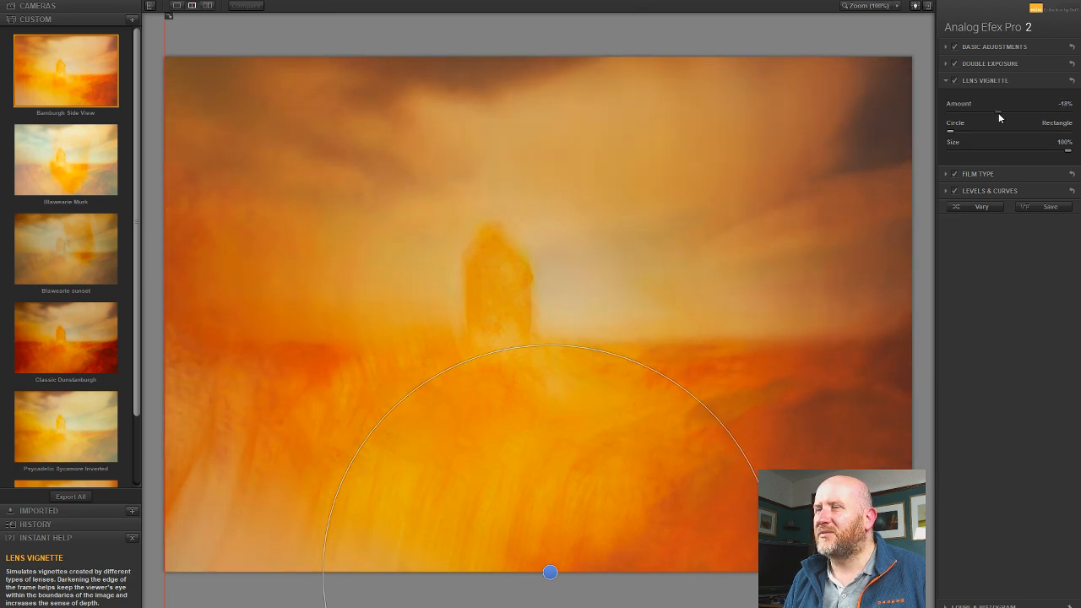
left_click_drag(998, 112, 996, 112)
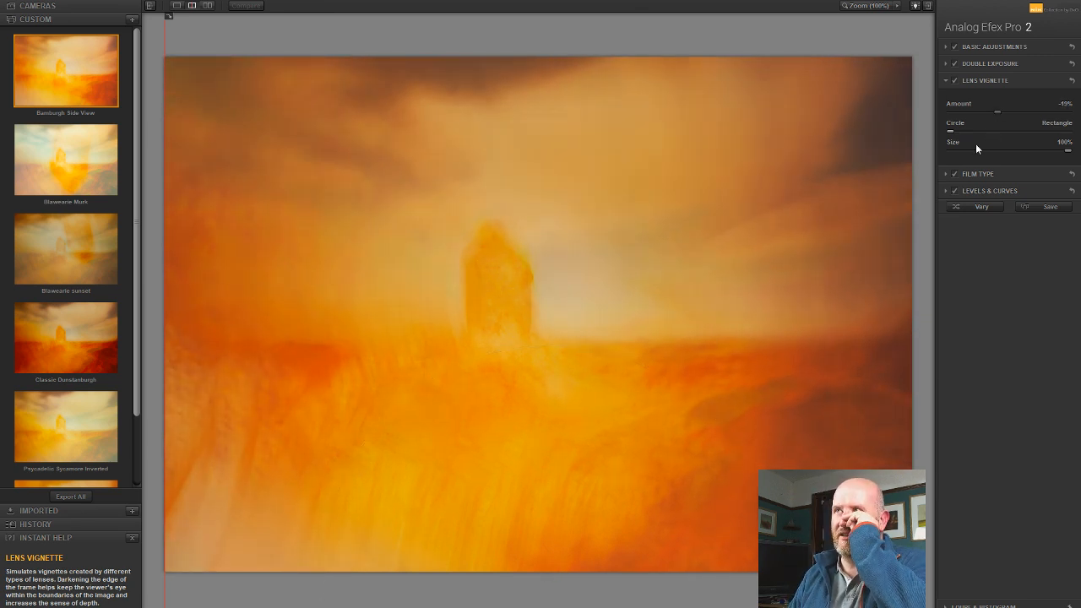
- Compare the photo with and without the Film Type effect
left_click(983, 172)
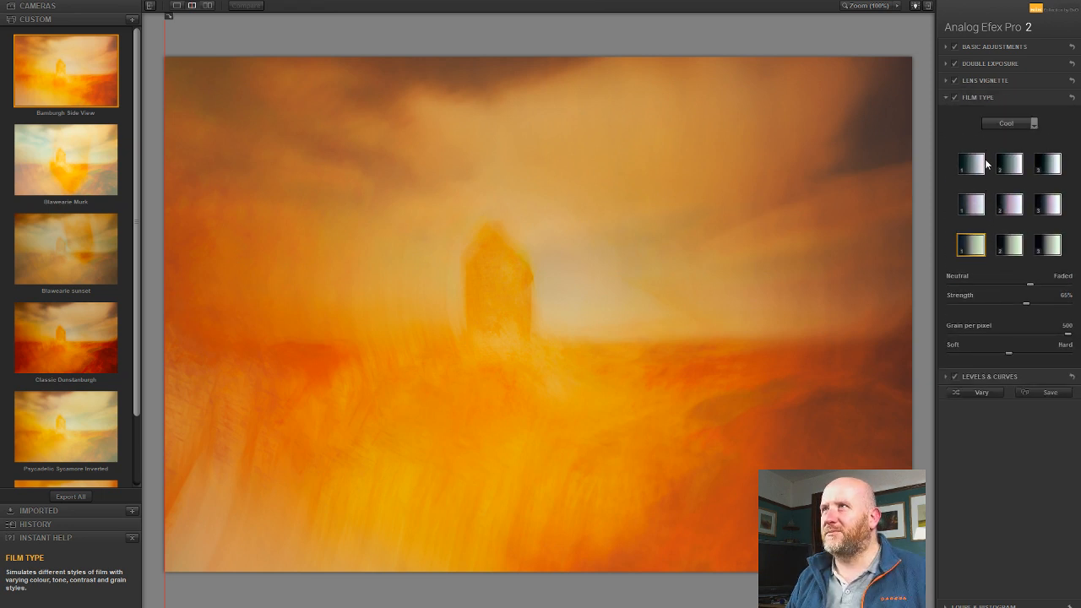
left_click(954, 98)
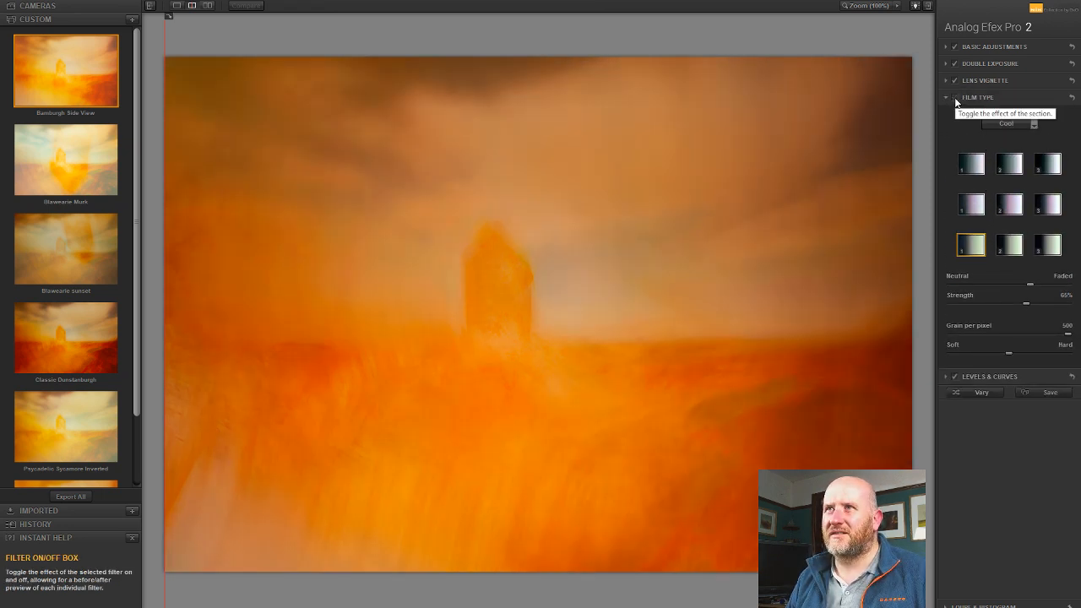
left_click(955, 98)
- Try the first film of each row in the Warm film set, and return to the Cool set
left_click(995, 124)
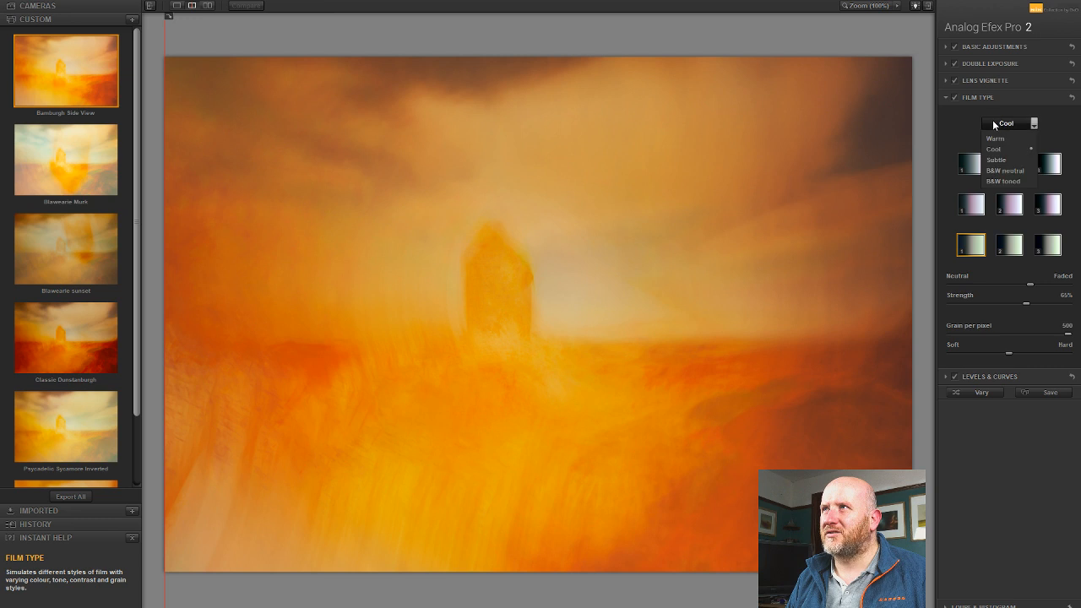
left_click(994, 137)
left_click(977, 167)
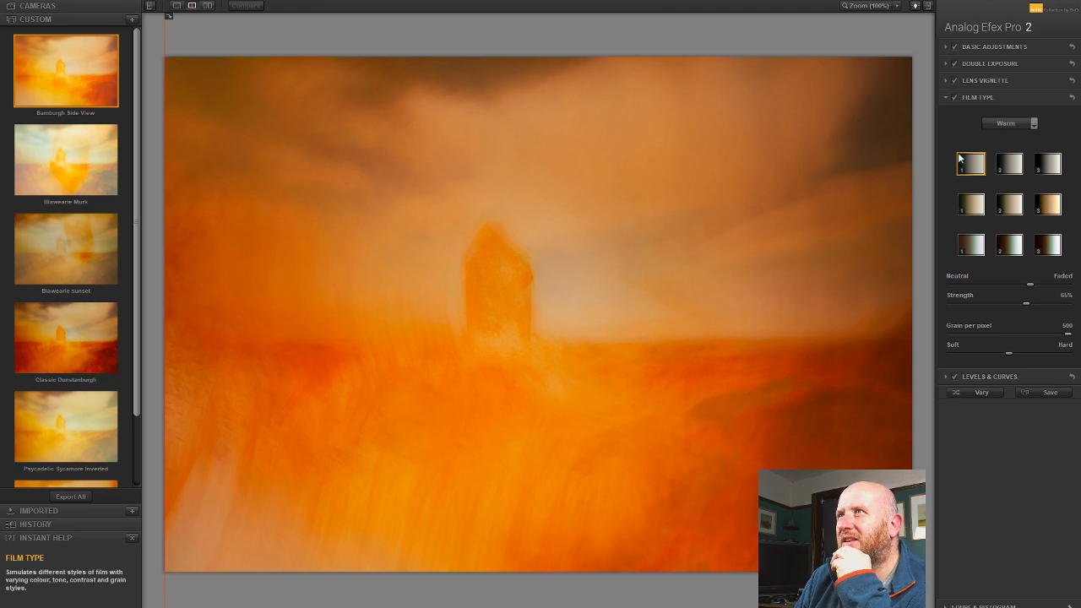
left_click(973, 205)
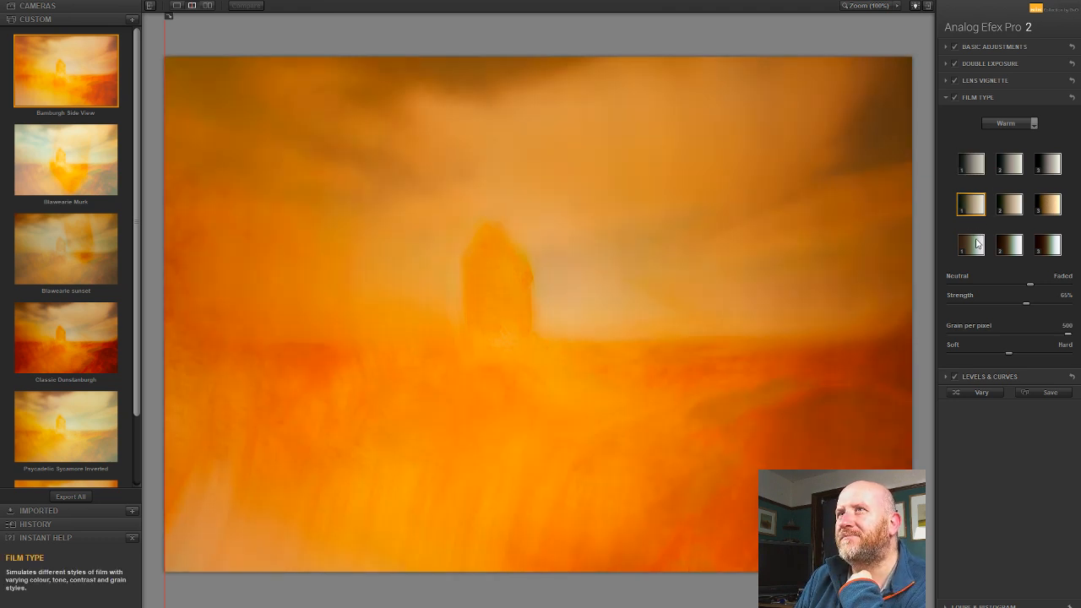
left_click(970, 245)
left_click(1016, 123)
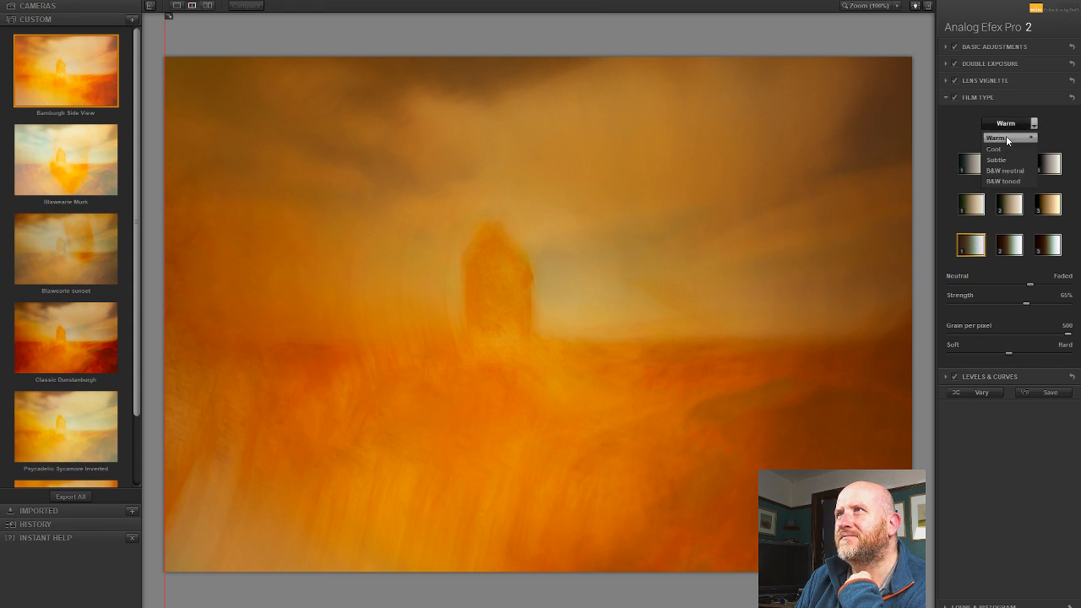
left_click(1004, 150)
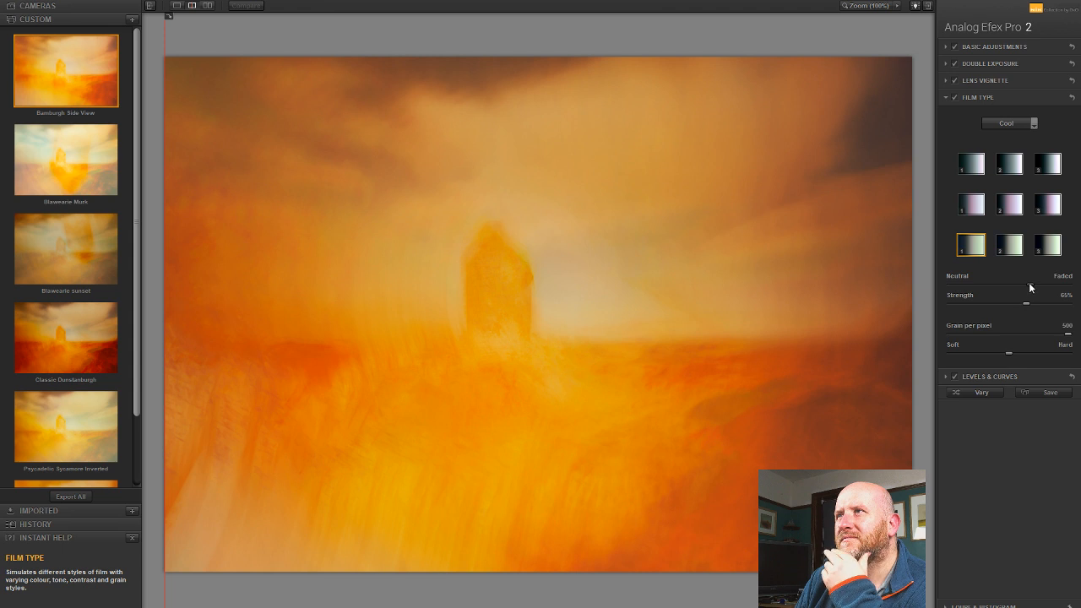
- Shift the Cool film further towards Faded and set its Strength to 41%
mouse_move(1061, 287)
left_mouse_down()
mouse_move(1035, 289)
mouse_move(1046, 292)
left_mouse_up()
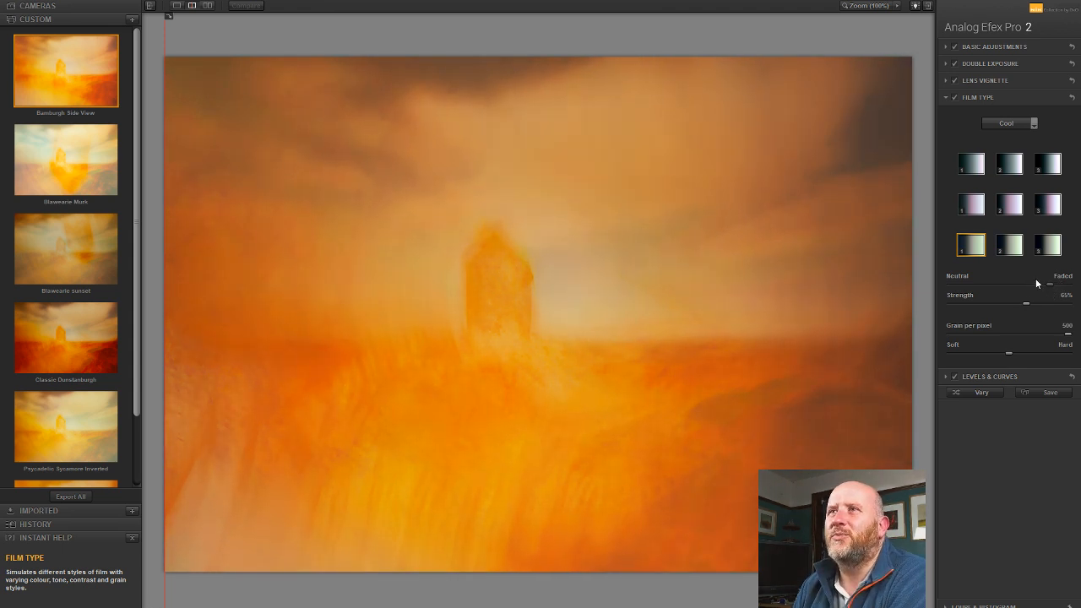
left_click_drag(1026, 300, 996, 331)
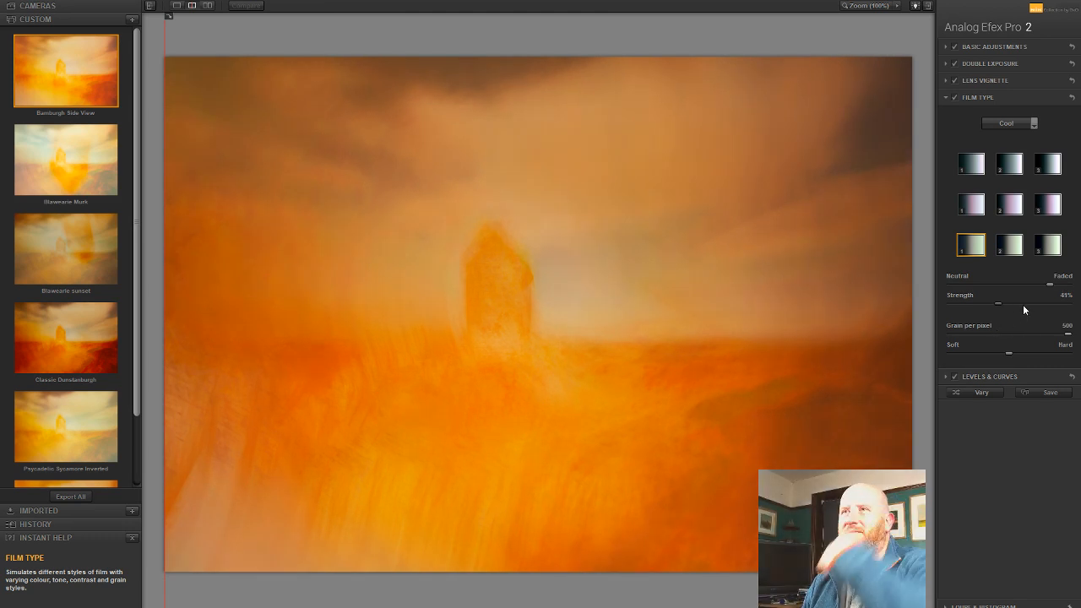
- Preview the photo without Levels & Curves, restore it, and move the RGB curve's black and white points slightly inward
left_click(985, 376)
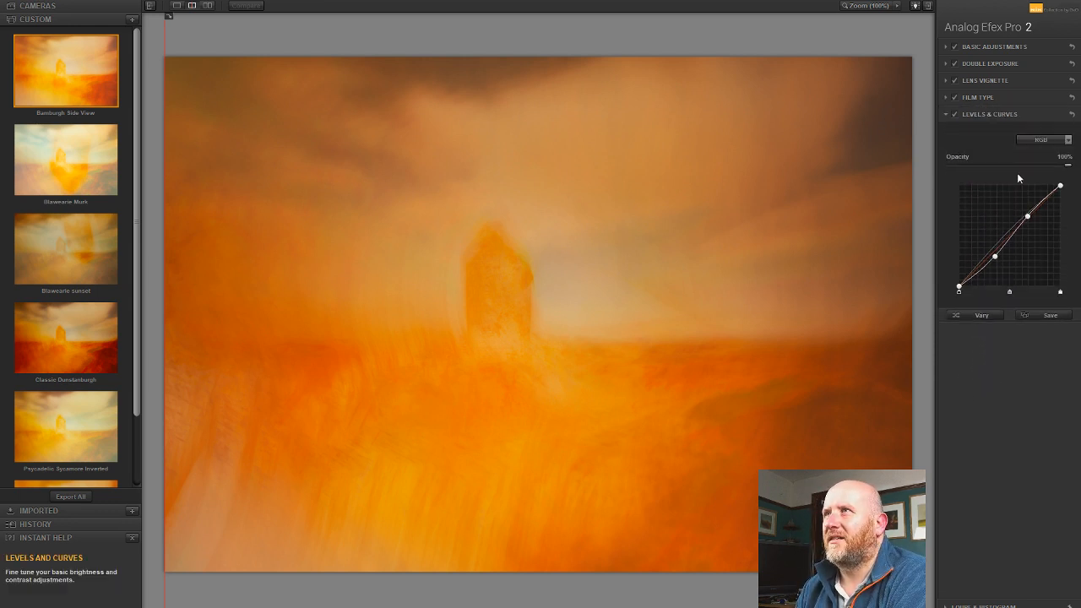
left_click(953, 116)
left_click(954, 116)
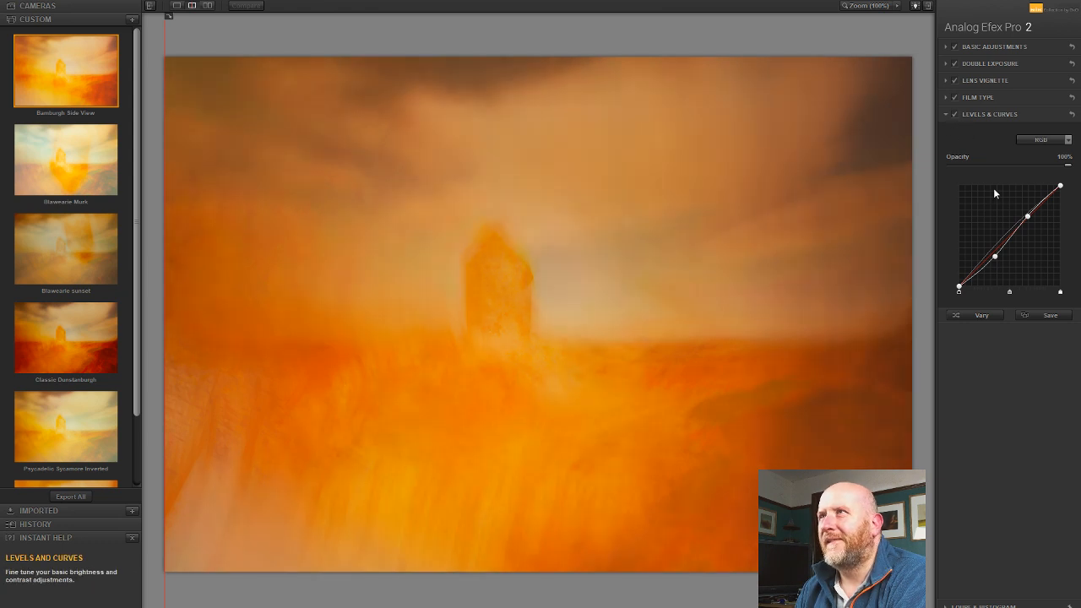
left_click_drag(959, 287, 960, 309)
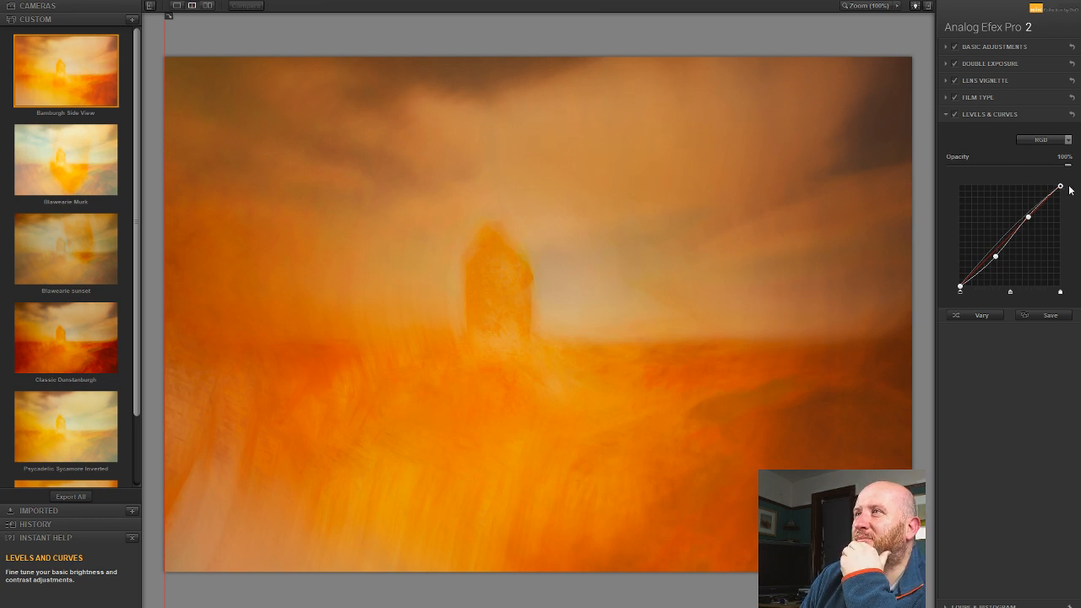
left_click_drag(1060, 187, 1027, 217)
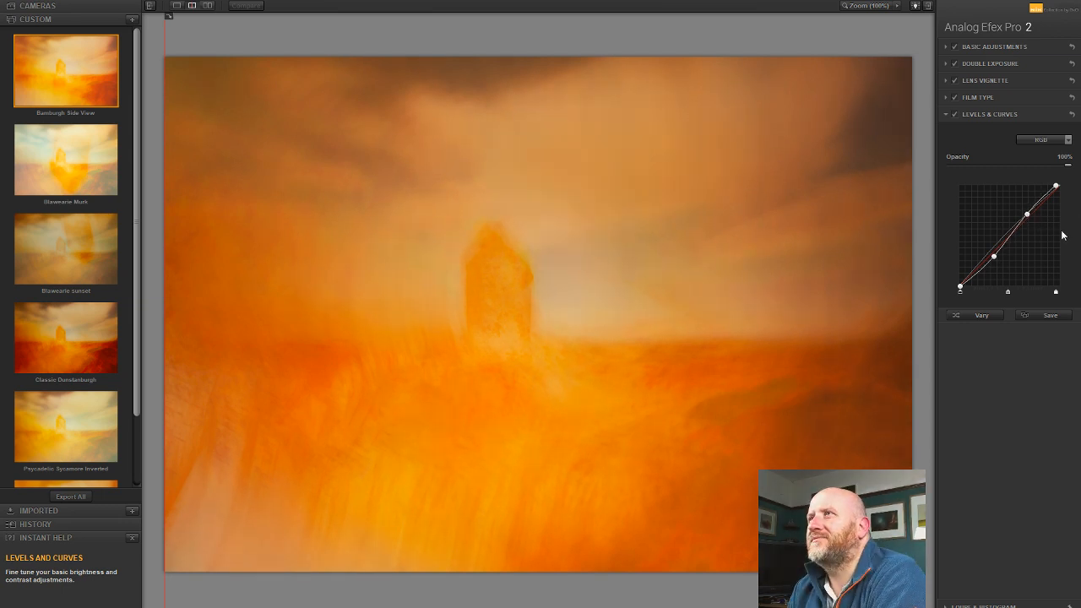
- Raise the midpoint of the Blue channel curve slightly
left_click(1030, 142)
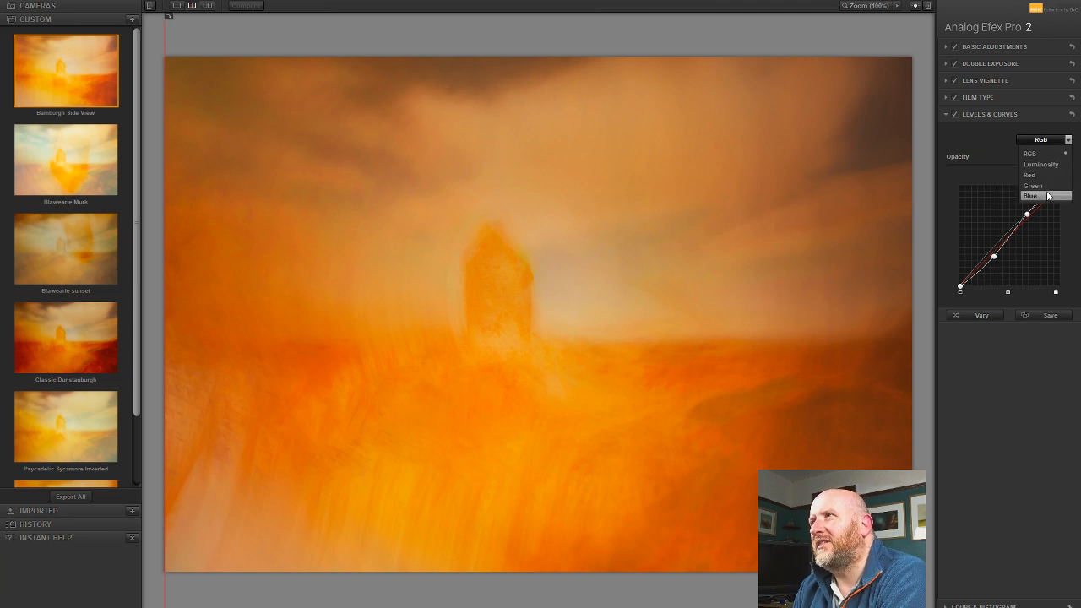
left_click(1045, 196)
mouse_move(1014, 232)
left_mouse_down()
mouse_move(1003, 214)
mouse_move(1012, 224)
left_mouse_up()
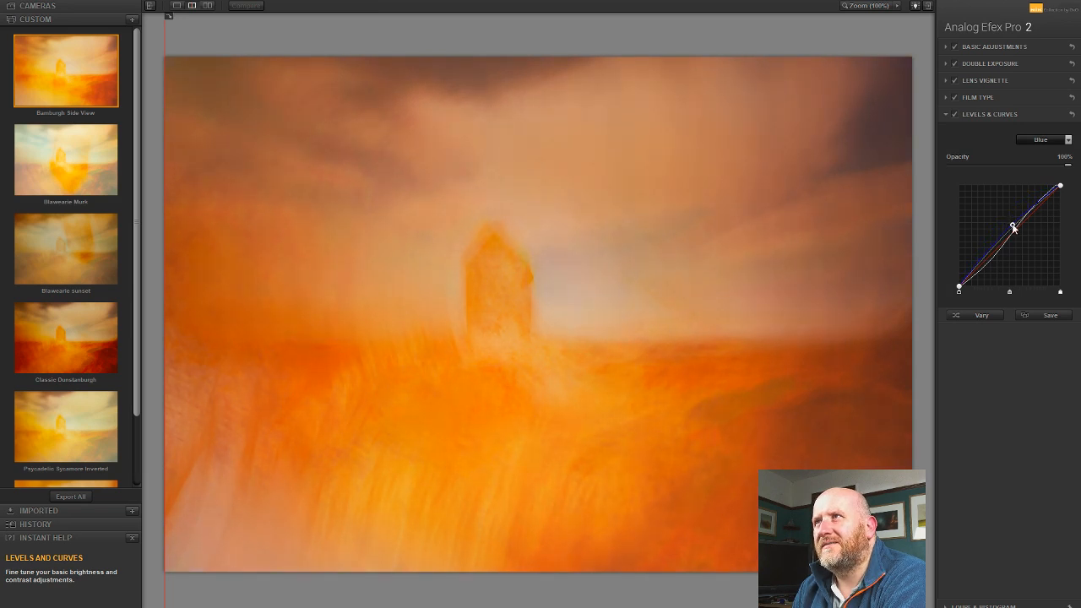
- Raise the Blue curve's midpoint slightly towards the shadows and add a raised point in its shadow range
mouse_move(1015, 230)
left_mouse_down()
mouse_move(1022, 239)
mouse_move(1011, 228)
left_mouse_up()
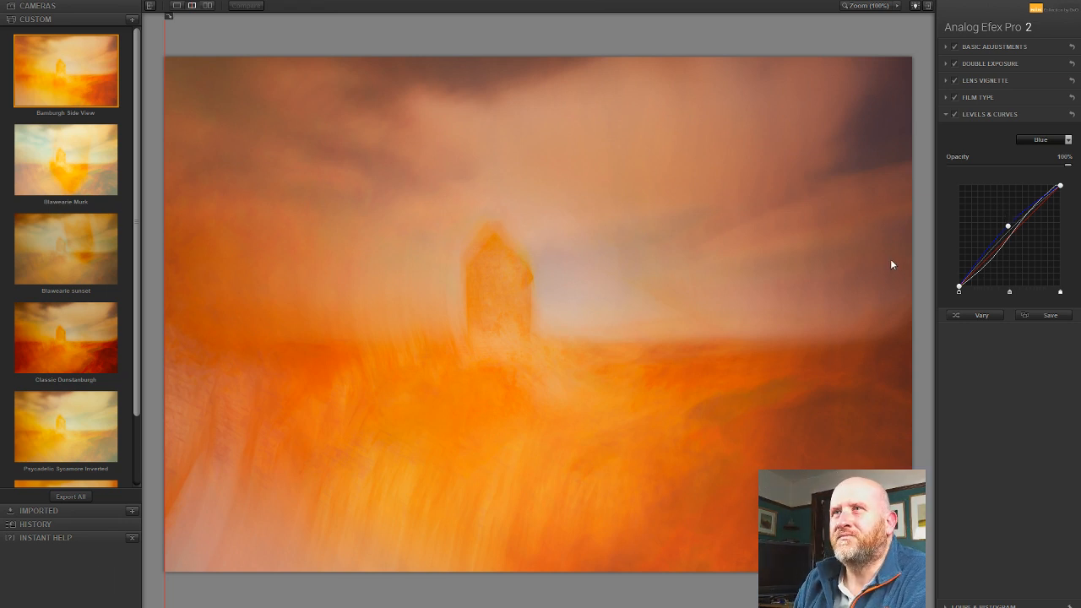
left_click_drag(958, 287, 933, 295)
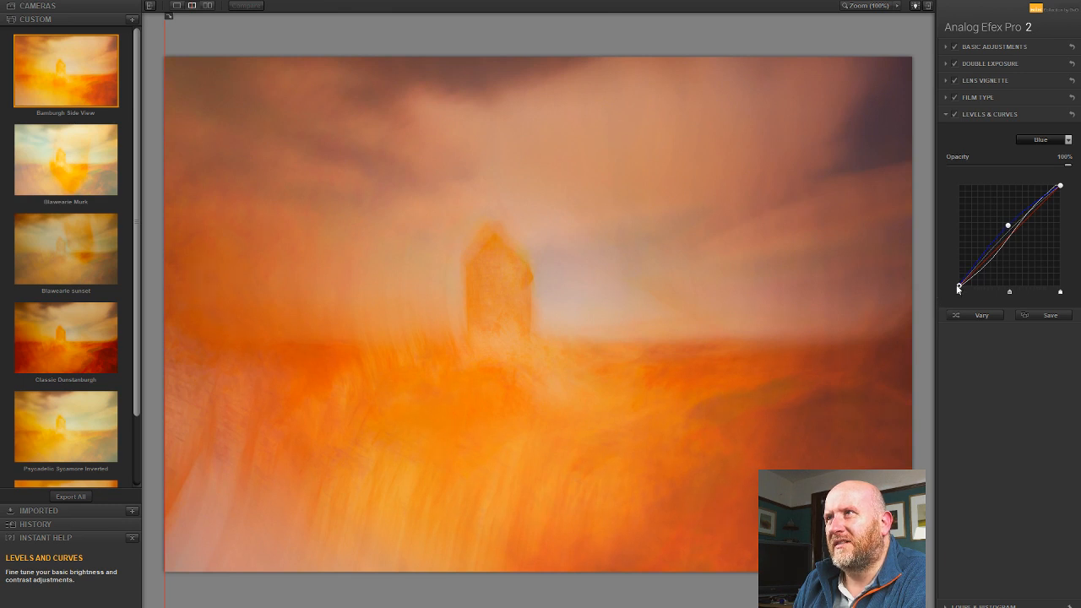
left_click_drag(982, 256, 977, 264)
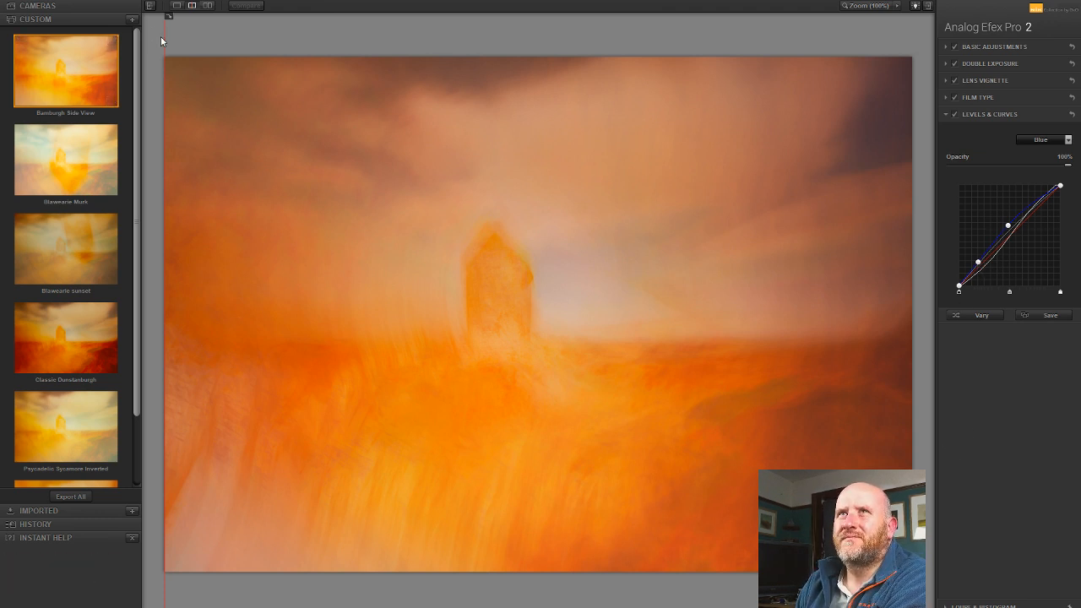
left_click_drag(161, 36, 105, 116)
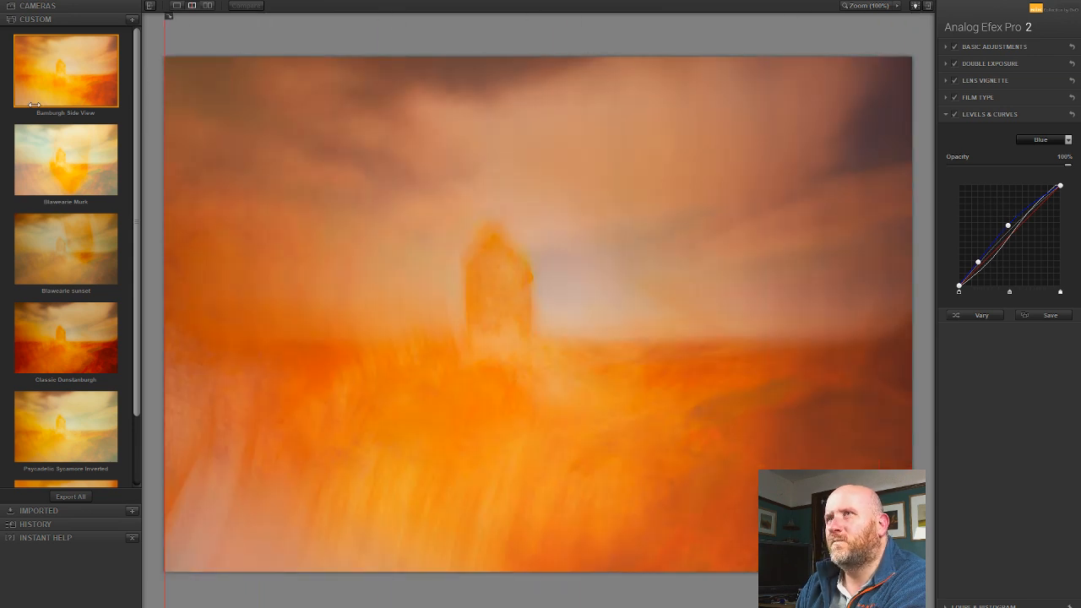
- Switch Levels & Curves to the RGB channel and move its white point slightly back outward
left_click(1044, 141)
left_click(1044, 140)
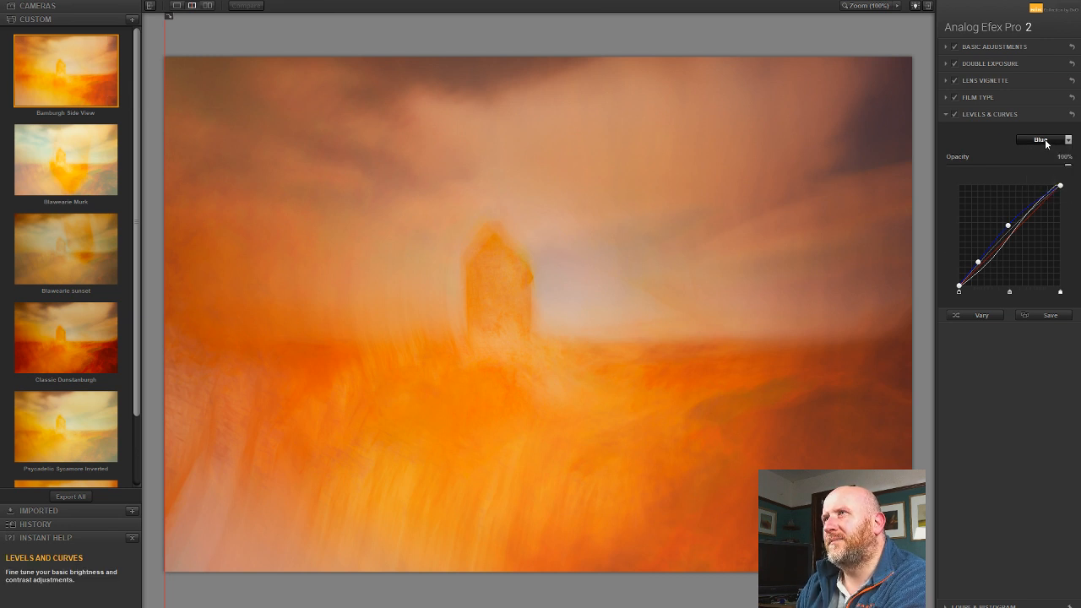
left_click(1045, 142)
left_click(1045, 152)
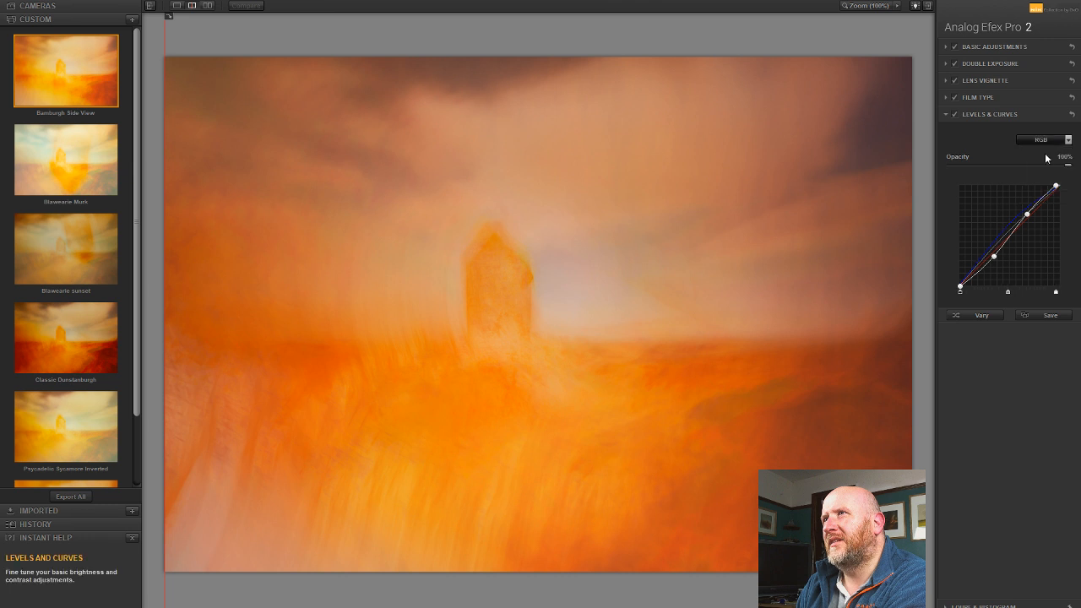
left_click_drag(1058, 186, 1060, 186)
- On the Luminosity curve, try lowering the midpoint, and move the white point slightly inward to brighten the highlights
left_click(1047, 141)
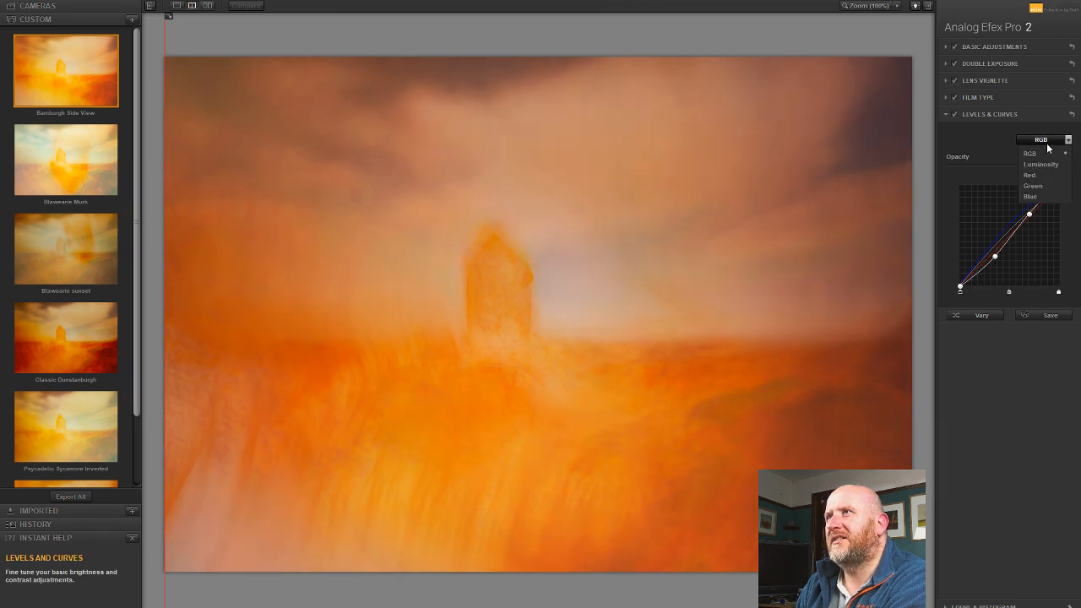
left_click(1047, 163)
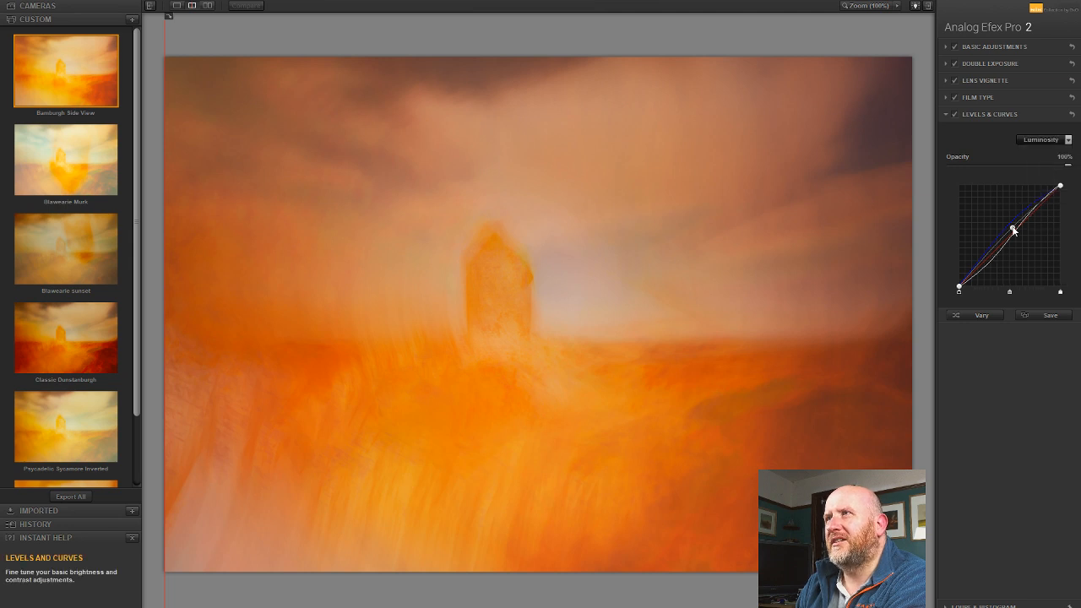
left_click_drag(1013, 230, 1014, 238)
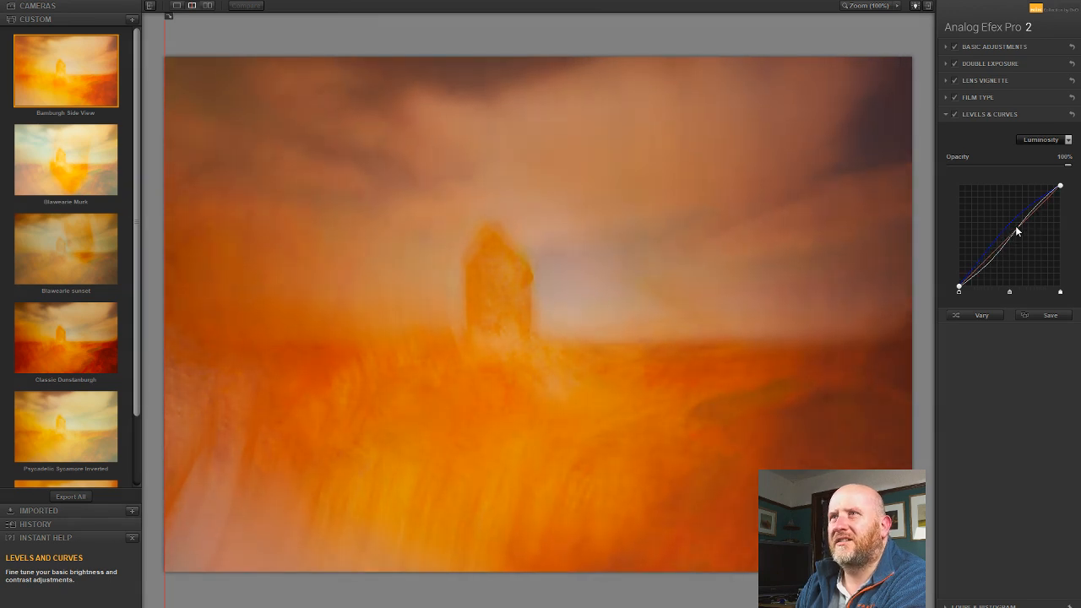
left_click_drag(1059, 186, 1052, 188)
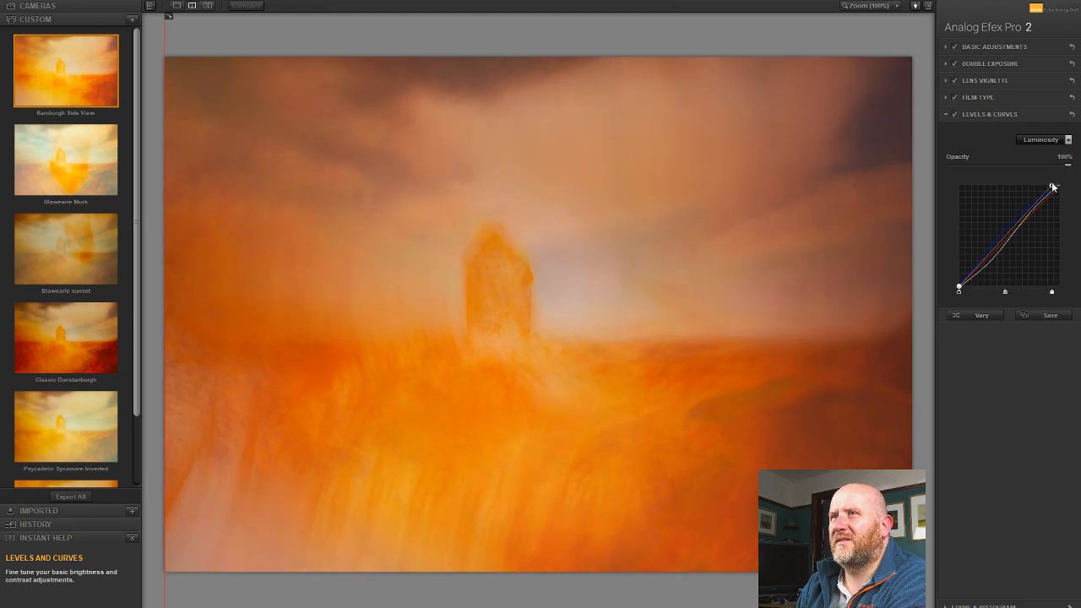
left_click_drag(961, 290, 945, 294)
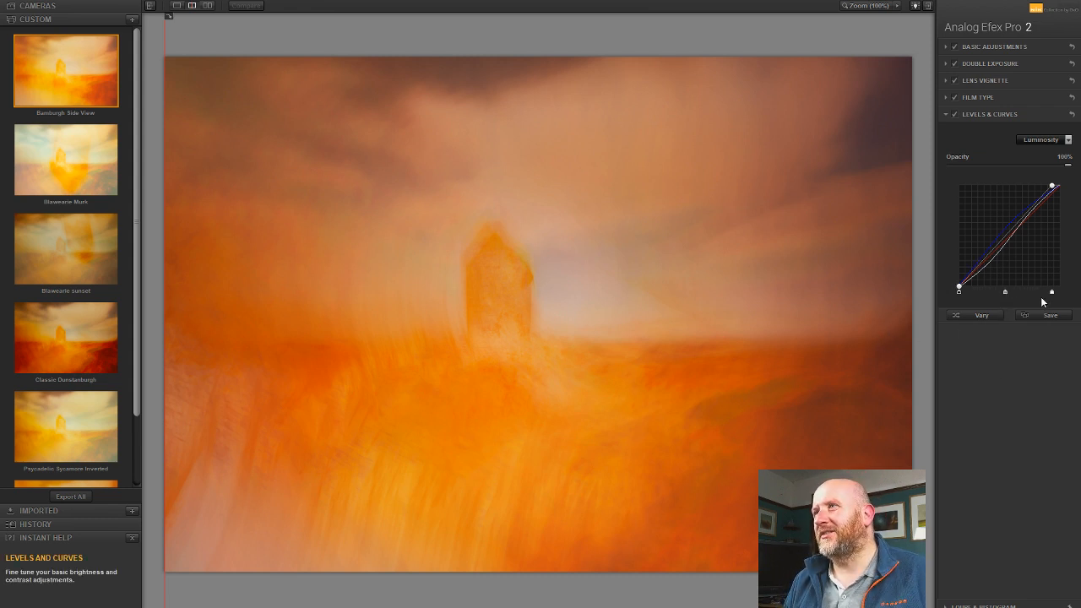
- Try raising the midpoint of the Green channel curve
left_click(1039, 137)
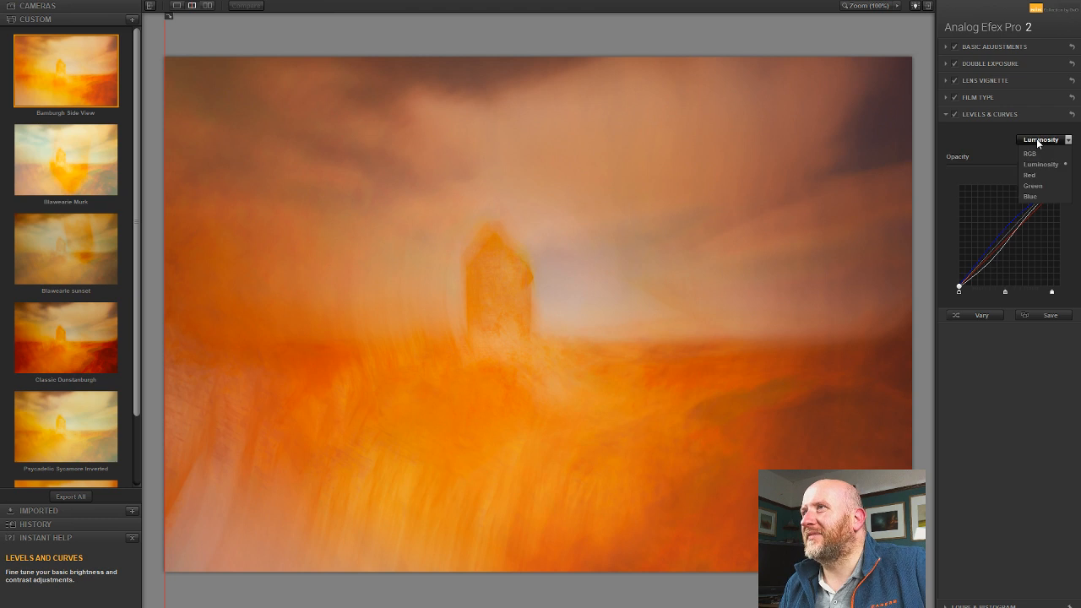
left_click(1032, 191)
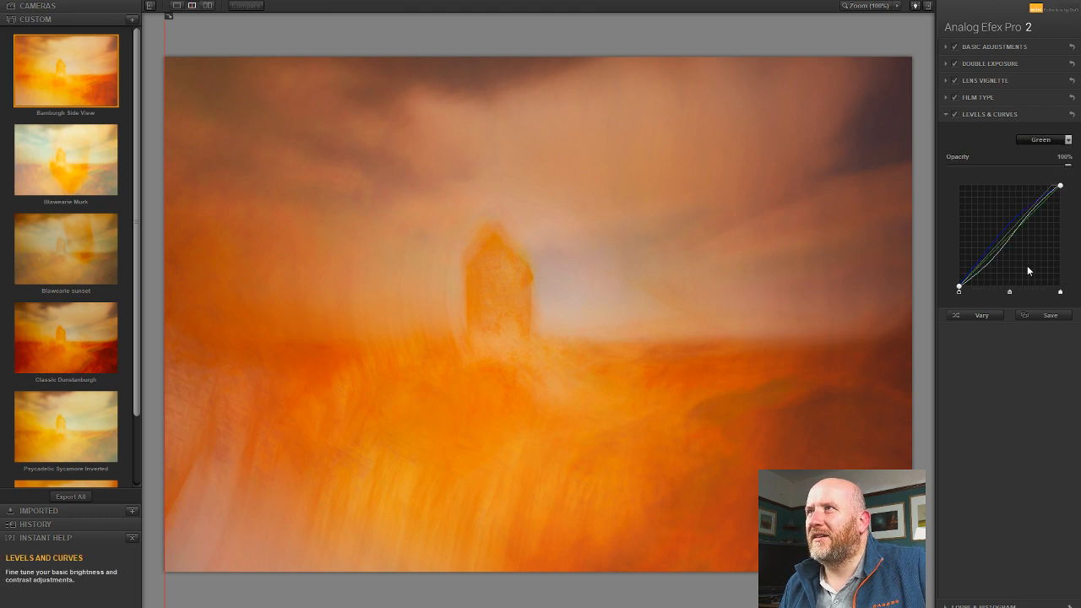
left_click_drag(1016, 227, 1019, 222)
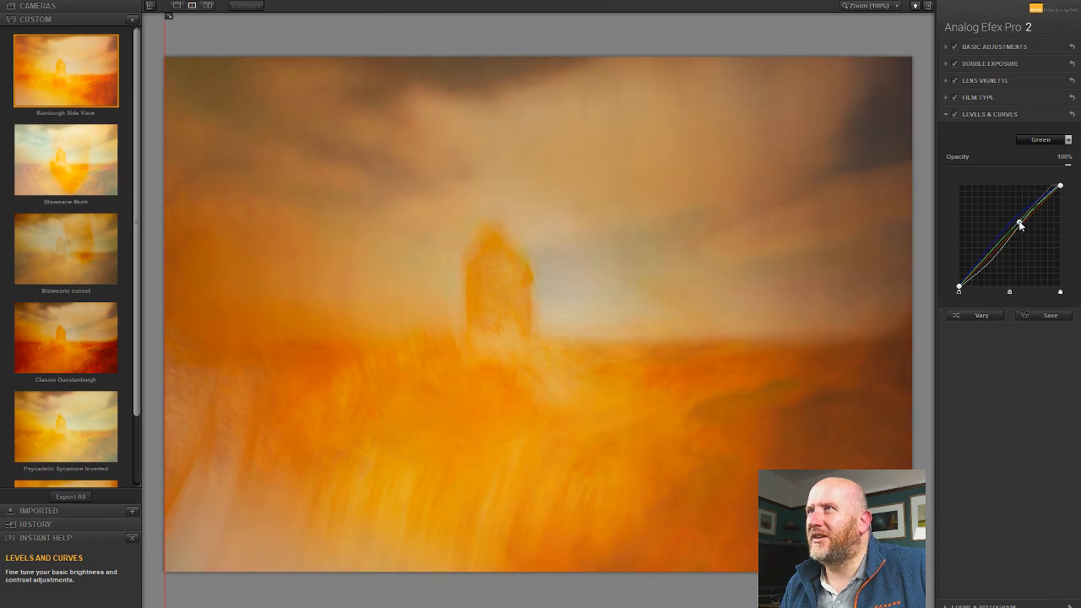
left_click_drag(1016, 220, 1061, 190)
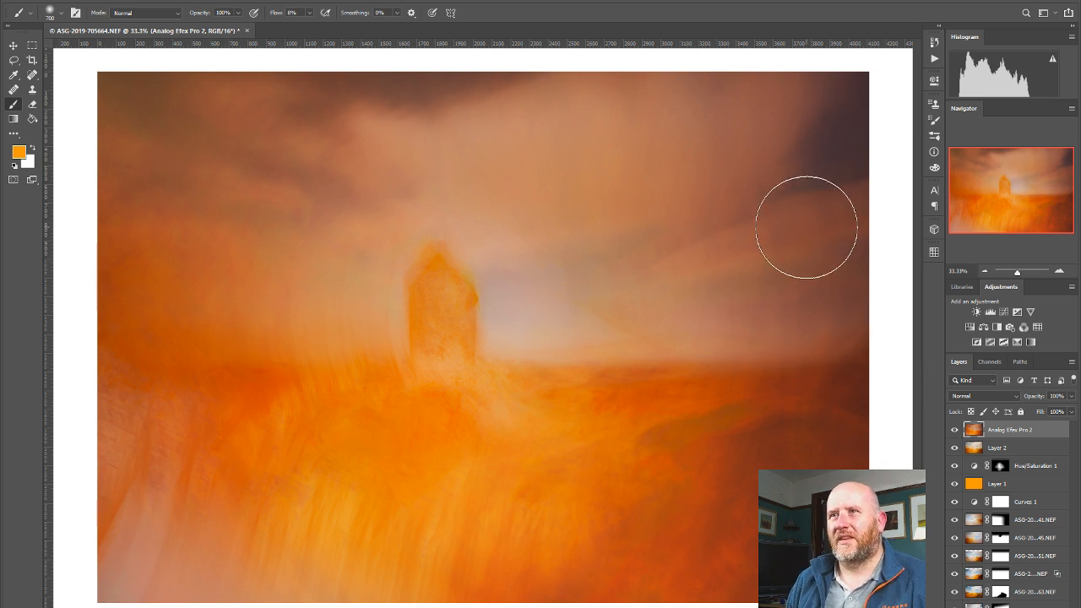
- Compare the photo with and without the Analog Efex Pro 2 layer in Photoshop
left_click(954, 431)
left_click(954, 431)
left_click(954, 431)
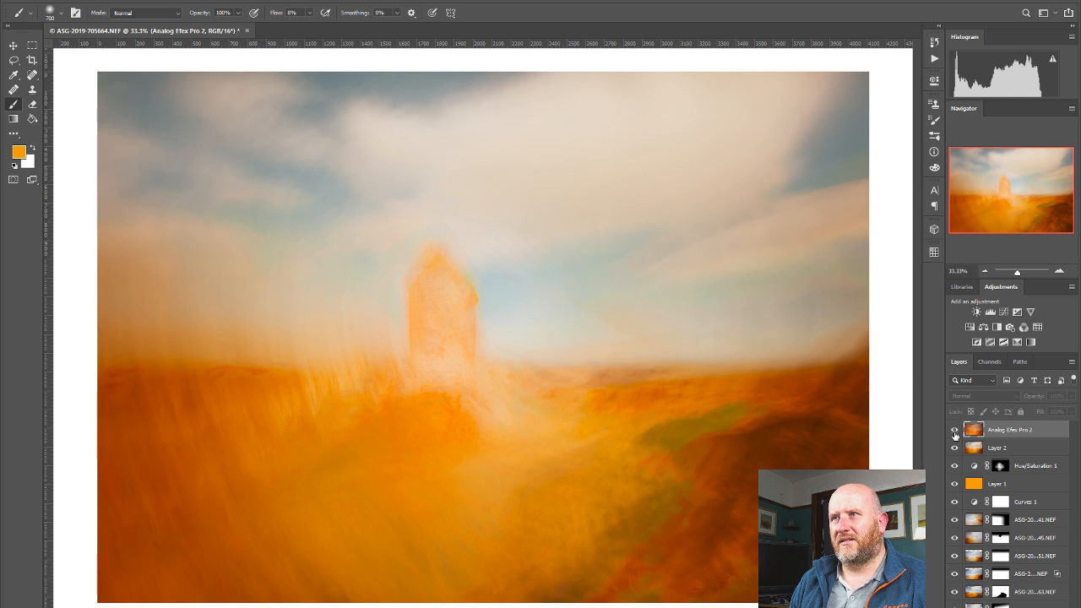
left_click(954, 431)
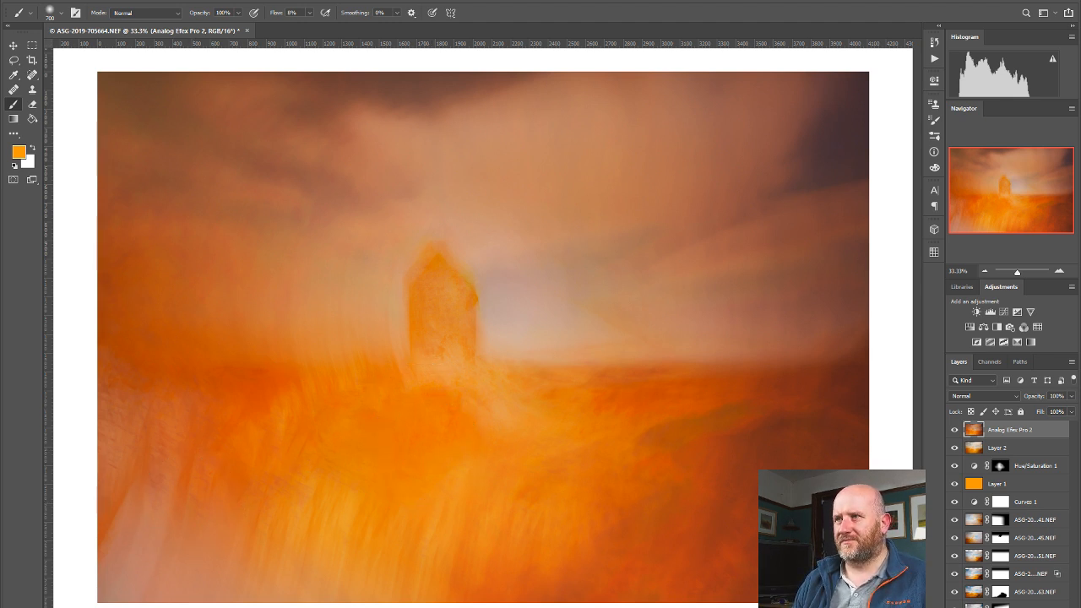
- Add a layer mask to the Analog Efex Pro 2 layer and choose the Eraser tool
left_click(1000, 606)
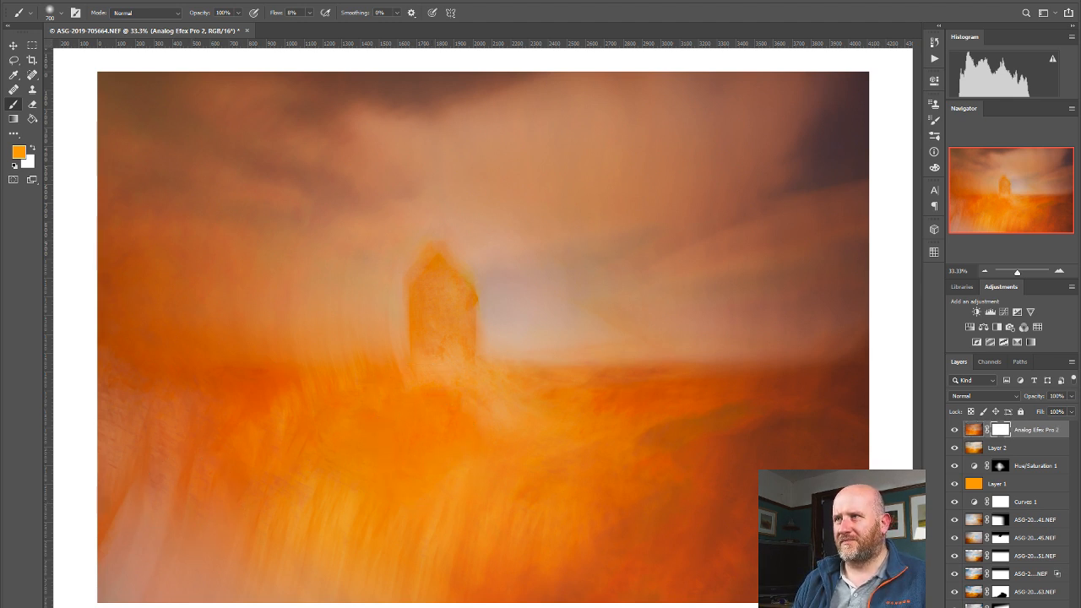
left_click(32, 104)
- Try erasing the effect from the foreground grass on the layer mask at 100% flow
mouse_move(434, 507)
left_mouse_down()
mouse_move(442, 542)
mouse_move(385, 566)
mouse_move(615, 477)
mouse_move(245, 582)
left_mouse_up()
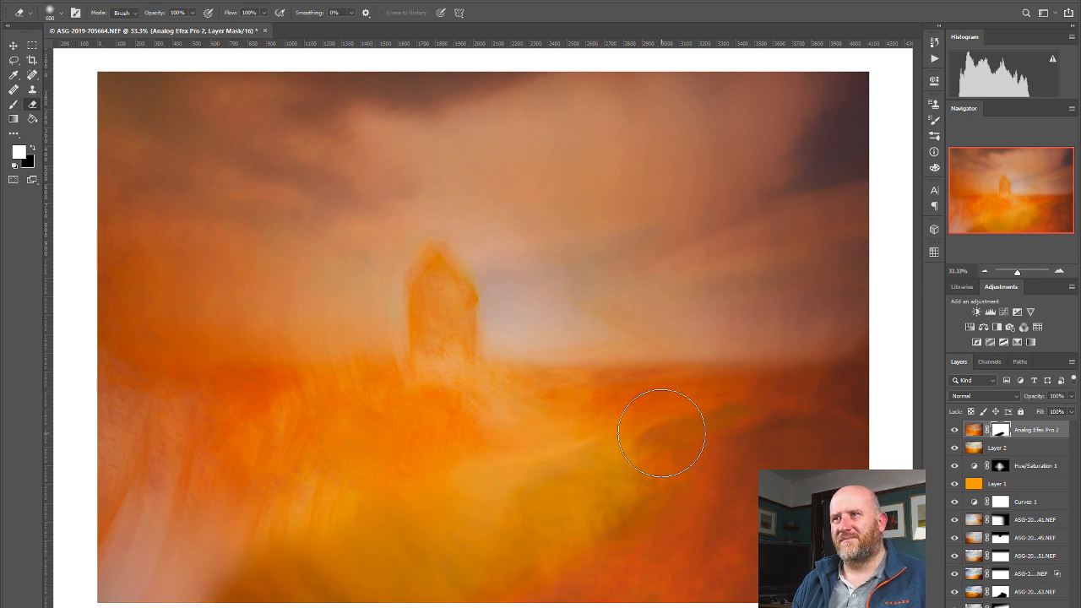
mouse_move(661, 433)
left_mouse_down()
mouse_move(562, 561)
mouse_move(509, 605)
left_mouse_up()
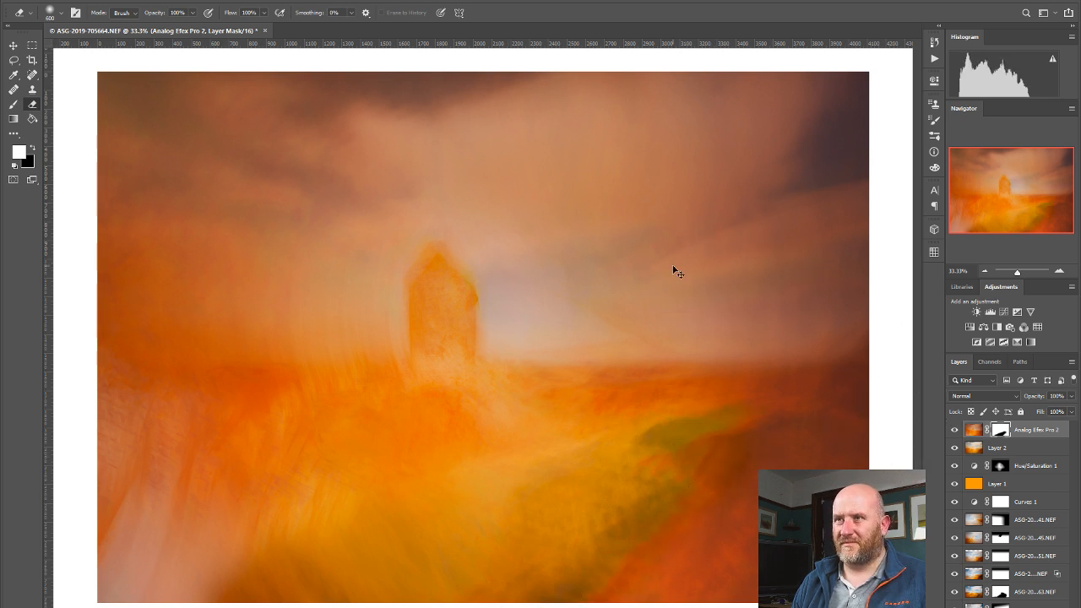
key("ctrl+z")
key("ctrl+z")
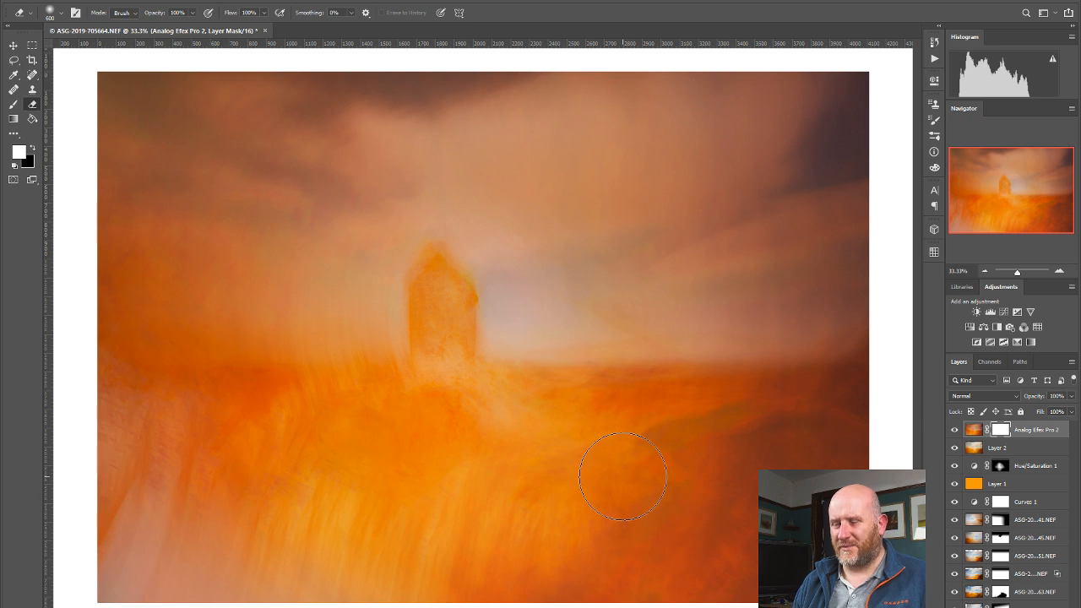
- Set the Eraser's flow to 33% and partly erase the effect over the lower-right foreground, undoing the last unwanted stroke
left_click(264, 14)
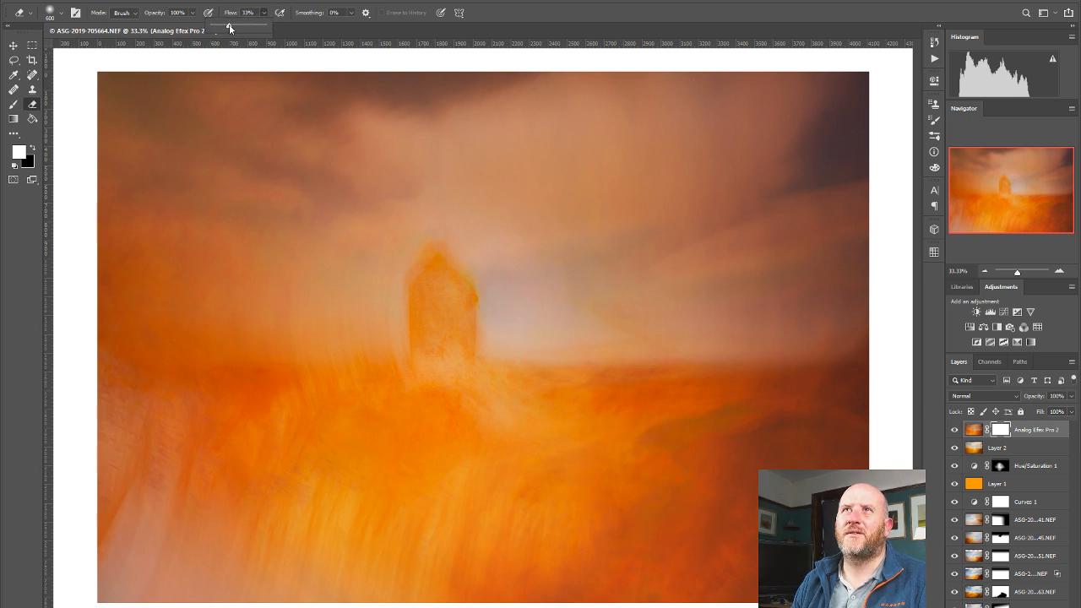
left_click(567, 6)
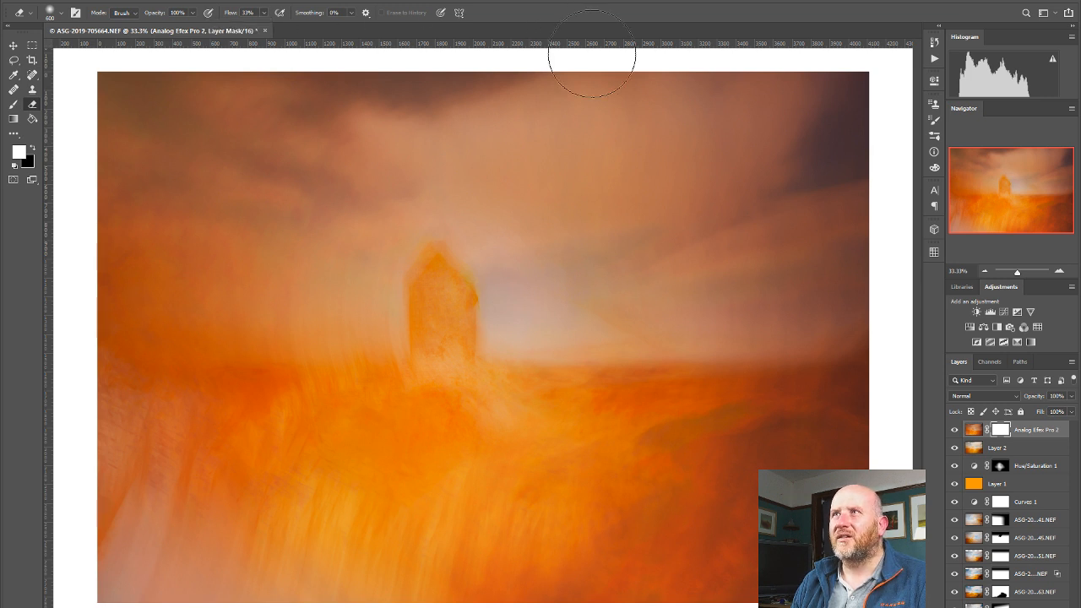
left_click_drag(771, 438, 632, 581)
mouse_move(727, 469)
left_mouse_down()
mouse_move(661, 528)
mouse_move(710, 471)
mouse_move(557, 604)
left_mouse_up()
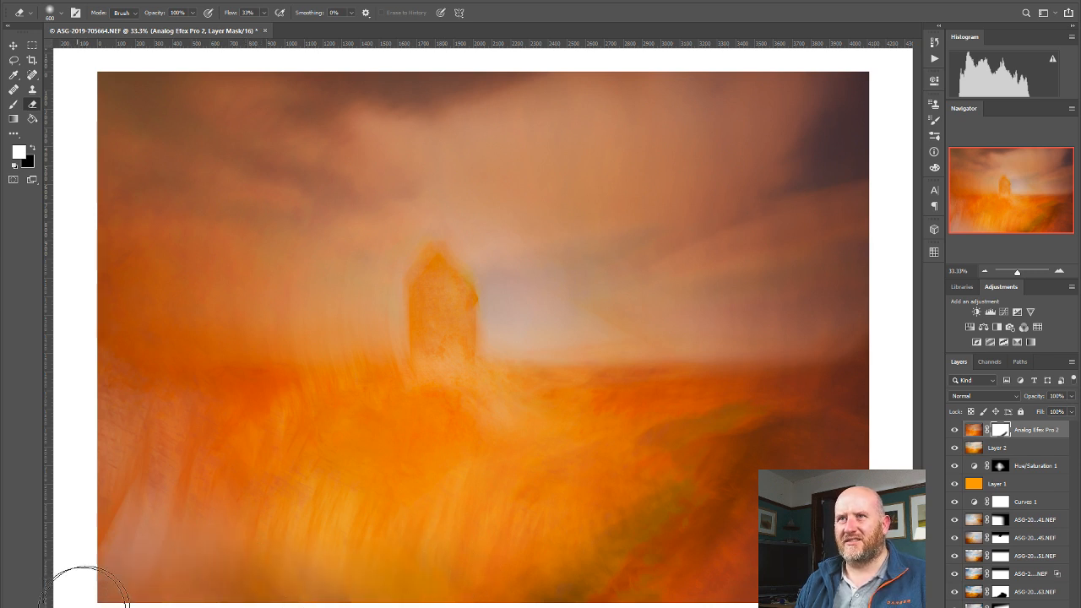
key("ctrl+z")
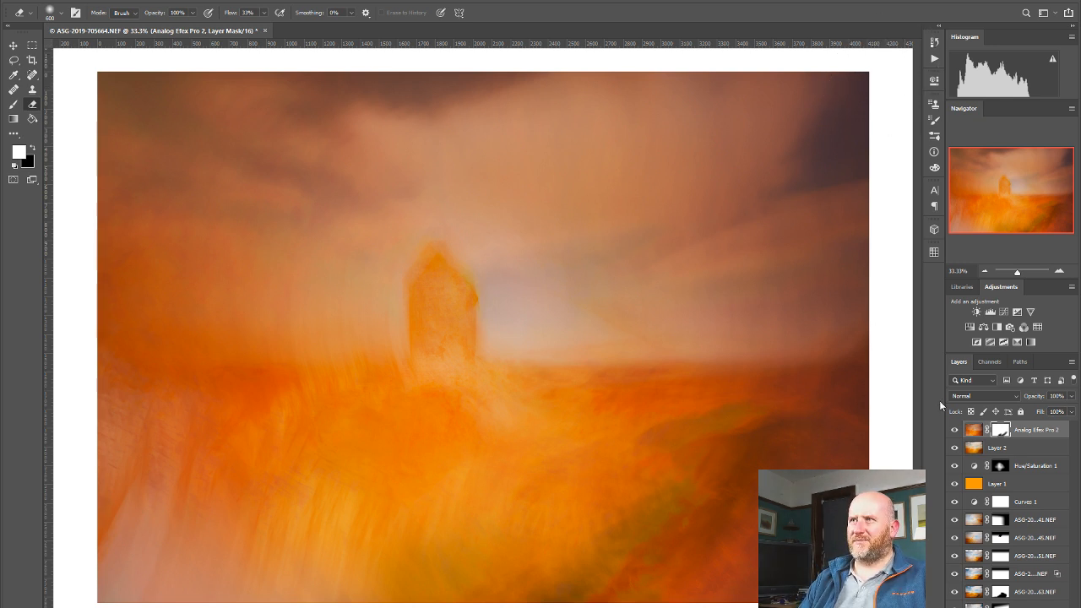
- Compare the masked Analog Efex Pro 2 layer against the layers beneath it
left_click(954, 432)
left_click(954, 432)
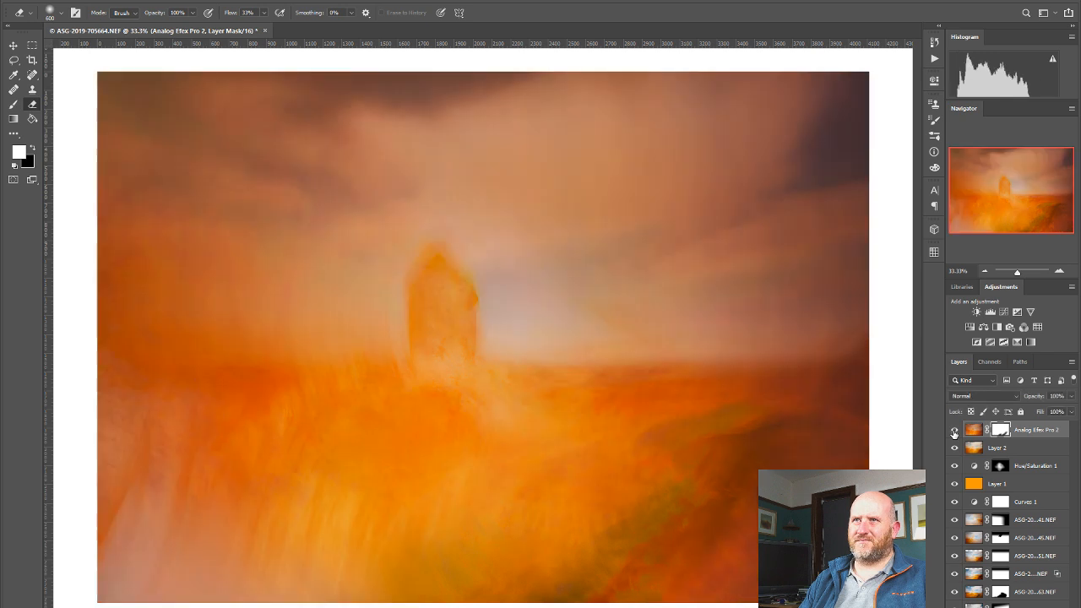
left_click(954, 433)
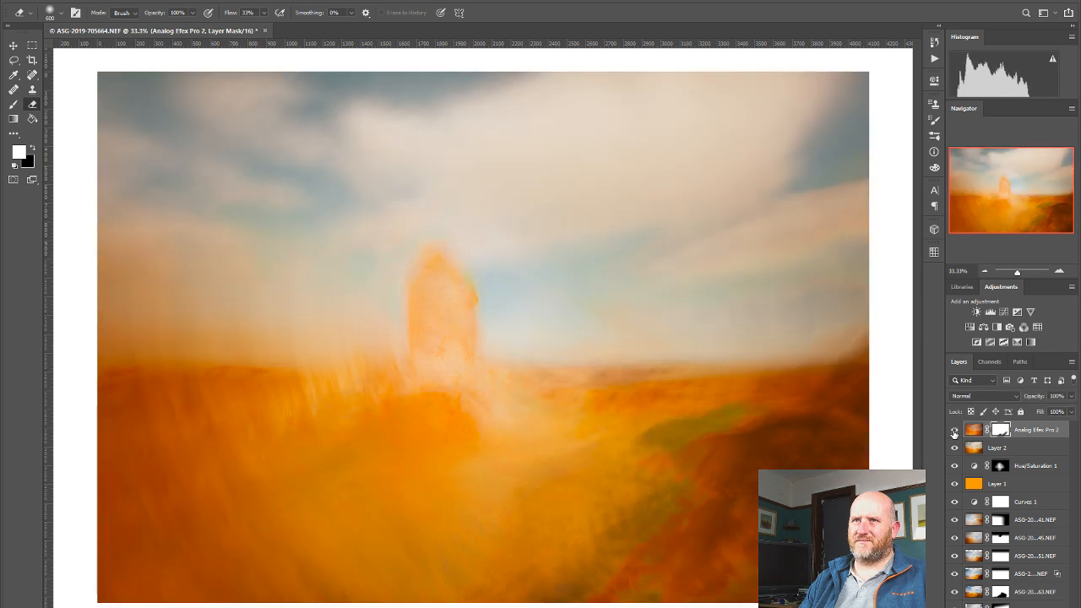
left_click(954, 432)
left_click(954, 432)
left_click(954, 432)
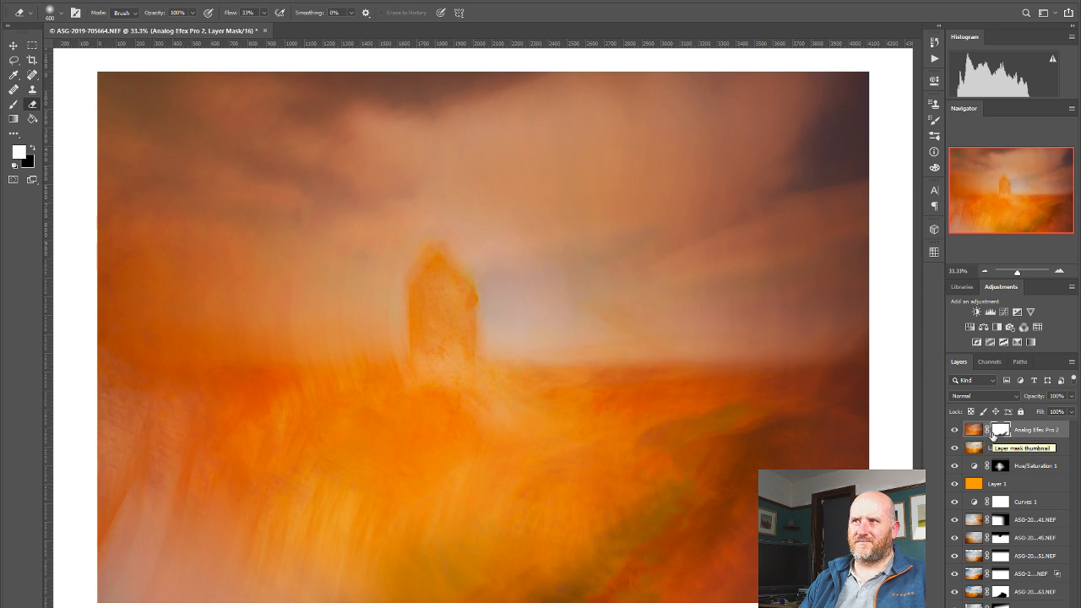
- Lower the Eraser's opacity to 12% and lightly erase more of the effect on the layer mask
left_click(193, 15)
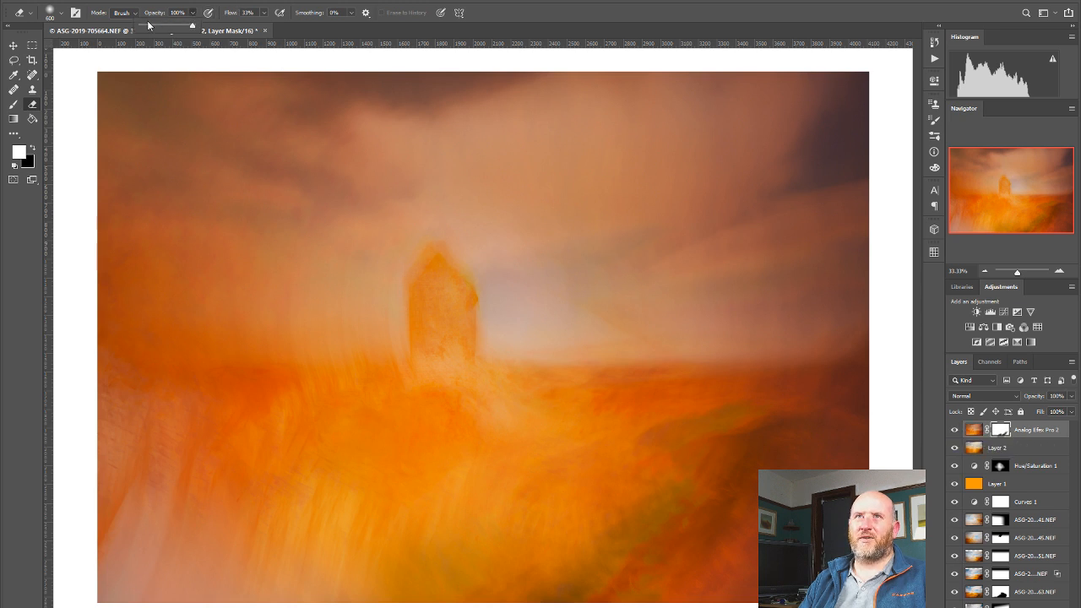
left_click(205, 237)
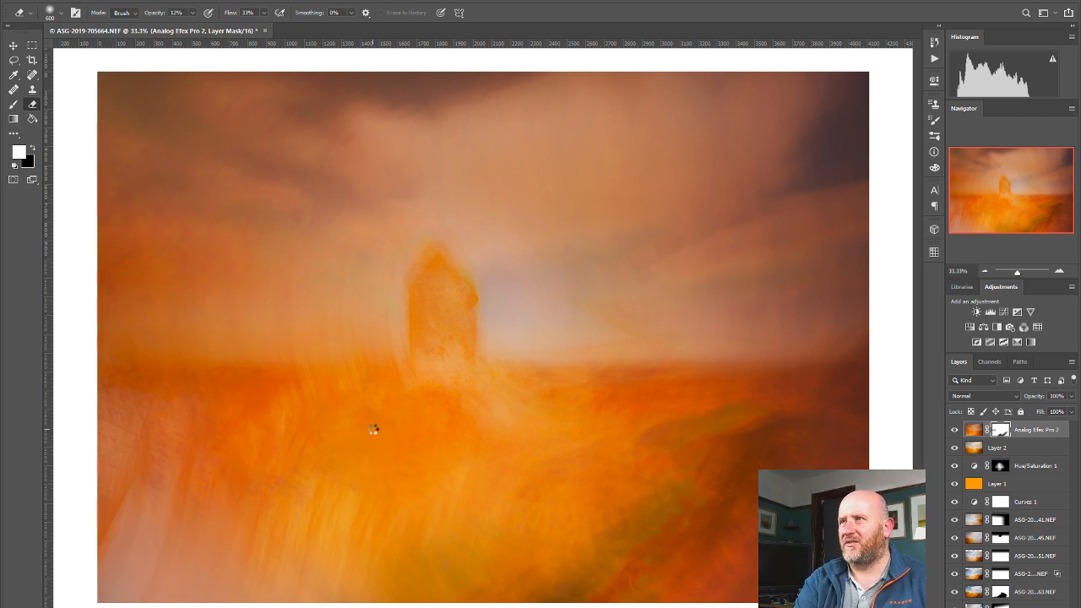
- Stamp all visible layers into a new layer above Analog Efex Pro 2, keeping its blend mode Normal
key("ctrl+shift+alt+n")
left_click(245, 351, "alt")
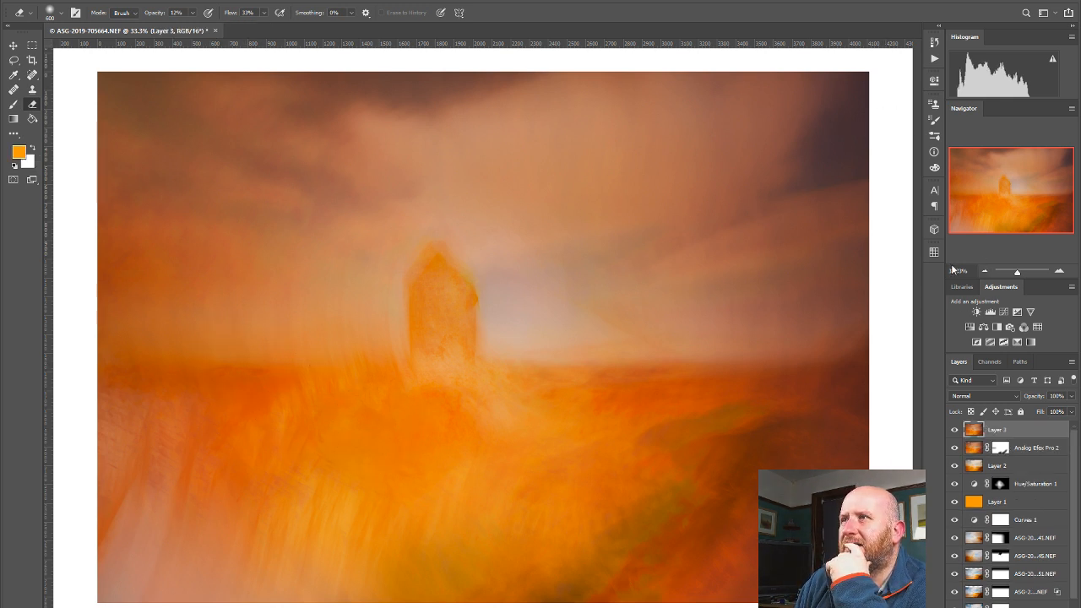
left_click(966, 397)
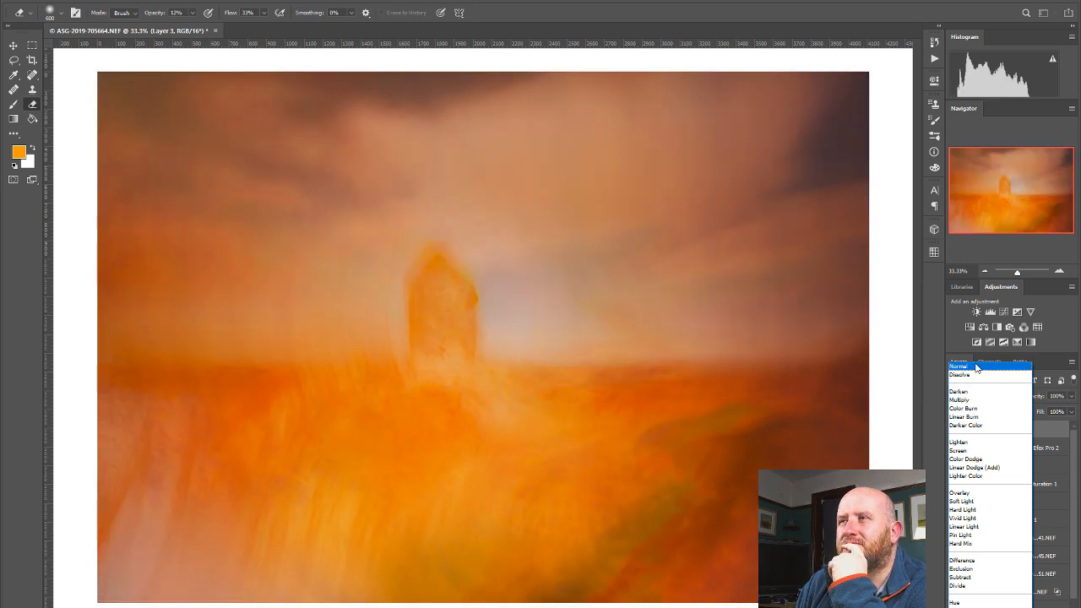
left_click(940, 348)
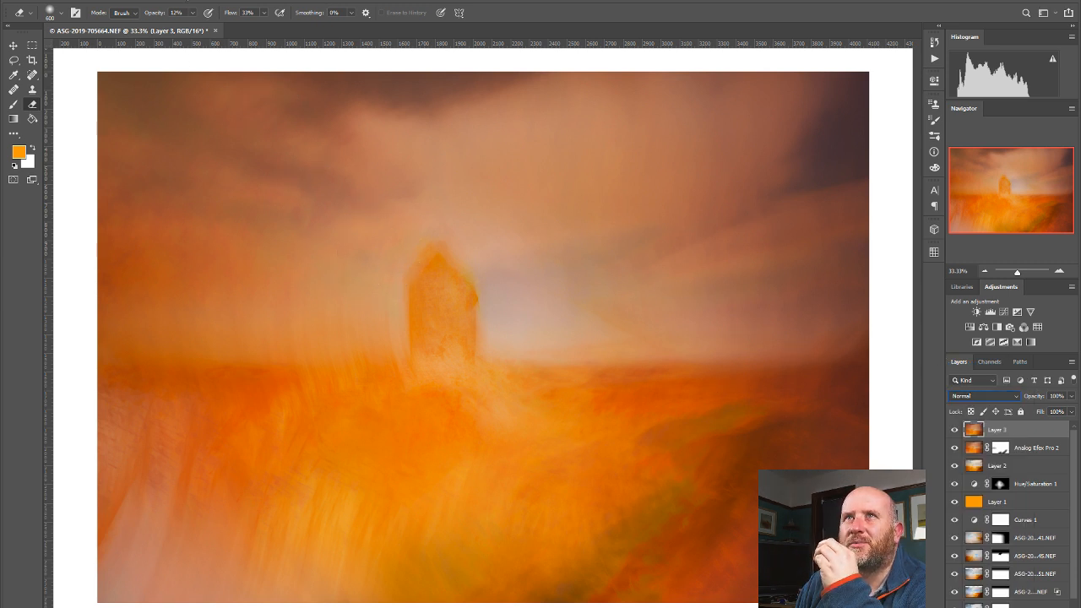
- Open the stamped layer in the Nik Collection's Viveza 2 filter
left_click(178, 0)
mouse_move(206, 235)
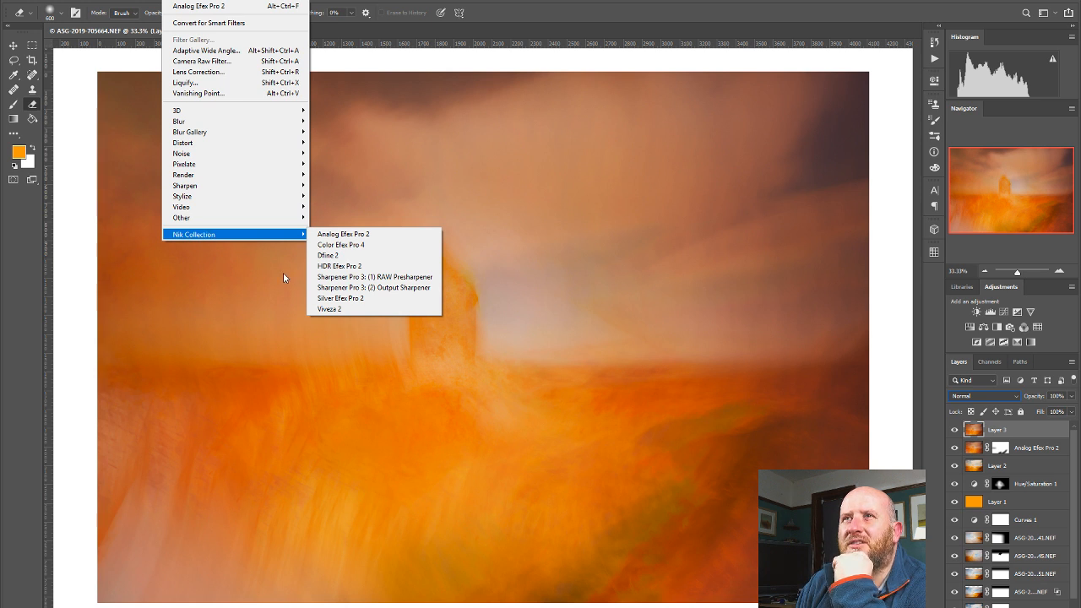
left_click(358, 309)
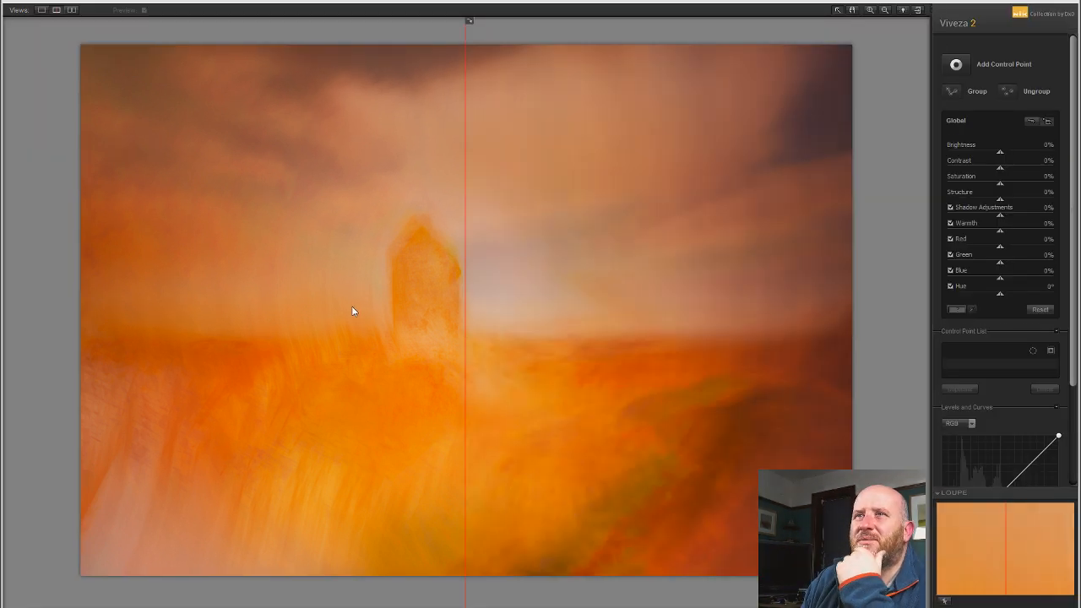
- Try a Structure boost of 17% on the whole image with the adjusted preview filling the frame
left_click_drag(464, 386, 79, 365)
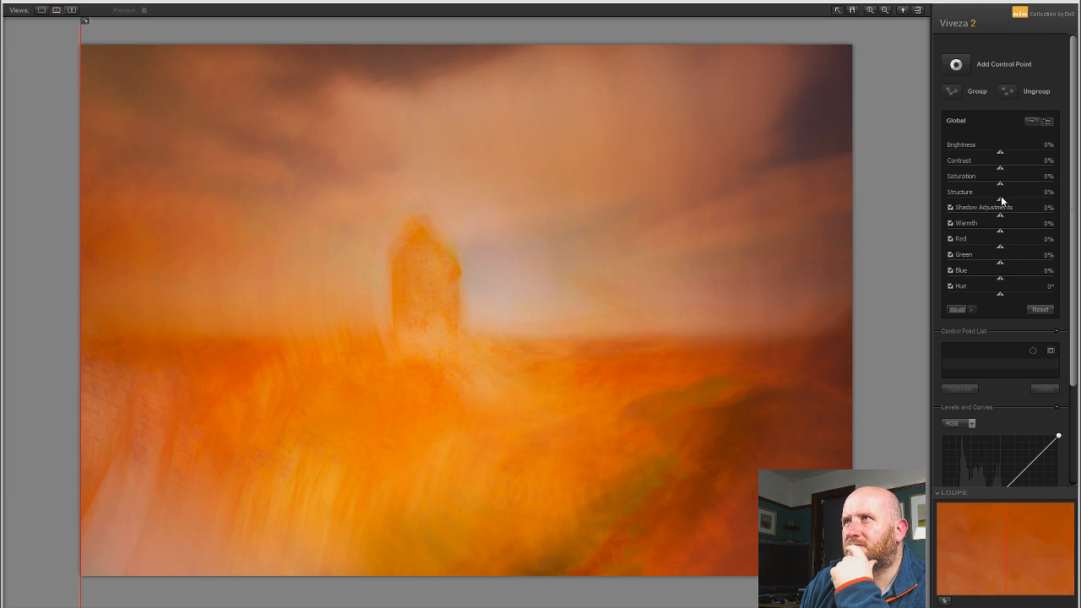
mouse_move(999, 199)
left_mouse_down()
mouse_move(1016, 205)
mouse_move(1003, 209)
left_mouse_up()
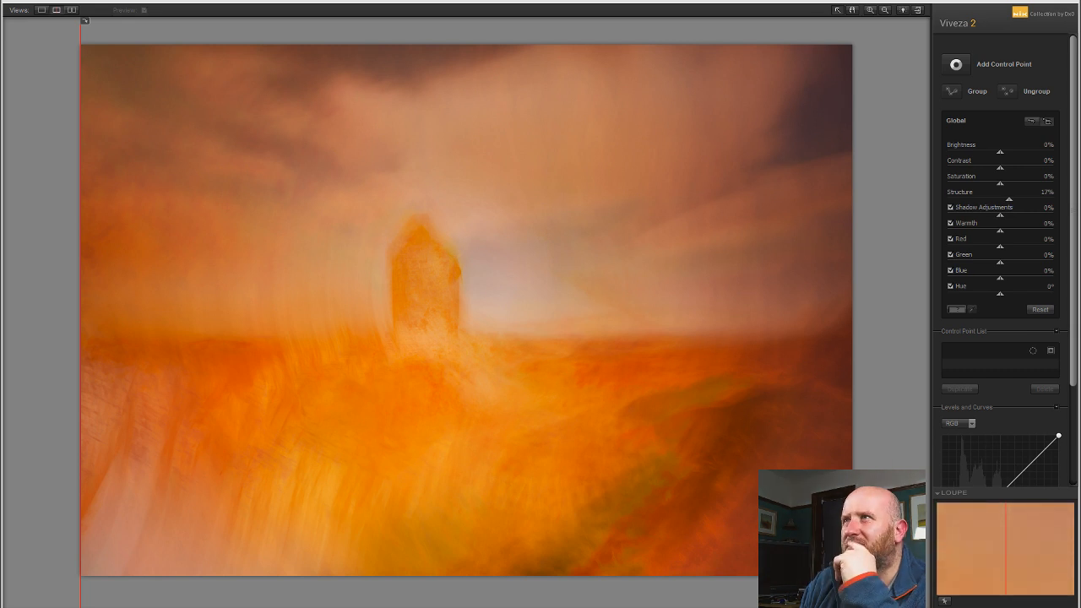
double_click(1011, 203)
- Add a control point on the tower's lower body and set its Structure to 28%
left_click(956, 63)
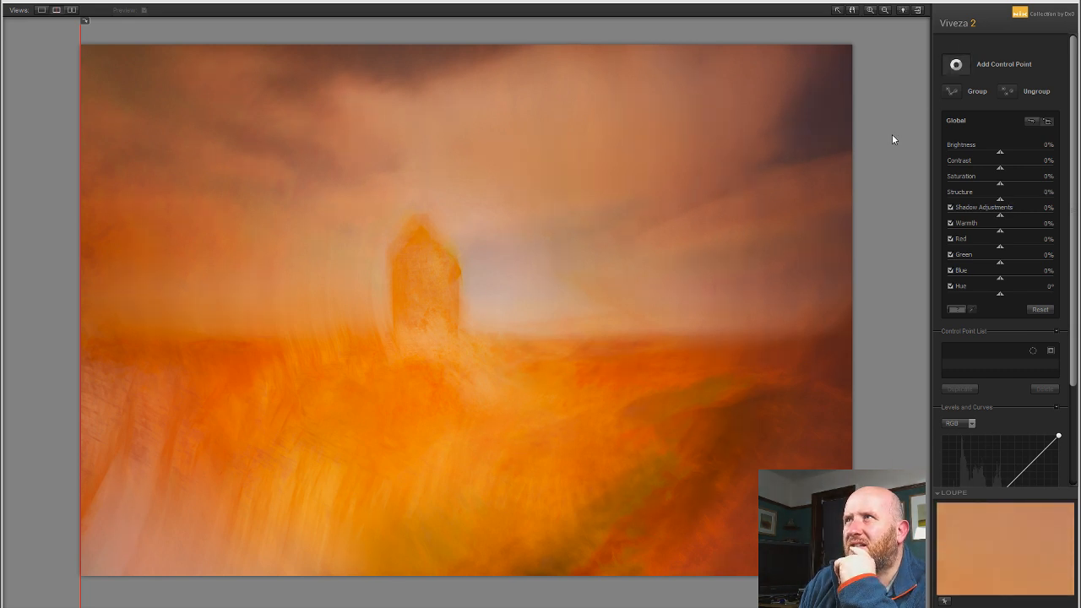
left_click(444, 301)
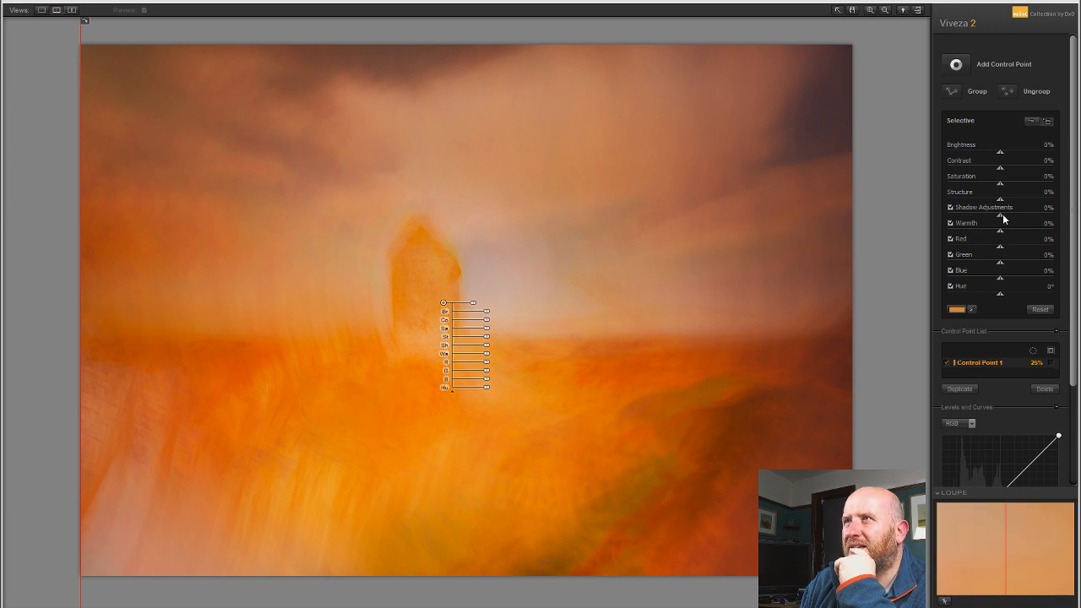
left_click_drag(1000, 200, 1018, 200)
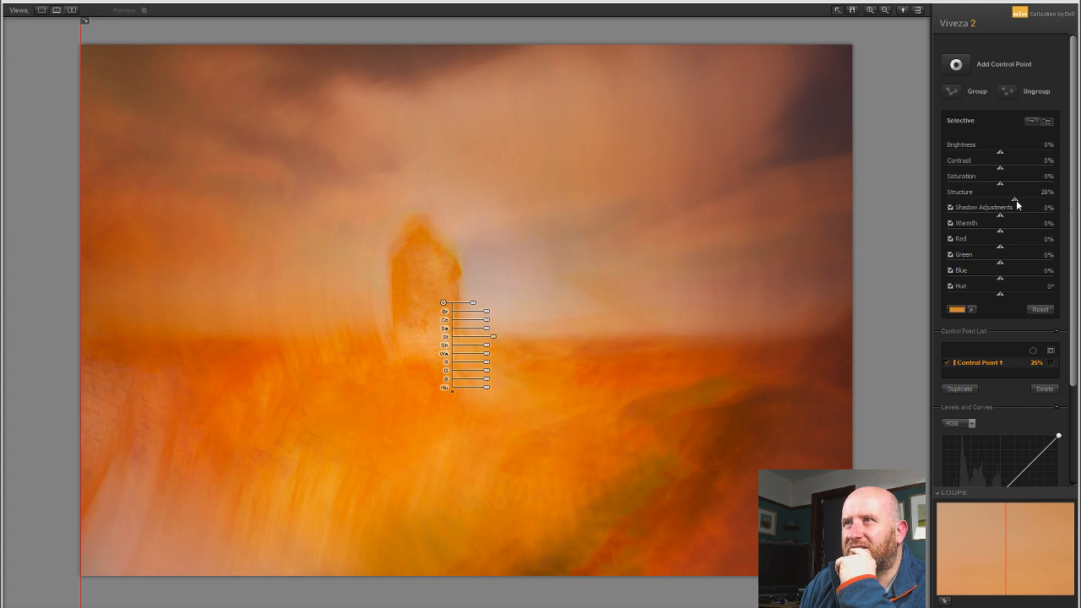
left_click(911, 230)
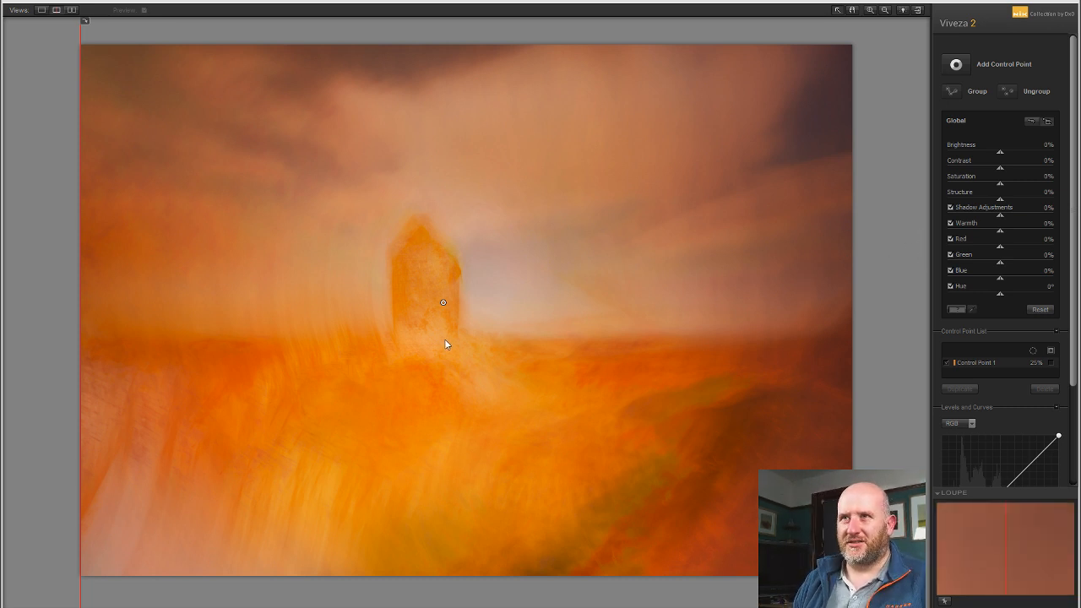
- Duplicate the tower's control point twice, placing both copies side by side on the orange ground below the tower
left_click(443, 303)
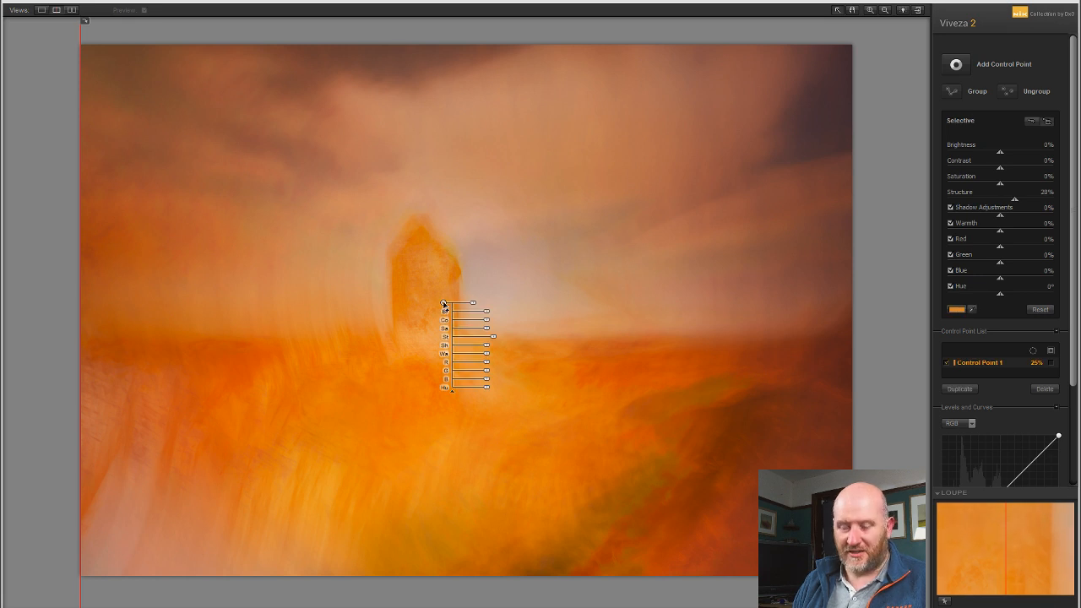
left_click_drag(443, 303, 360, 382)
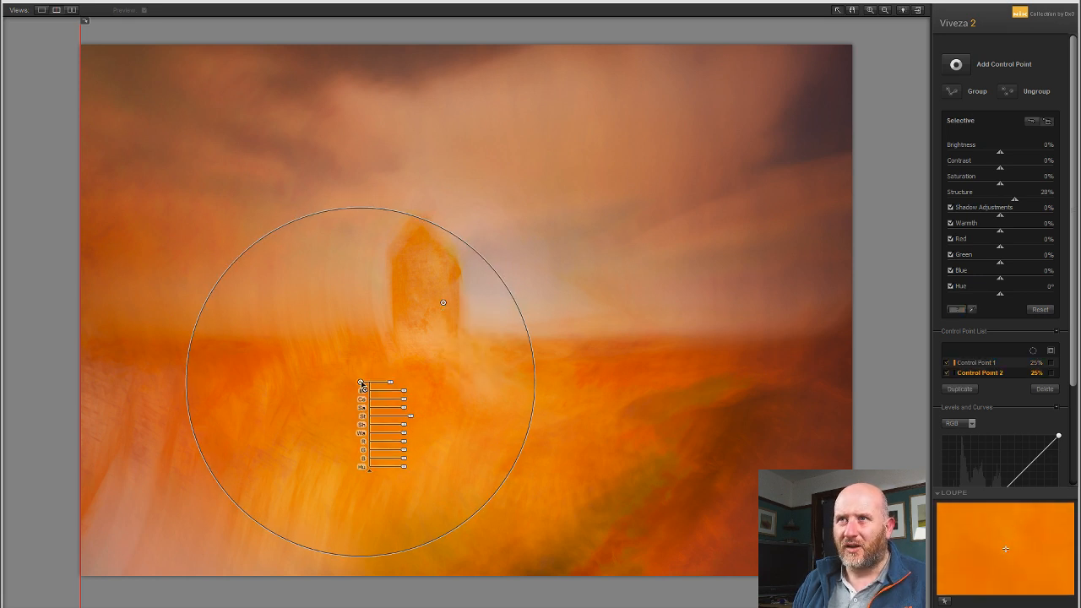
left_click(513, 364)
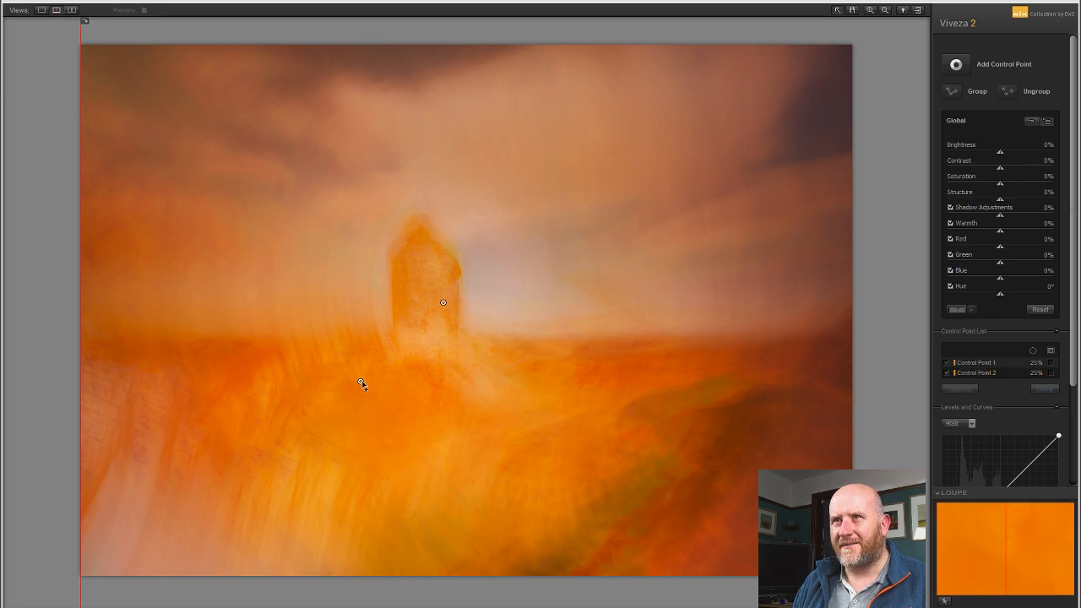
left_click_drag(361, 384, 437, 388)
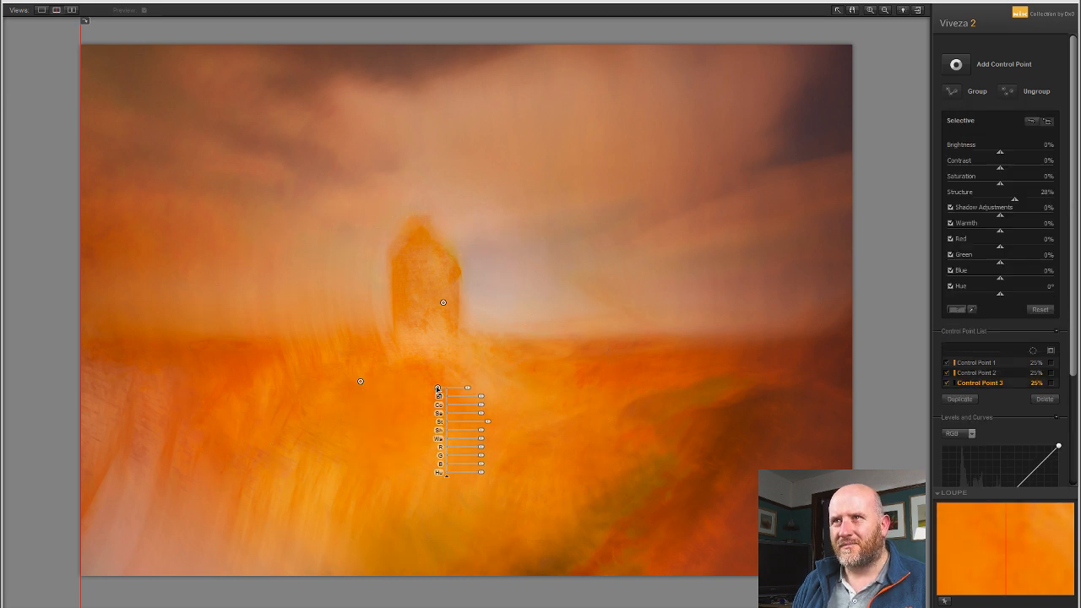
left_click(603, 341)
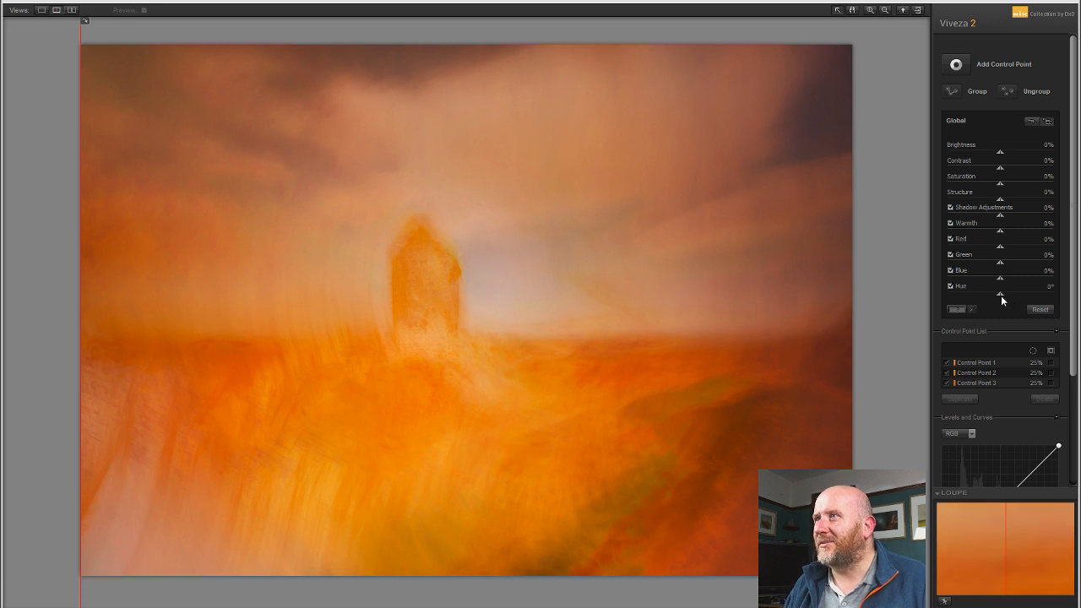
- Experiment with the global Hue and Blue adjustments, settling on a global Hue of -3°
left_click_drag(999, 293, 997, 293)
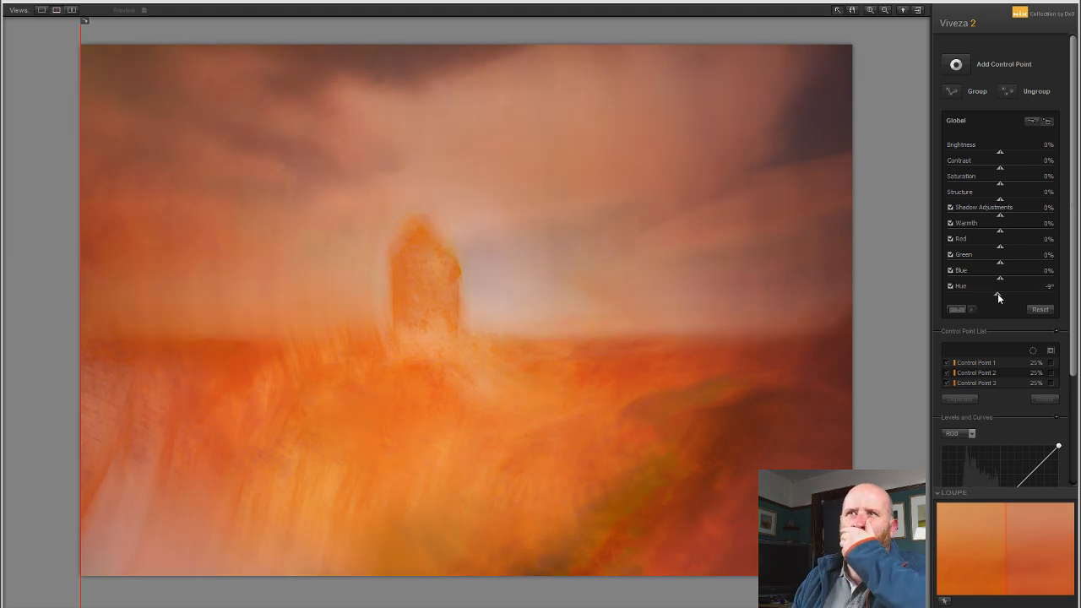
left_click_drag(997, 293, 998, 294)
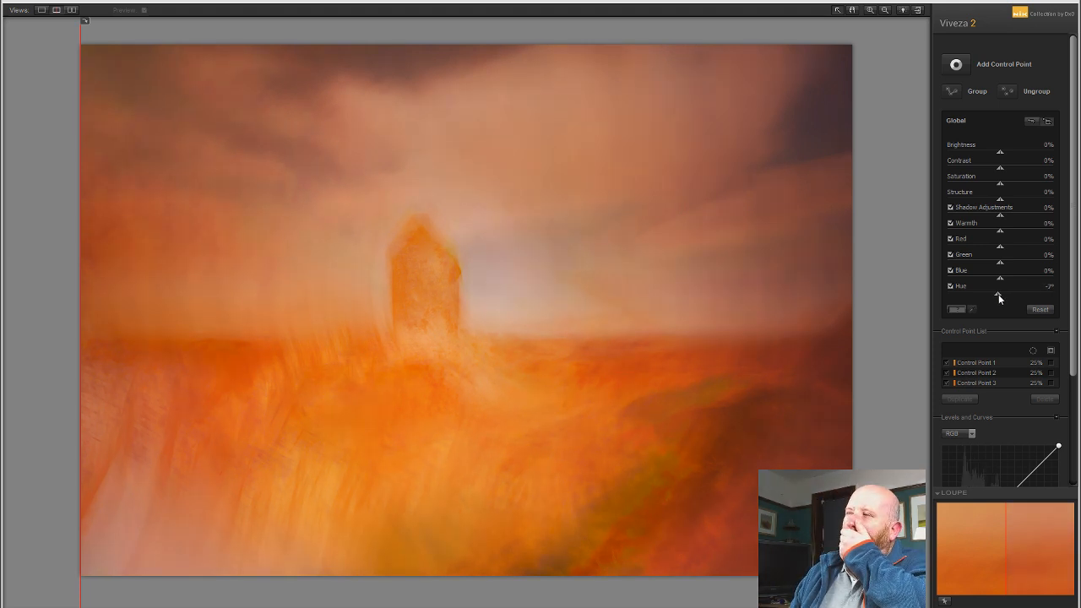
left_click_drag(998, 294, 1000, 296)
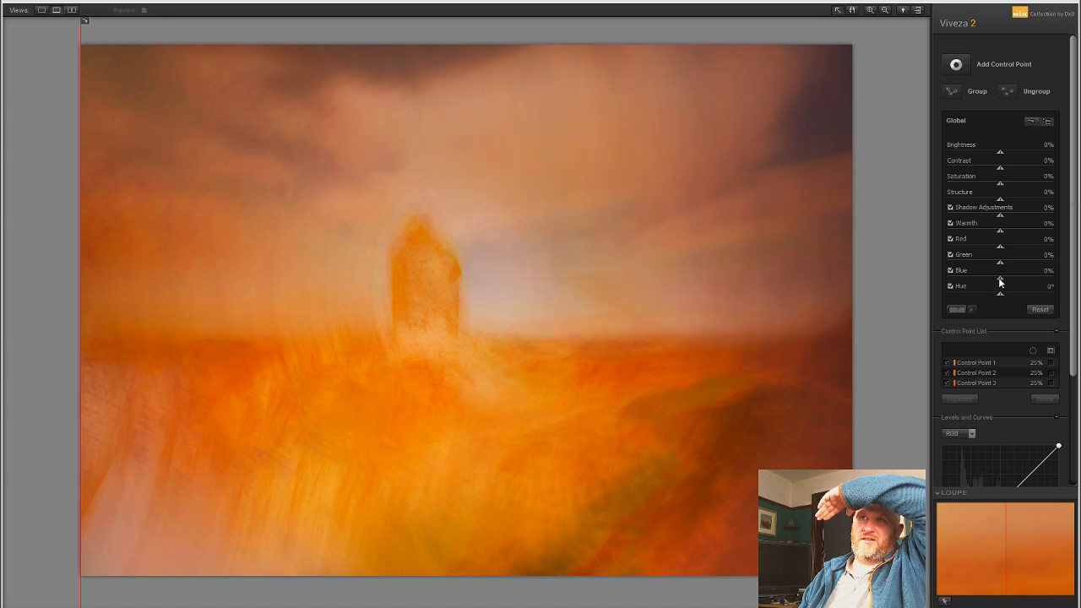
mouse_move(1000, 280)
left_mouse_down()
mouse_move(1010, 281)
mouse_move(986, 280)
mouse_move(1012, 280)
left_mouse_up()
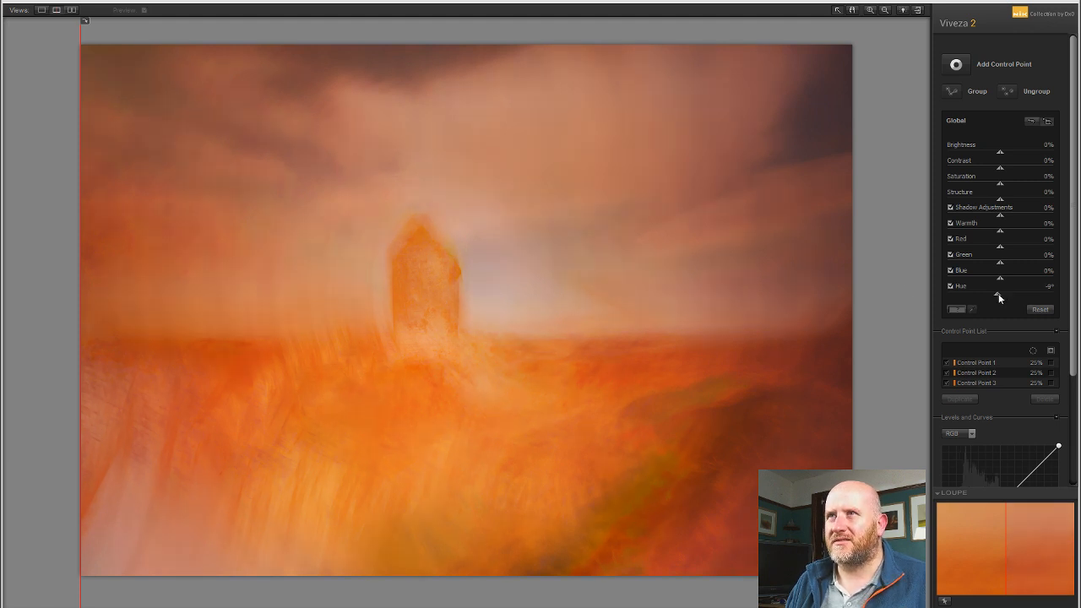
left_click_drag(998, 293, 999, 293)
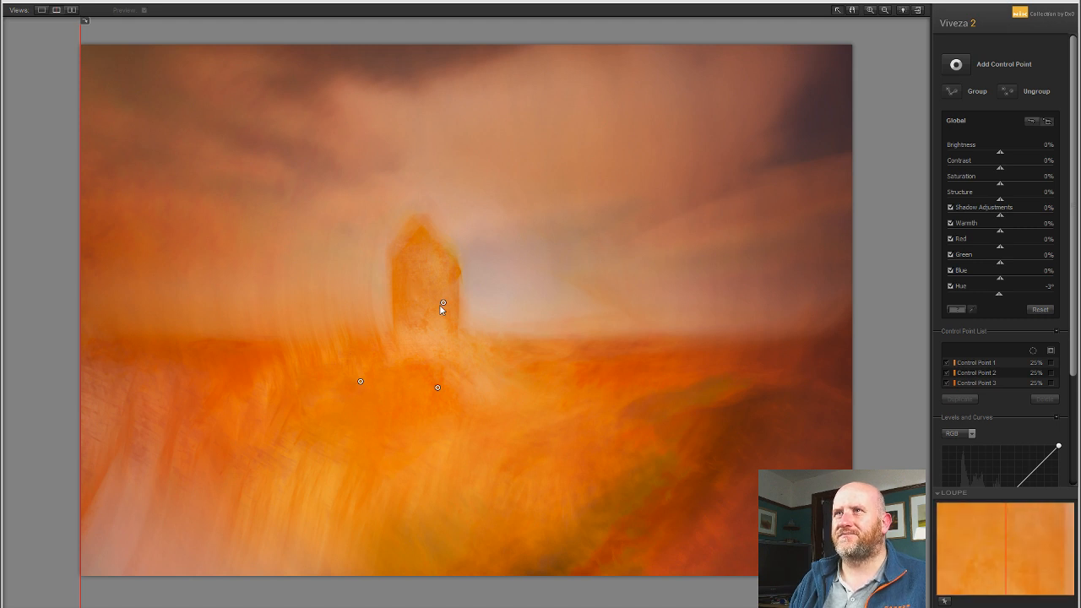
- Set the tower control point's Hue to -7°, shrink its size to 14%, and move it up to the tower's right edge
left_click(442, 304)
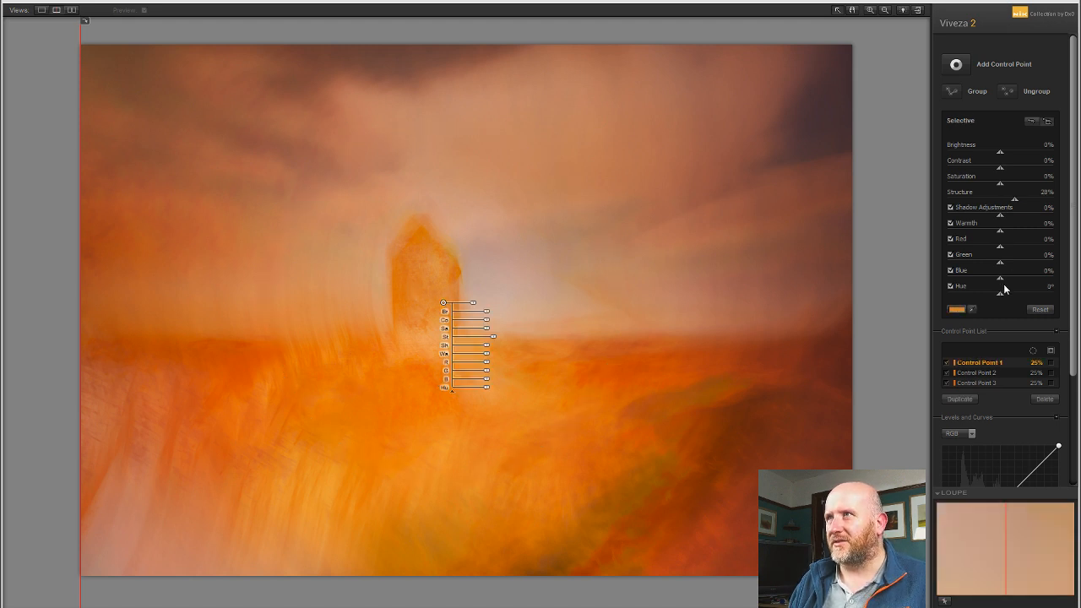
left_click_drag(998, 294, 997, 294)
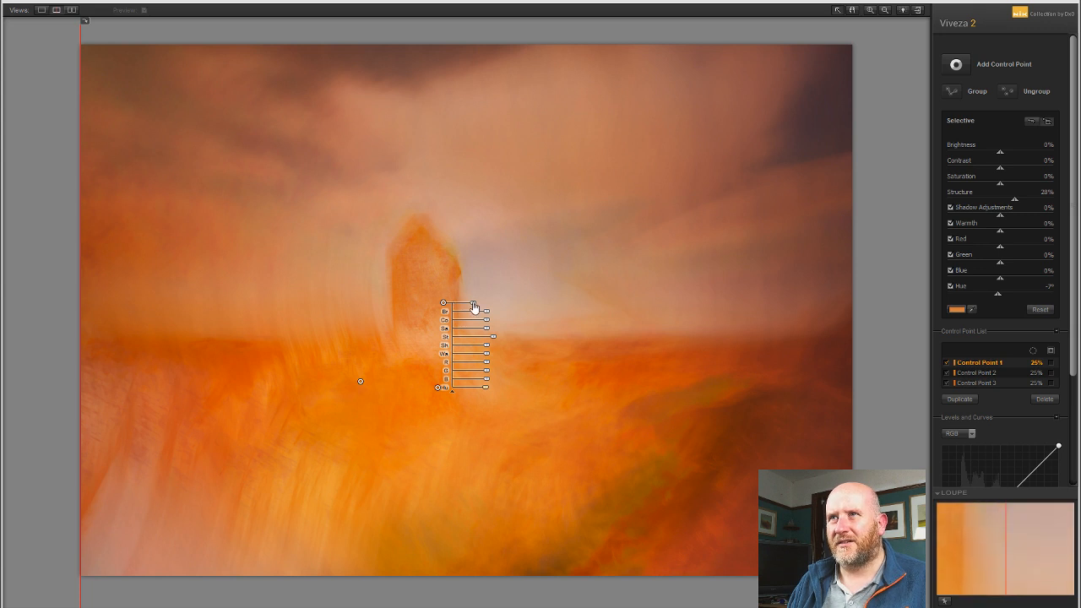
left_click_drag(472, 305, 455, 270)
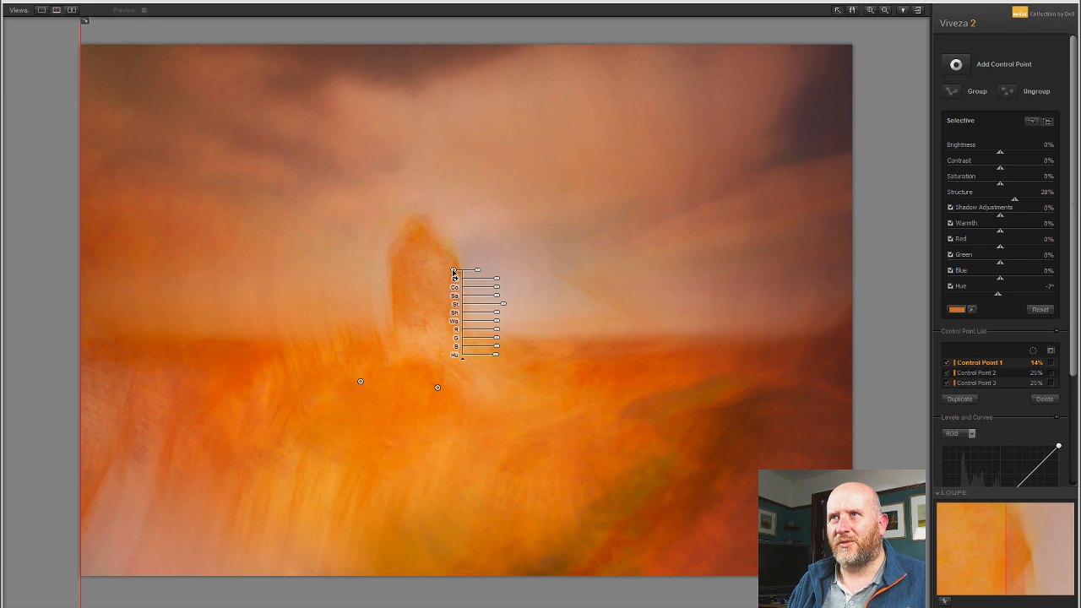
left_click(679, 191)
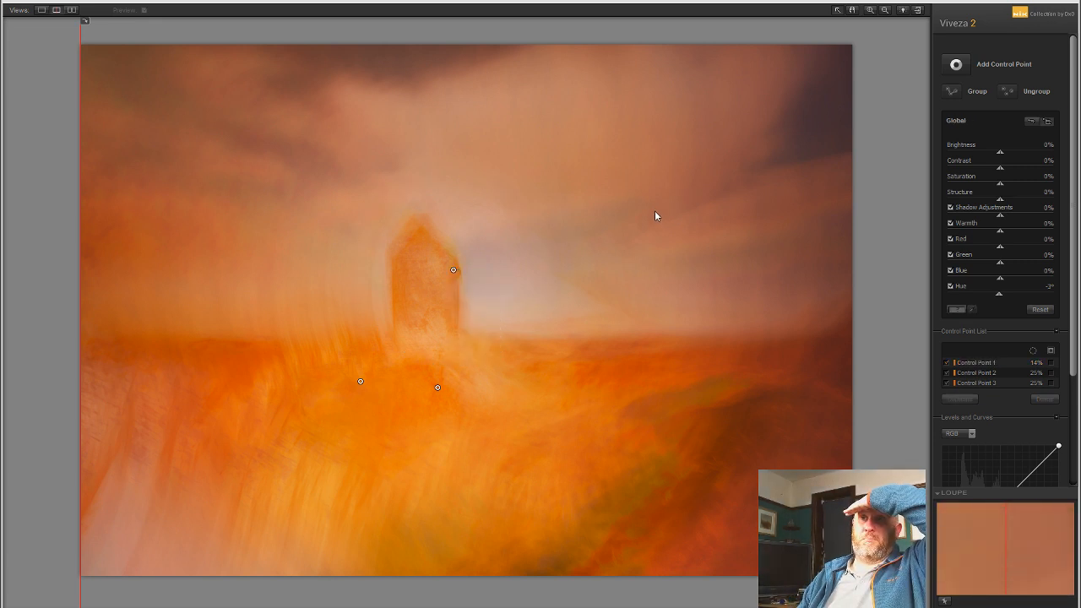
- Set the tower control point's Brightness to 7% and Saturation to 11%
left_click_drag(79, 184, 194, 271)
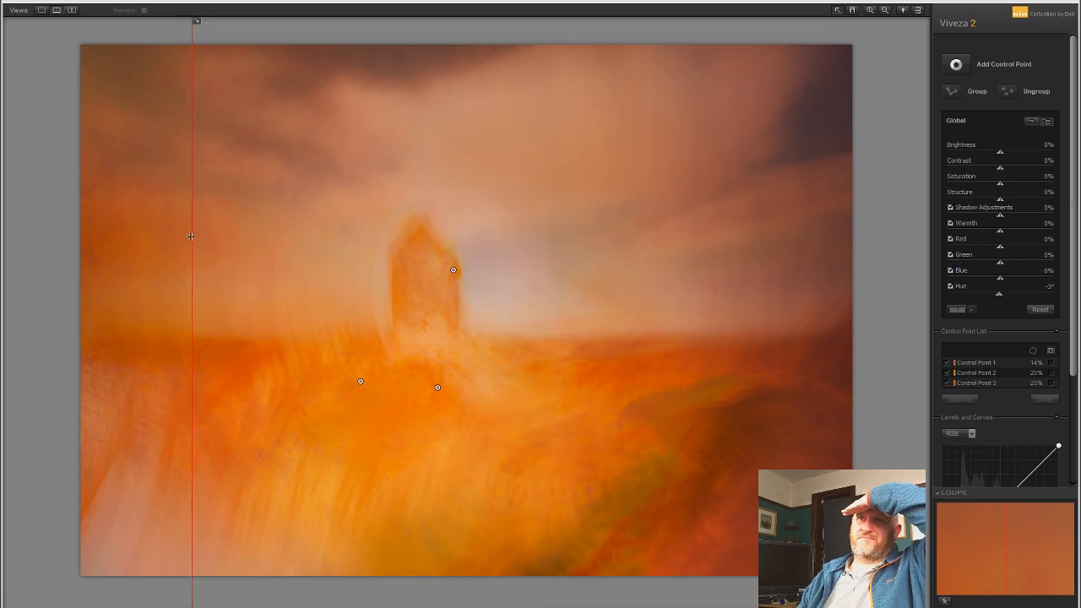
left_click(454, 270)
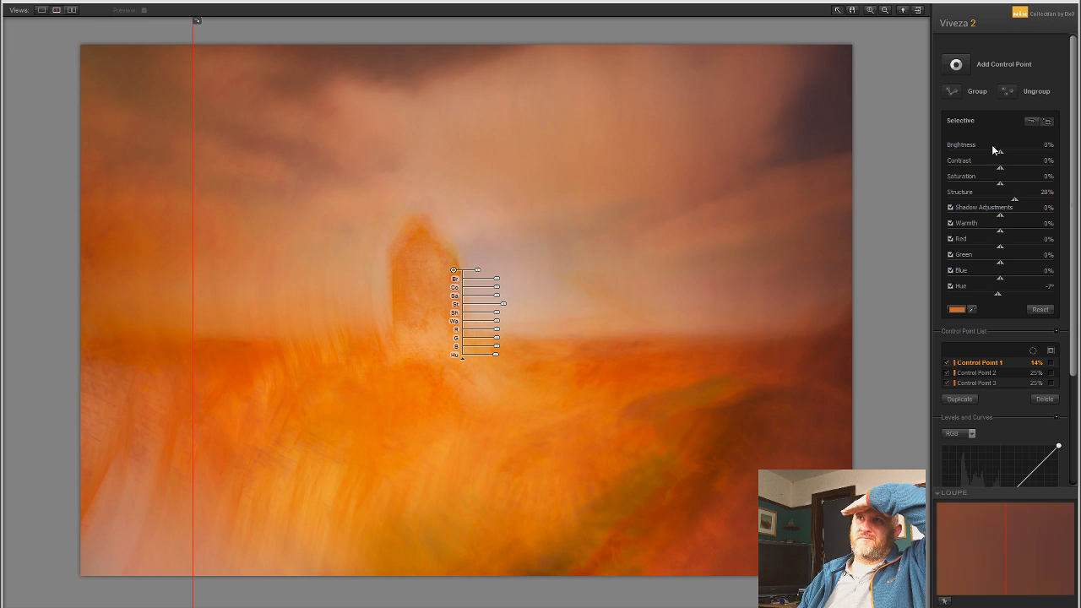
mouse_move(998, 152)
left_mouse_down()
mouse_move(1011, 185)
mouse_move(1005, 155)
left_mouse_up()
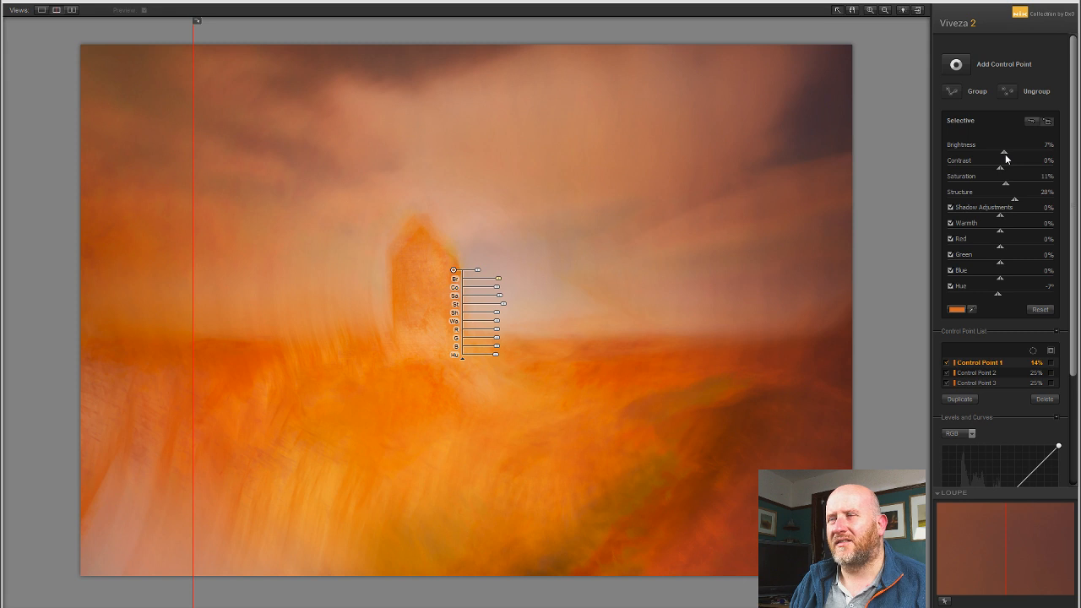
left_click_drag(1000, 167, 1018, 170)
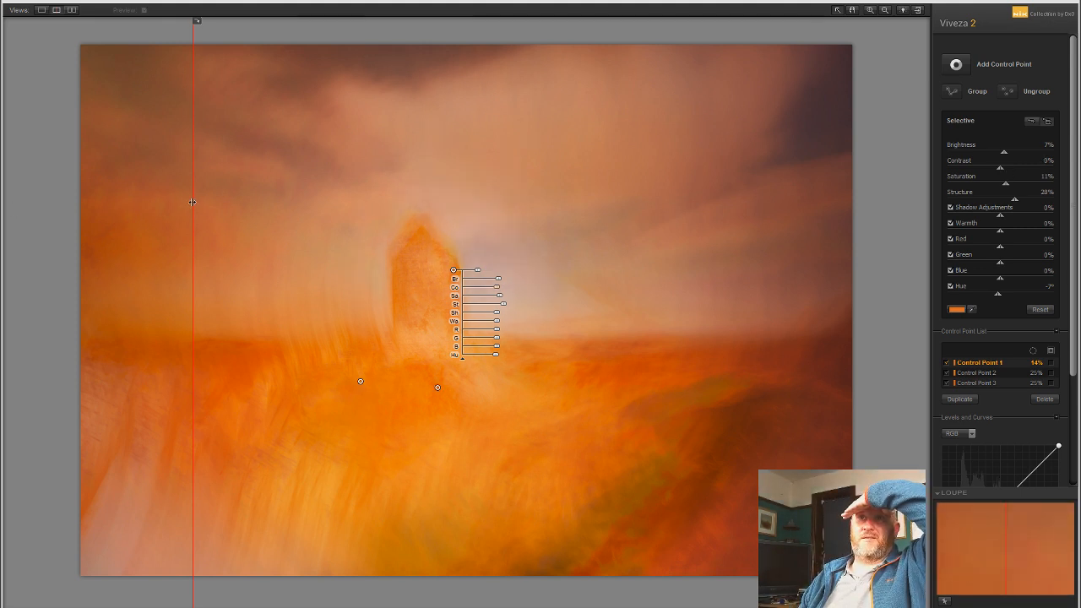
- Compare before and after across the split preview, and delete the tower's control point
left_click_drag(192, 202, 202, 282)
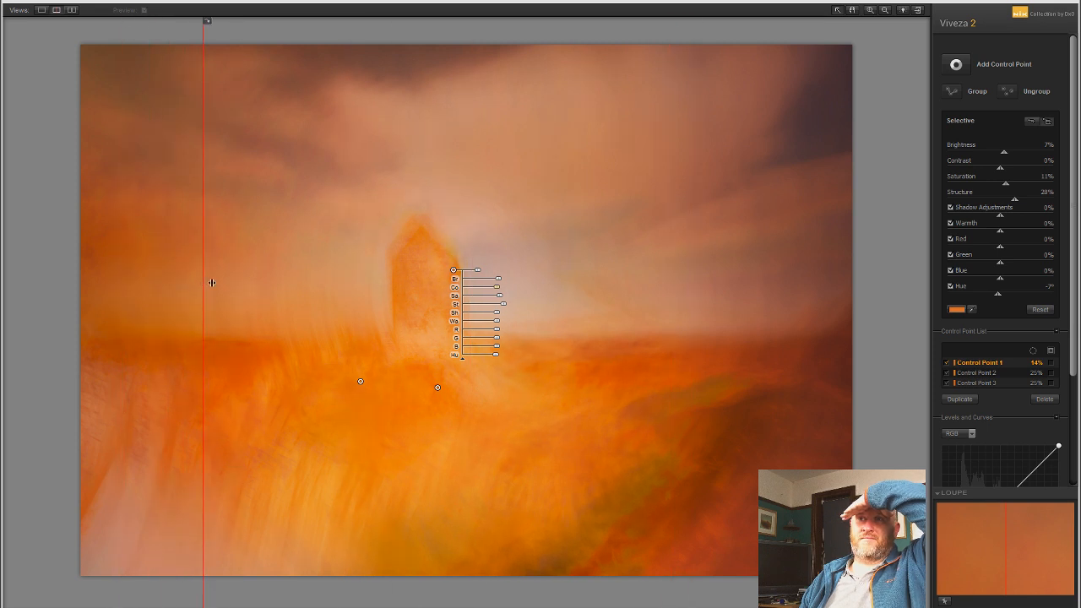
left_click(587, 269)
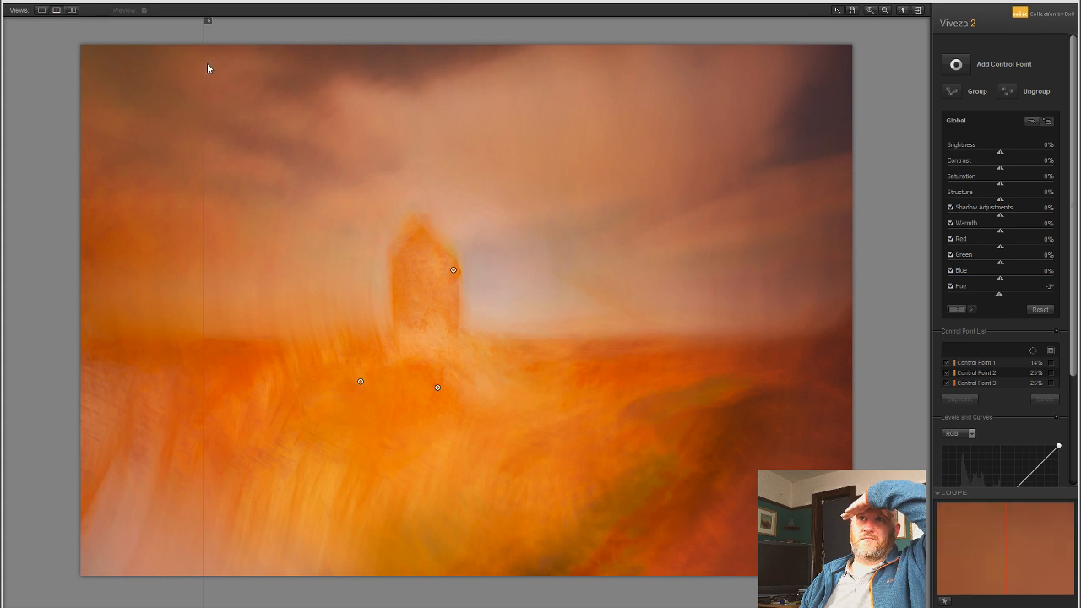
left_click_drag(204, 63, 191, 140)
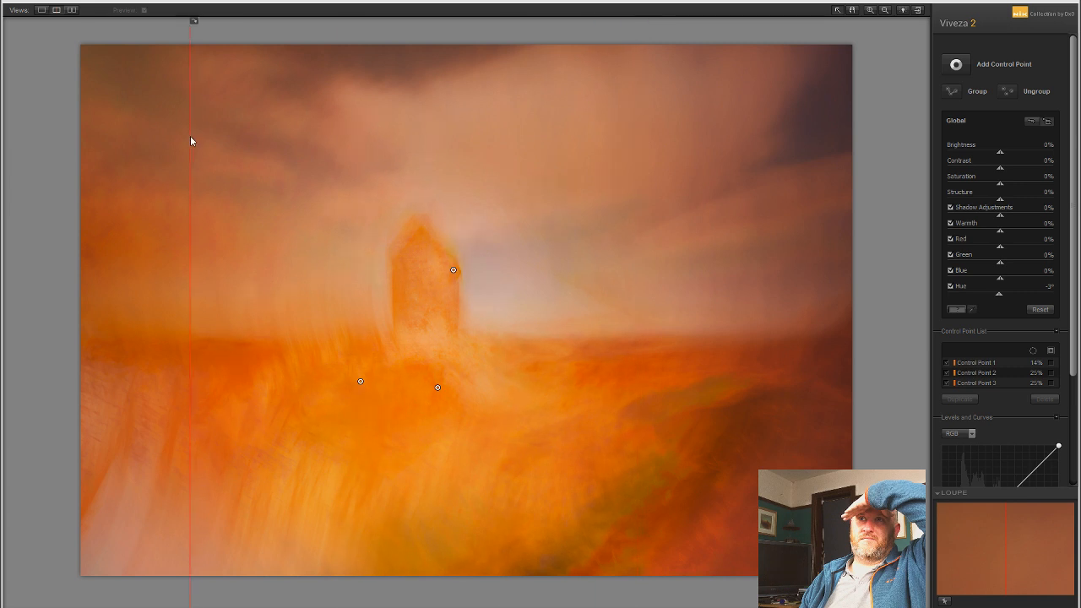
left_click(453, 270)
key("Delete")
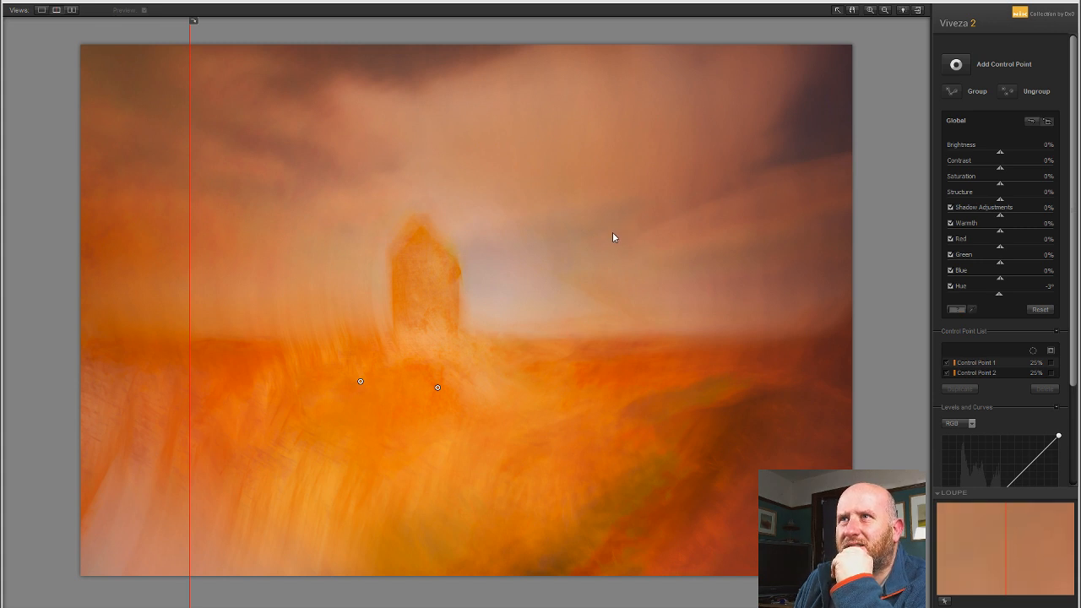
- Shrink both ground control points together to a size of 10% and compare the result across the split preview
left_click_drag(317, 344, 494, 431)
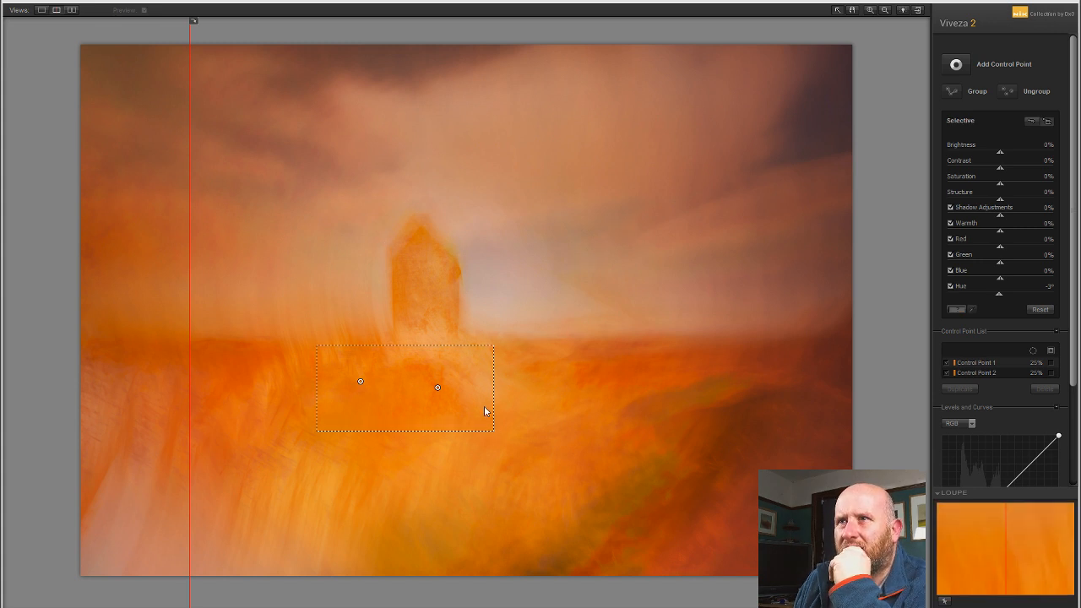
left_click_drag(467, 388, 459, 391)
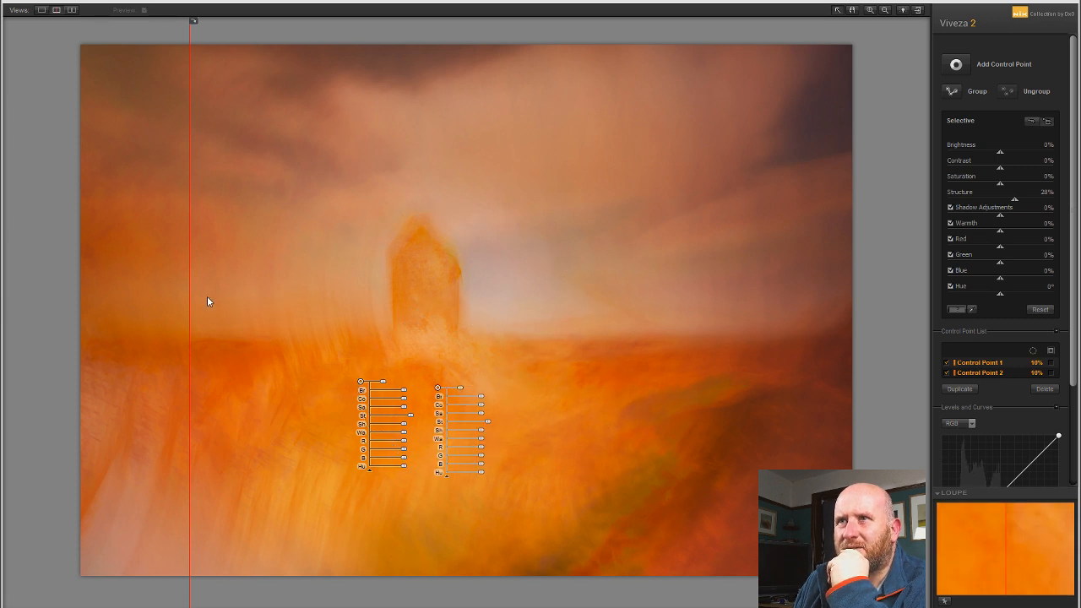
left_click(675, 249)
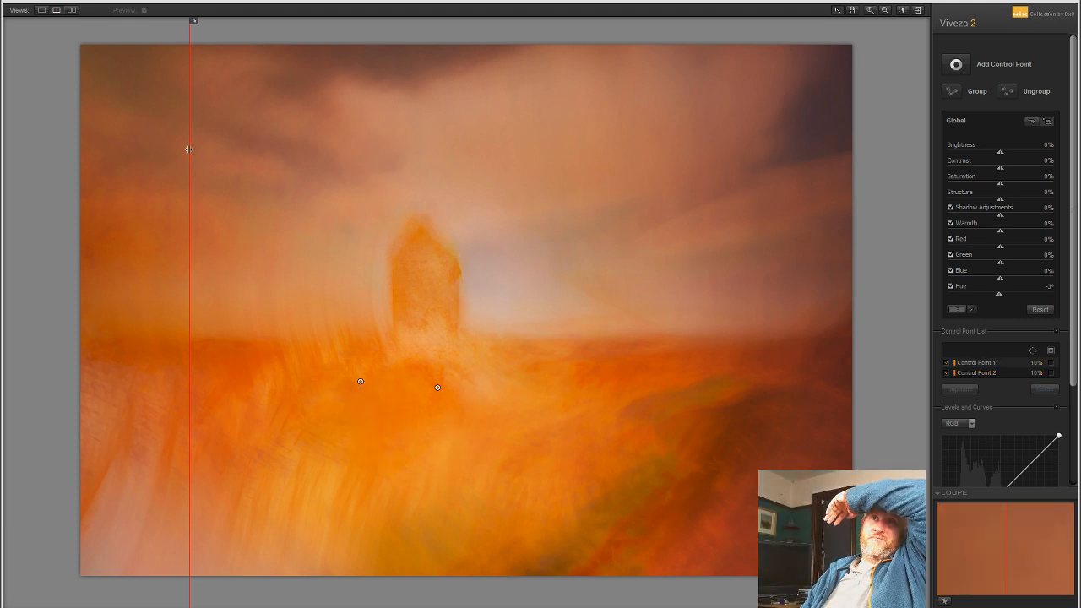
left_click_drag(190, 151, 224, 297)
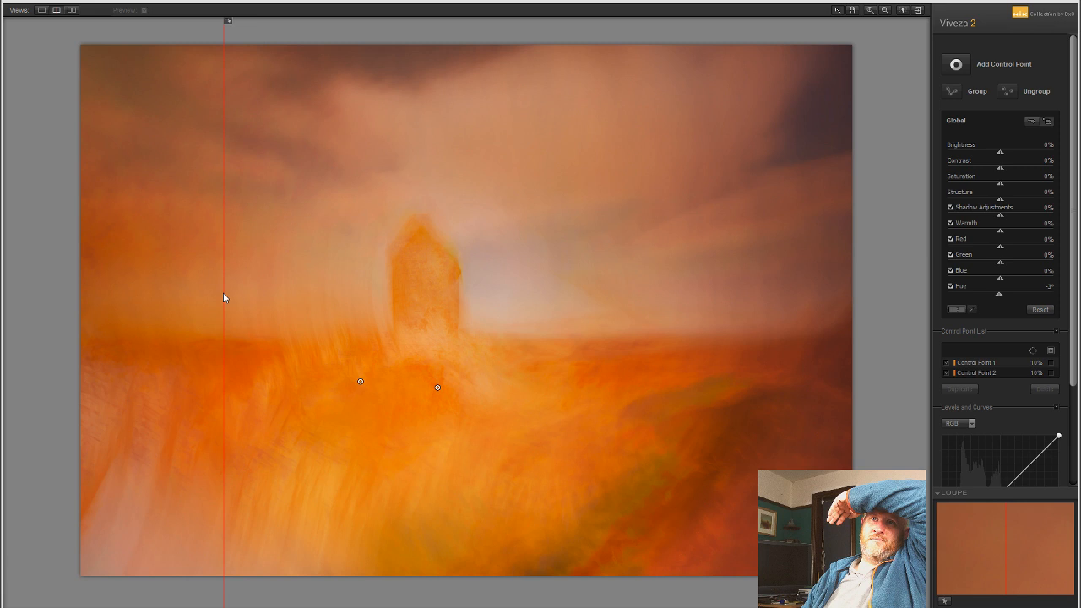
- Add a fresh control point on the tower and check the selection mask of all control points
left_click(957, 66)
left_click(437, 269)
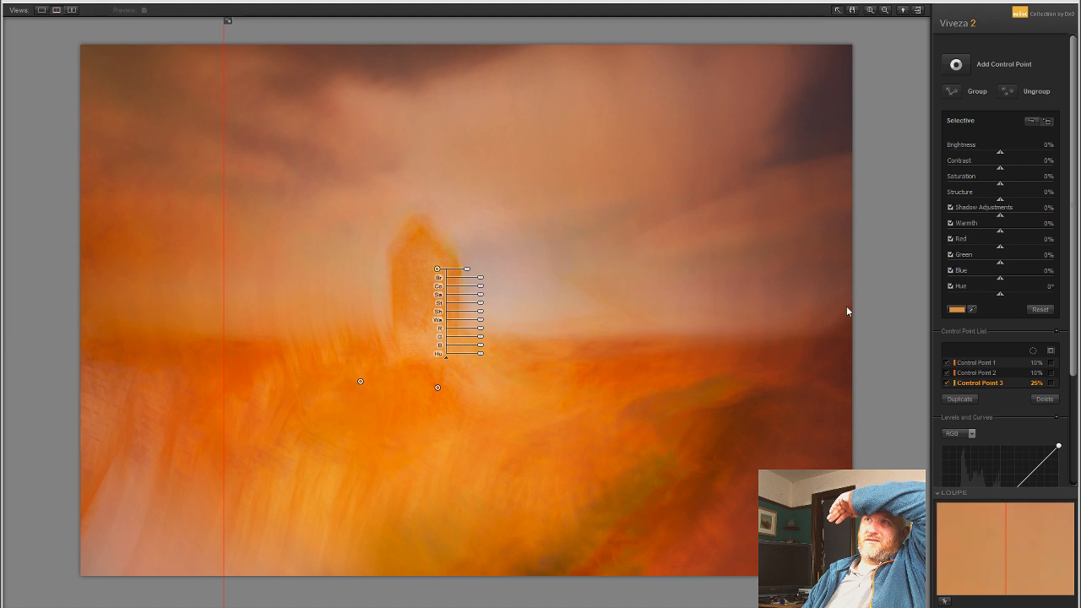
left_click(1051, 351)
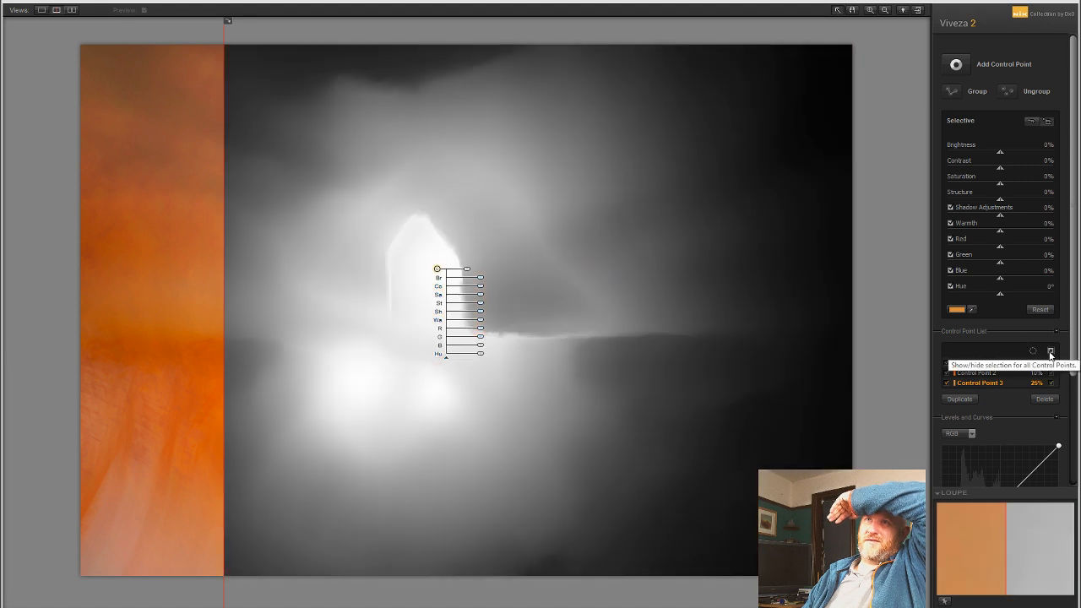
left_click(1050, 351)
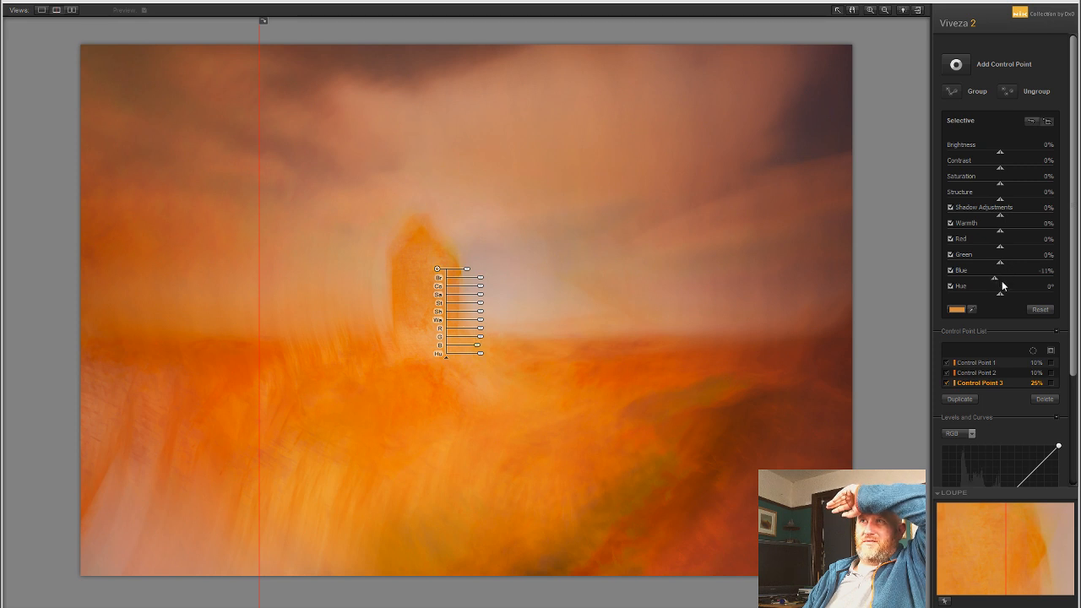
- Set the tower control point's Hue to 1° and deselect it after comparing before and after across the split preview
left_click_drag(1009, 232, 1009, 235)
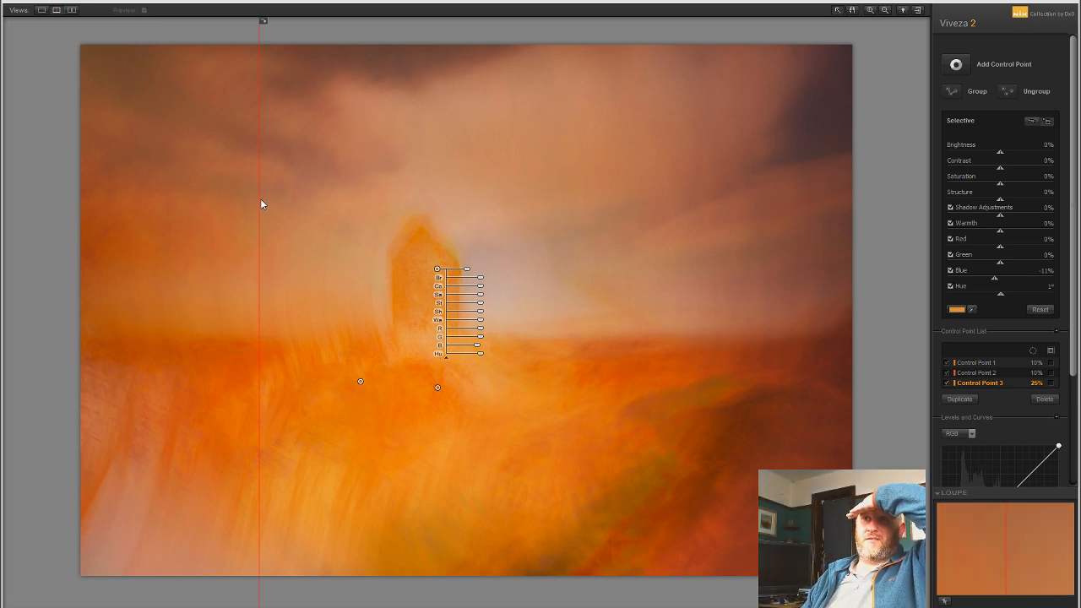
left_click_drag(259, 198, 278, 219)
left_click(718, 255)
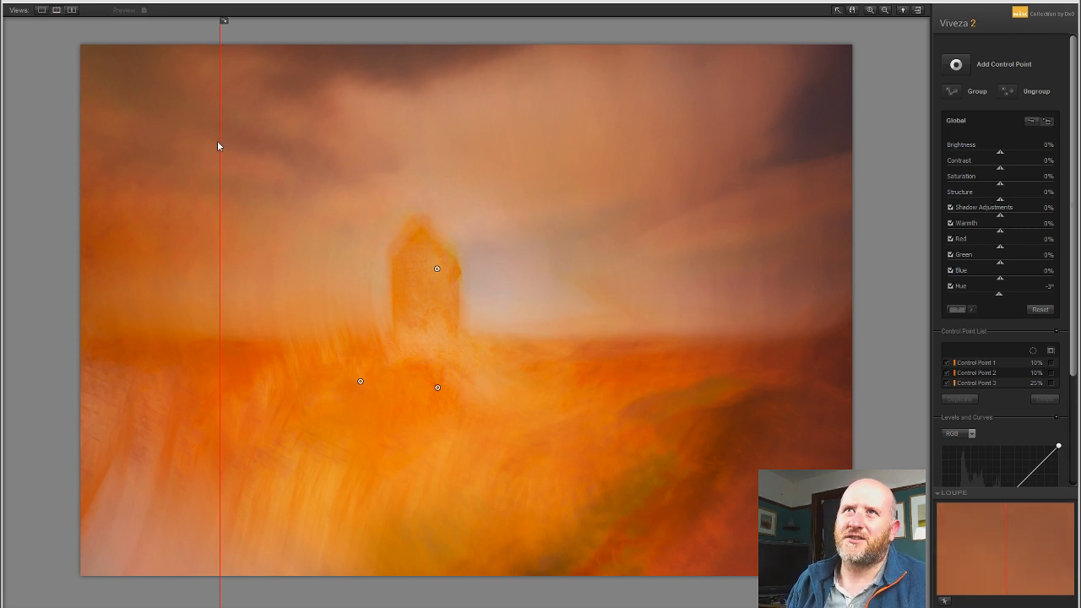
- Apply the Viveza 2 edits and compare the photo with and without the resulting layer
left_click_drag(219, 144, 184, 189)
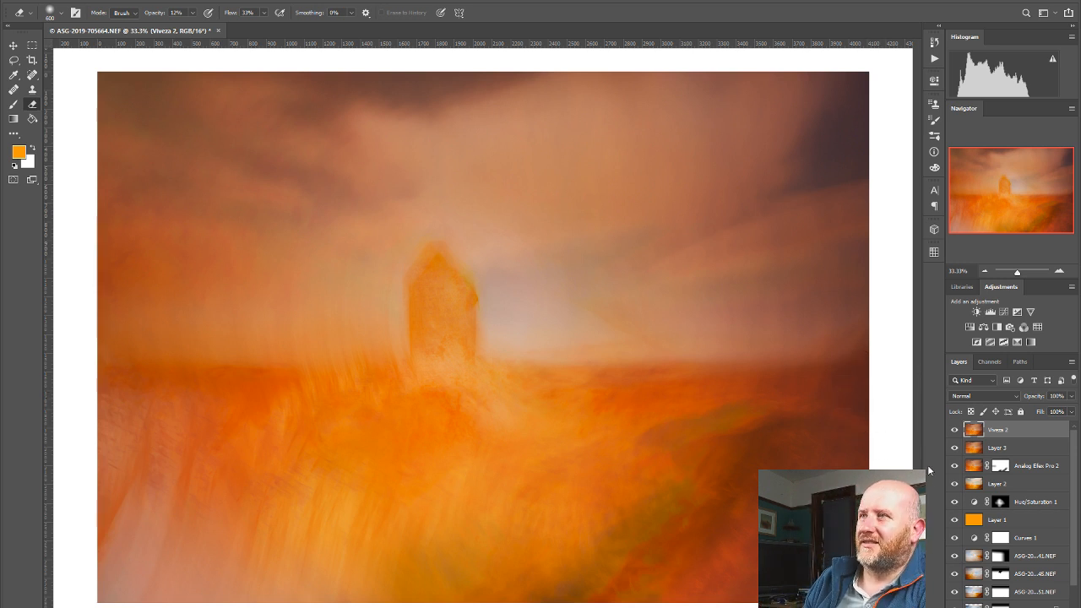
left_click(955, 430)
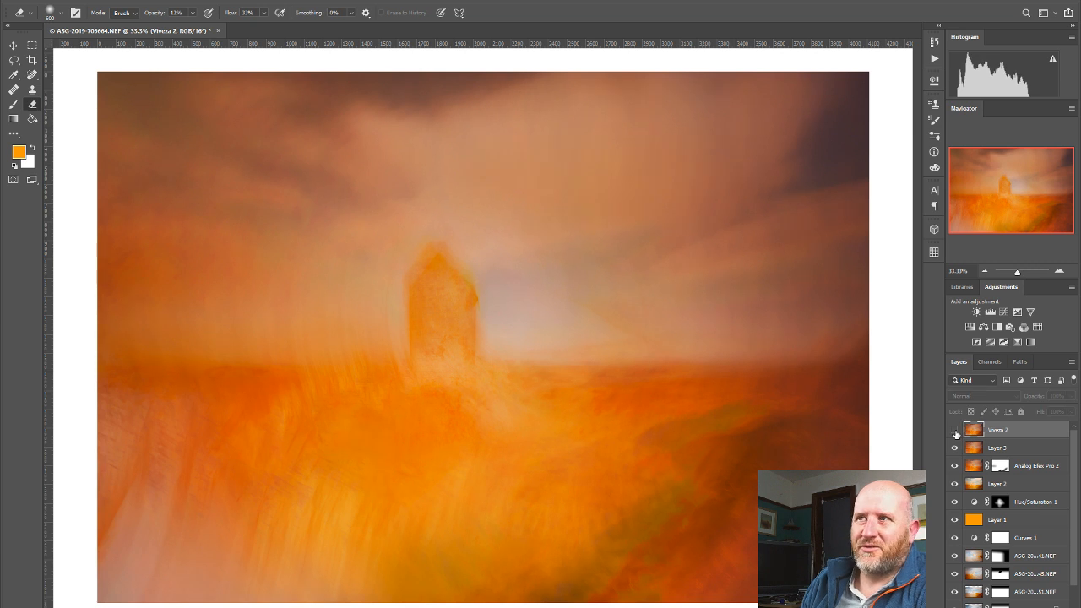
left_click(955, 431)
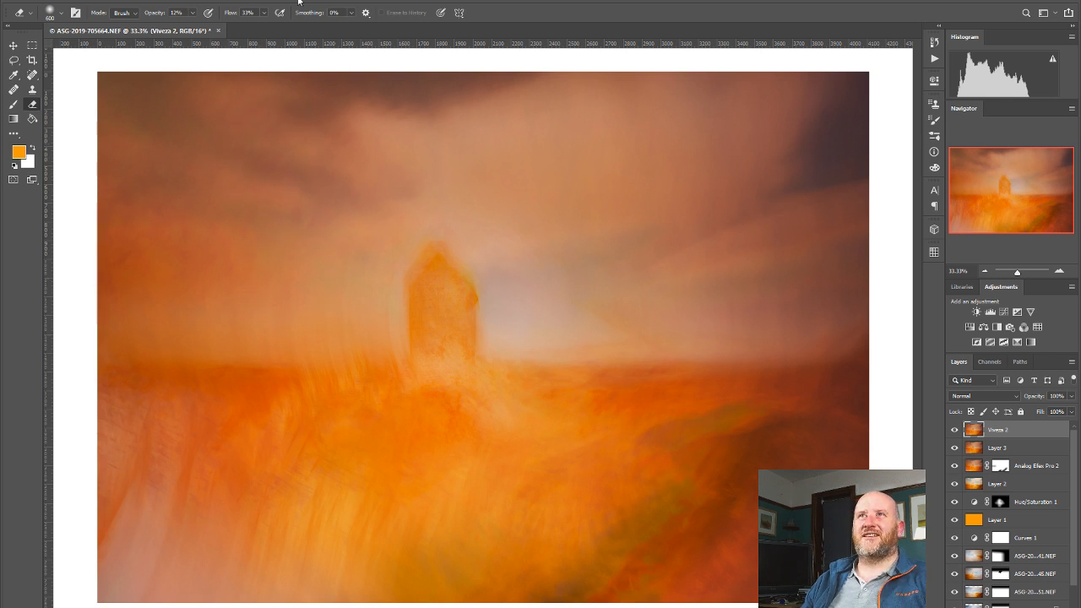
- Open the Viveza 2 layer in the Analog Efex Pro 2 filter
left_click(181, 0)
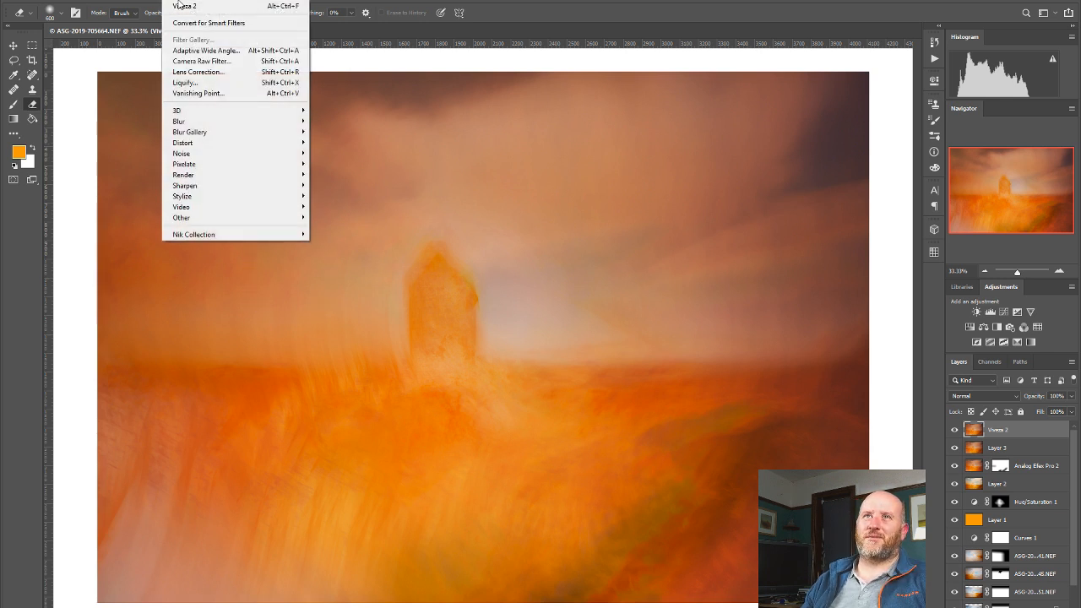
mouse_move(290, 234)
left_click(329, 236)
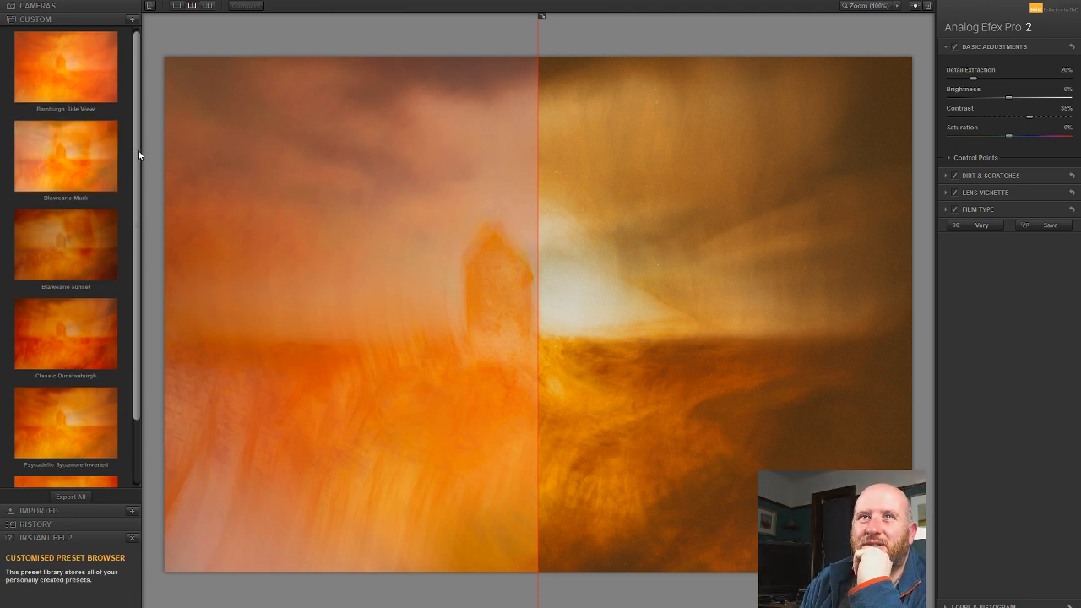
- Apply the imported Bamburgh Sketch preset and move the split line so the effect covers the whole preview
left_click_drag(137, 150, 126, 57)
left_click(63, 510)
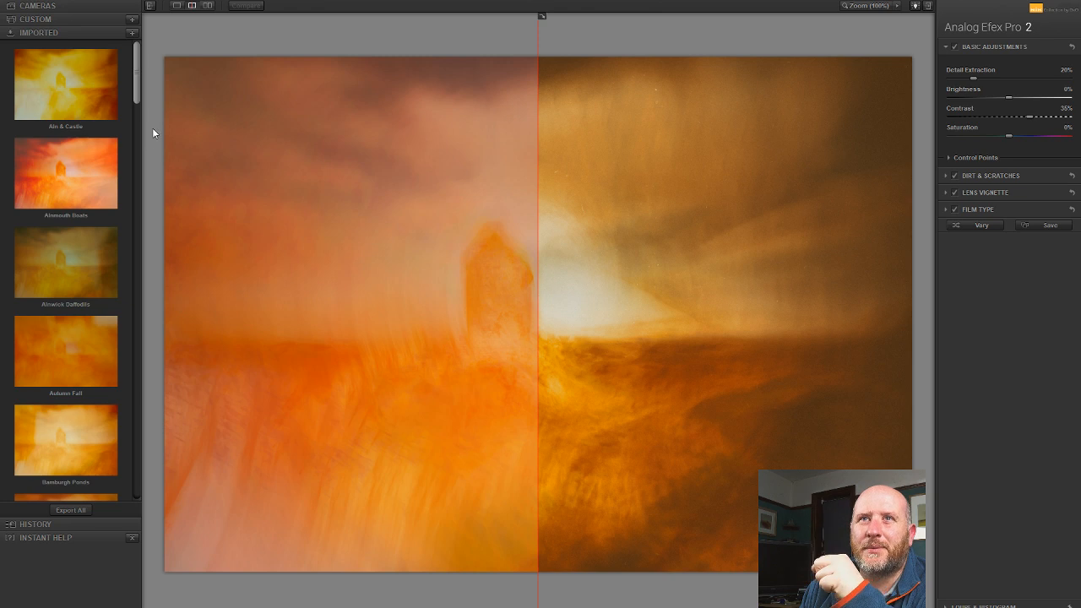
left_click_drag(135, 95, 131, 127)
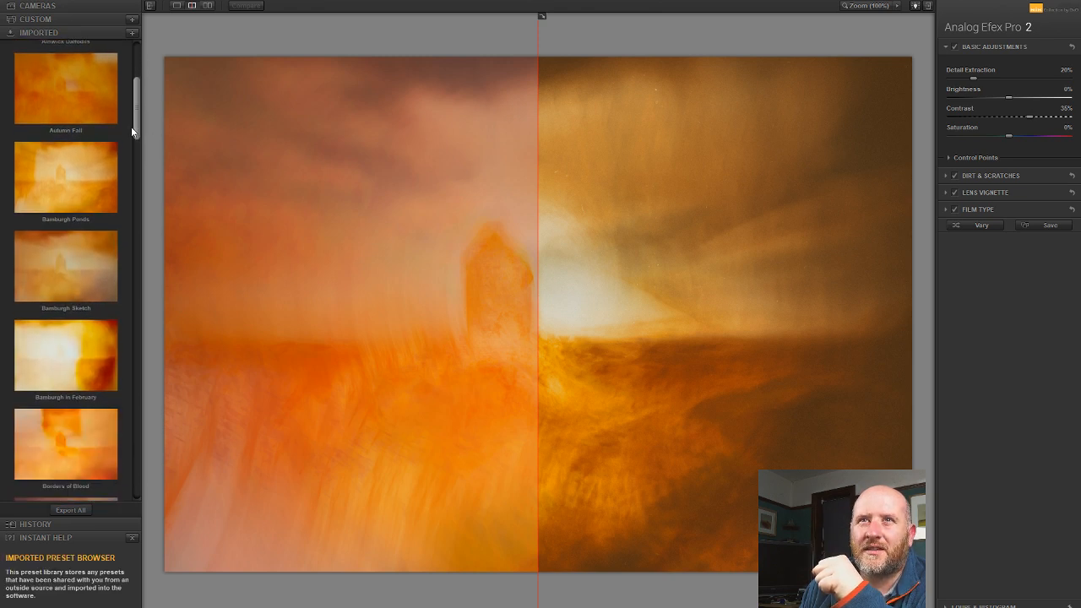
left_click(72, 265)
left_click_drag(535, 38, 217, 24)
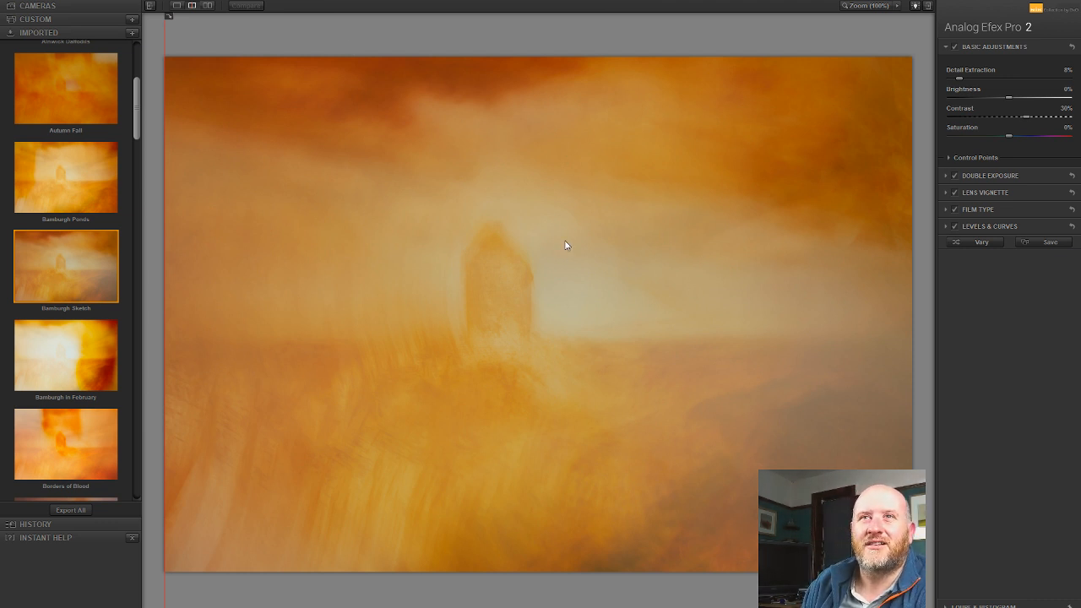
mouse_move(138, 120)
left_mouse_down()
mouse_move(116, 403)
mouse_move(132, 495)
mouse_move(181, 157)
mouse_move(186, 8)
left_mouse_up()
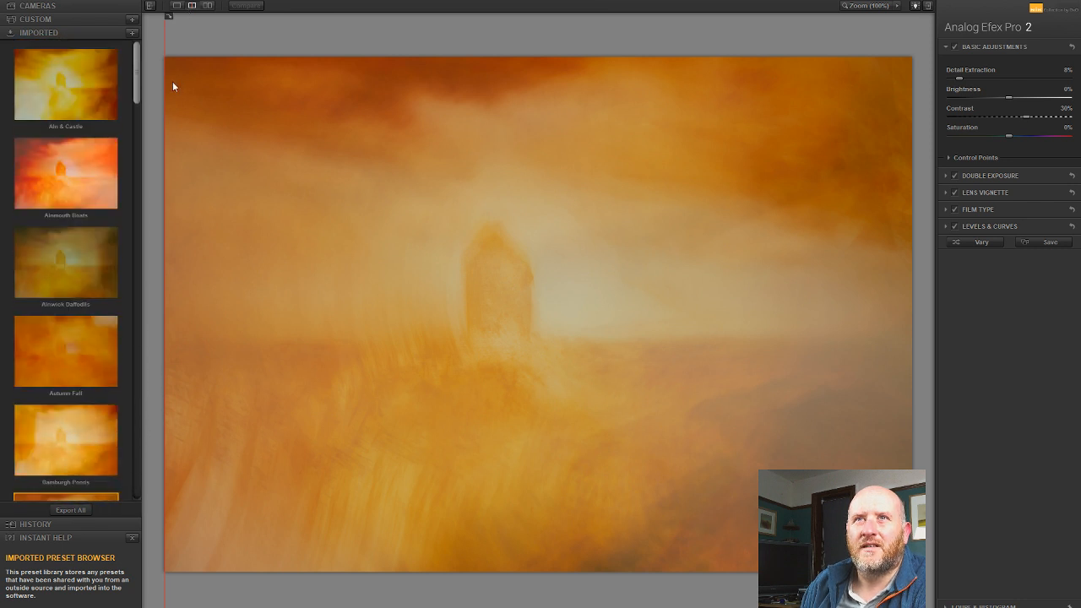
left_click_drag(173, 83, 172, 135)
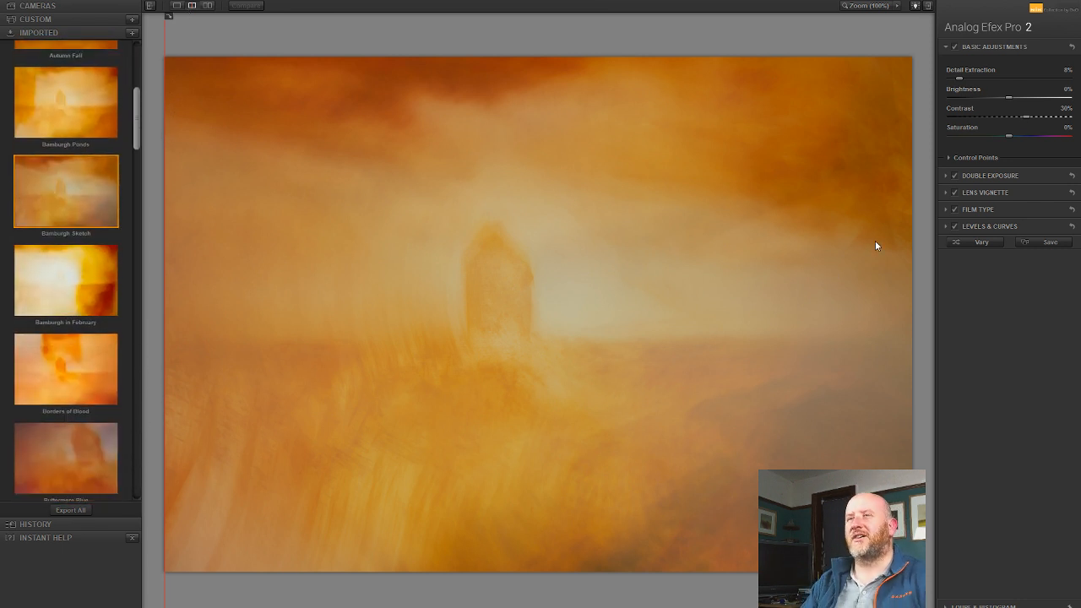
- Set the Lens Vignette's size to 100% and move its centre down to the lower part of the photo's left edge
left_click(954, 192)
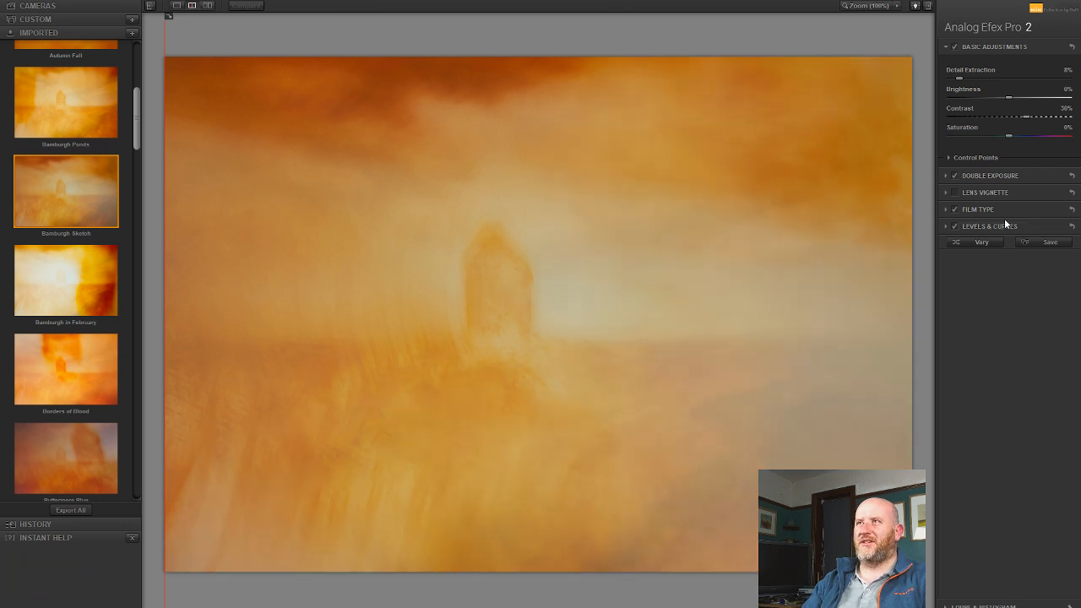
left_click(964, 193)
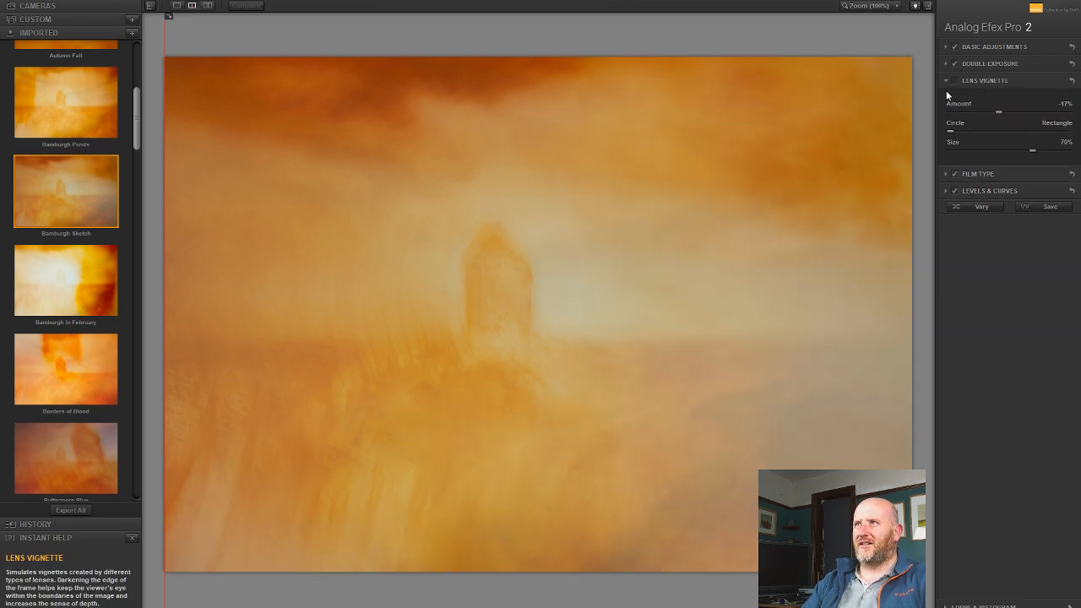
left_click(954, 80)
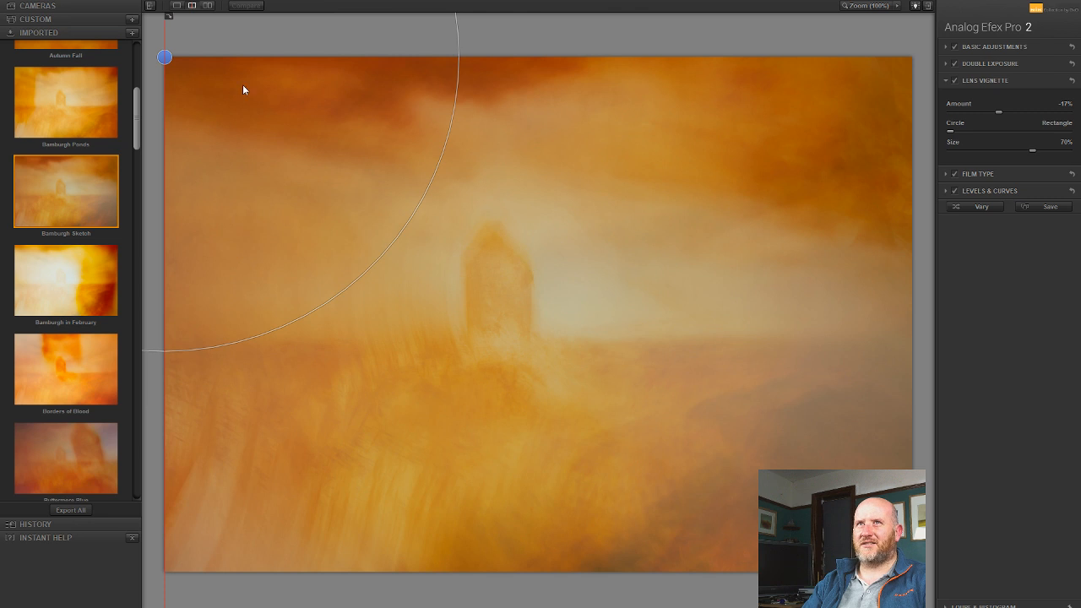
left_click_drag(448, 86, 374, 82)
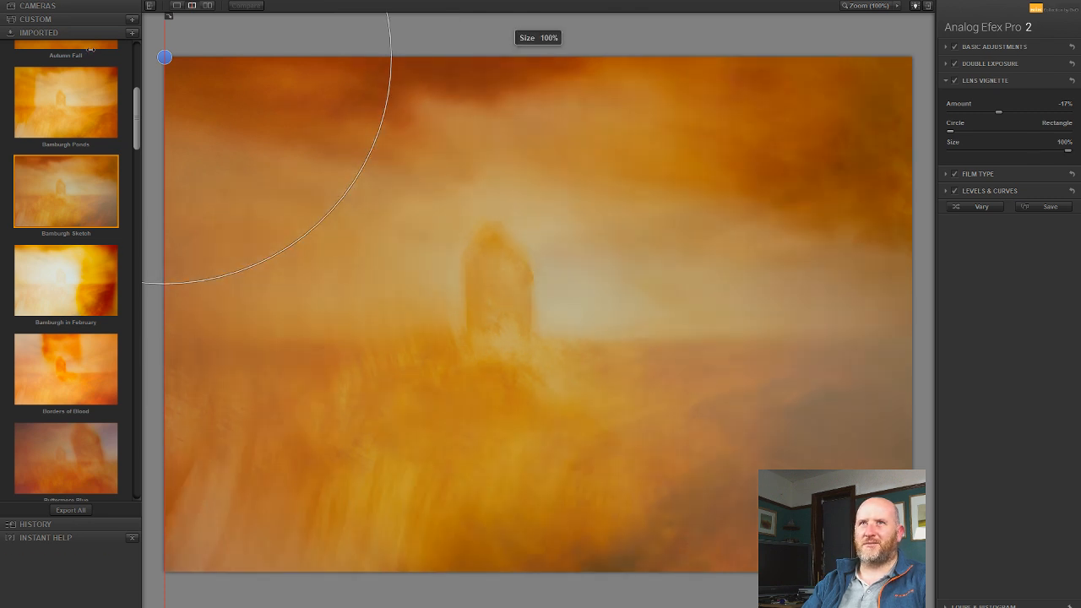
left_click_drag(164, 58, 164, 402)
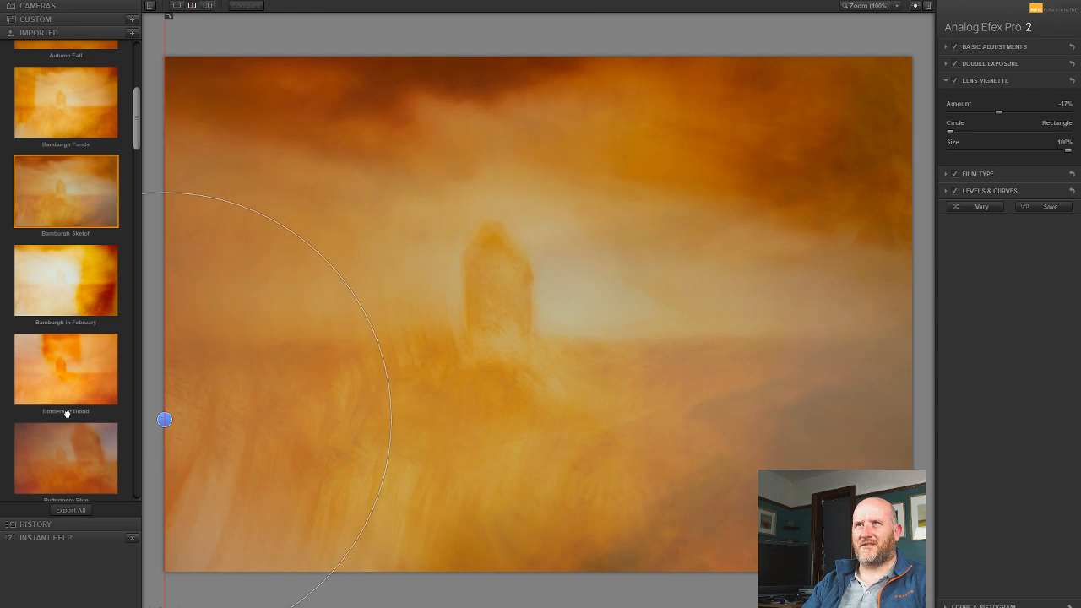
- Check the effect of Basic Adjustments on and off, and set Contrast to 6% and Detail Extraction to 7%
left_click(956, 48)
left_click(956, 47)
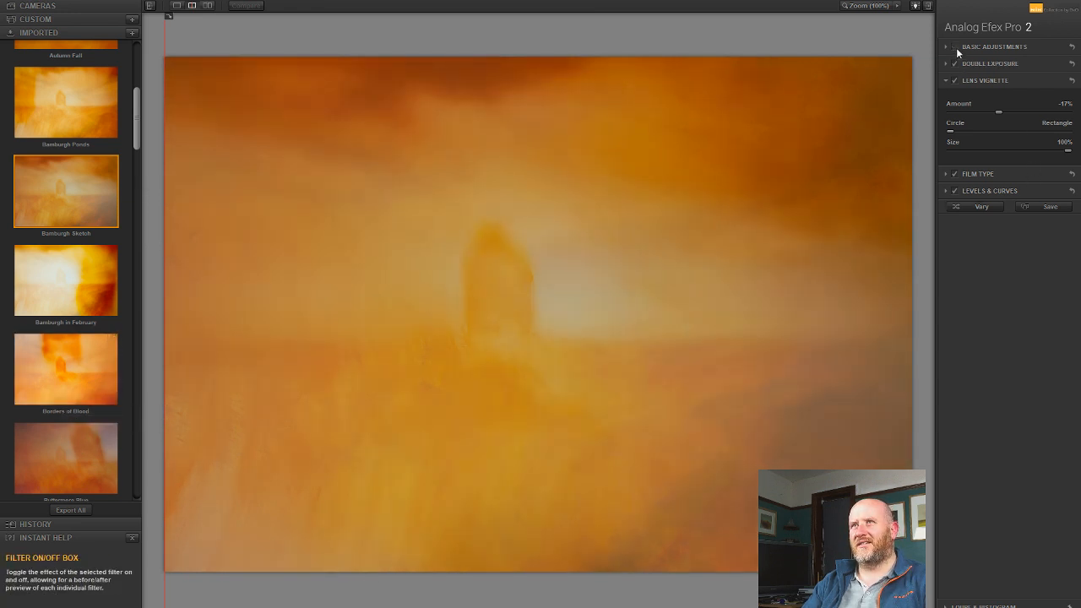
left_click(956, 47)
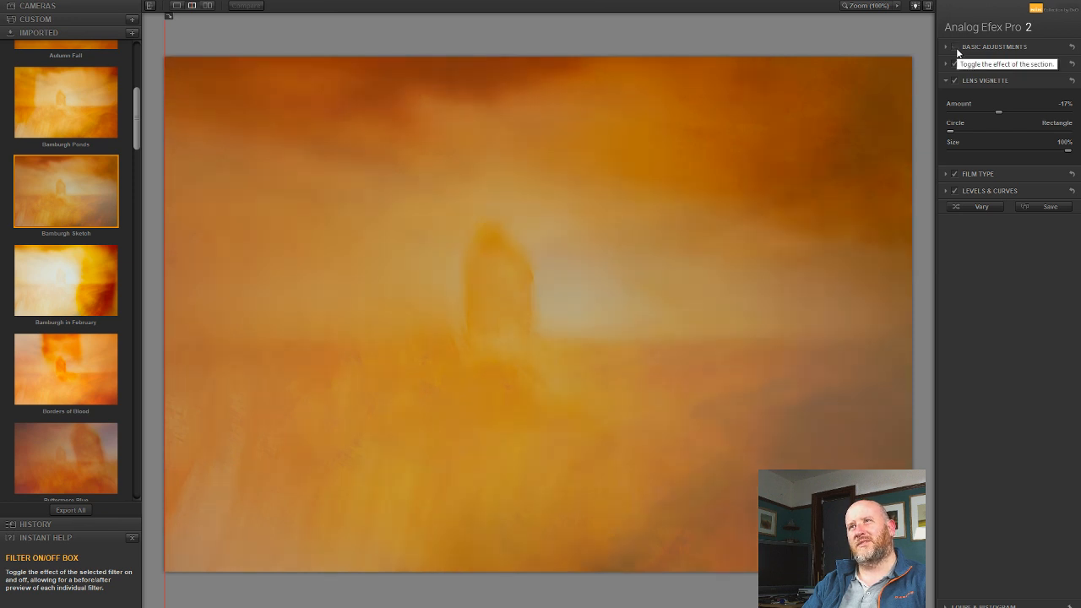
left_click(985, 50)
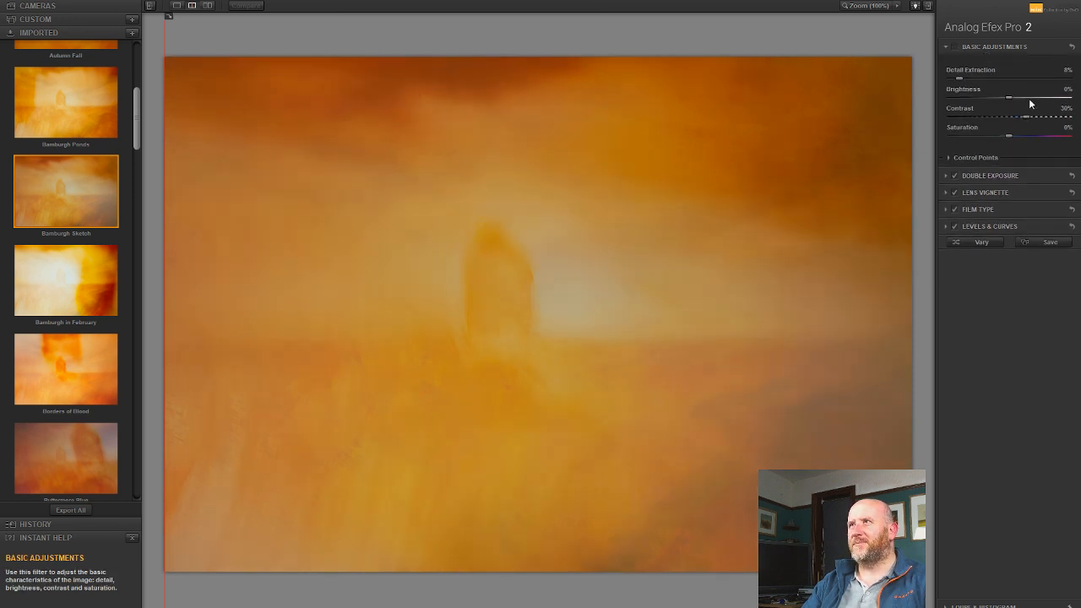
left_click(956, 47)
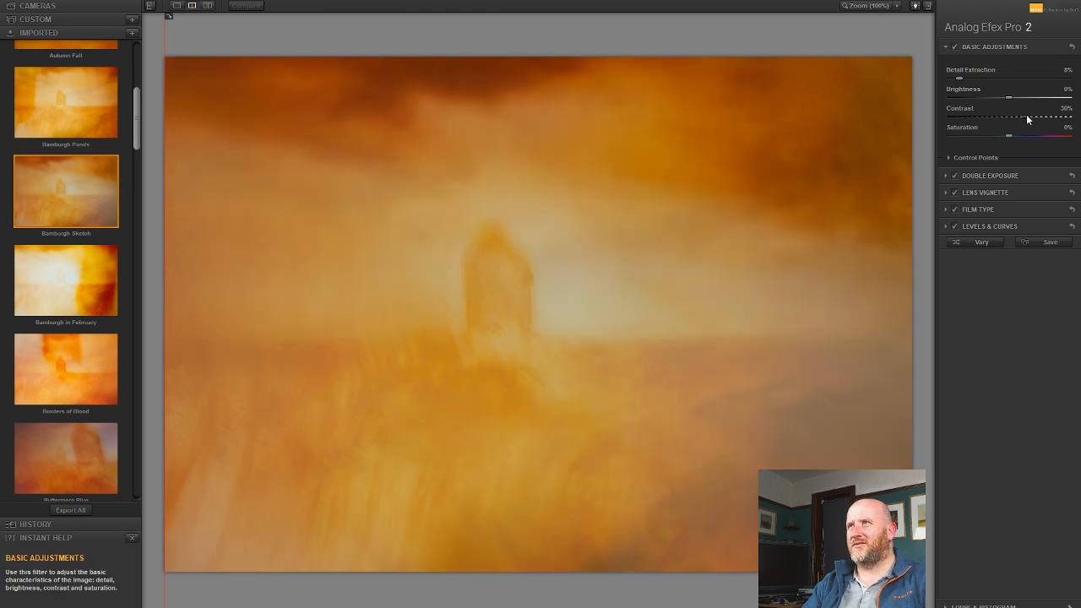
double_click(1027, 117)
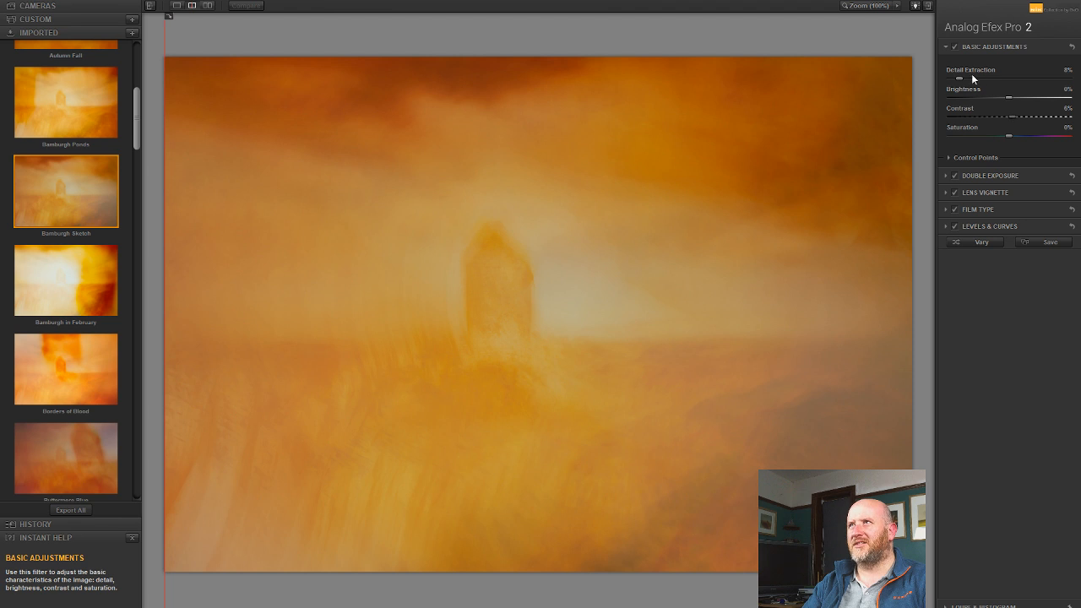
mouse_move(960, 82)
left_mouse_down()
mouse_move(921, 77)
mouse_move(956, 81)
left_mouse_up()
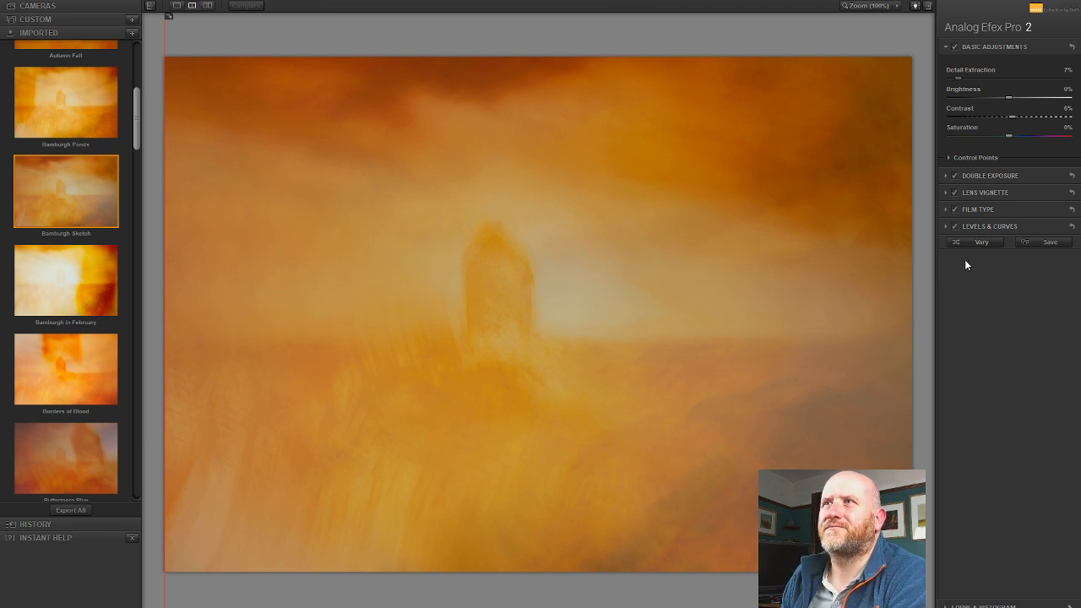
- Set the Double Exposure's Exposure Balance to 44%
left_click(980, 175)
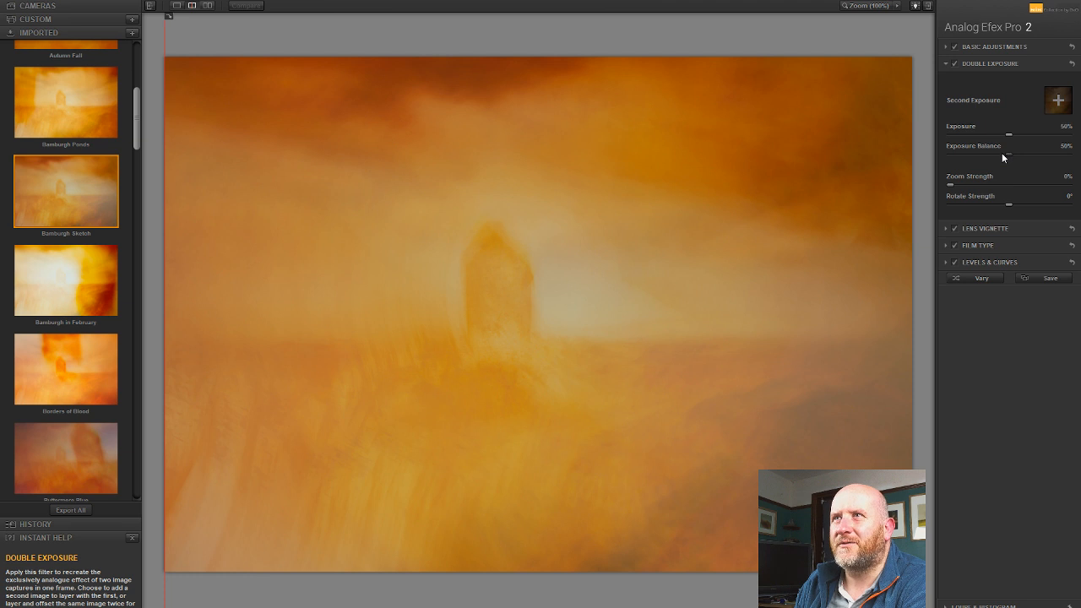
mouse_move(1008, 154)
left_mouse_down()
mouse_move(1022, 159)
mouse_move(971, 161)
mouse_move(992, 161)
left_mouse_up()
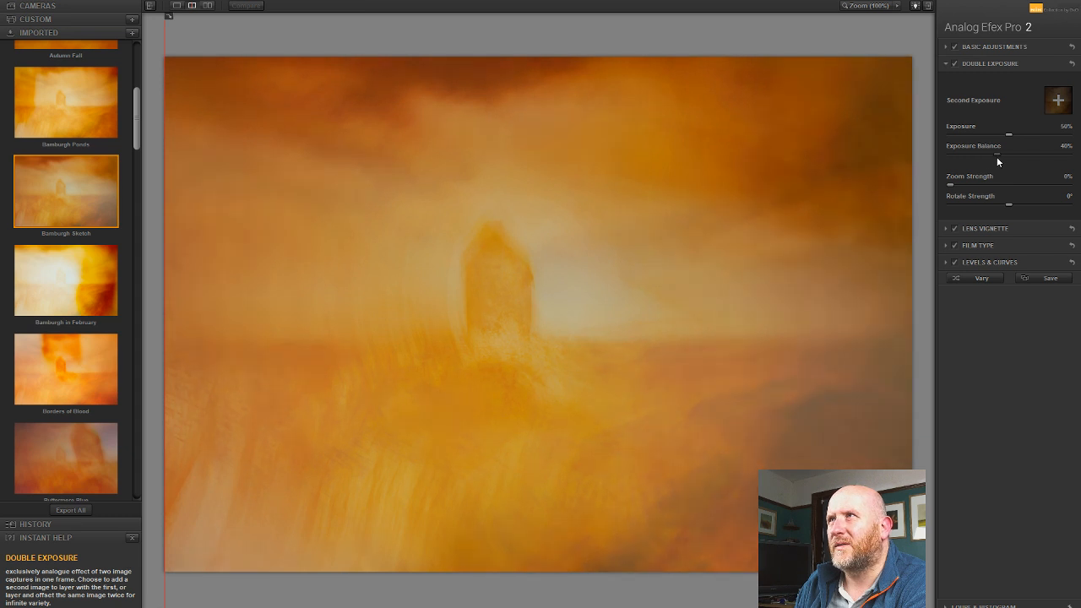
left_click_drag(998, 157, 999, 156)
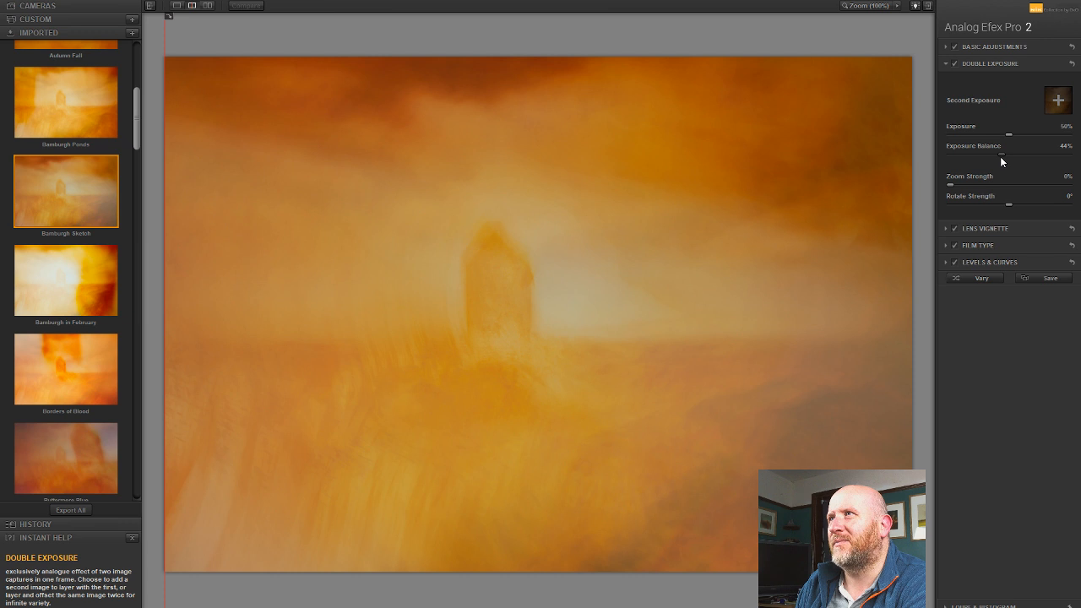
- Reposition the second exposure over the tower scene and rotate its frame to be nearly level
mouse_move(856, 312)
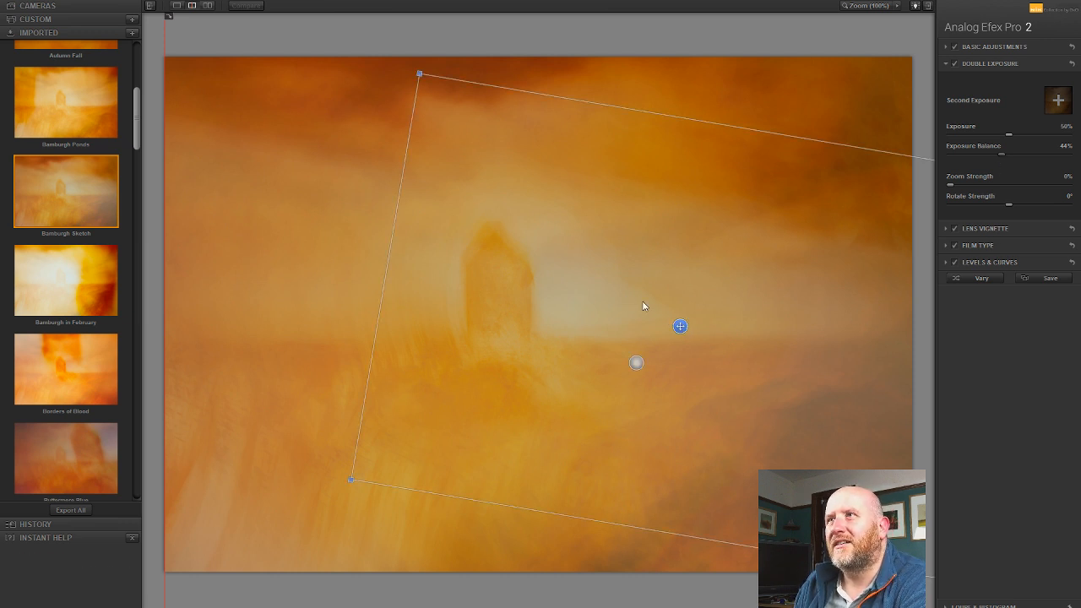
left_click_drag(680, 326, 683, 358)
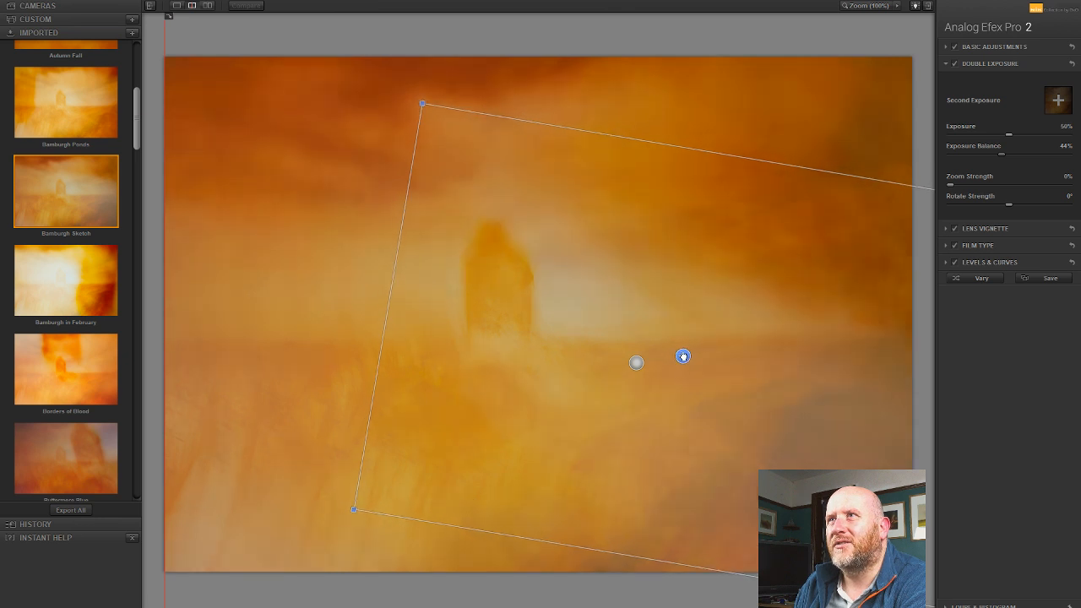
left_click_drag(423, 63, 362, 89)
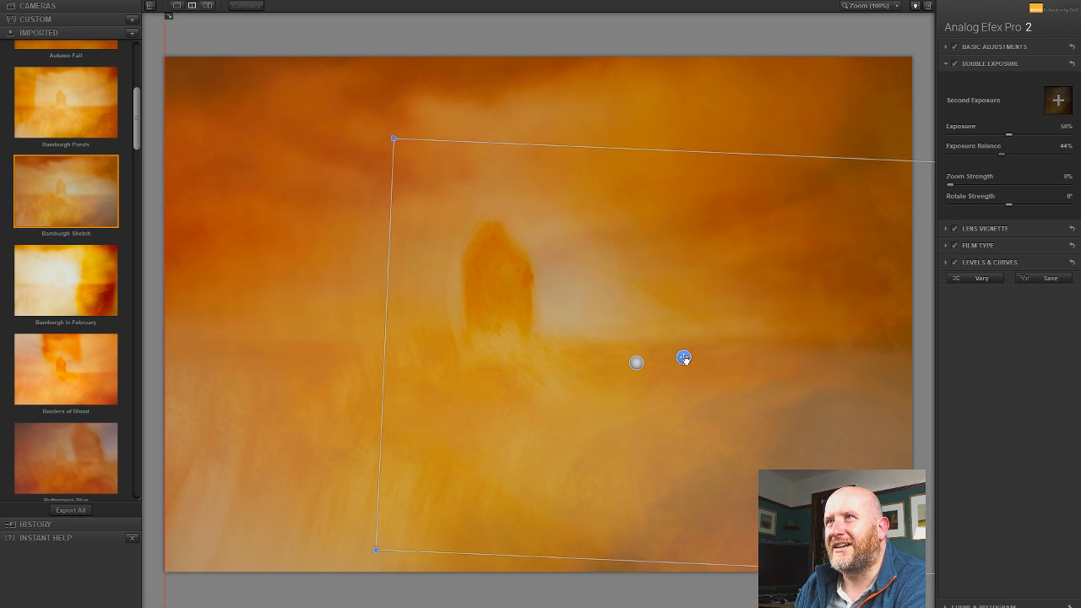
left_click_drag(684, 358, 673, 329)
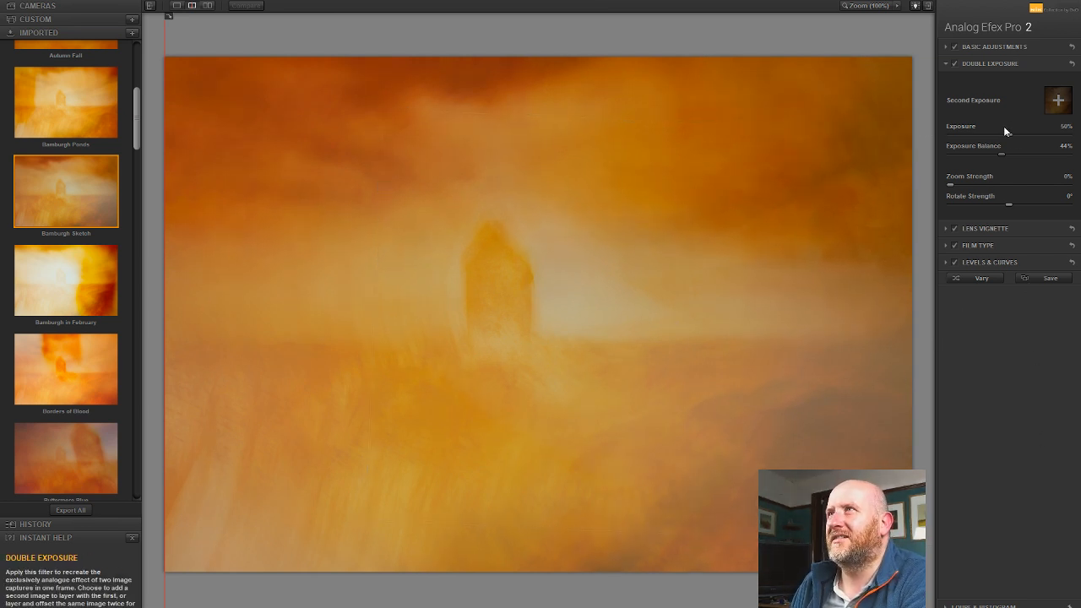
- Try Exposure Balance values of 48% and 43% for the double exposure, and set it back to 44%
mouse_move(1003, 154)
left_mouse_down()
mouse_move(1039, 157)
mouse_move(1008, 162)
left_mouse_up()
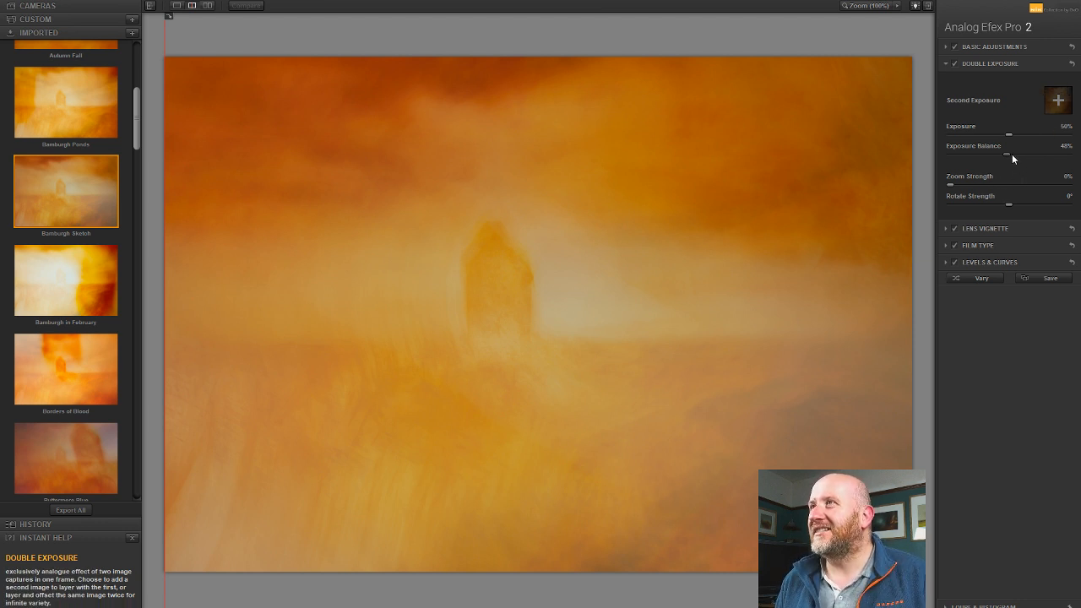
mouse_move(1001, 158)
left_mouse_down()
mouse_move(1015, 159)
mouse_move(997, 156)
left_mouse_up()
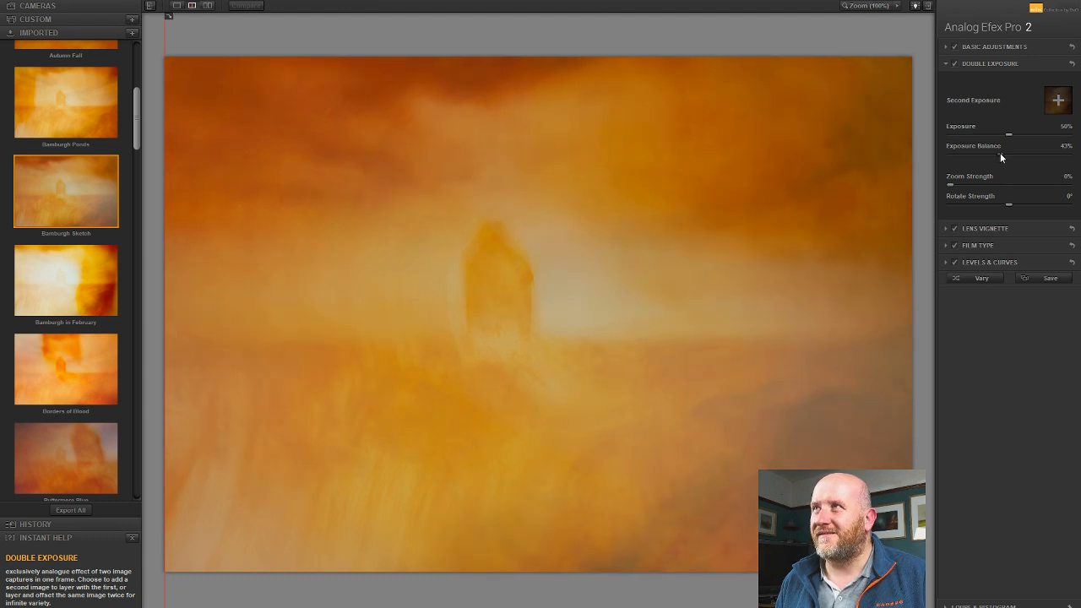
mouse_move(1009, 130)
left_mouse_down()
mouse_move(990, 131)
mouse_move(1015, 133)
mouse_move(1002, 136)
left_mouse_up()
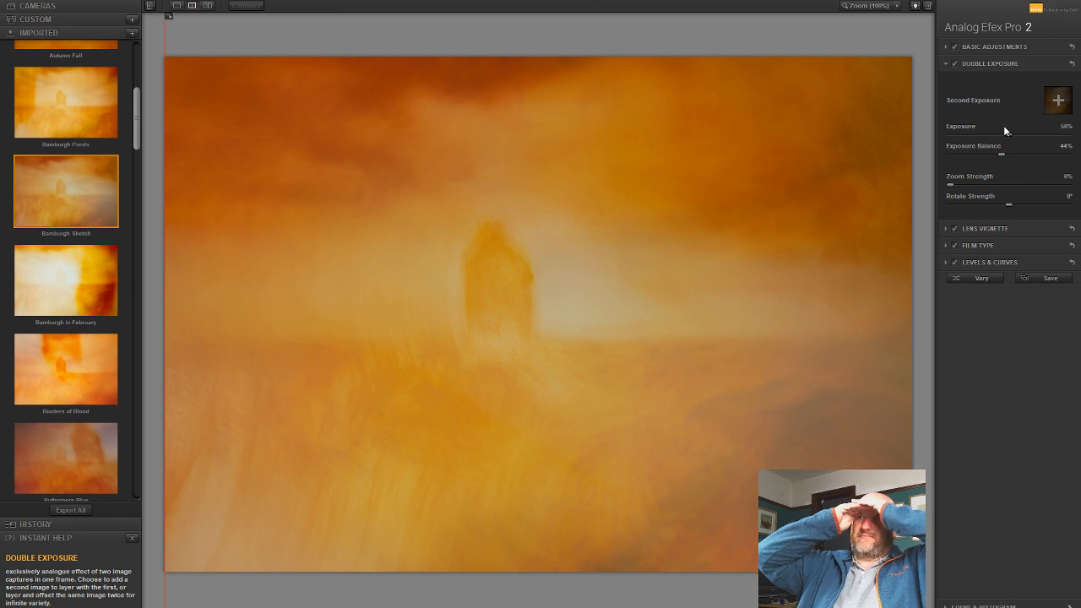
- Turn off the Film Type effect and adjust the highlight end point of the RGB curve in Levels & Curves
left_click(955, 245)
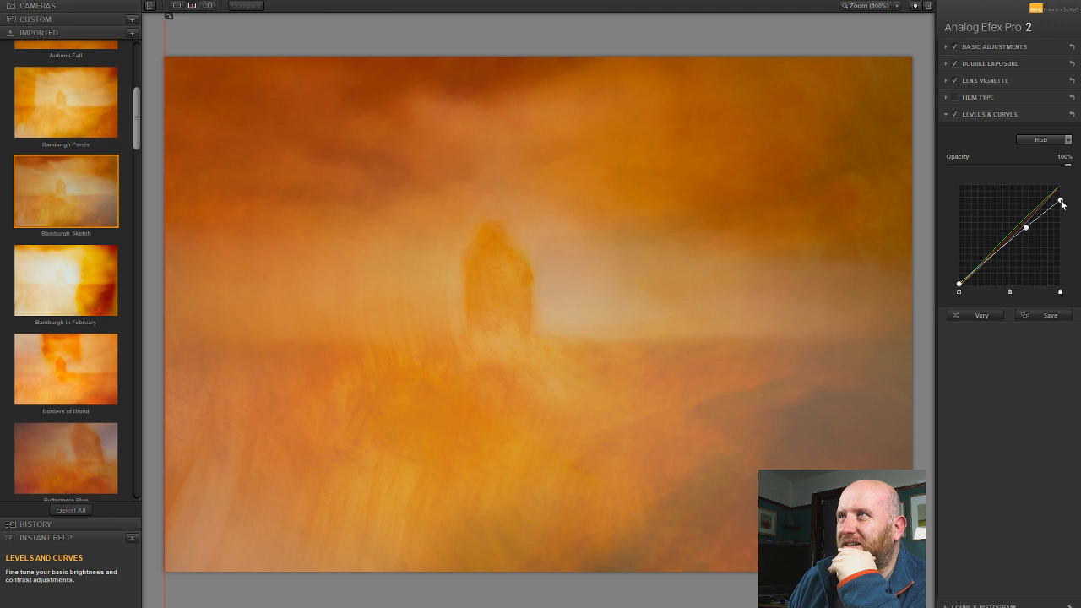
mouse_move(1061, 203)
left_mouse_down()
mouse_move(1066, 184)
mouse_move(1061, 202)
left_mouse_up()
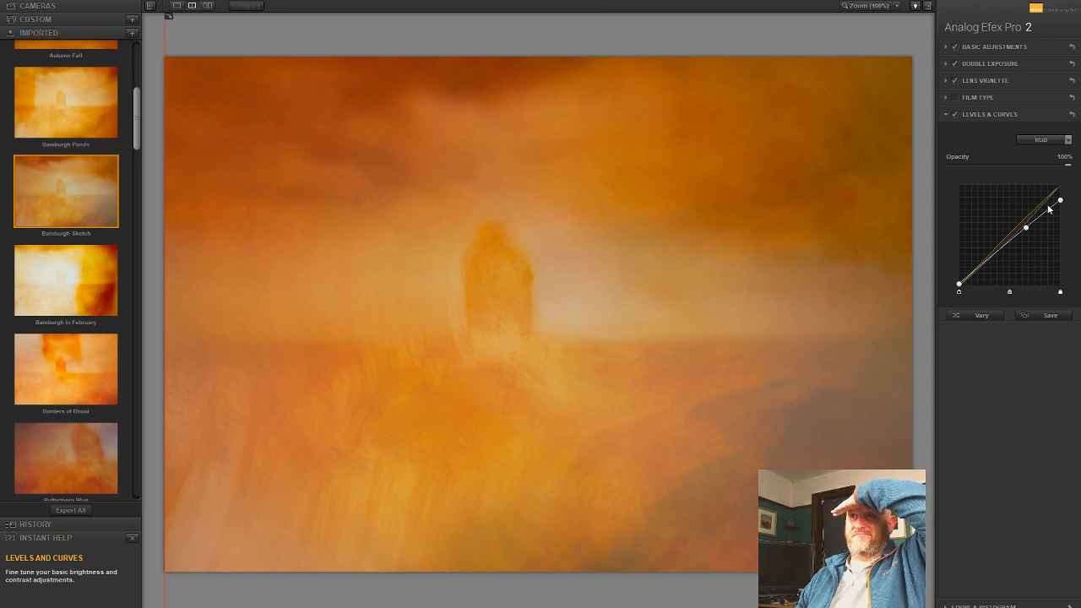
- Slightly adjust the shadow and highlight end points of the Blue channel curve in Levels & Curves
left_click(1067, 139)
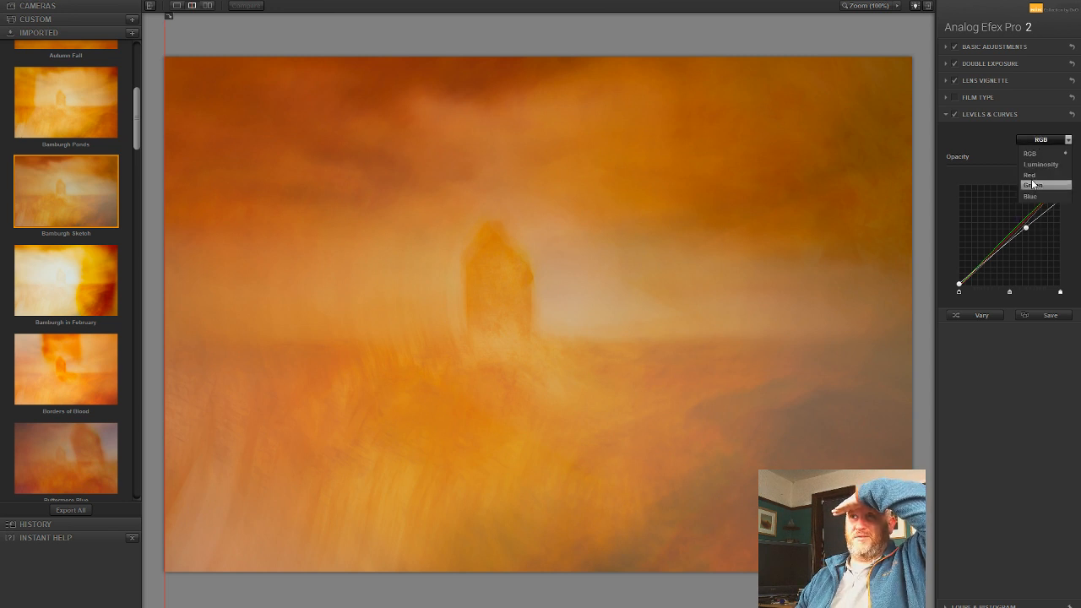
left_click(1042, 194)
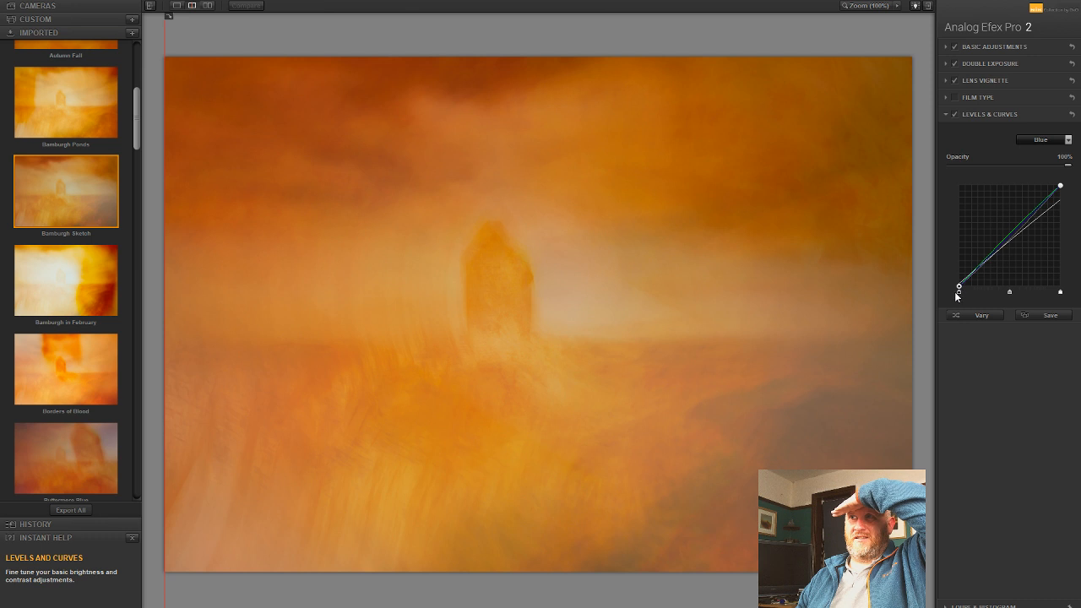
mouse_move(957, 292)
left_mouse_down()
mouse_move(970, 292)
mouse_move(944, 293)
mouse_move(941, 278)
mouse_move(943, 286)
left_mouse_up()
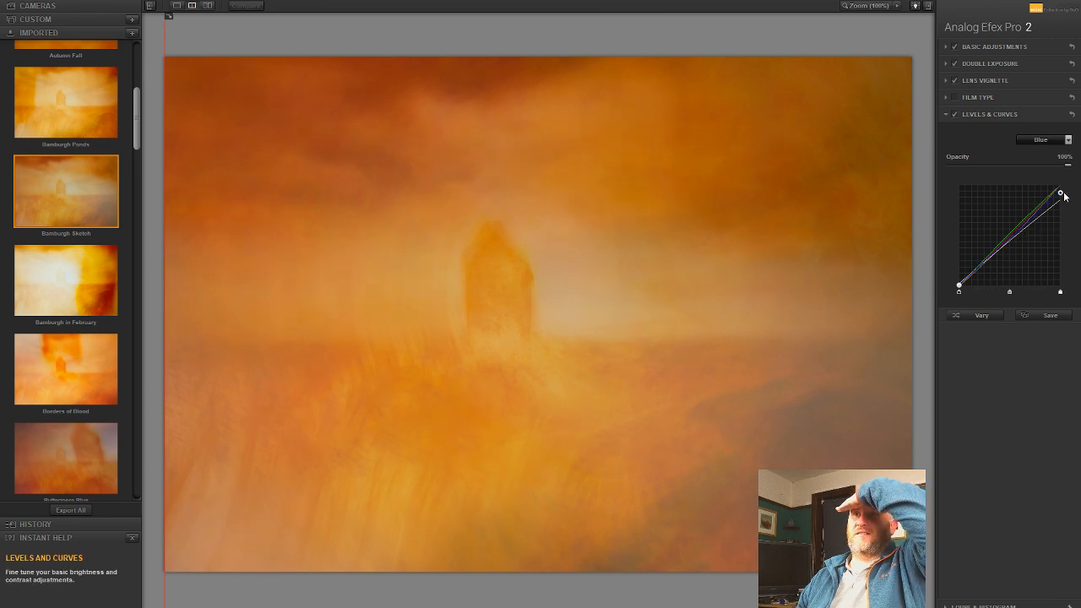
mouse_move(1060, 188)
left_mouse_down()
mouse_move(1051, 185)
mouse_move(1068, 190)
left_mouse_up()
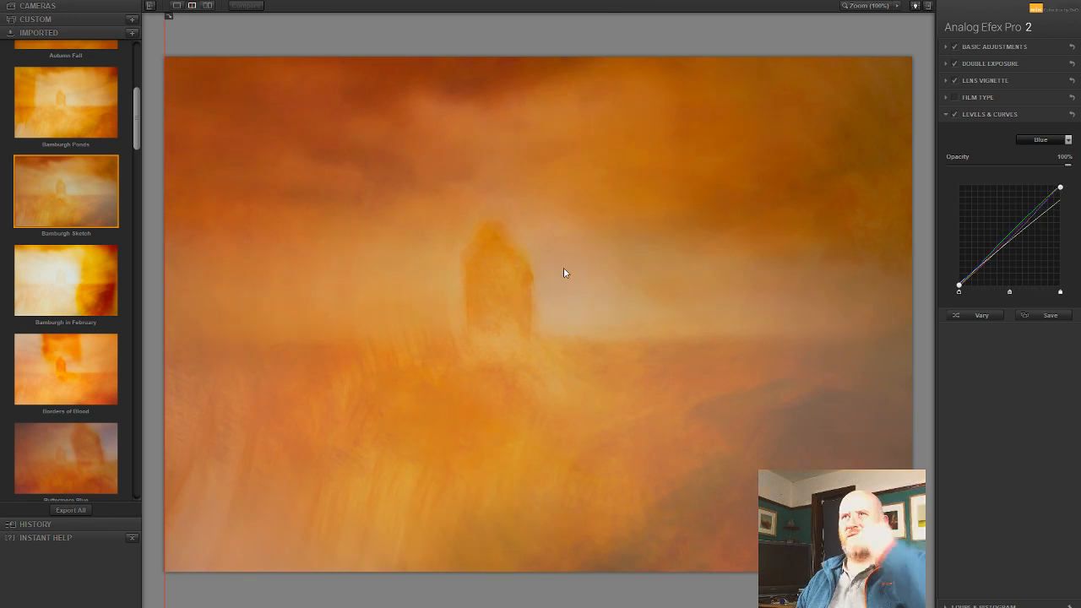
left_click_drag(164, 35, 146, 161)
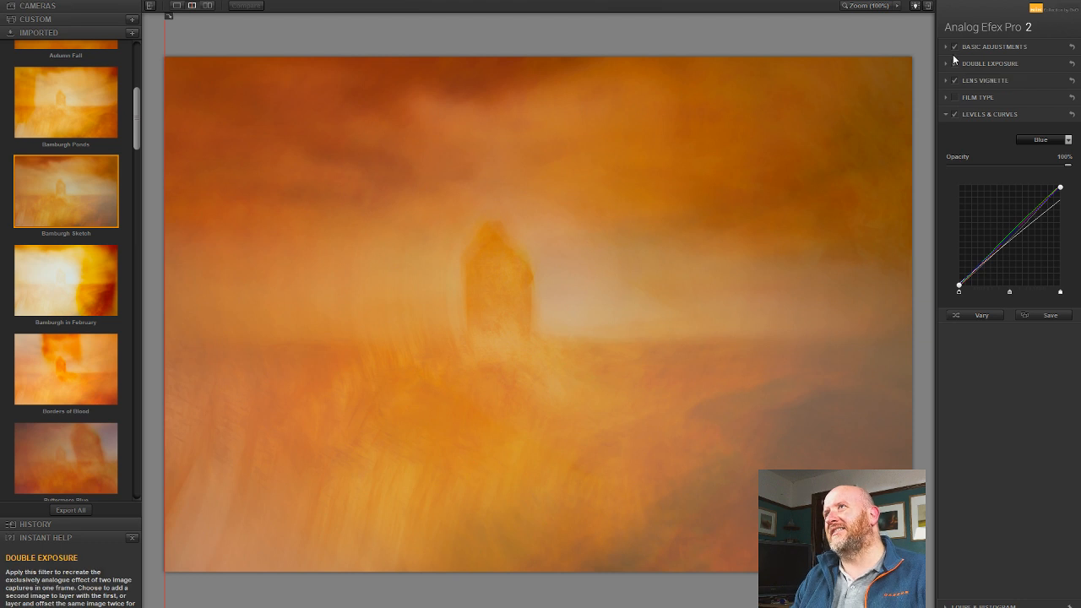
- Fine-tune the image's Brightness in Basic Adjustments and apply the filter, returning to Photoshop
left_click(976, 47)
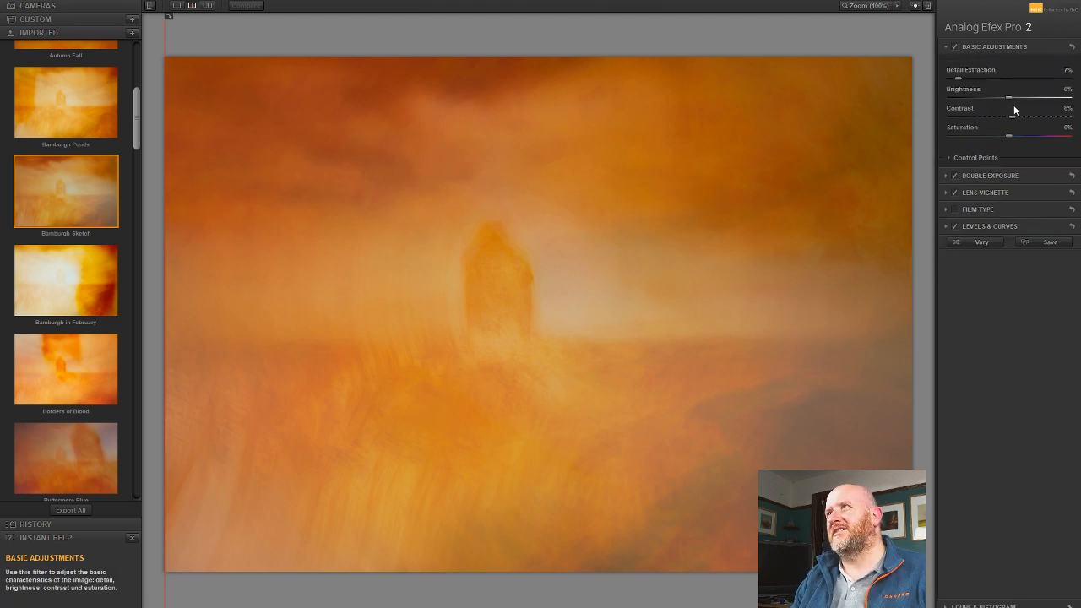
mouse_move(1012, 97)
left_mouse_down()
mouse_move(1000, 98)
mouse_move(1018, 99)
left_mouse_up()
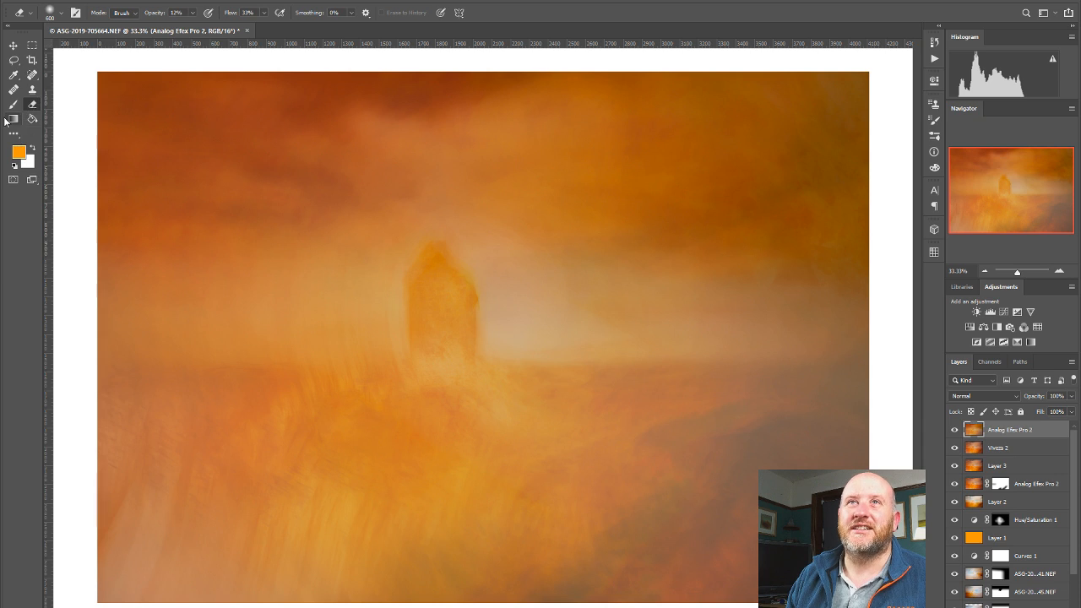
- Try a downward gradient on a mask for the top Analog Efex Pro 2 layer and an upward gradient directly on that layer
left_click(12, 119)
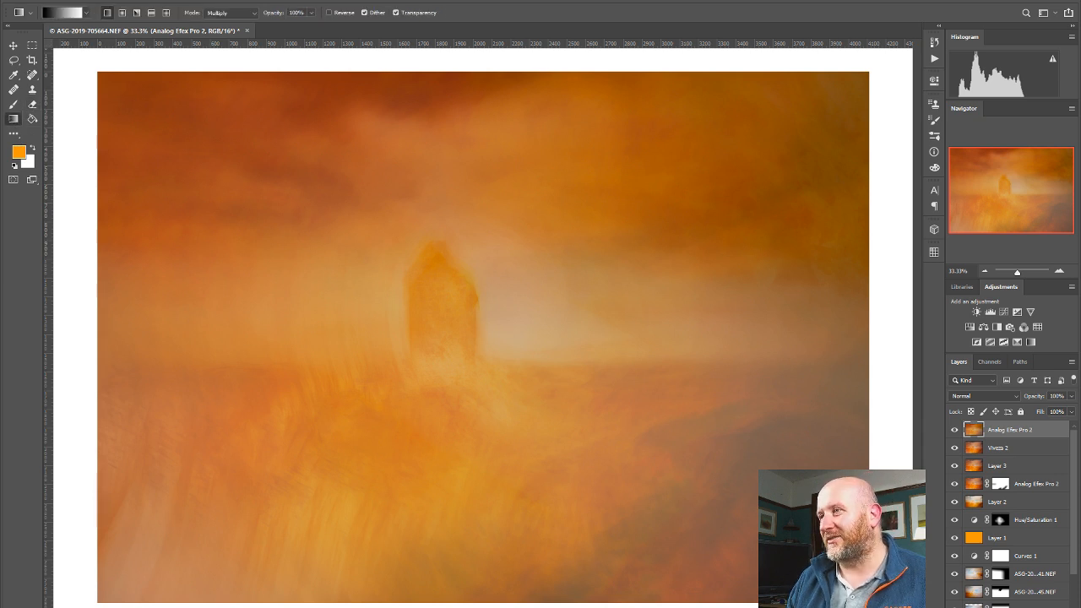
left_click(998, 607)
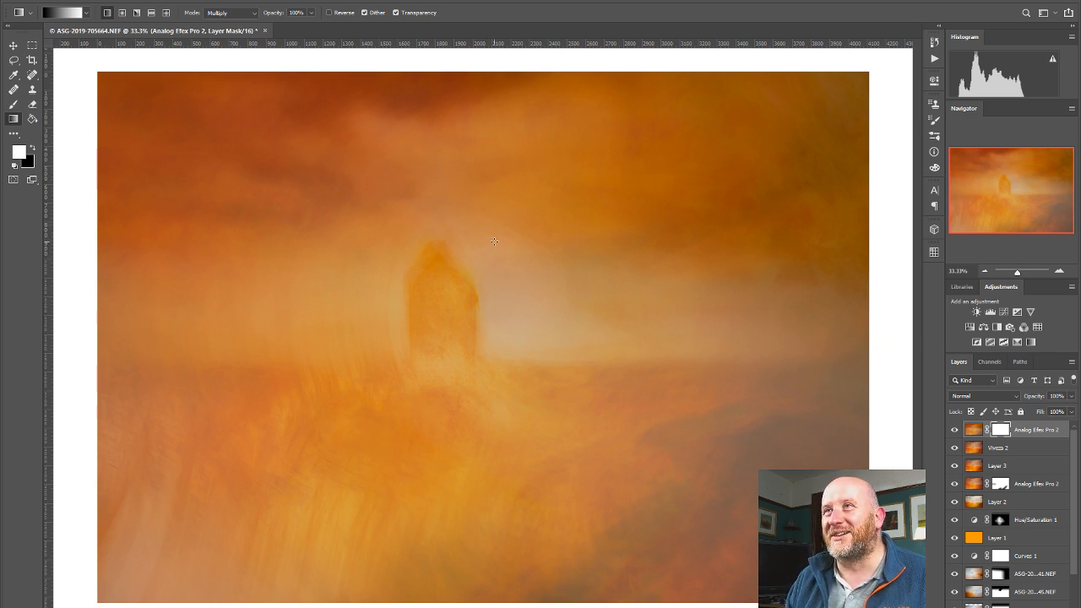
left_click_drag(494, 241, 498, 453)
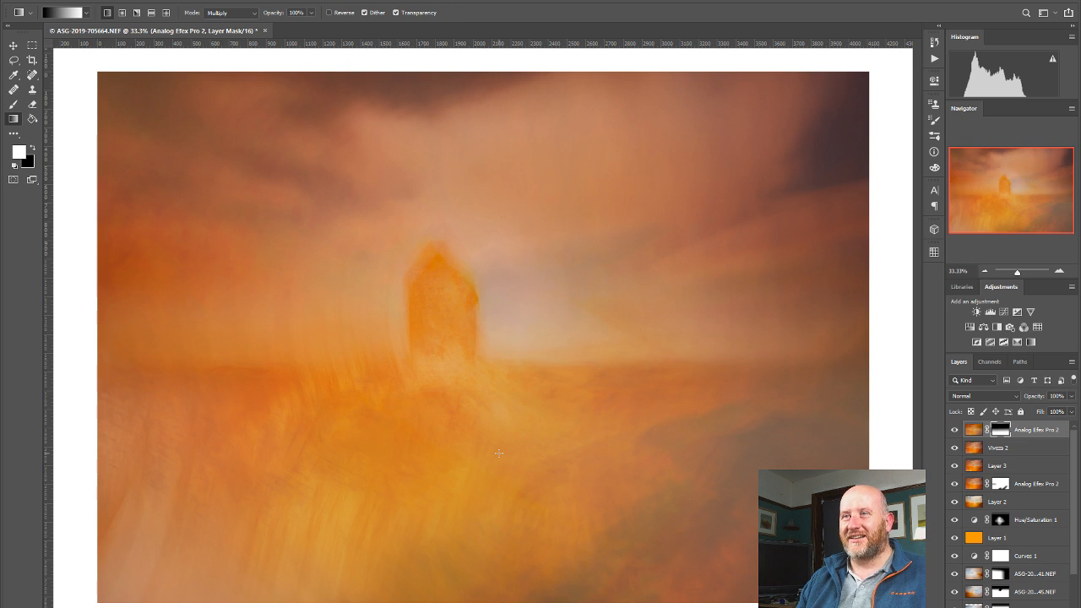
key("ctrl+z")
key("ctrl+z")
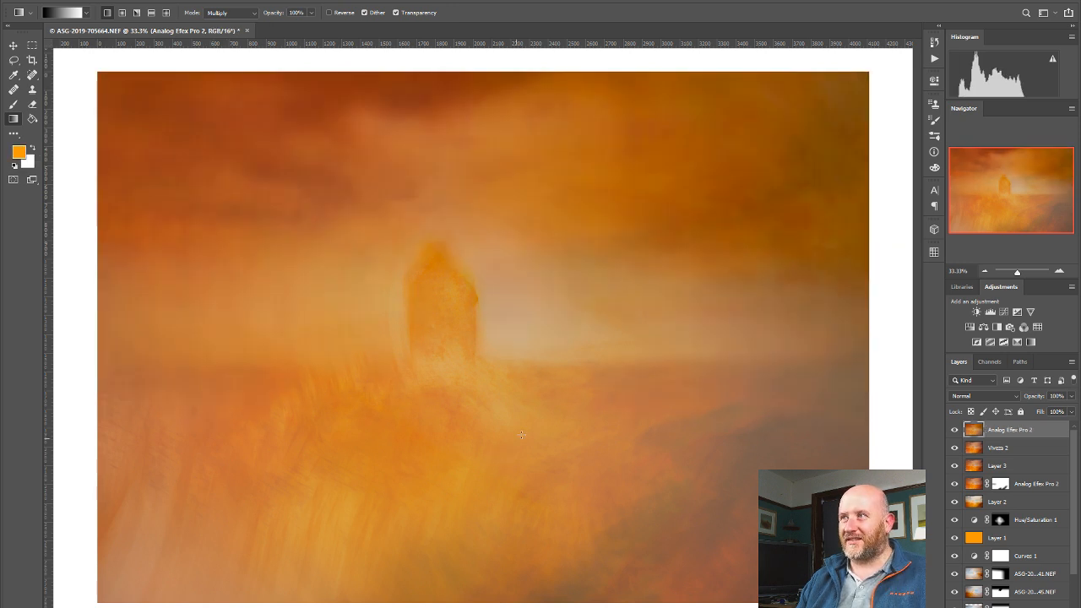
left_click_drag(503, 440, 499, 239)
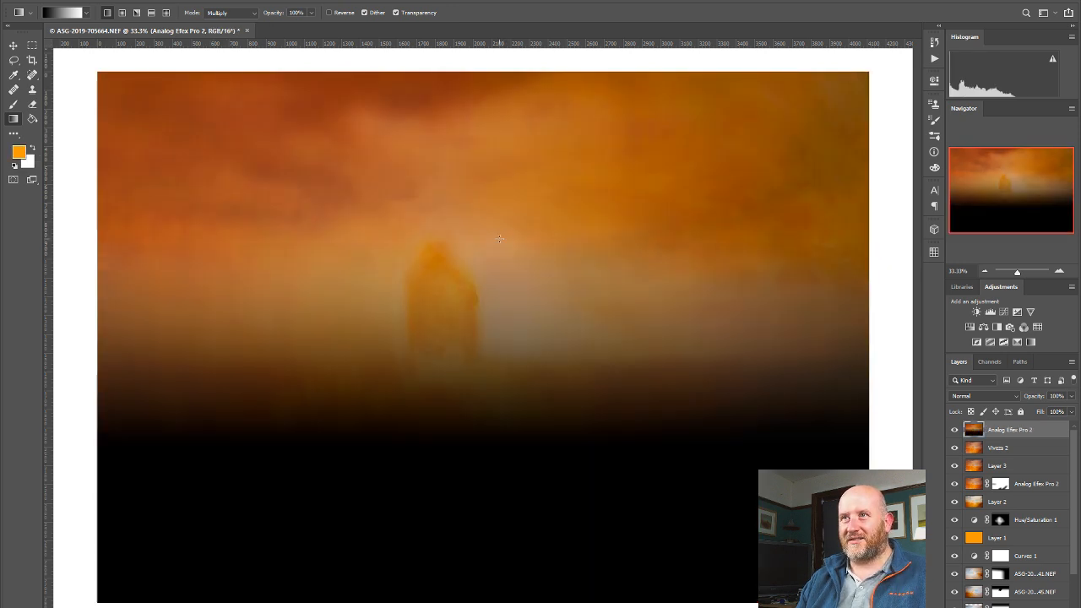
key("ctrl+z")
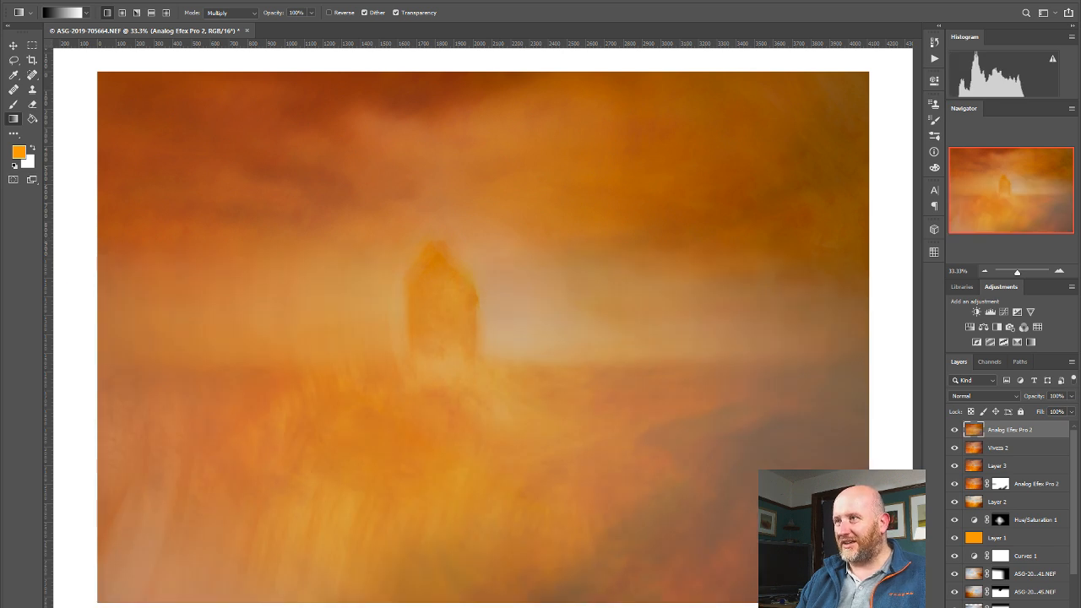
- Try masking the foreground of the top Analog Efex Pro 2 layer with an upward gradient, and undo the mask
left_click(998, 606)
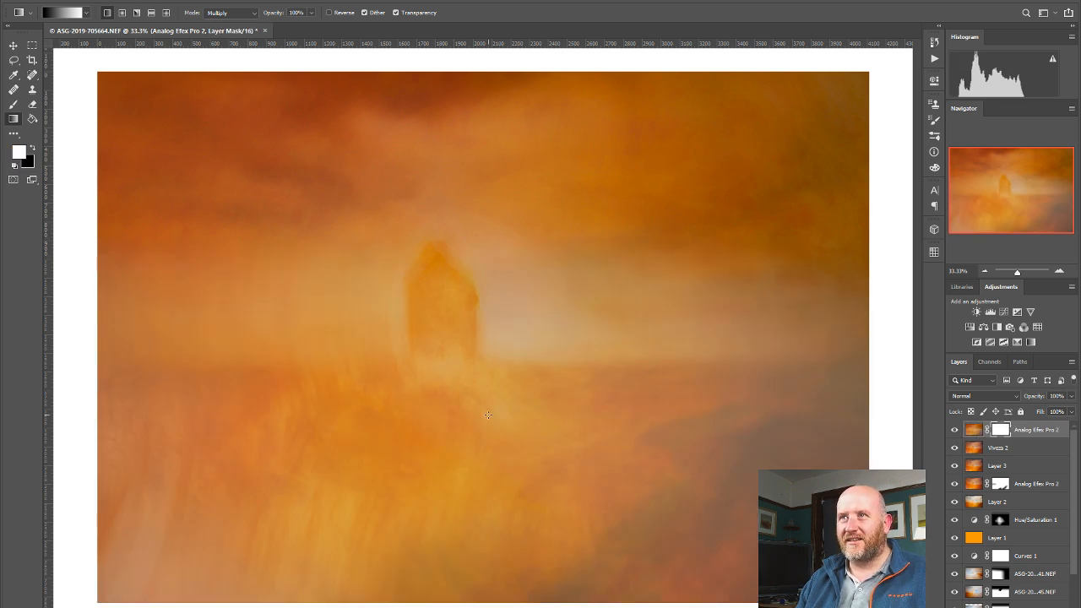
left_click_drag(487, 415, 486, 217)
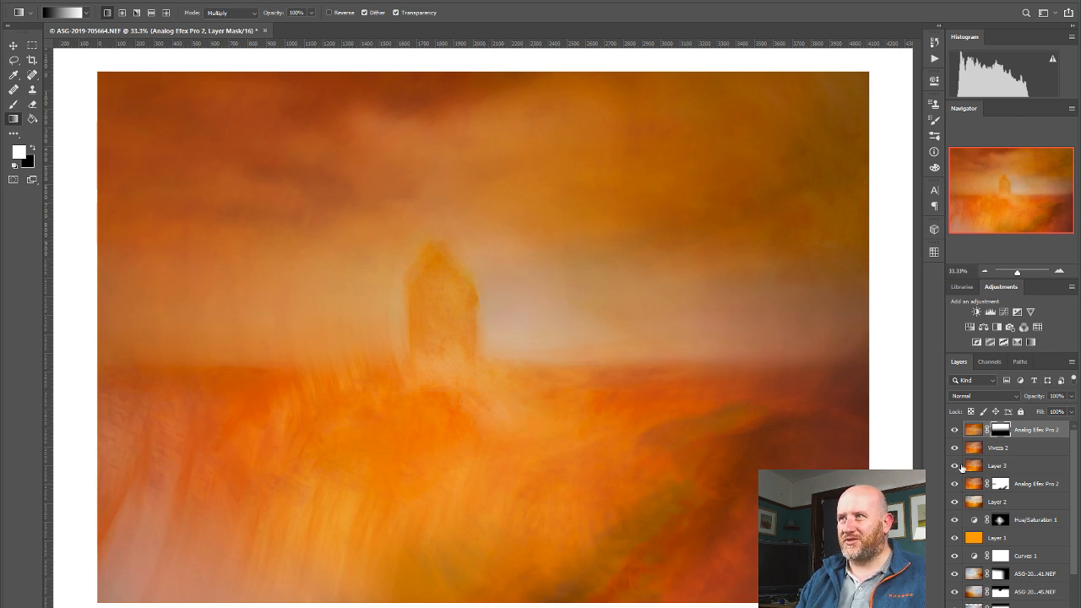
left_click(1070, 396)
mouse_move(1071, 412)
left_mouse_down()
mouse_move(1039, 411)
mouse_move(1069, 410)
left_mouse_up()
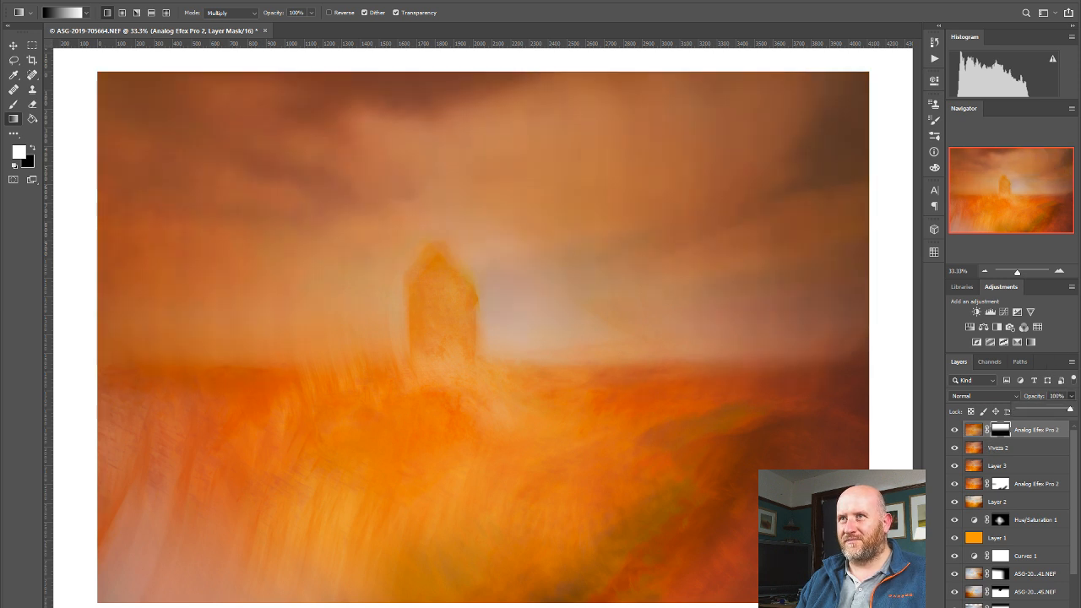
left_click(892, 412)
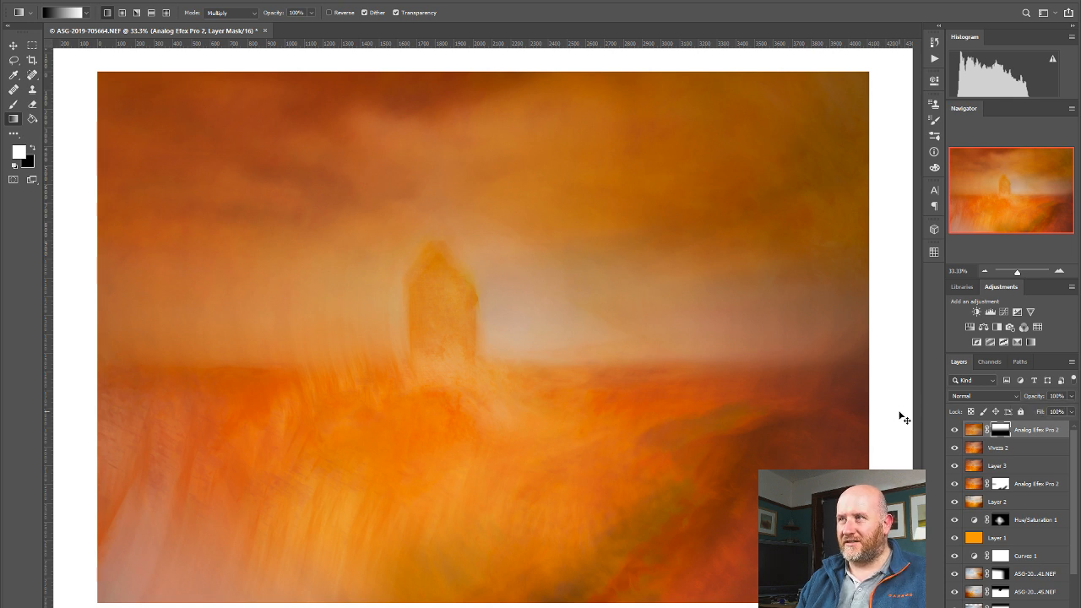
key("alt+BackSpace")
key("ctrl+z")
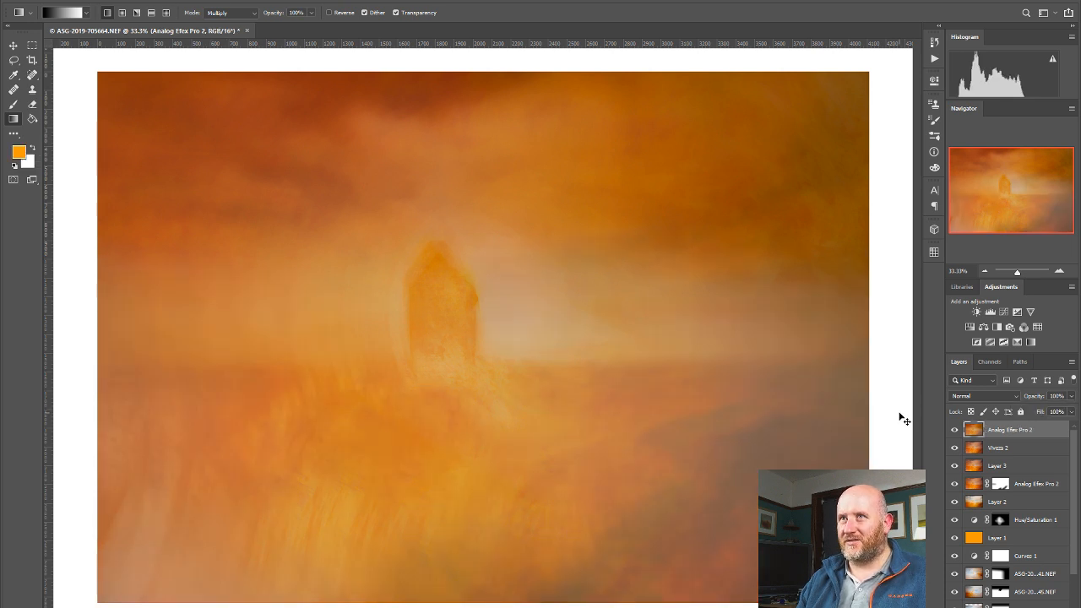
- Move the Viveza 2 layer above the top Analog Efex Pro 2 layer and hide its sky with a vertical gradient mask
left_click_drag(971, 429, 1026, 458)
left_click(1022, 432)
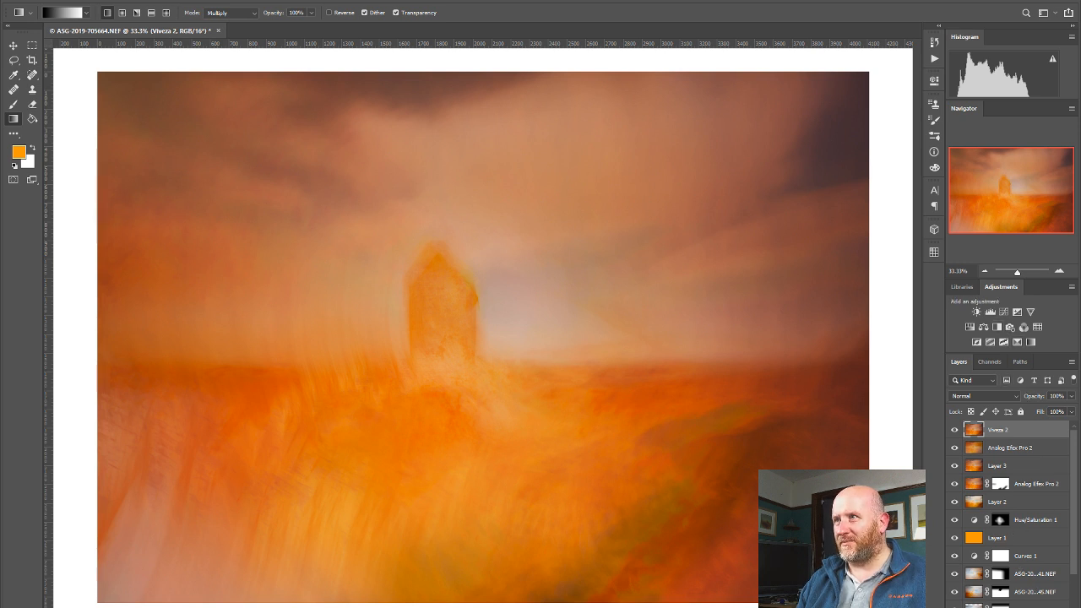
left_click(999, 606)
left_click_drag(533, 448, 538, 410)
key("ctrl+z")
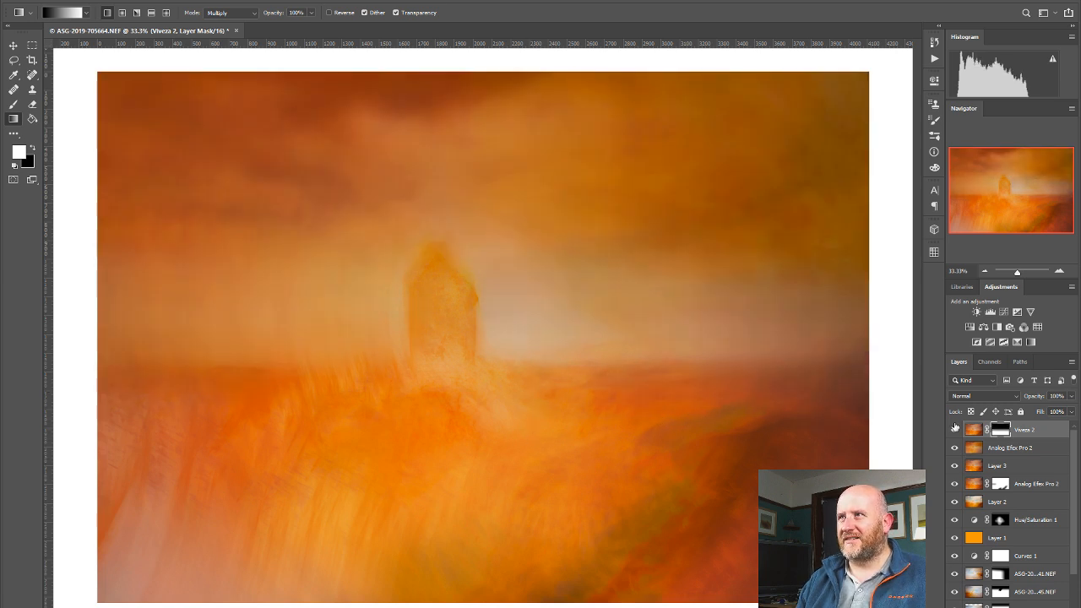
- Compare the image with and without the Viveza 2 layer and set that layer's opacity to 79%
left_click(1070, 411)
left_click_drag(1070, 409, 1049, 415)
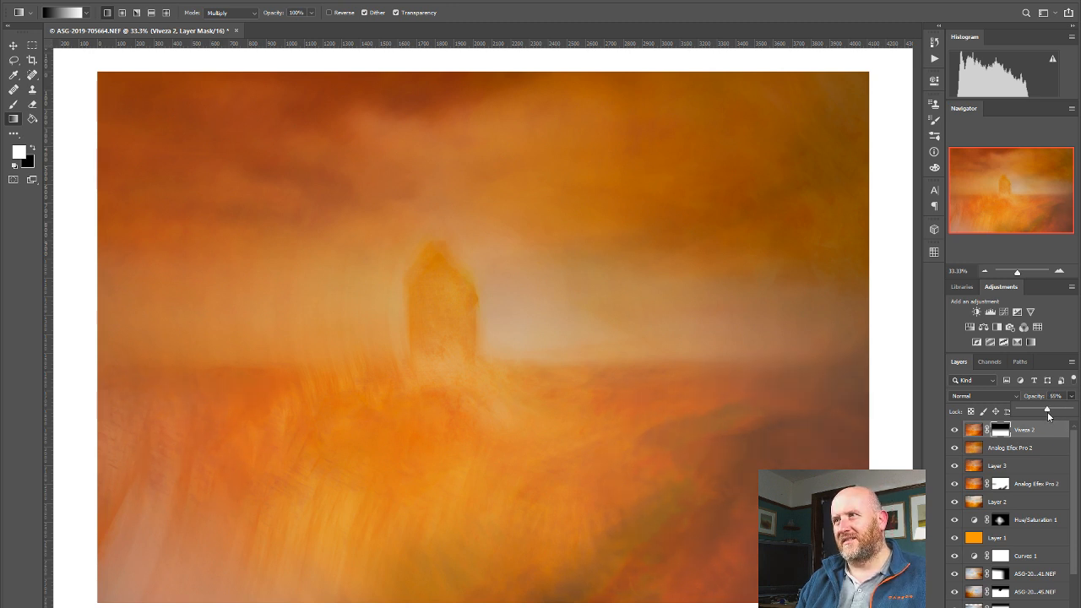
left_click(953, 431)
left_click(954, 430)
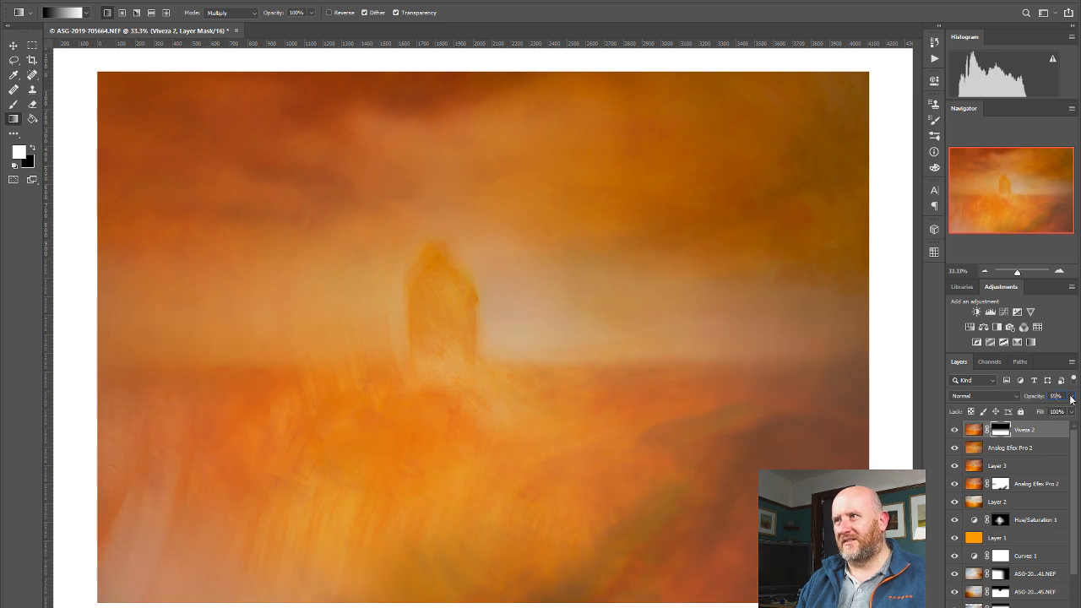
left_click_drag(1039, 400, 1046, 398)
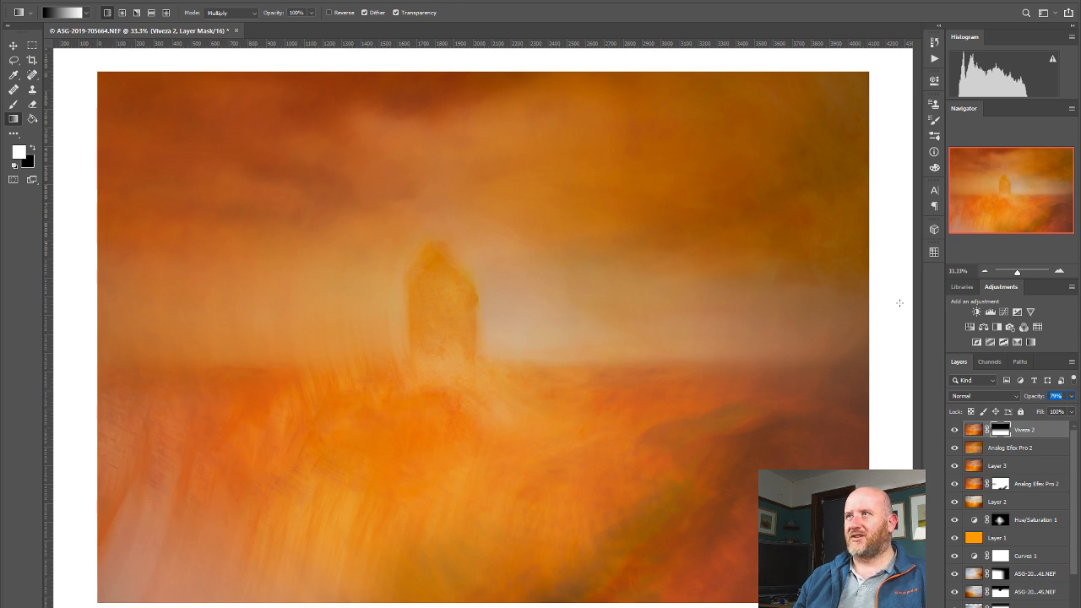
- Examine the tower, the lower-right foreground and the upper-left sky at 100% magnification, and return to the whole image
left_click(1059, 271)
left_click(1059, 271)
left_click(1059, 271)
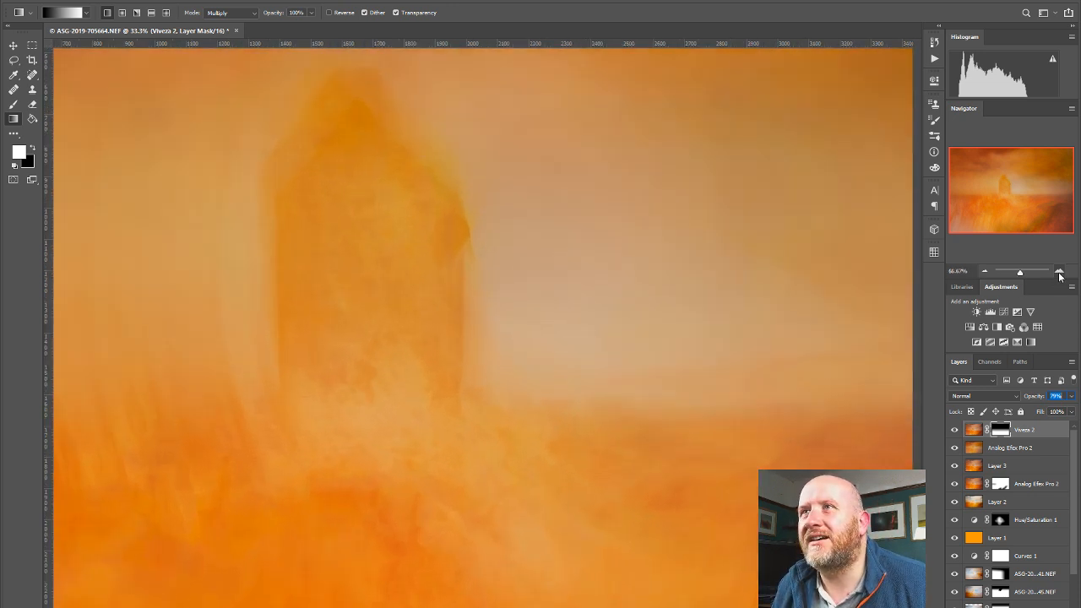
left_click_drag(1028, 196, 1068, 243)
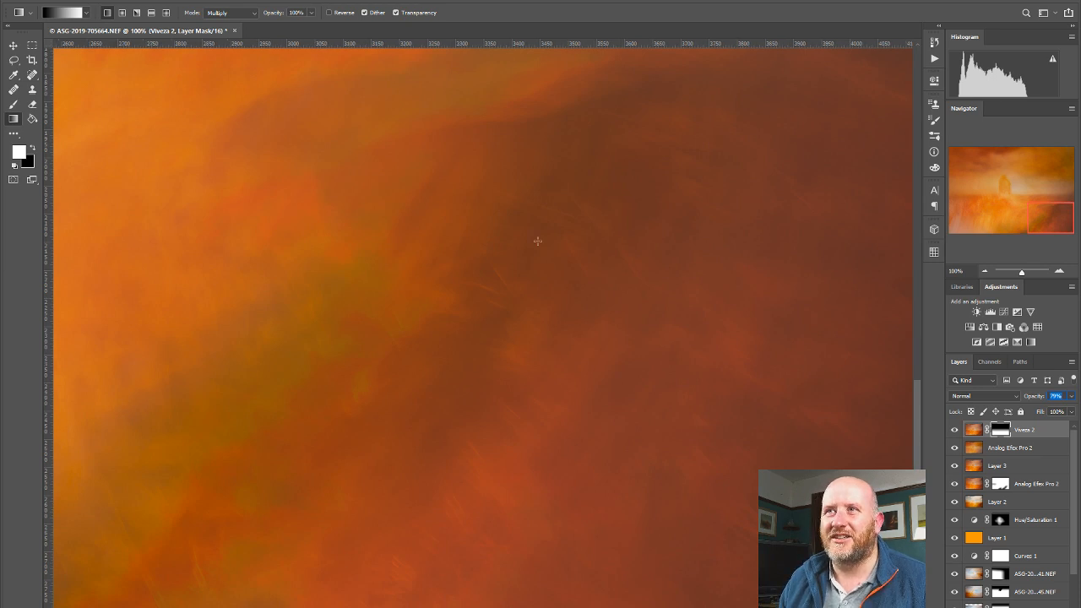
left_click_drag(1024, 222, 949, 168)
left_click(984, 271)
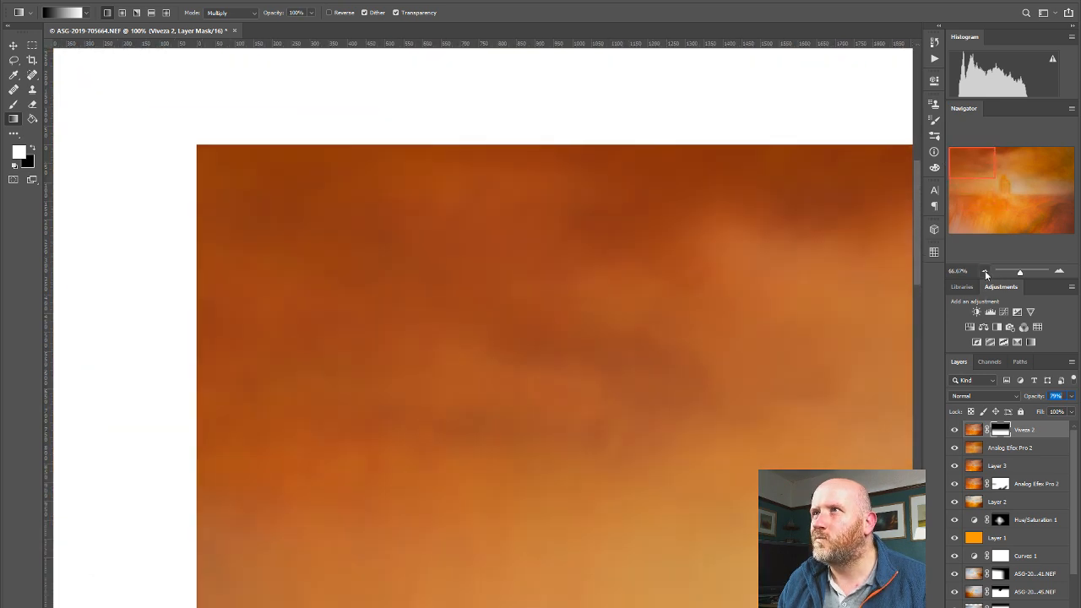
left_click(984, 271)
left_click(984, 271)
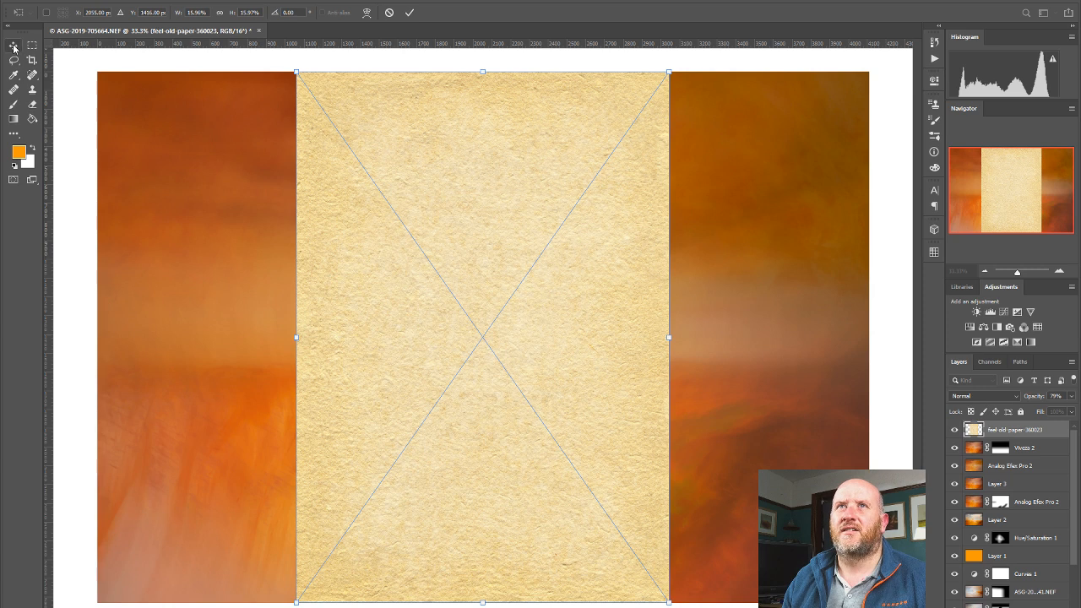
- Rotate the placed feel-old-paper-360023 texture by 90° and scale it to cover the whole image
left_click_drag(682, 64, 724, 500)
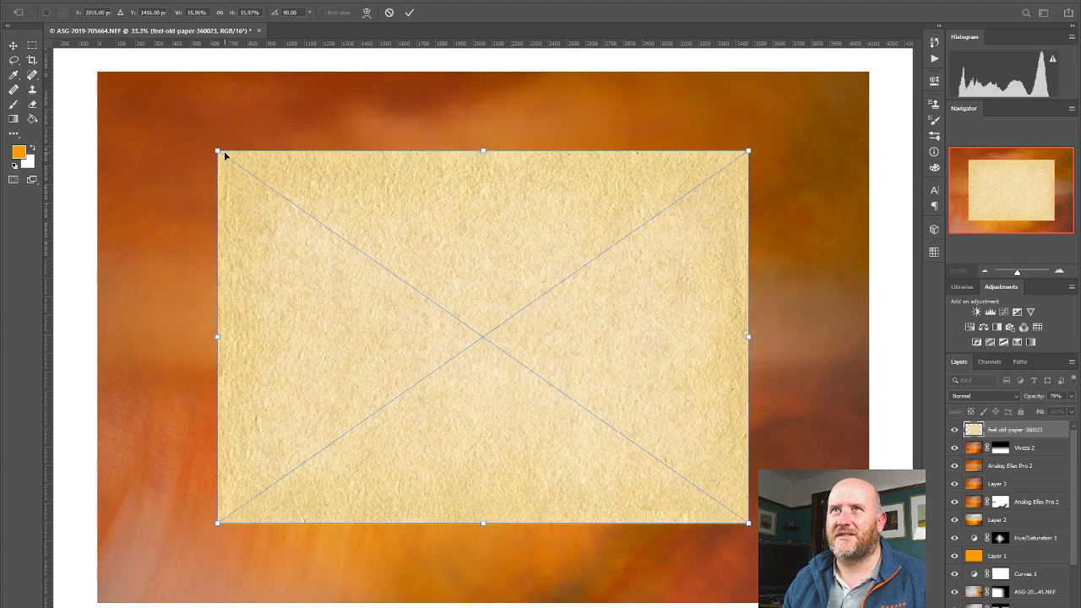
left_click_drag(218, 152, 99, 58)
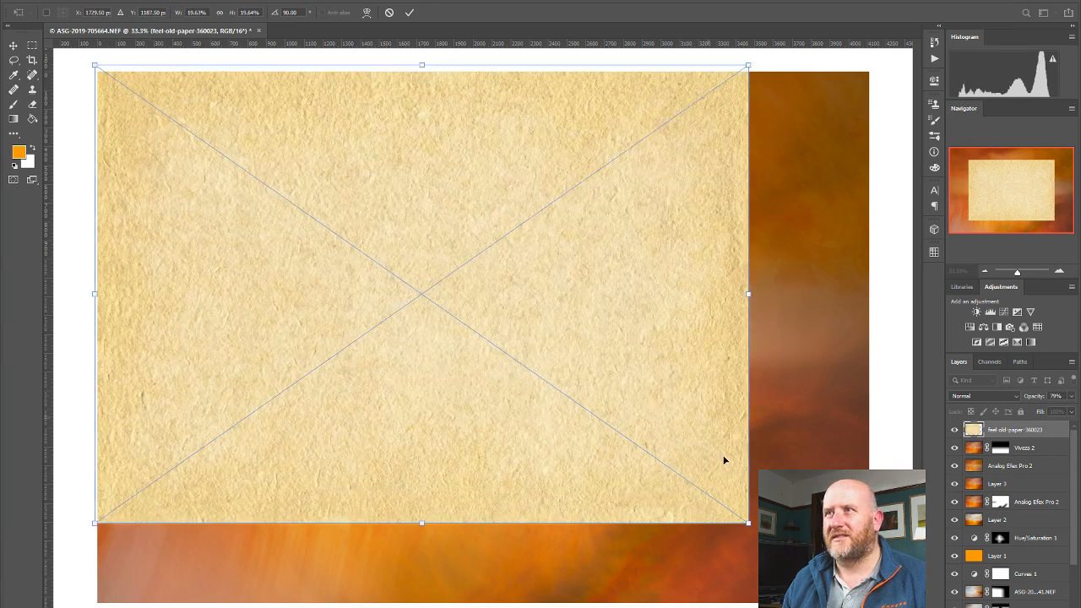
left_click_drag(748, 524, 880, 607)
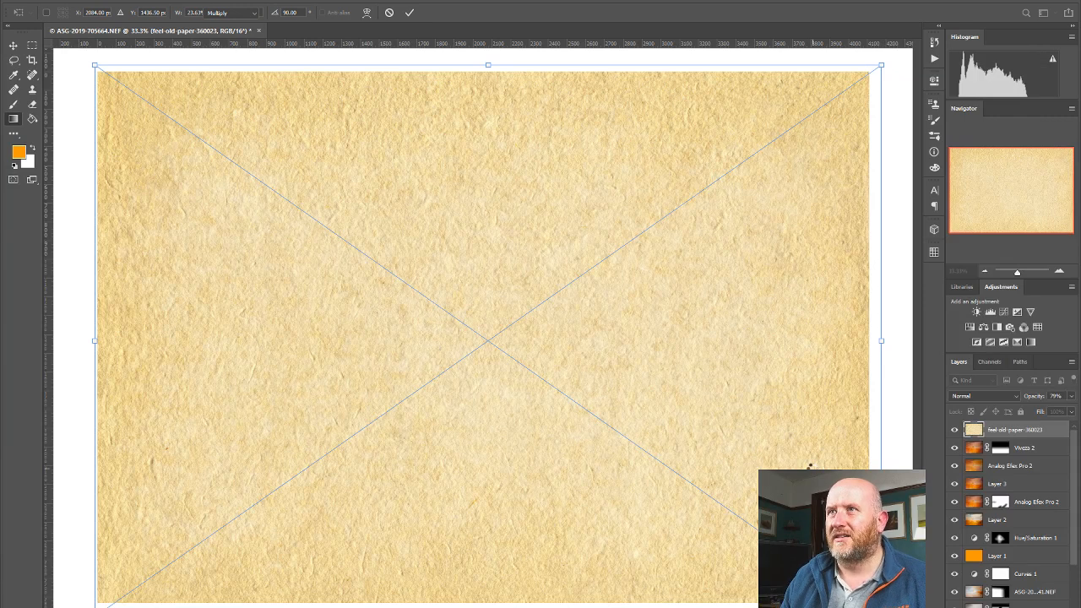
key("Return")
key("g")
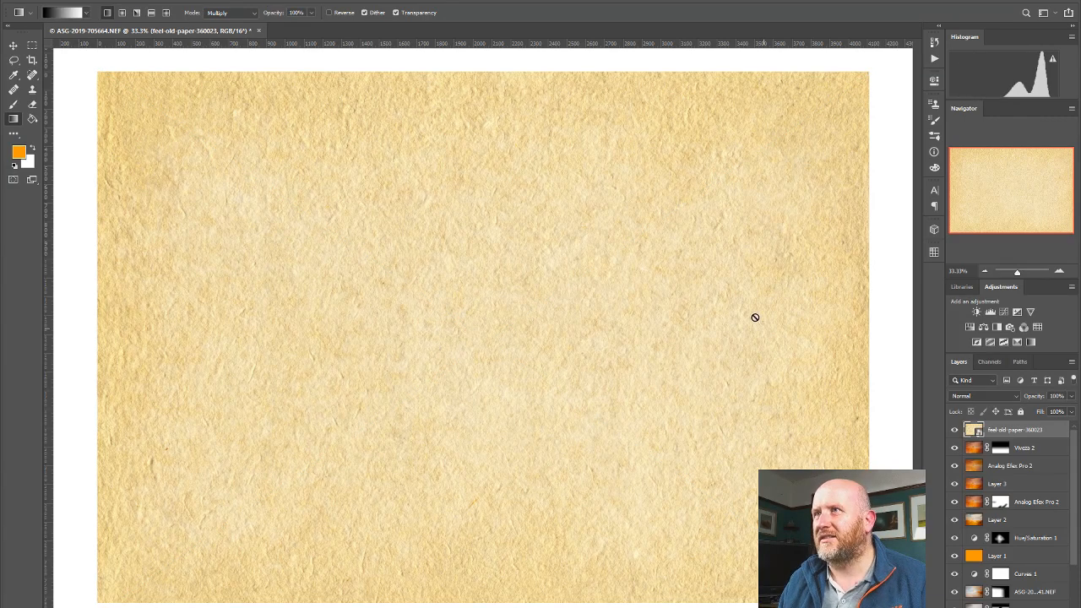
- Set the paper texture layer's blend mode to Overlay and its opacity to 15%
left_click(990, 397)
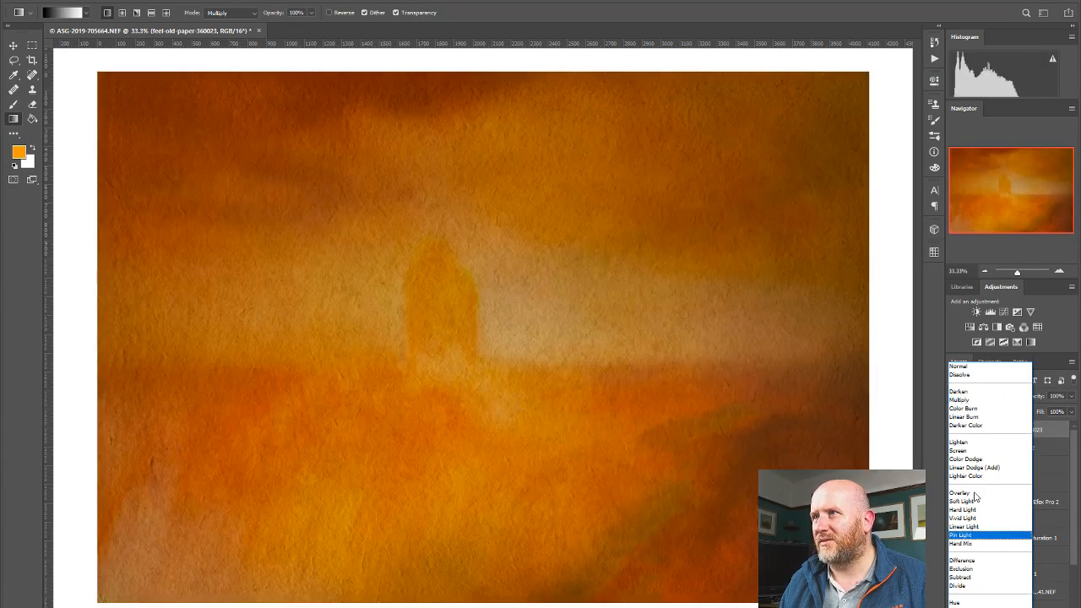
left_click(975, 494)
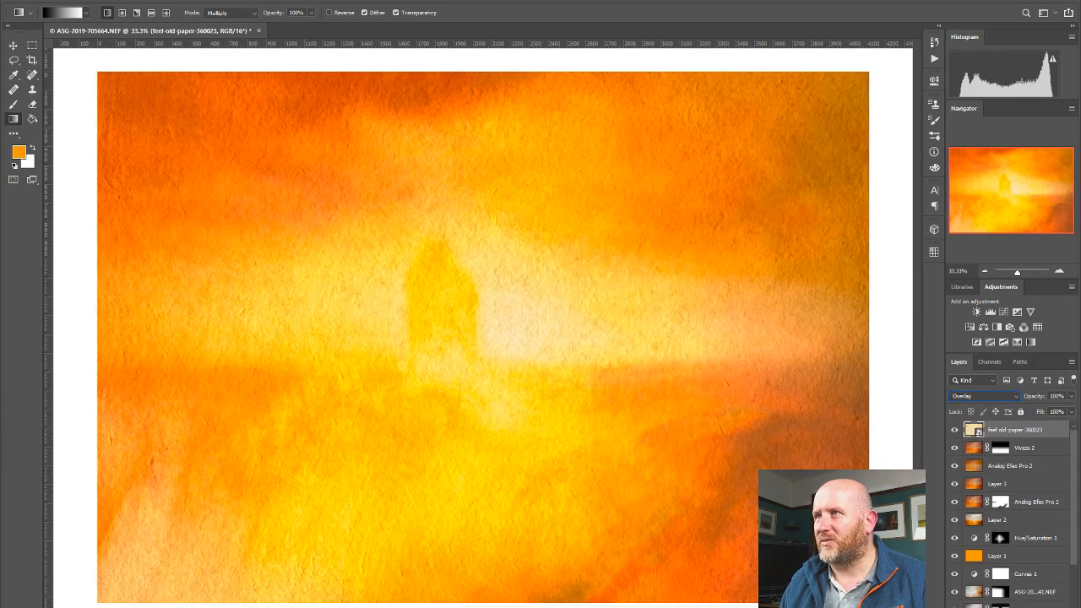
left_click(1070, 411)
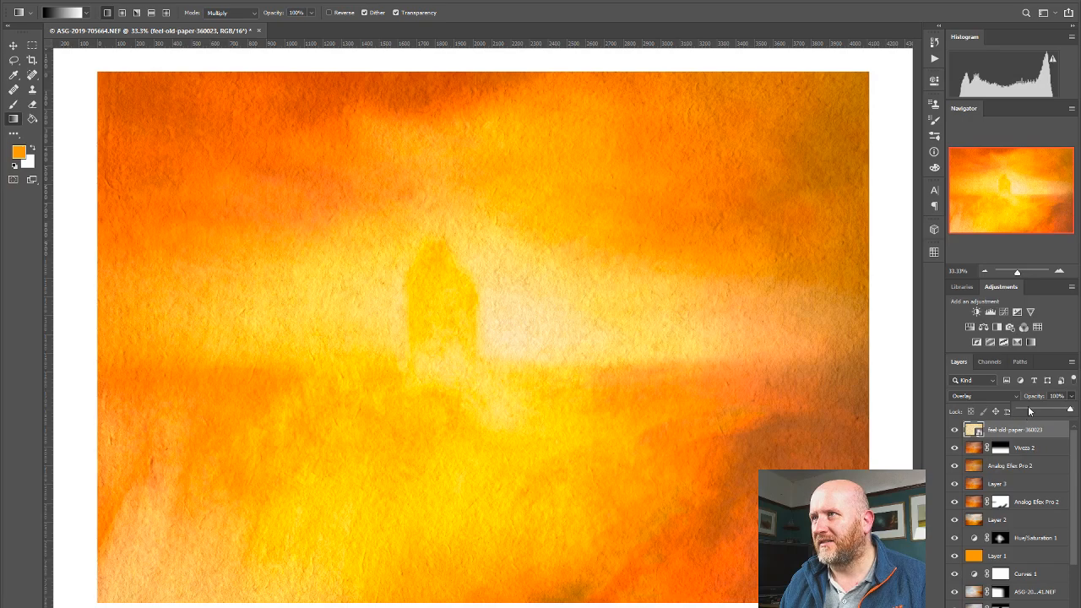
left_click(1028, 411)
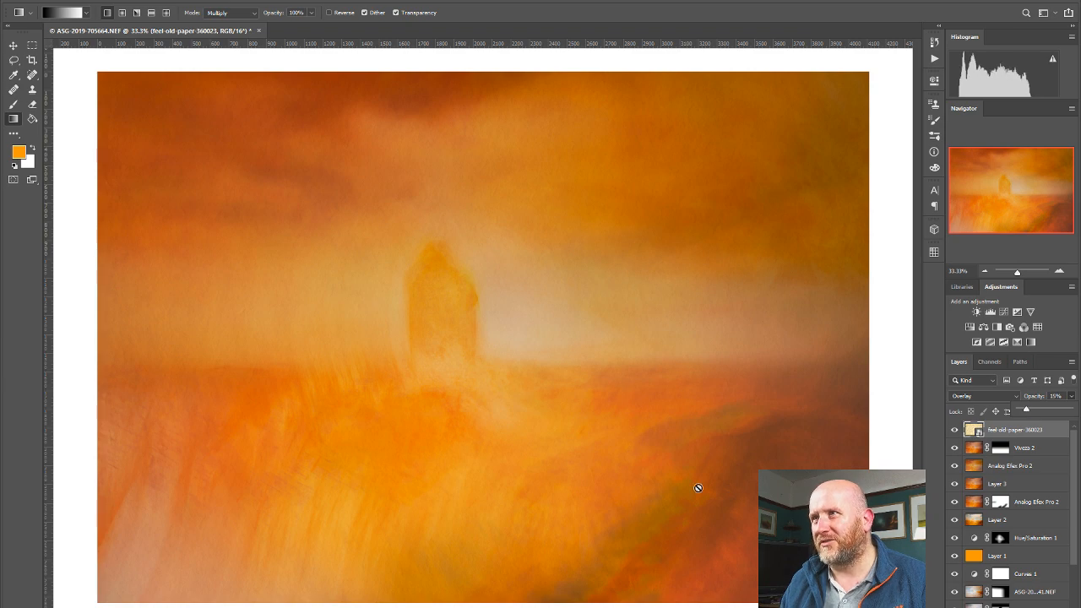
- Set the paper texture layer's blend mode to Linear Burn and paint it into the foreground through a black mask at 13% brush flow
left_click(988, 395)
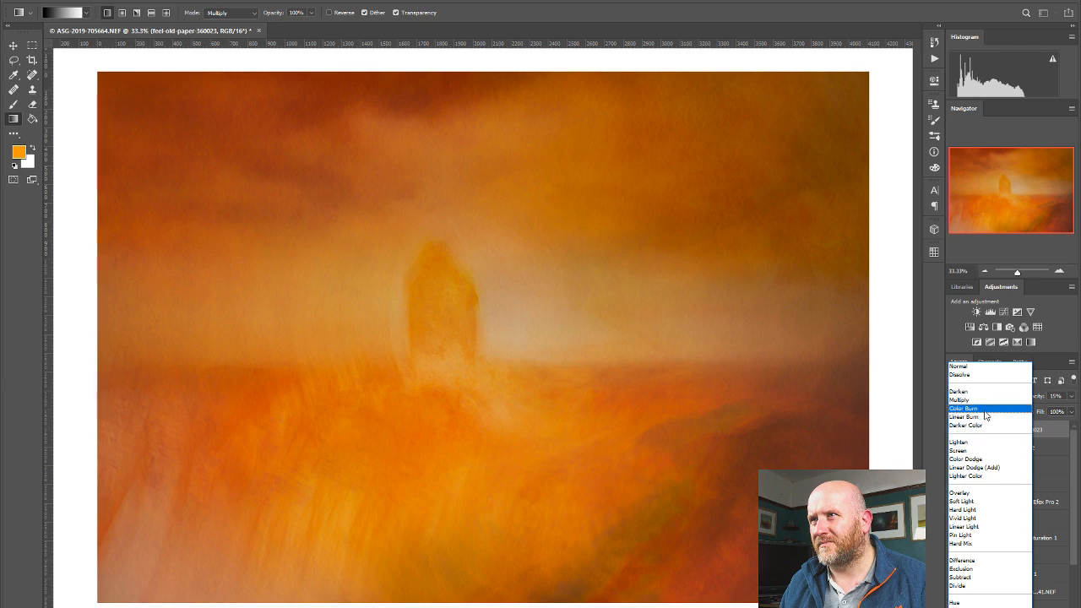
left_click(983, 417)
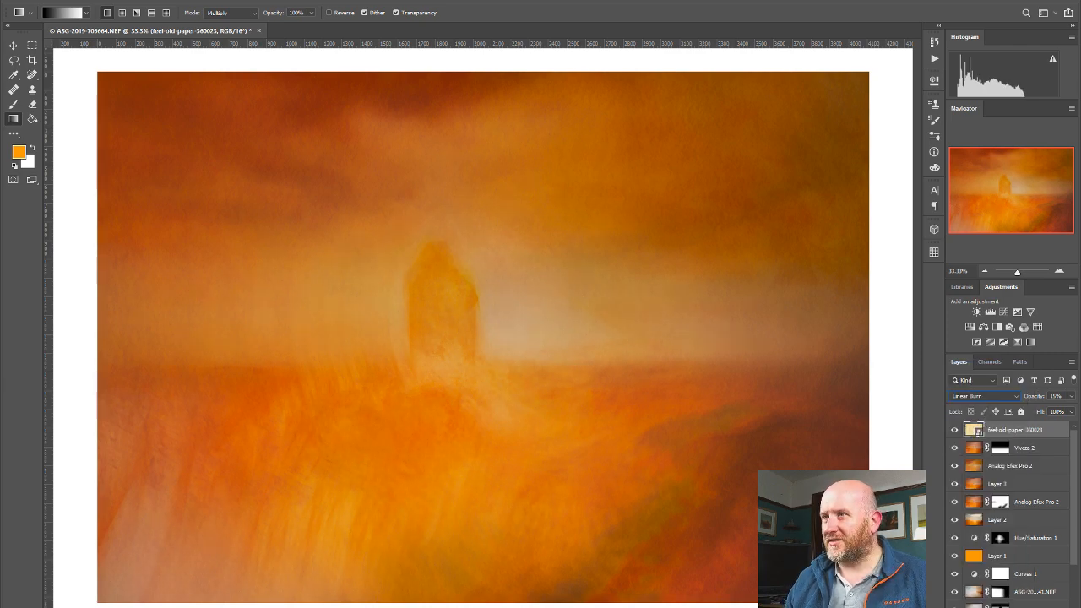
left_click(996, 605, "alt")
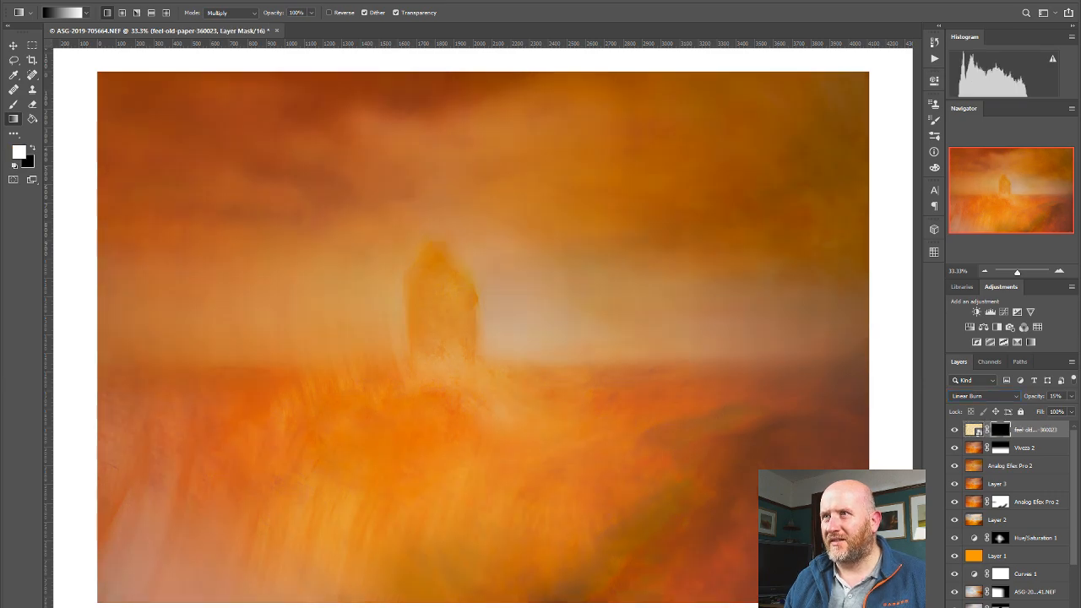
left_click(12, 104)
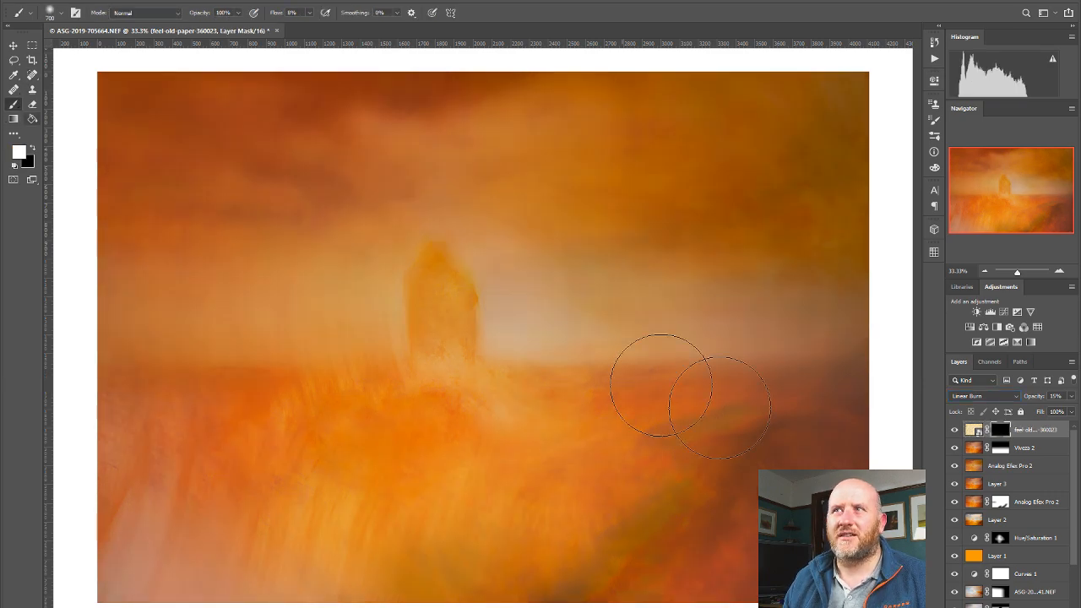
left_click(310, 13)
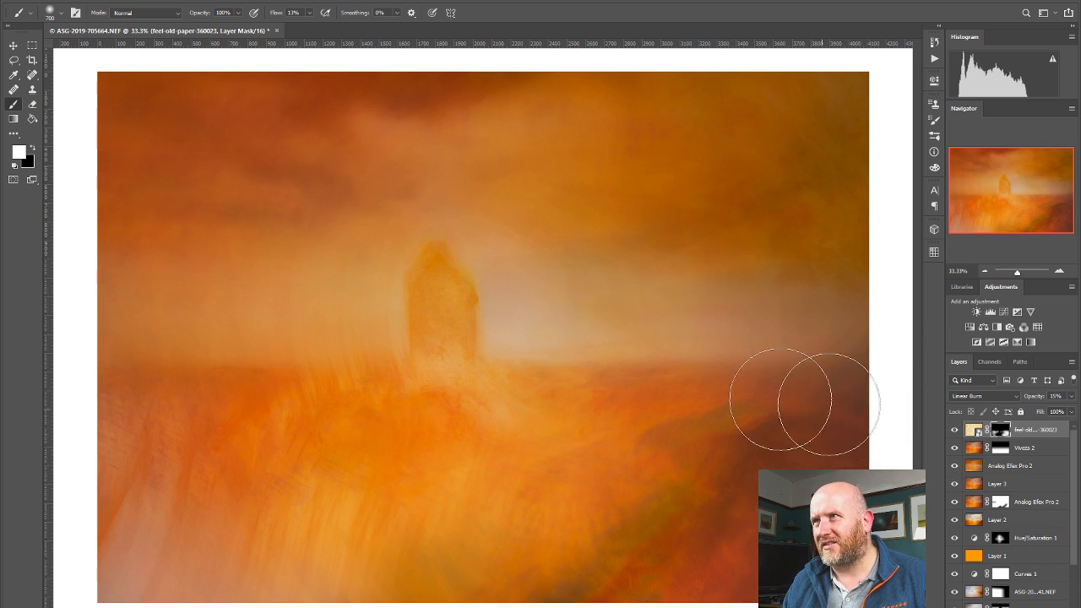
- Examine the tower, the lower-right foreground and the right-hand horizon at 100% magnification, and review the whole image at 25% and its layer stack
left_click(1059, 273)
left_click(1058, 272)
left_click(1059, 272)
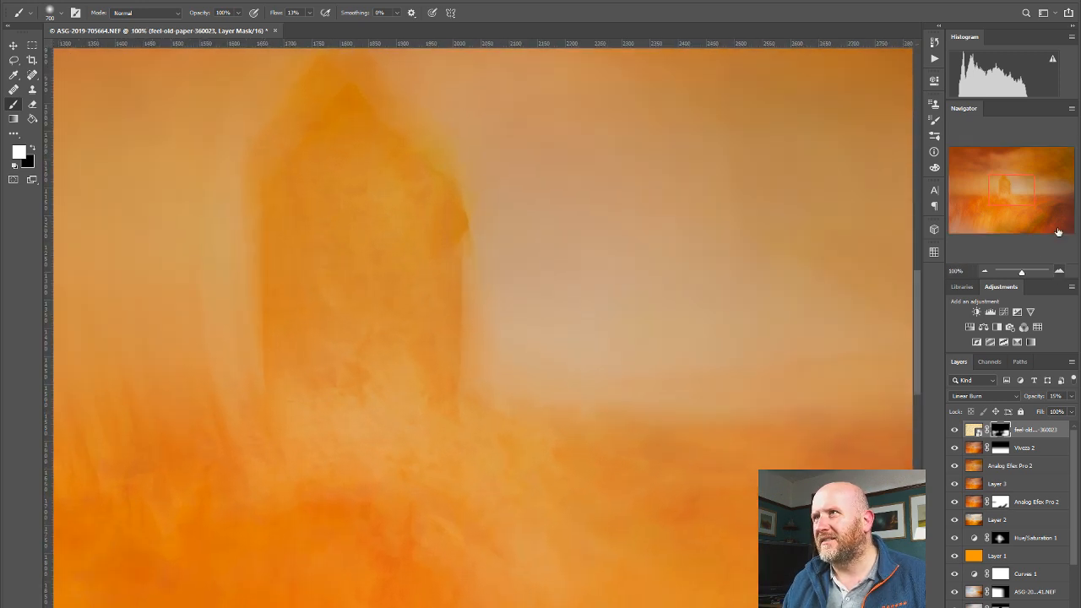
left_click_drag(1024, 196, 1074, 227)
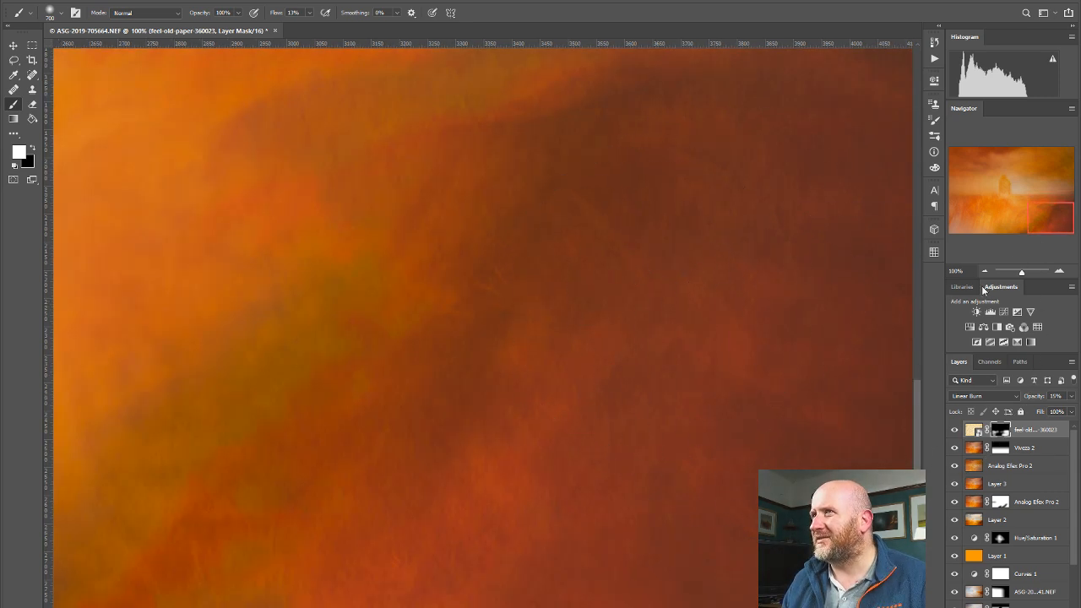
left_click_drag(1071, 230, 1067, 206)
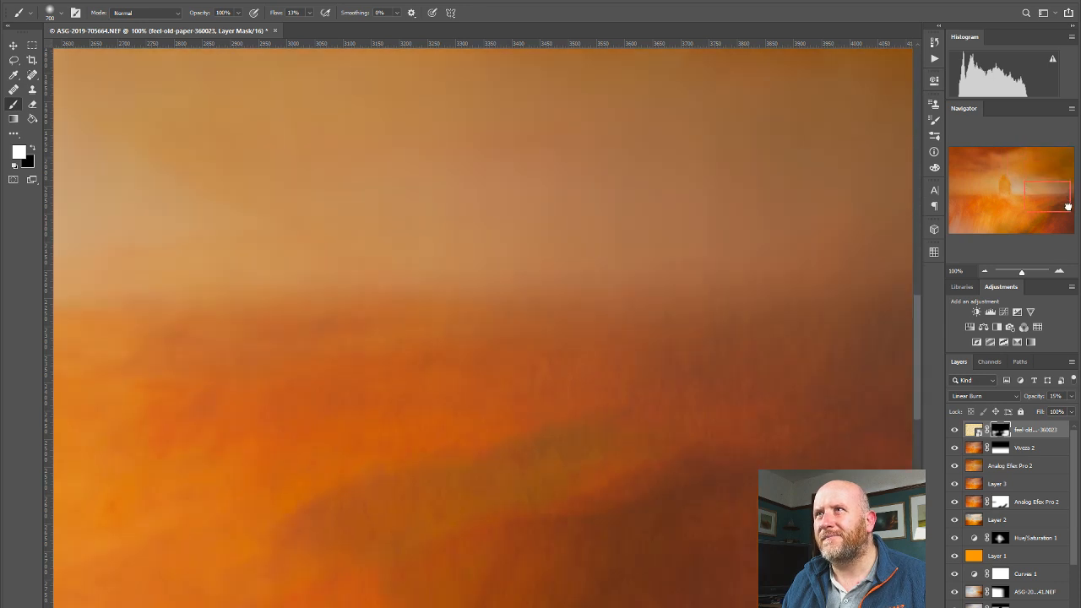
left_click(983, 271)
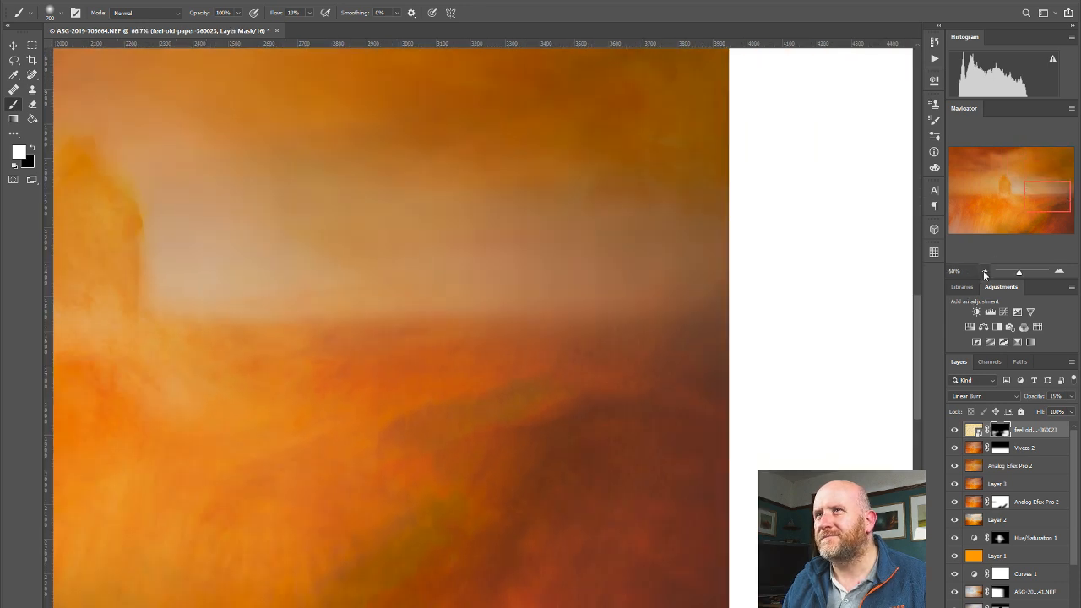
left_click(984, 271)
left_click(983, 271)
left_click(984, 271)
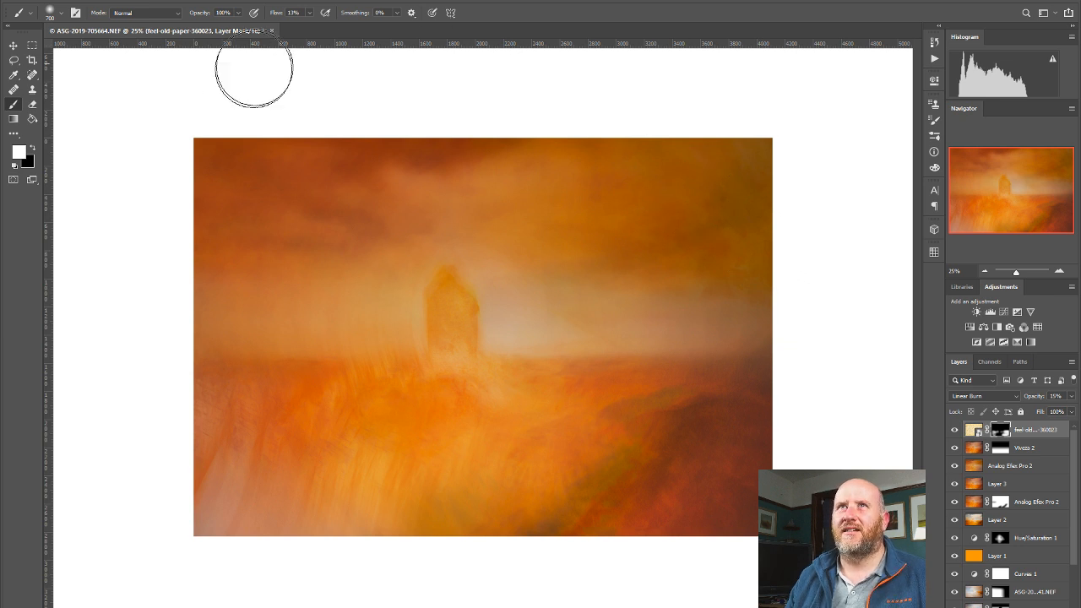
scroll(1072, 461, "down", 2)
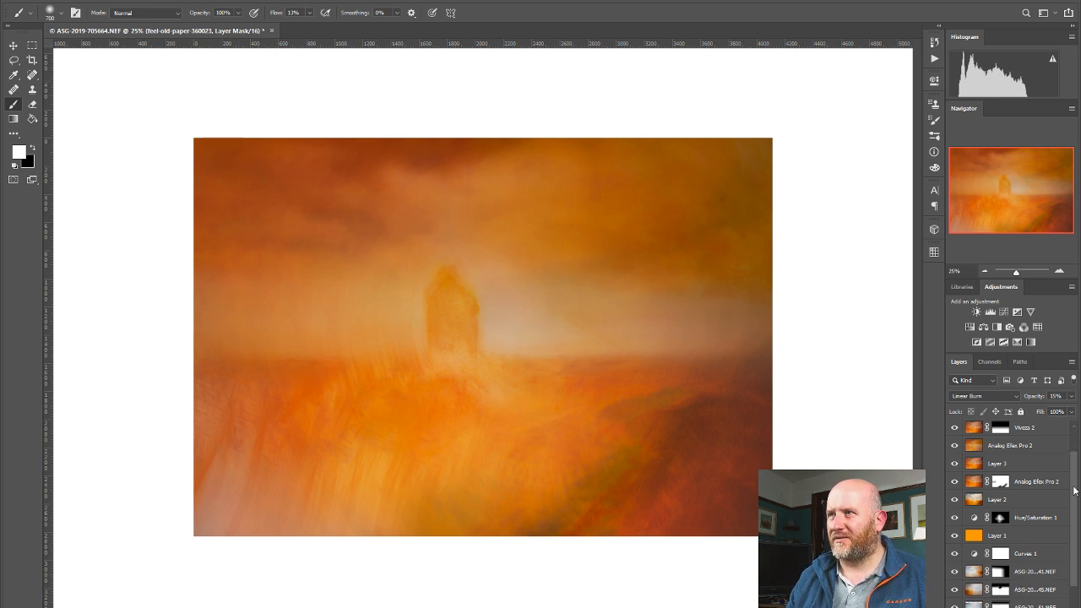
scroll(1069, 533, "up", 2)
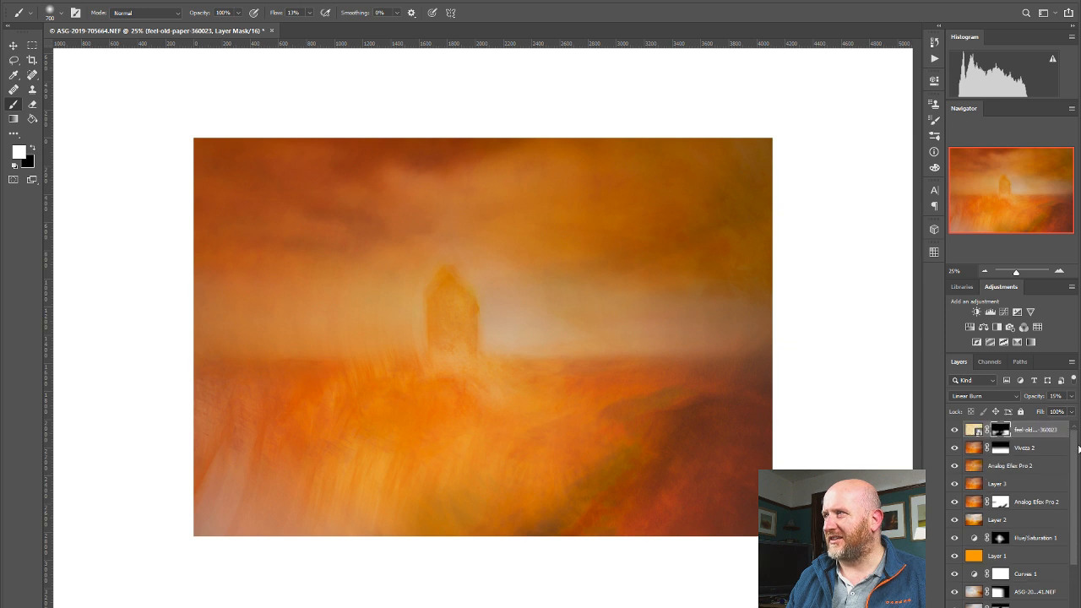
left_click(44, 2)
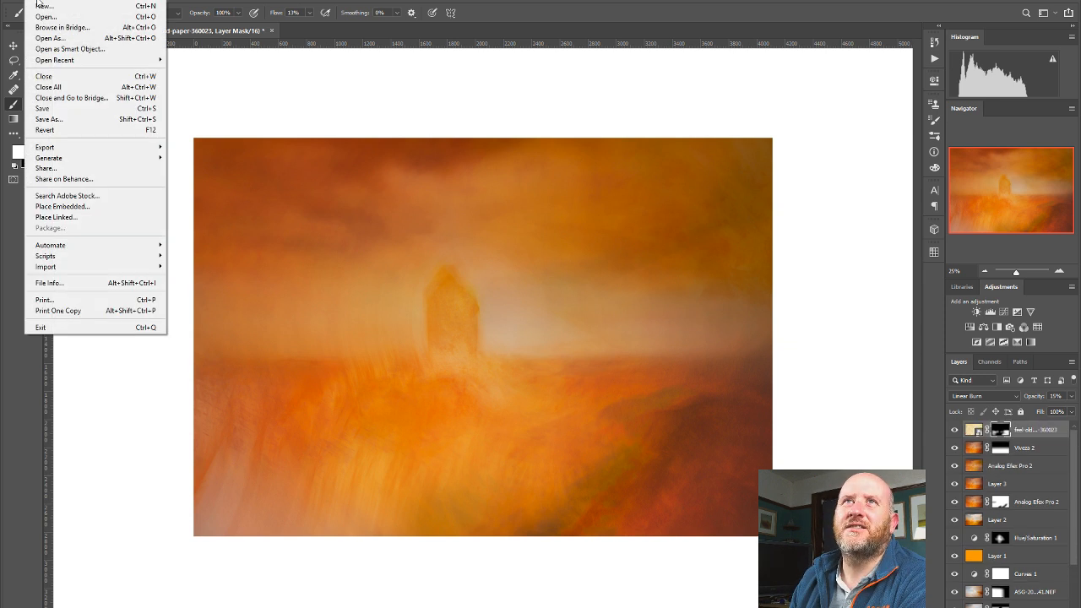
left_click(87, 115)
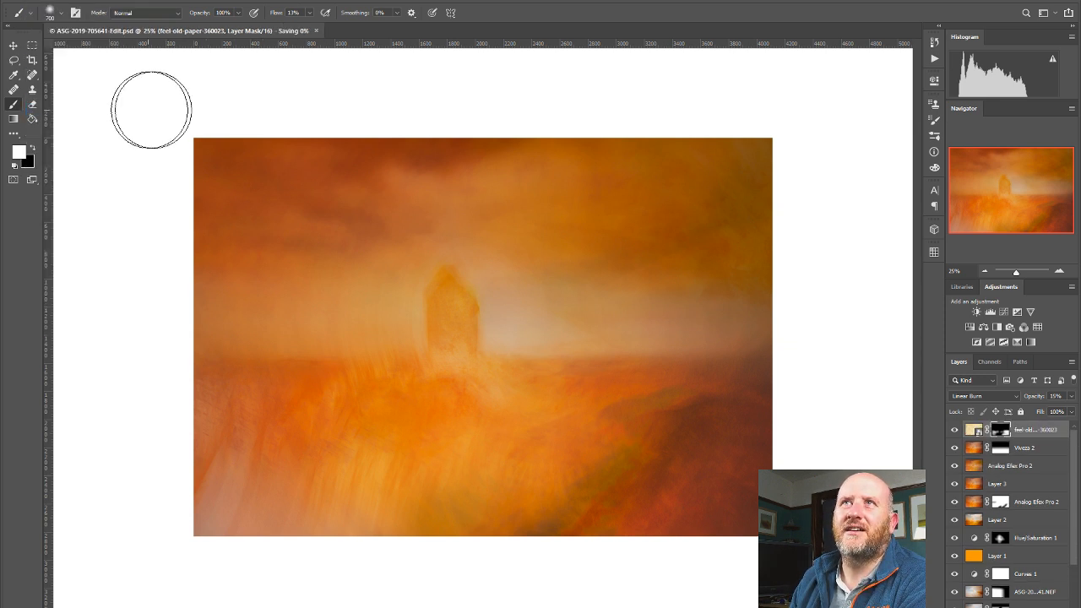
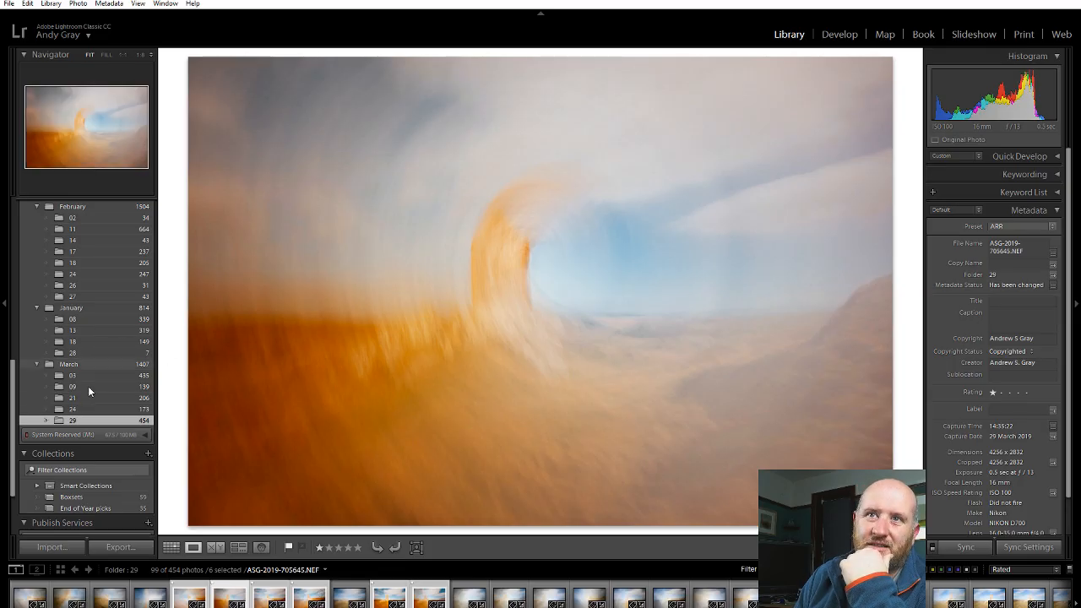
- In Lightroom Classic, filter the March 21 folder to three stars and higher and view the square virtual copy of the red pier image
left_click(84, 398)
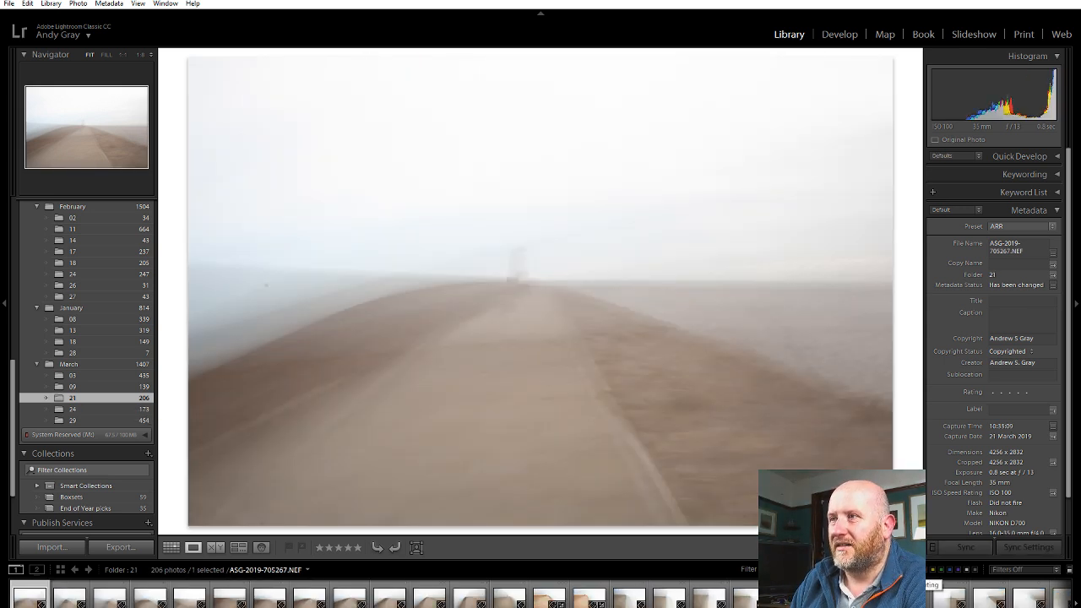
left_click(948, 569)
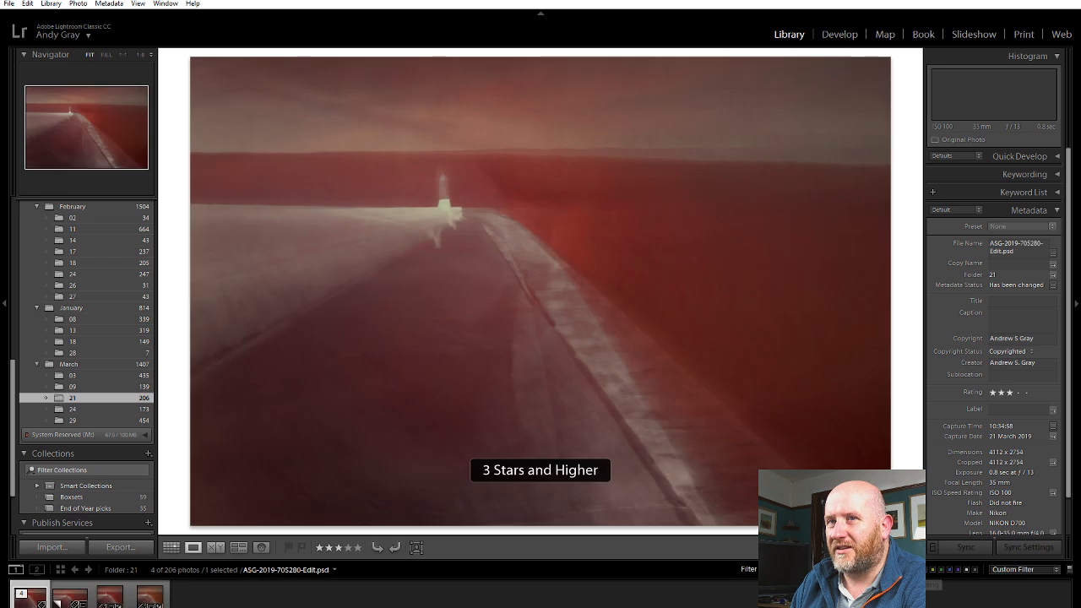
left_click(97, 599)
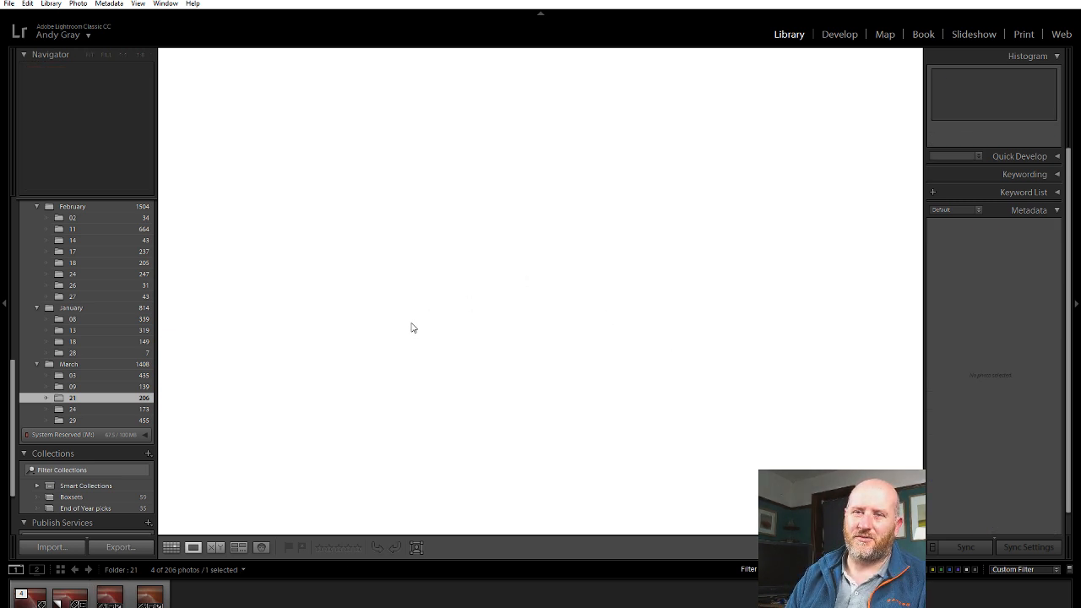
left_click(98, 597)
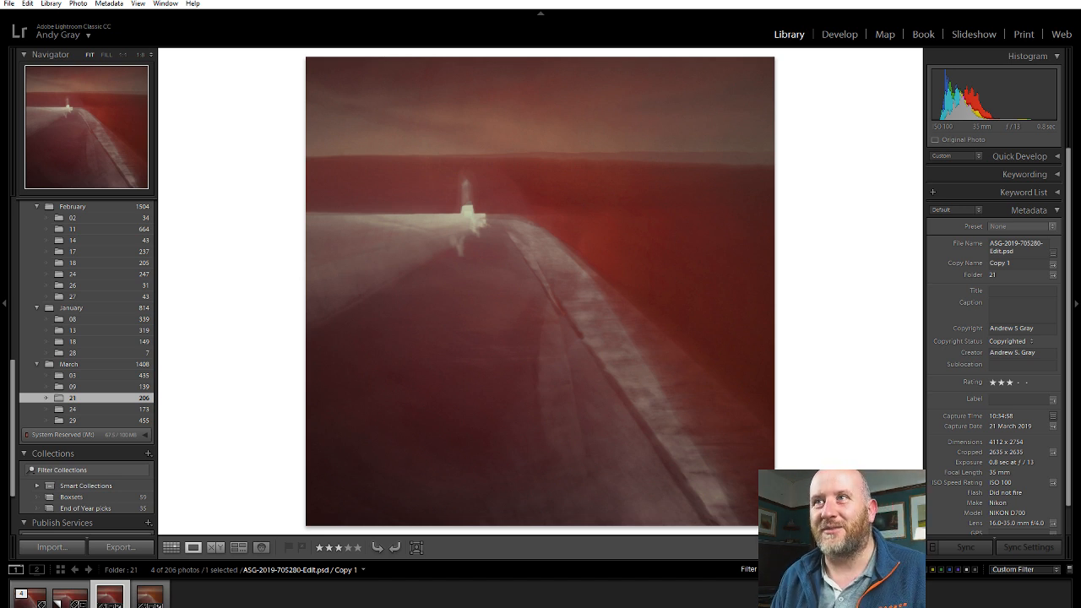
left_click(82, 420)
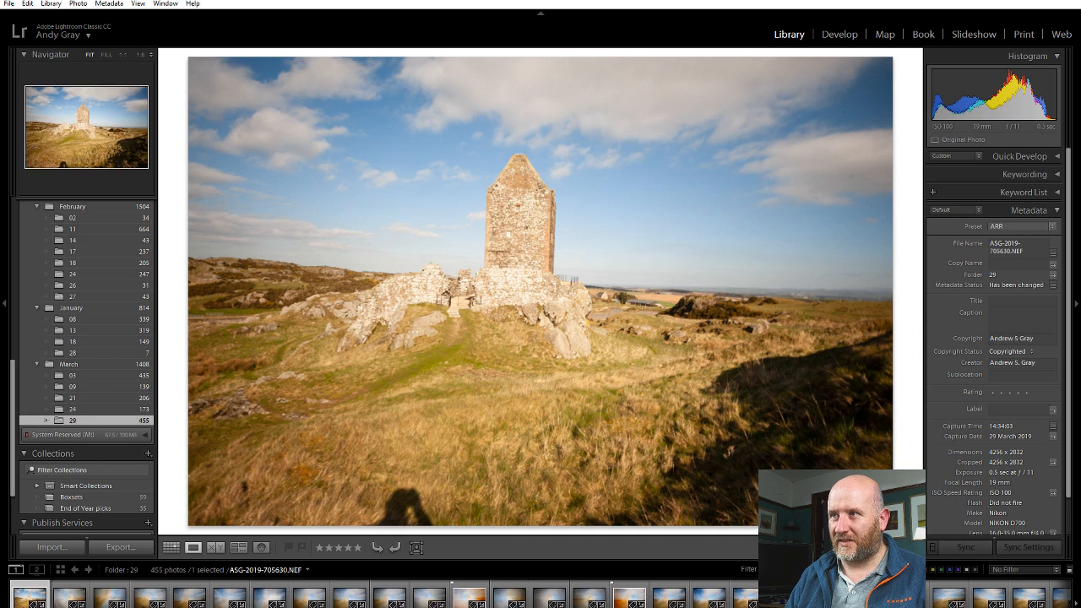
key("ctrl+l")
key("ctrl+alt+1")
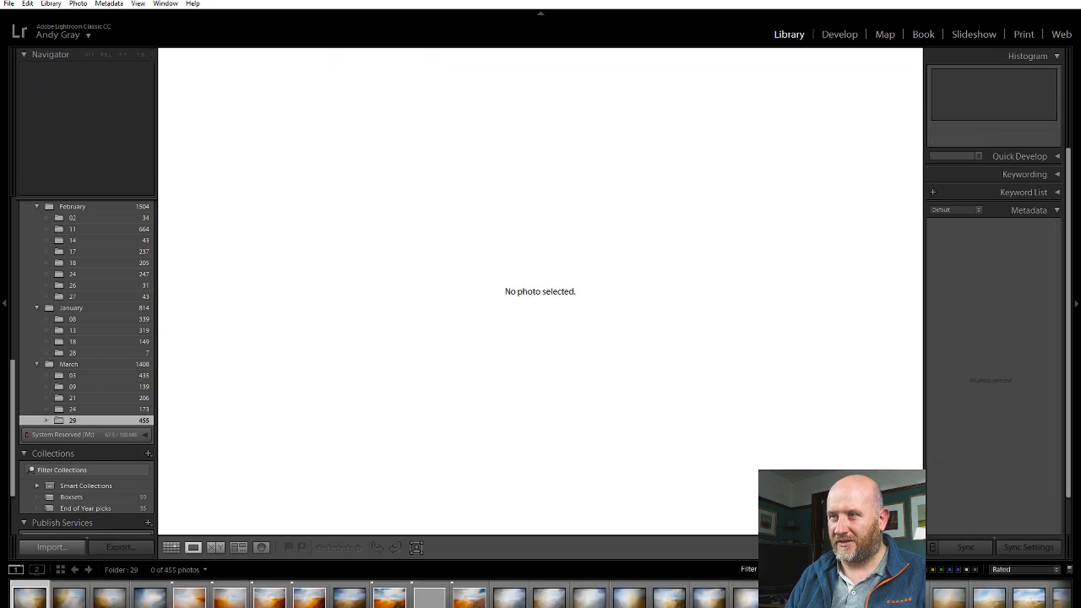
left_click(430, 596)
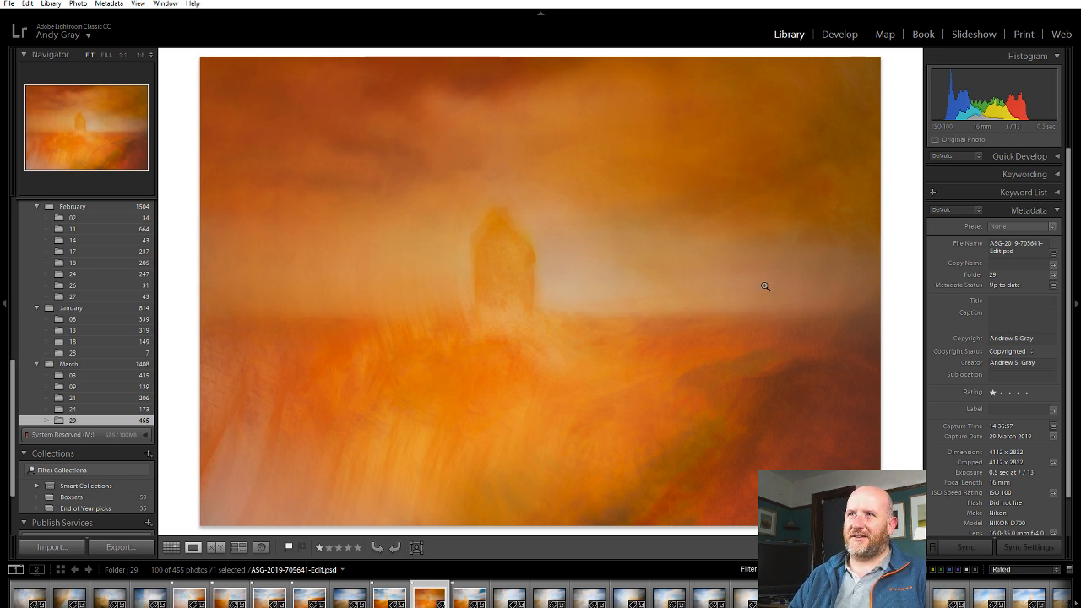
- Rate the finished tower image three stars and create a virtual copy of it
key("3")
right_click(493, 284)
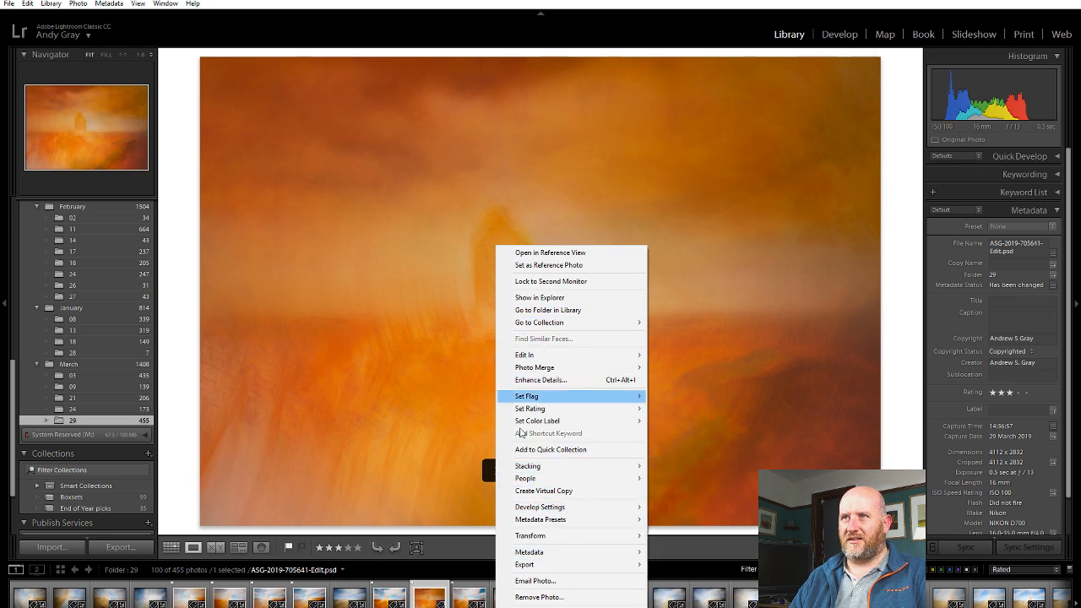
left_click(557, 490)
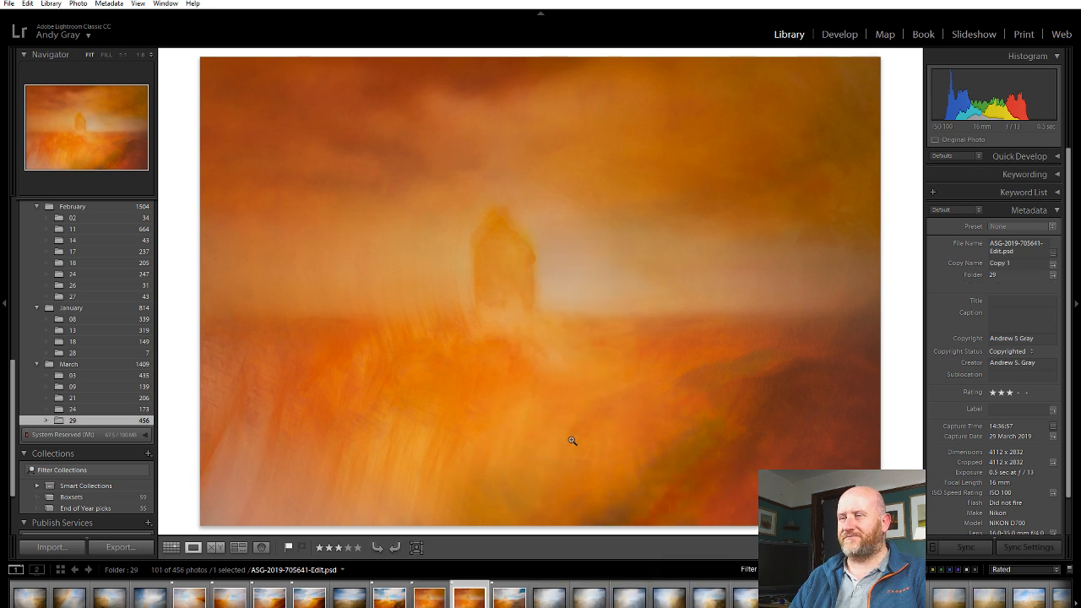
- Try a 1 x 1 crop on the virtual copy in Develop, with the tower placed left of centre
left_click(854, 34)
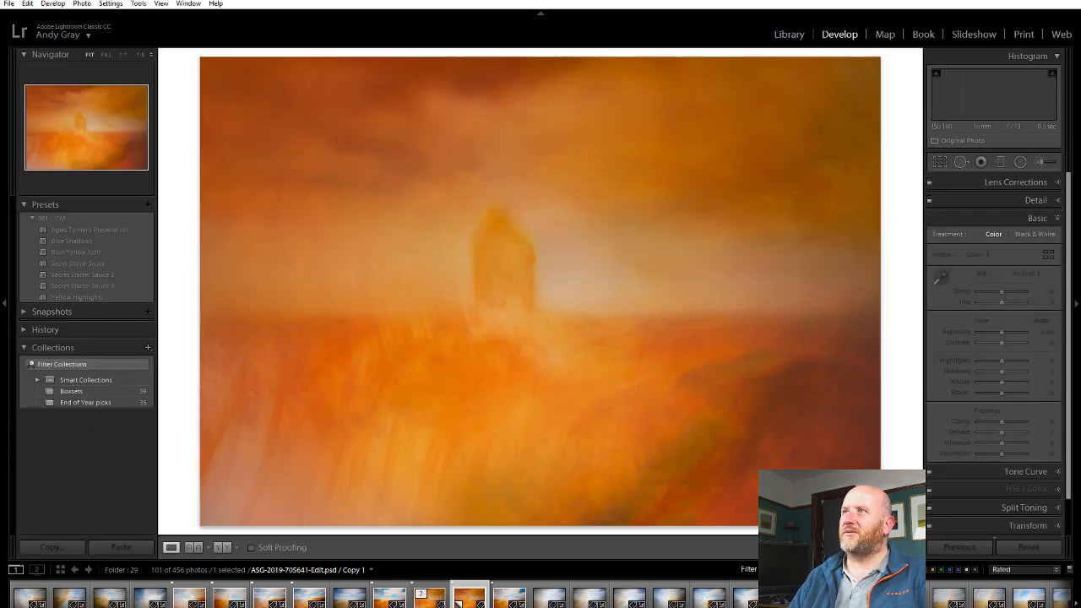
left_click(940, 161)
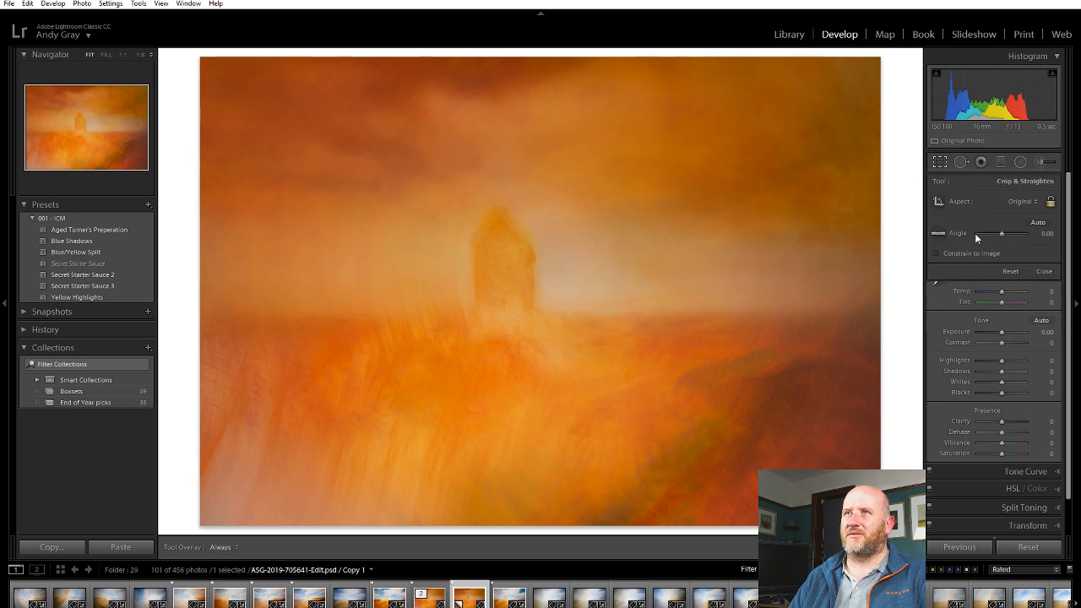
left_click(1020, 201)
left_click(952, 246)
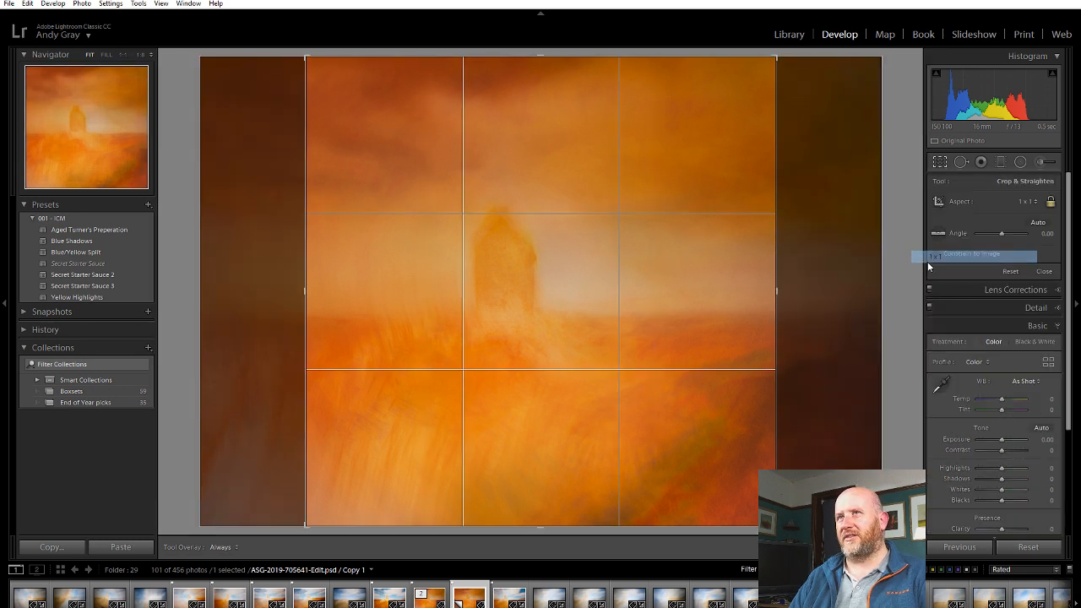
mouse_move(495, 324)
left_mouse_down()
mouse_move(459, 302)
mouse_move(518, 312)
mouse_move(485, 315)
left_mouse_up()
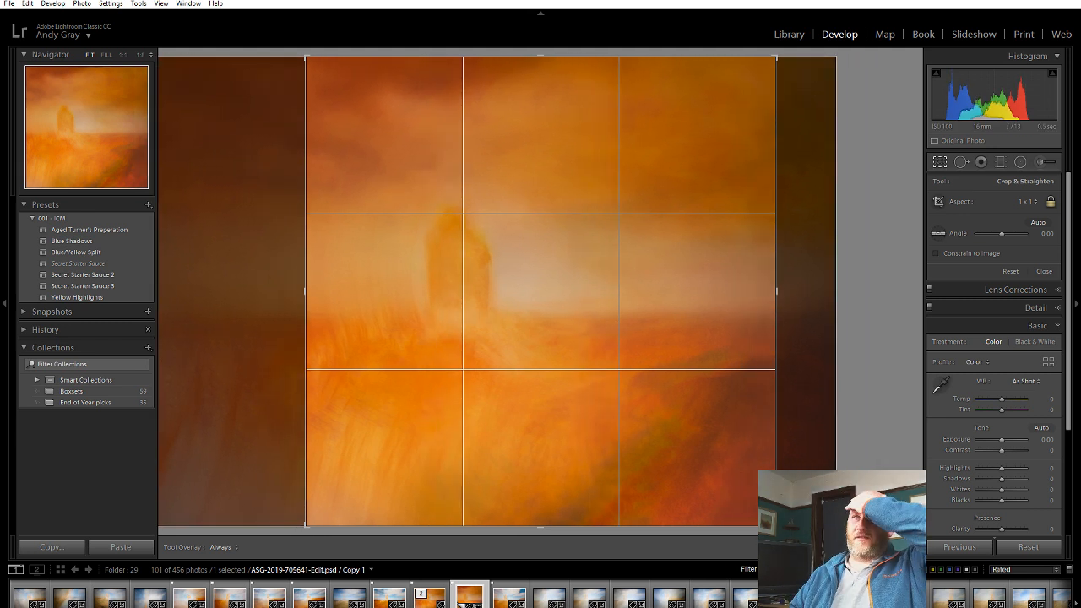
key("Return")
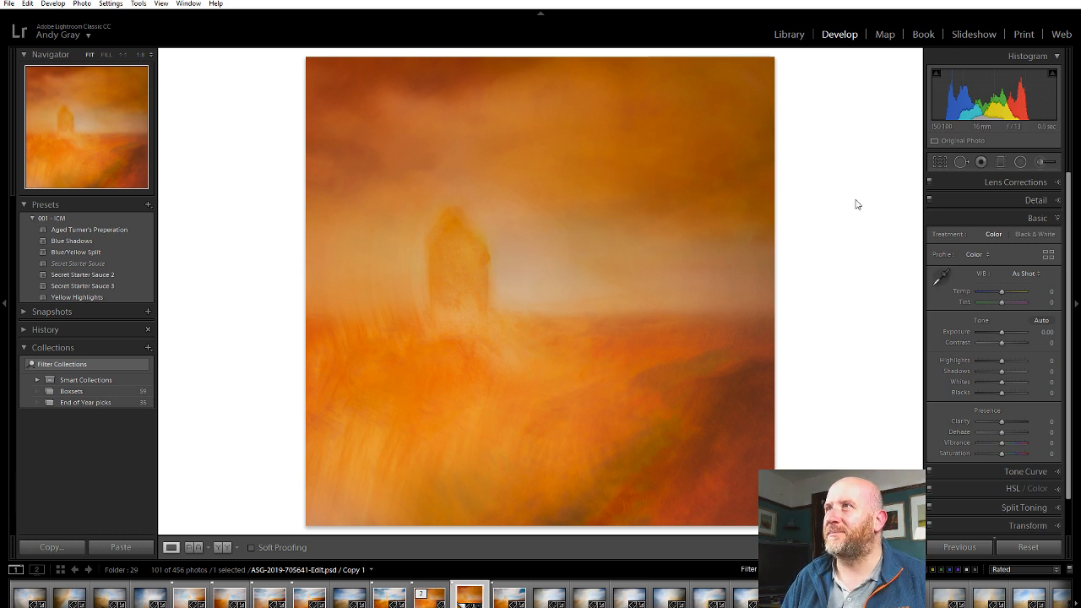
- Recrop the first virtual copy at 2 x 3 / 4 x 6, placing the tower near the left vertical third line
left_click(941, 162)
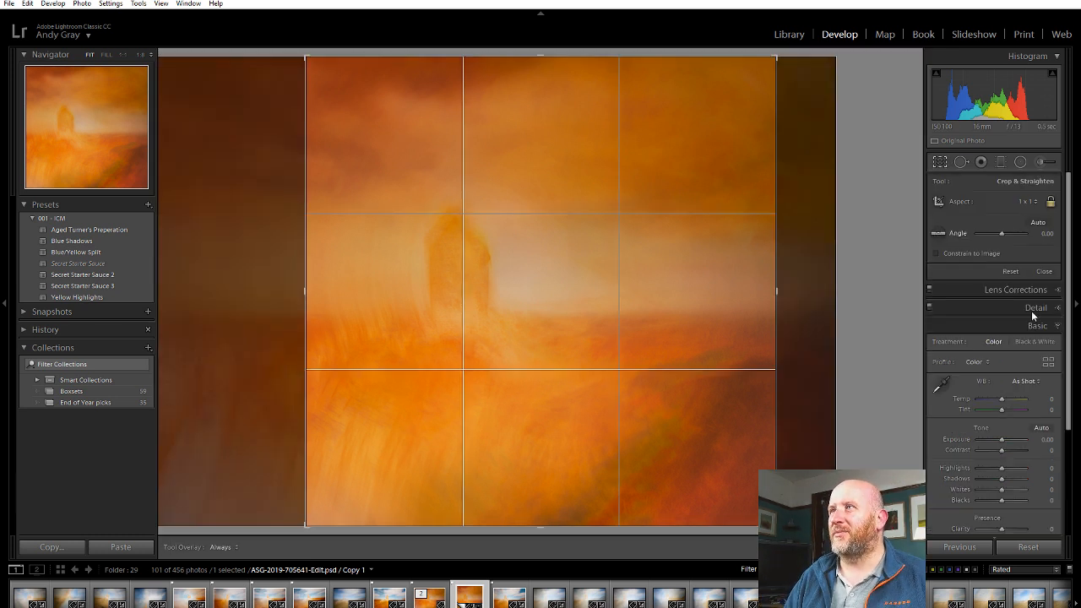
left_click(1024, 201)
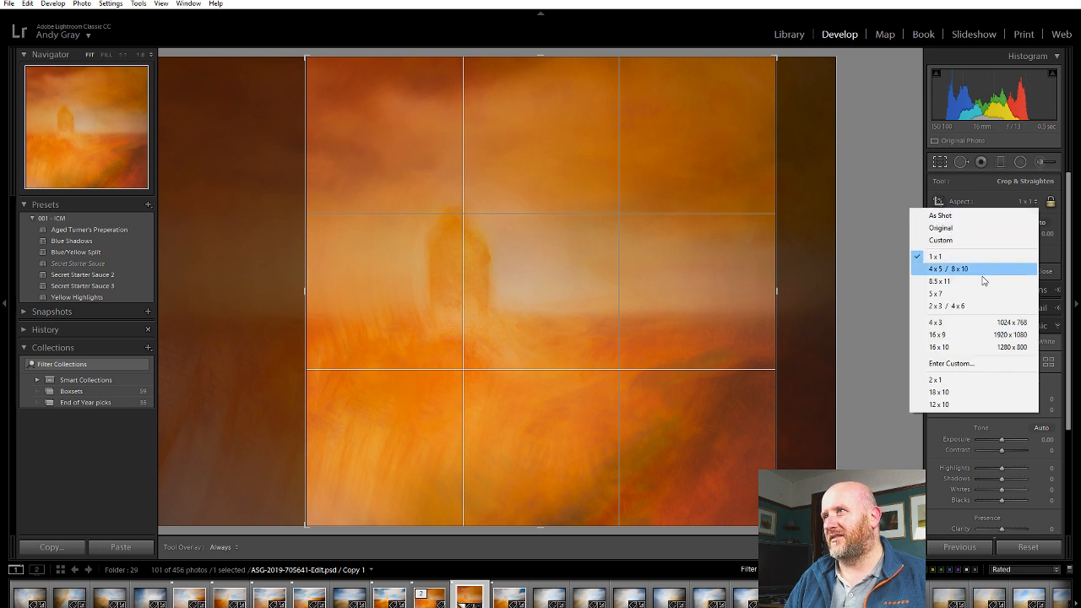
left_click(969, 301)
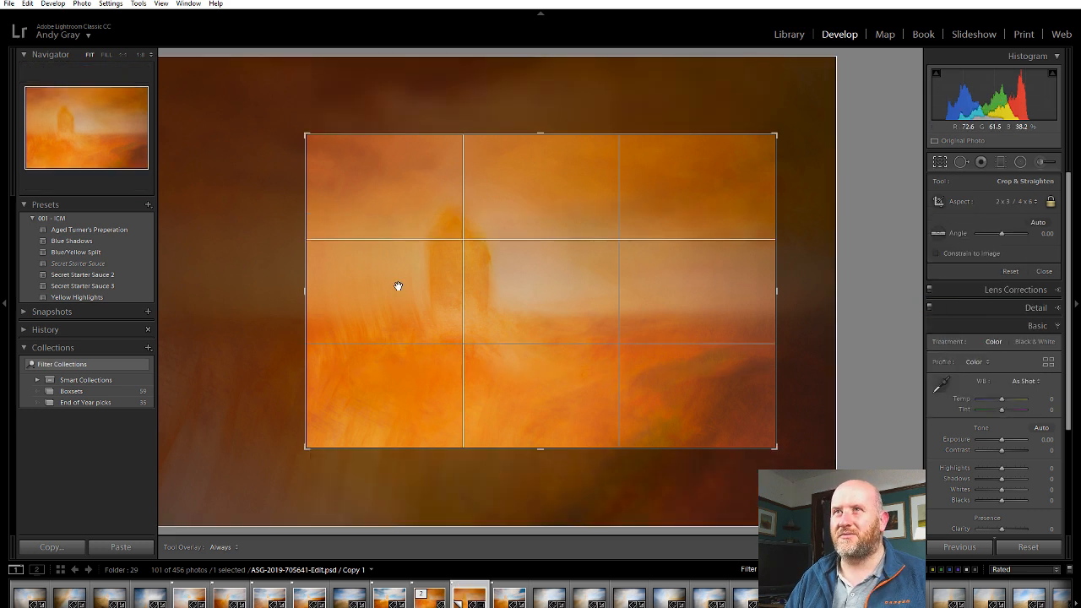
left_click_drag(307, 291, 159, 291)
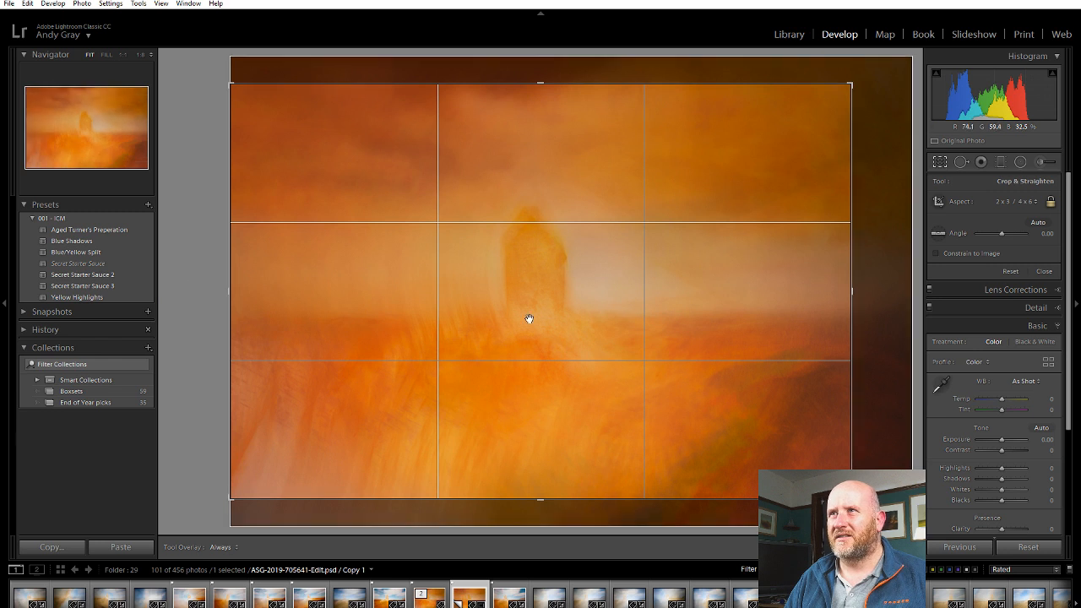
left_click_drag(848, 291, 912, 290)
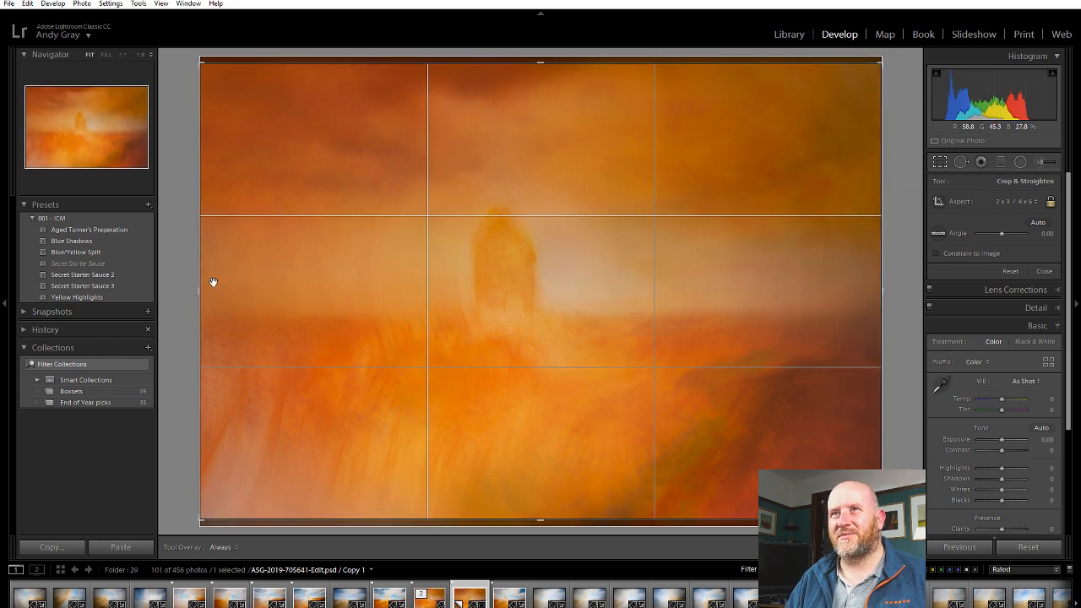
left_click_drag(202, 291, 222, 292)
left_click_drag(489, 293, 485, 329)
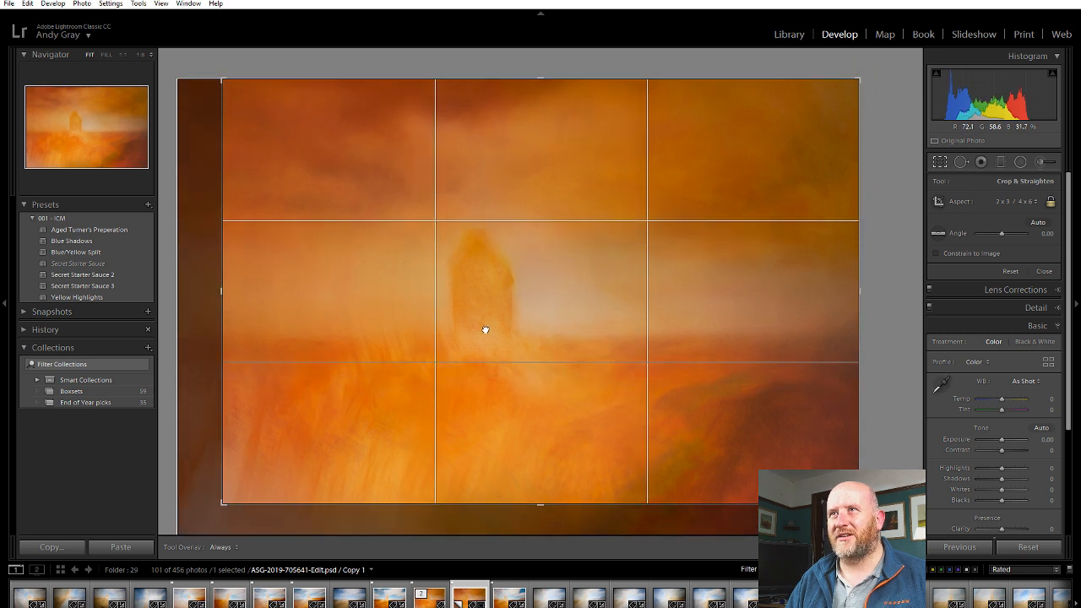
left_click_drag(485, 270, 484, 169)
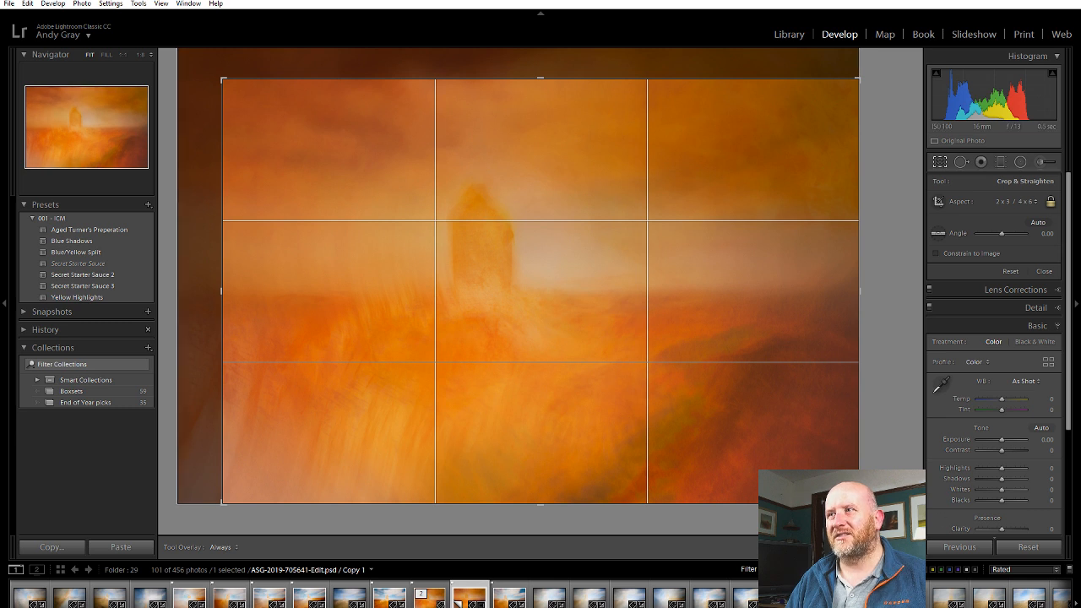
left_click(896, 547)
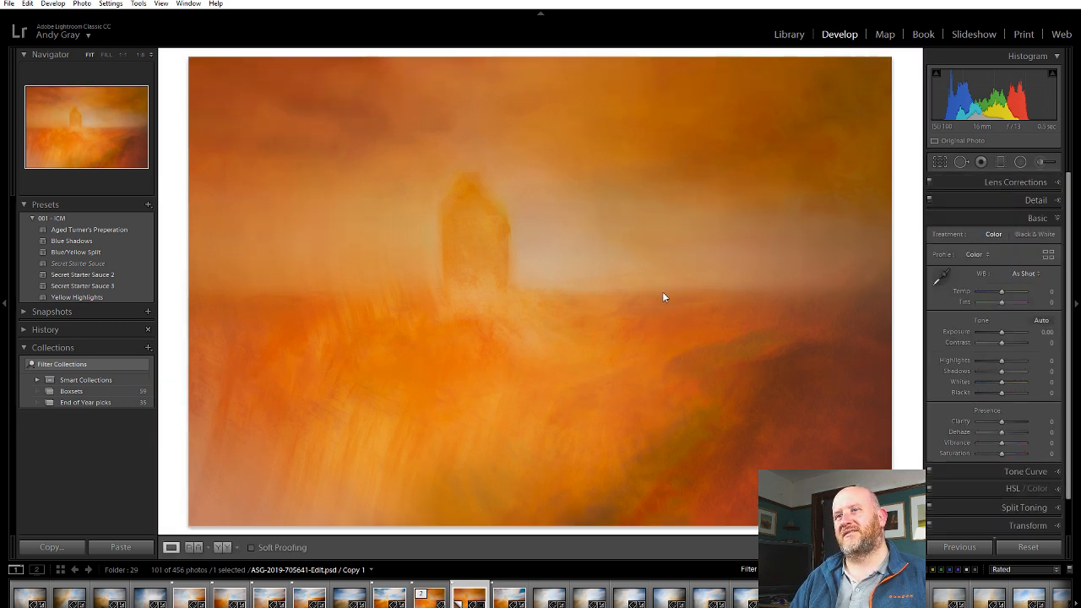
- Compare the uncropped tower image with the 2 x 3 version, and create another virtual copy from the cropped one
left_click(422, 595)
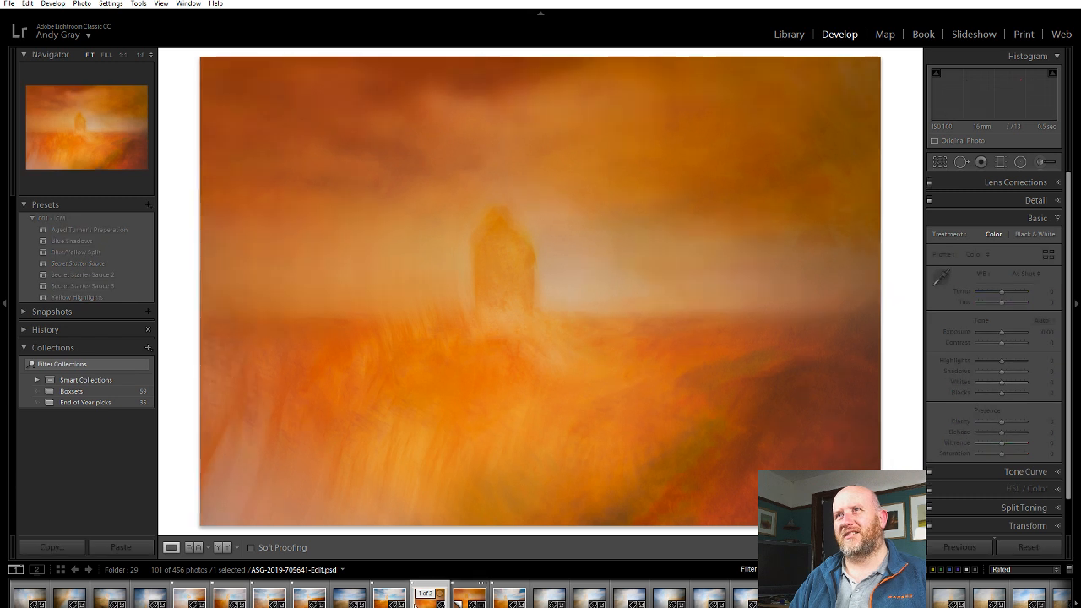
left_click(469, 595)
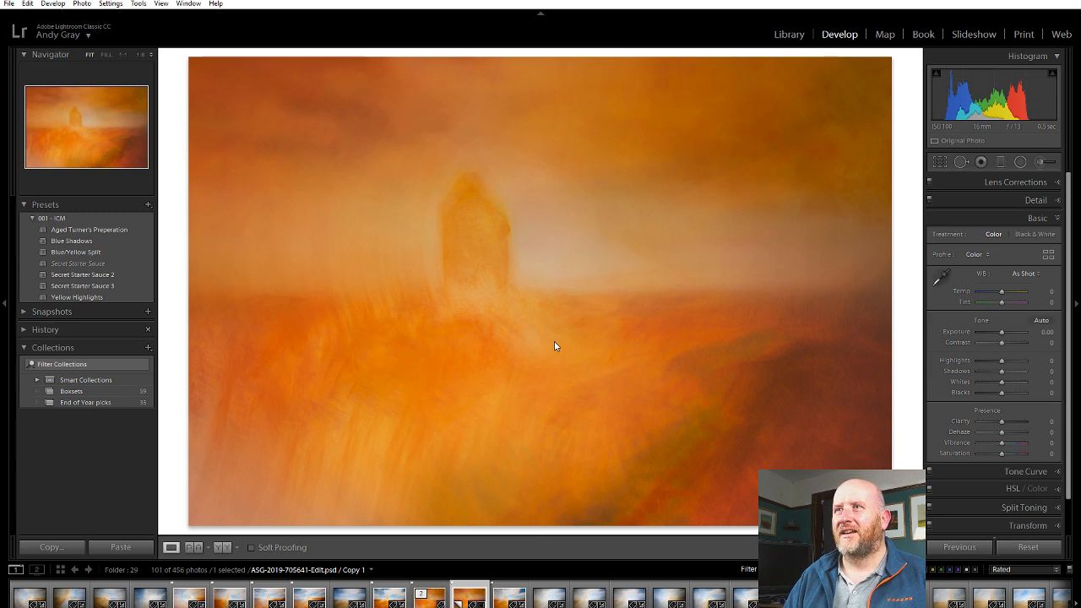
right_click(554, 341)
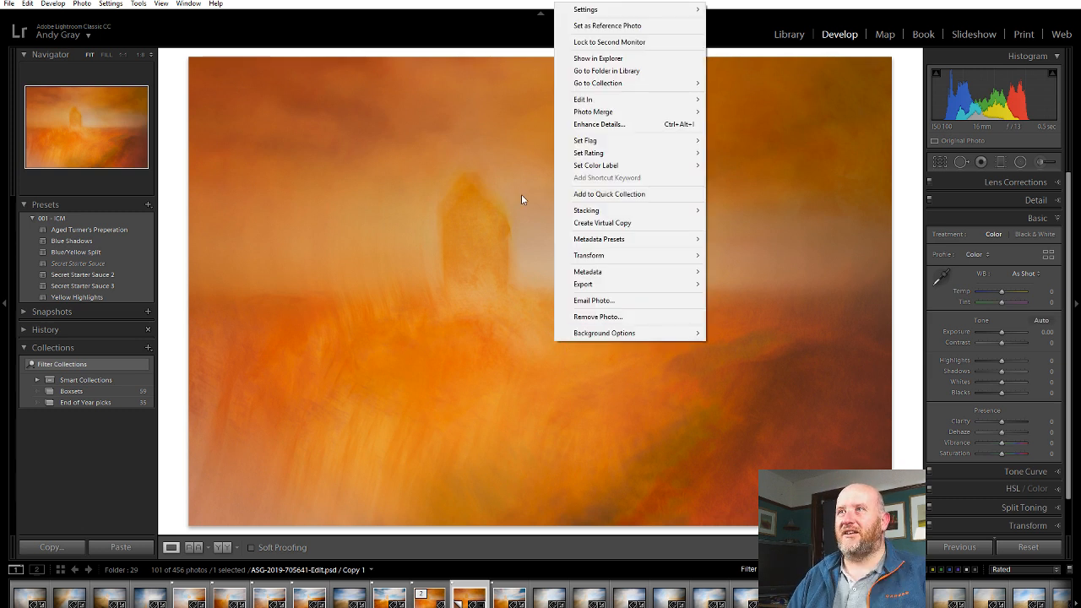
left_click(602, 223)
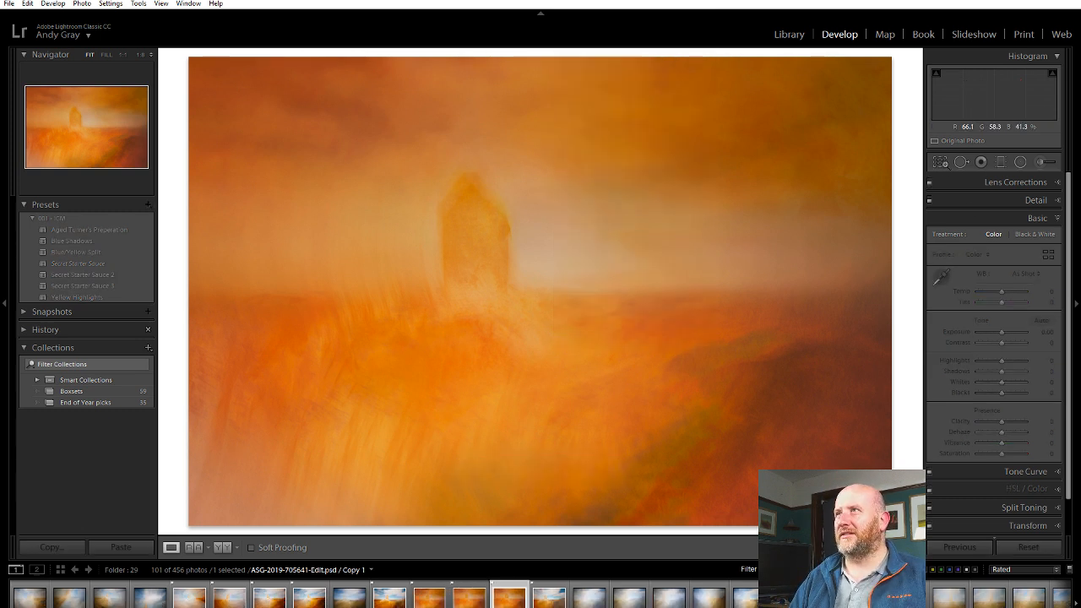
- Try a 2 x 1 crop on the second virtual copy, spanning the full image width with the horizon near mid-frame
left_click(940, 162)
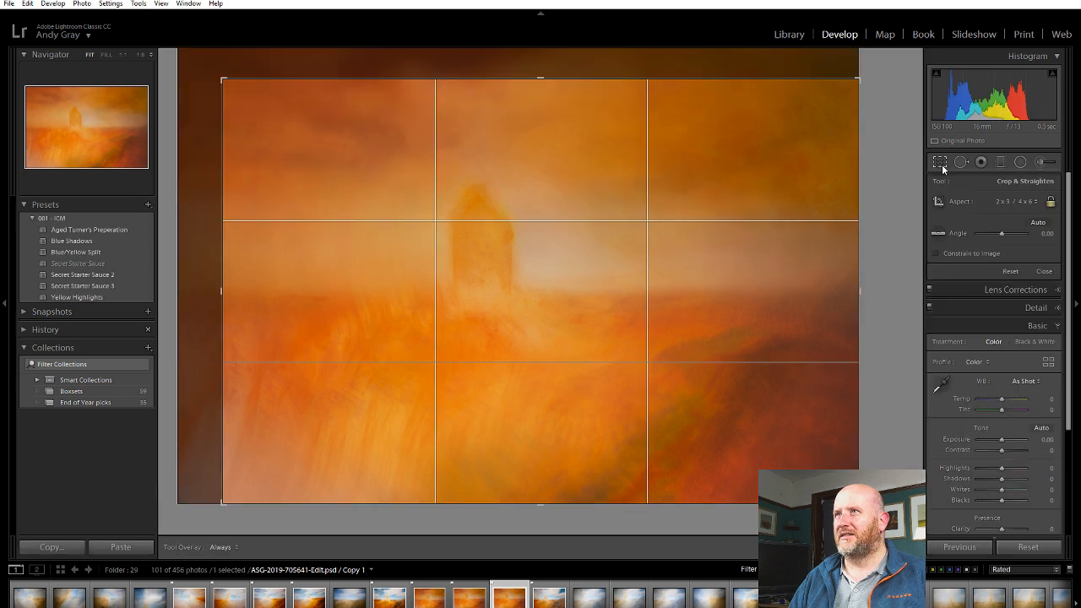
left_click(1001, 205)
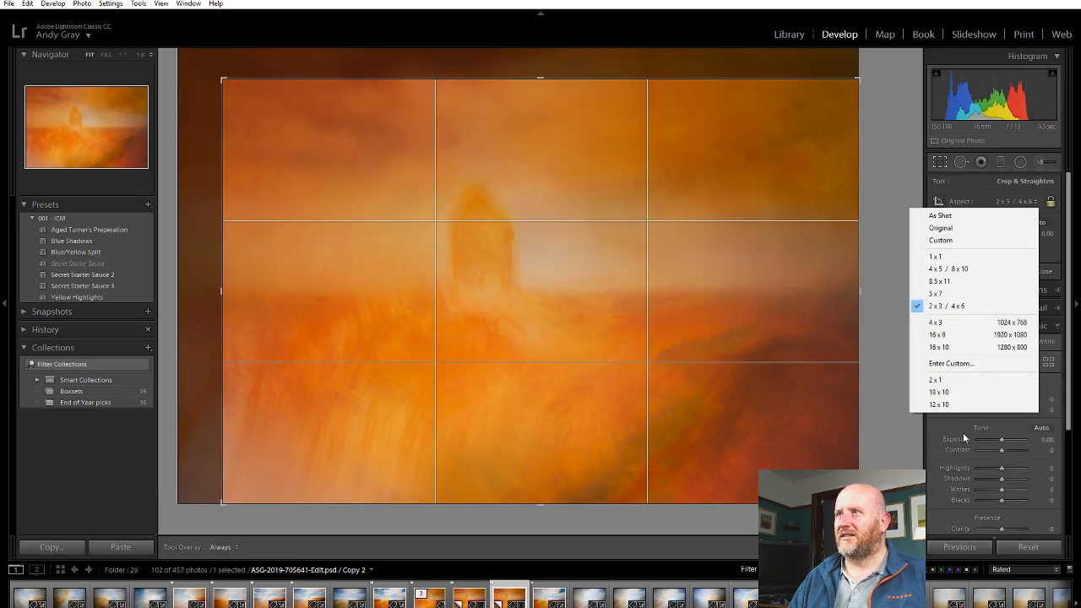
left_click(971, 380)
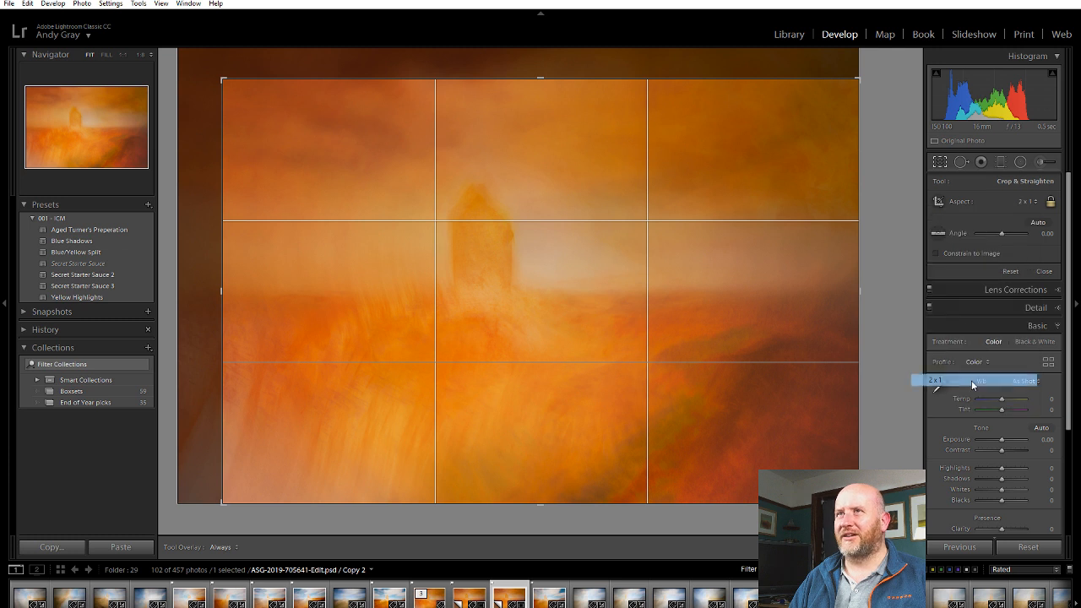
left_click_drag(223, 289, 179, 289)
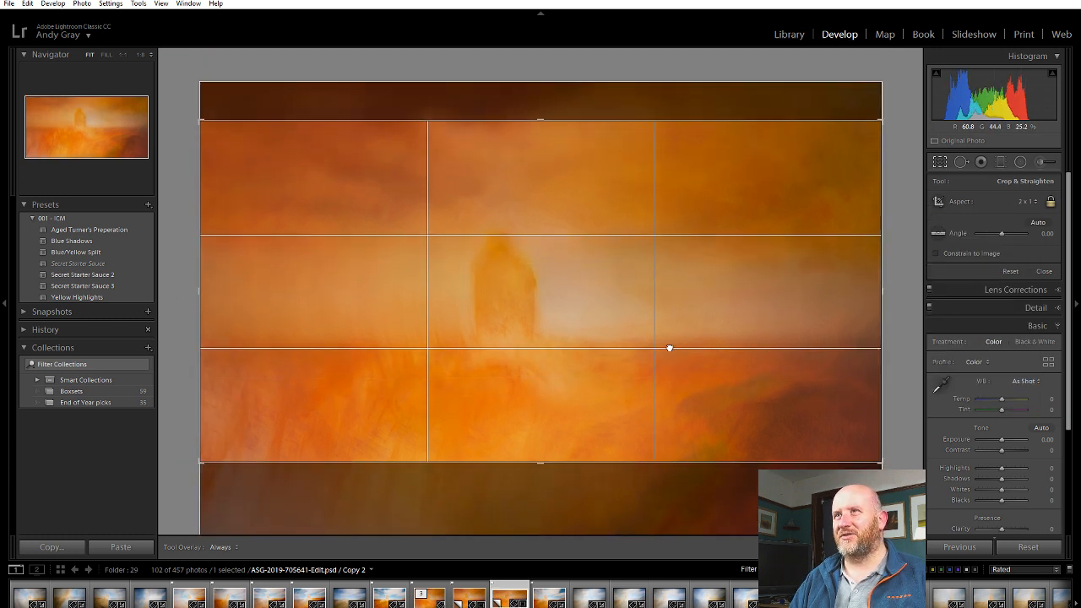
left_click_drag(670, 348, 667, 301)
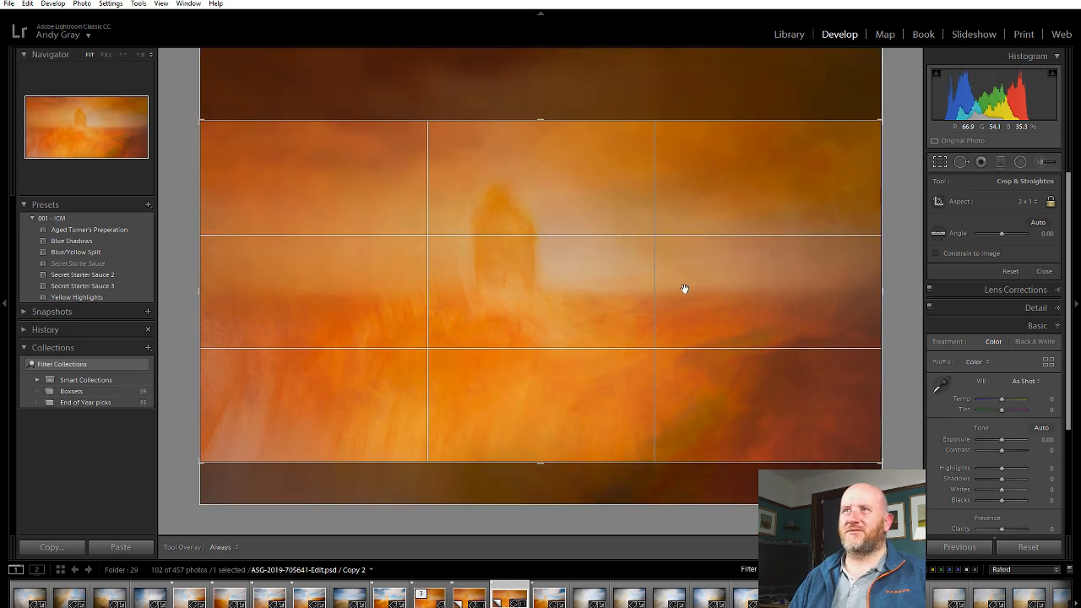
key("Return")
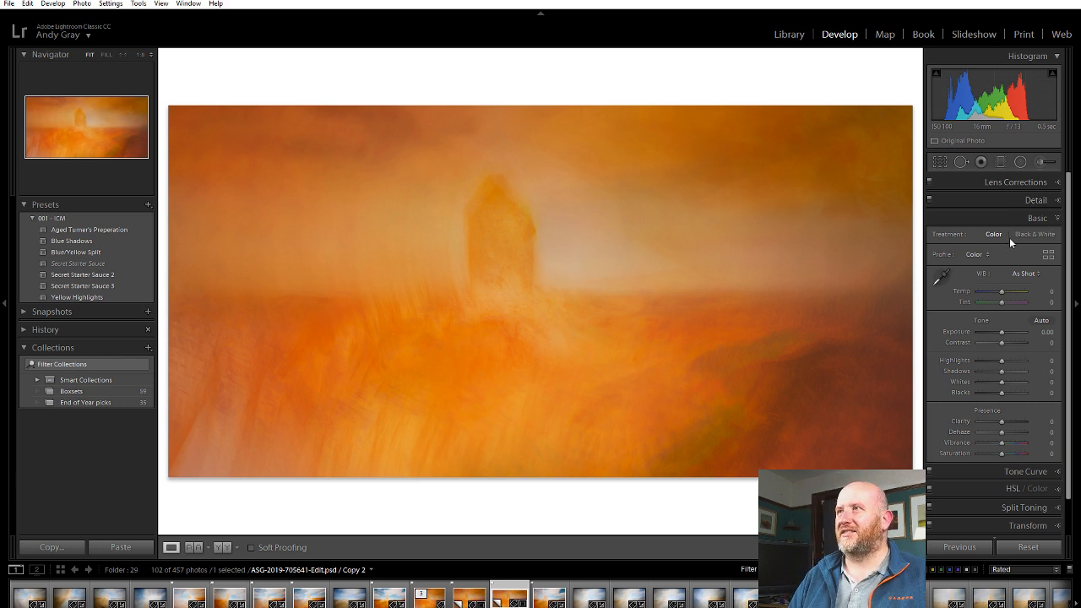
- Recrop the second virtual copy at 18 x 10, trimming the left side so the tower sits near the left third line
left_click(938, 164)
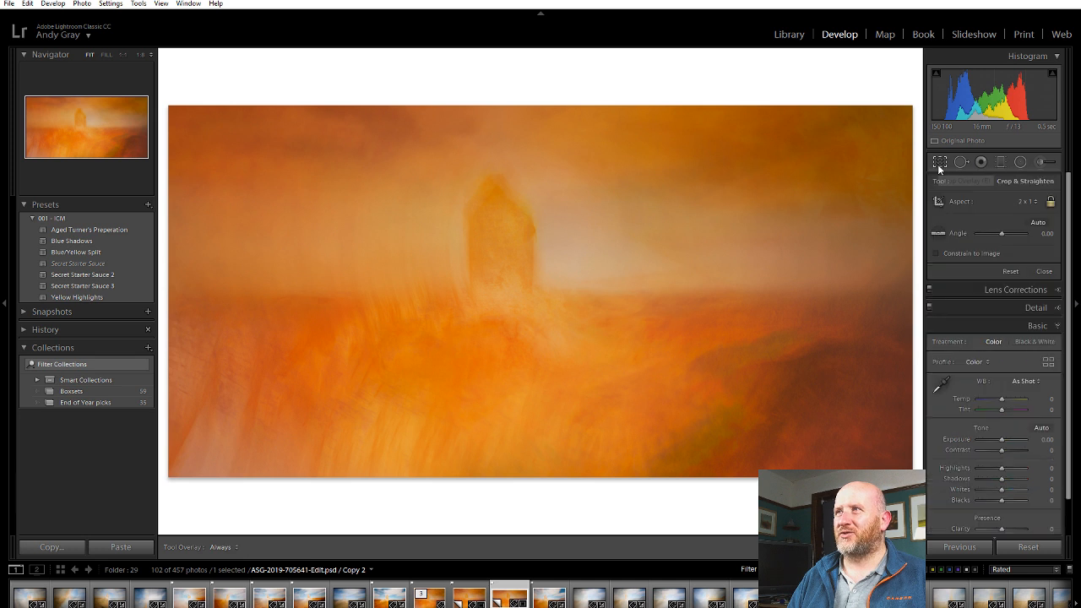
left_click(1022, 205)
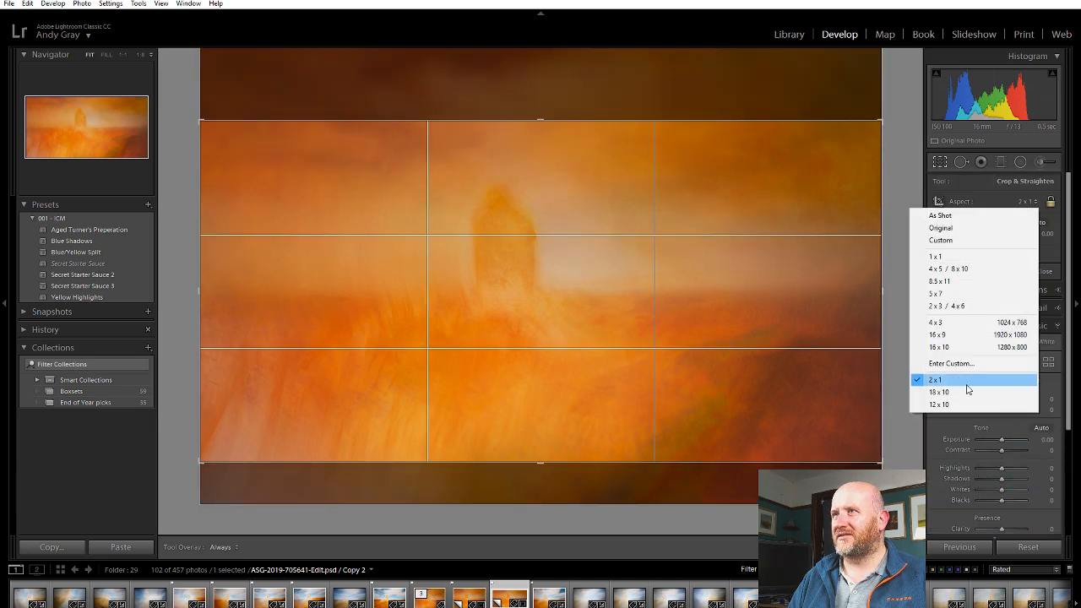
left_click(967, 382)
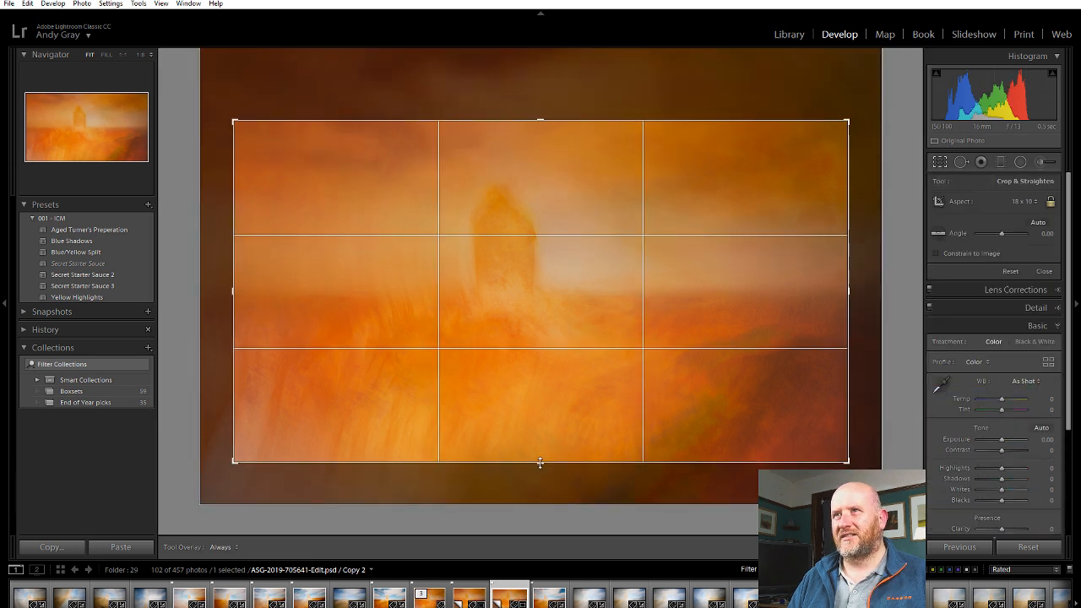
left_click_drag(539, 461, 539, 513)
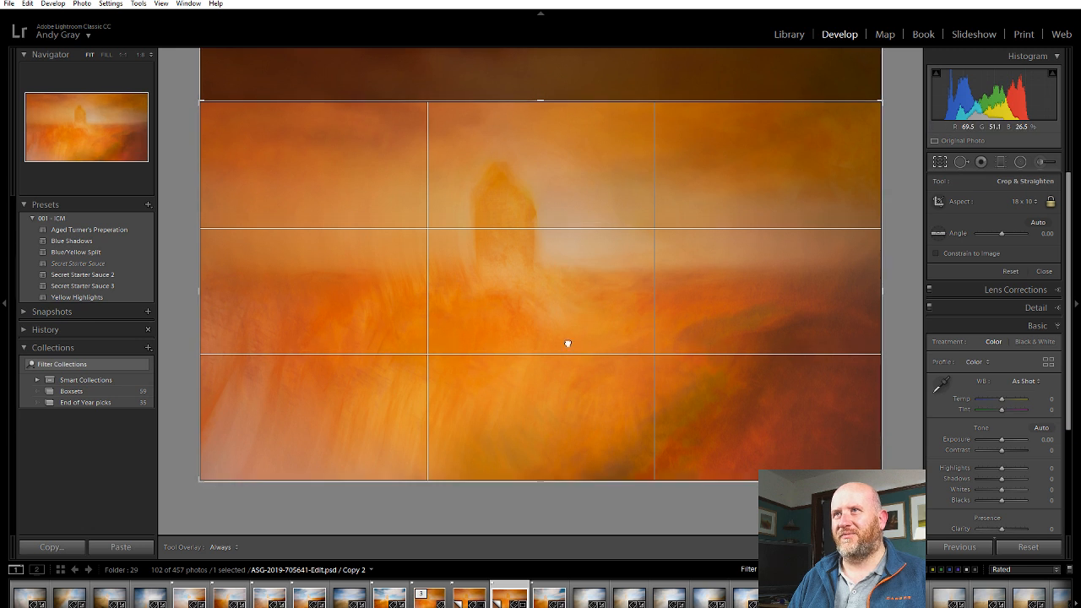
left_click_drag(568, 344, 531, 361)
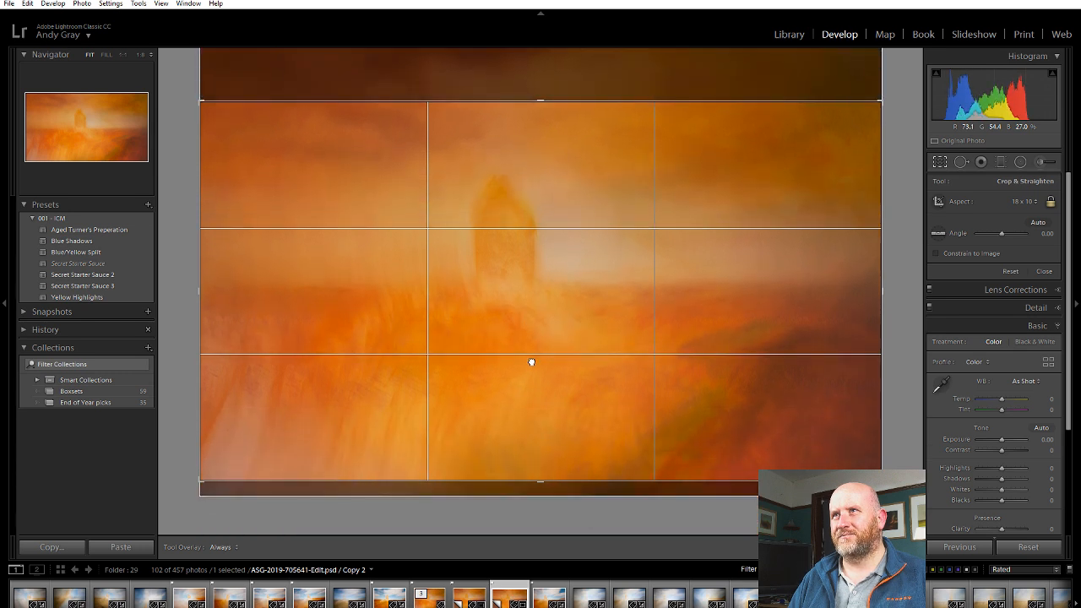
left_click_drag(201, 296, 239, 309)
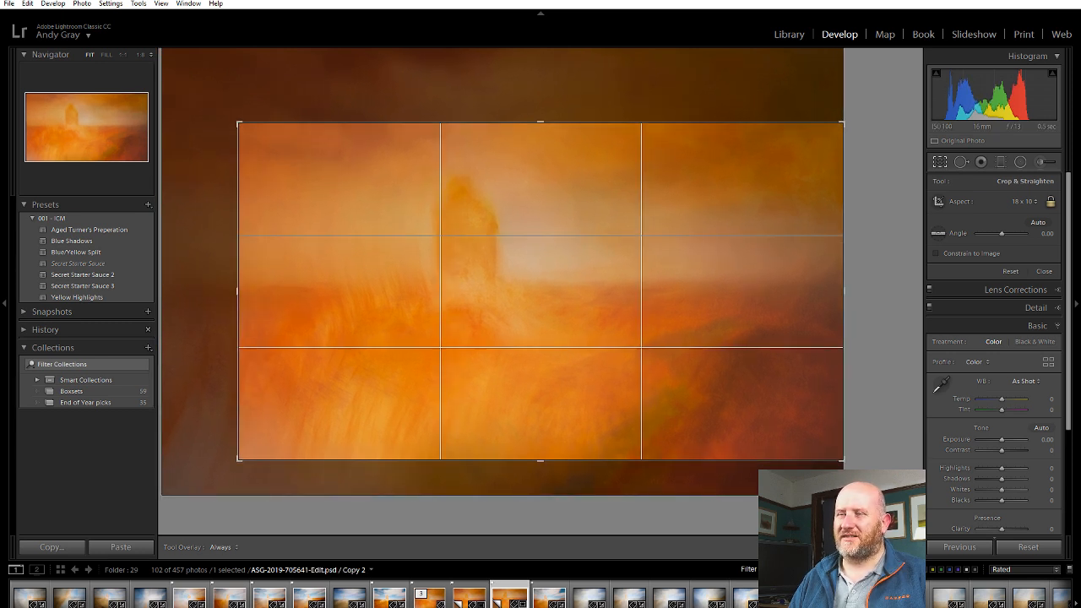
key("Return")
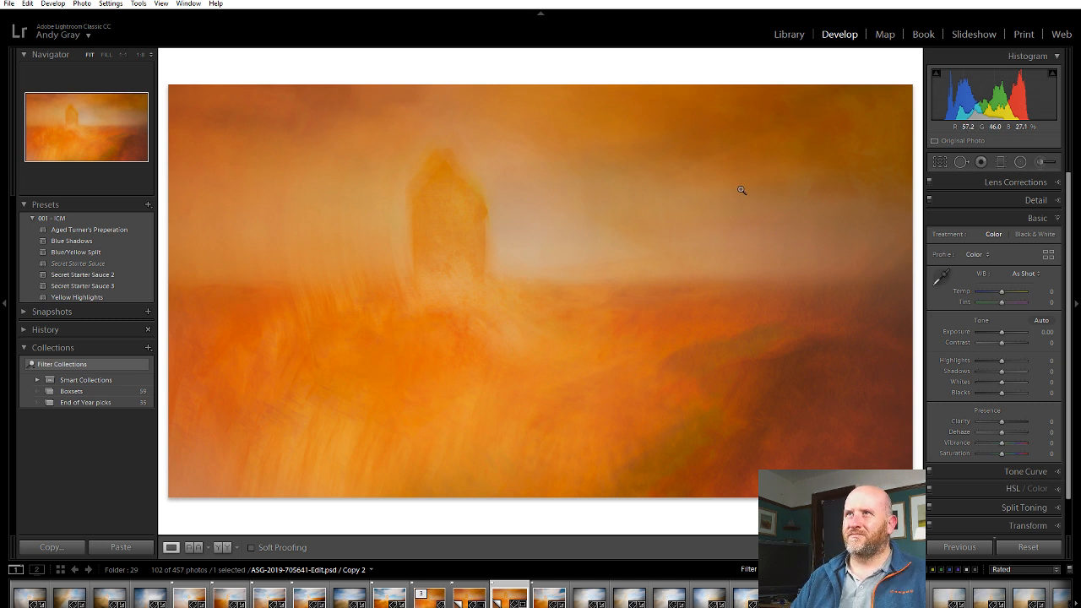
- Try a diagonal graduated filter with exposure 1.00 across the sky, cancelling the removal of the virtual copy
left_click(1018, 162)
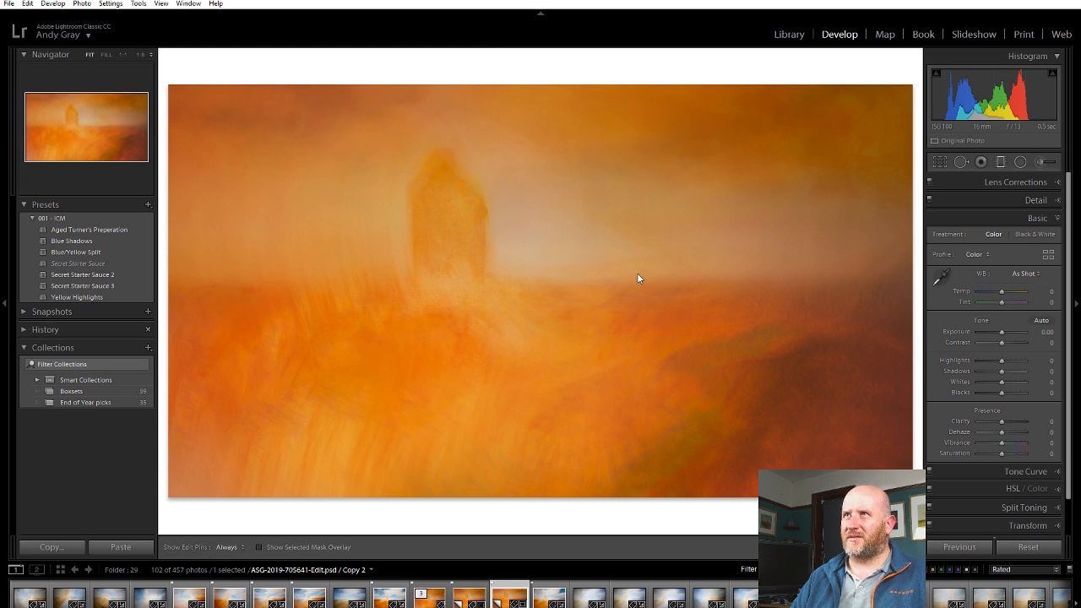
left_click_drag(645, 125, 611, 325)
key("Delete")
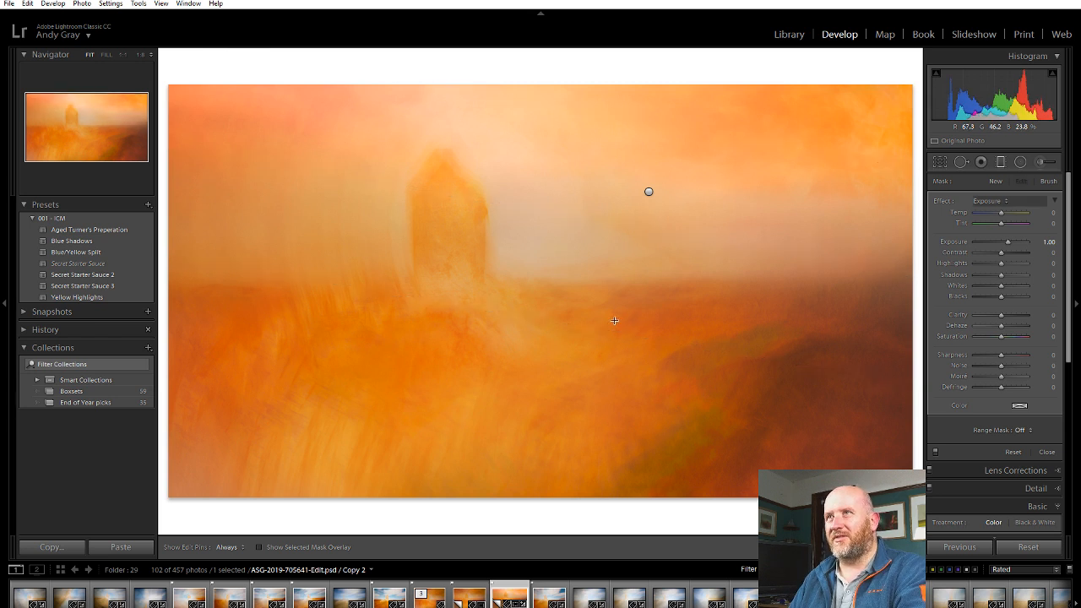
key("Delete")
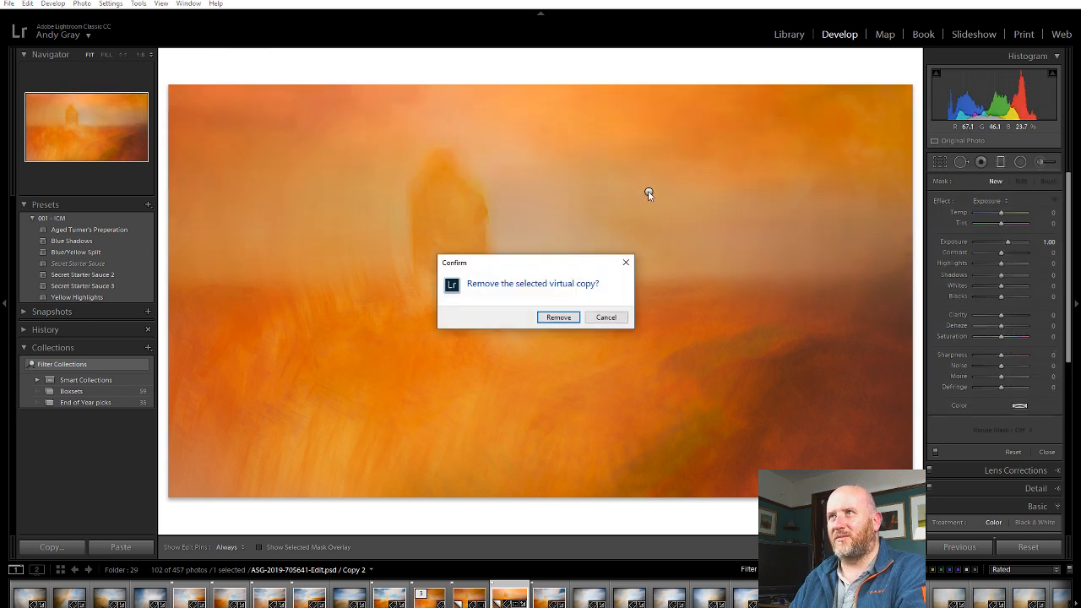
left_click(621, 320)
key("ctrl+z")
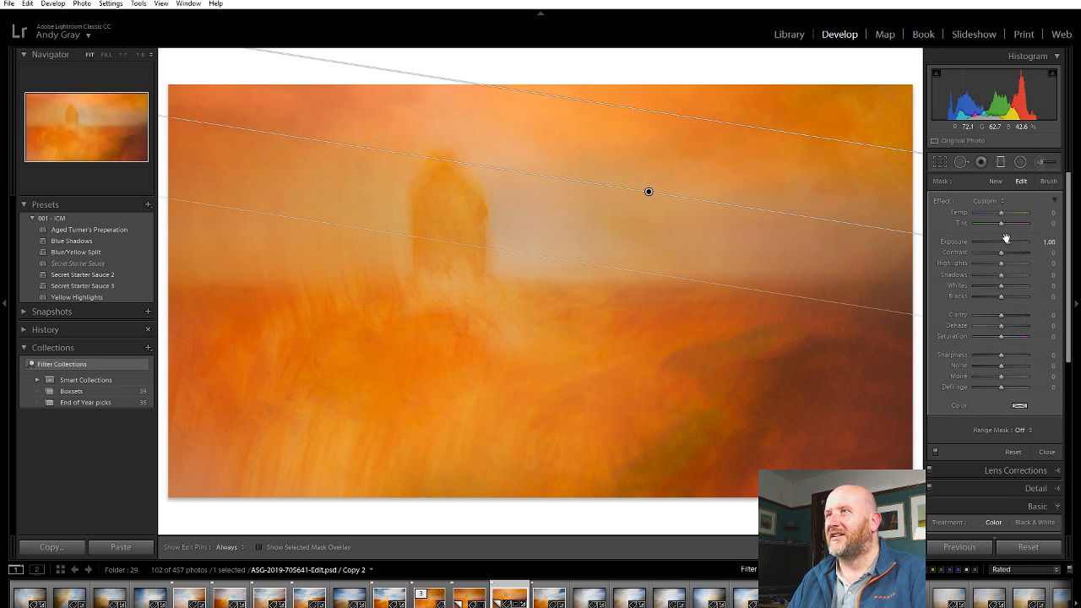
- Darken the graduated filter to exposure -0.61, tilt it closer to level and move its centre down to the horizon
mouse_move(1005, 241)
left_mouse_down()
mouse_move(991, 241)
mouse_move(999, 245)
left_mouse_up()
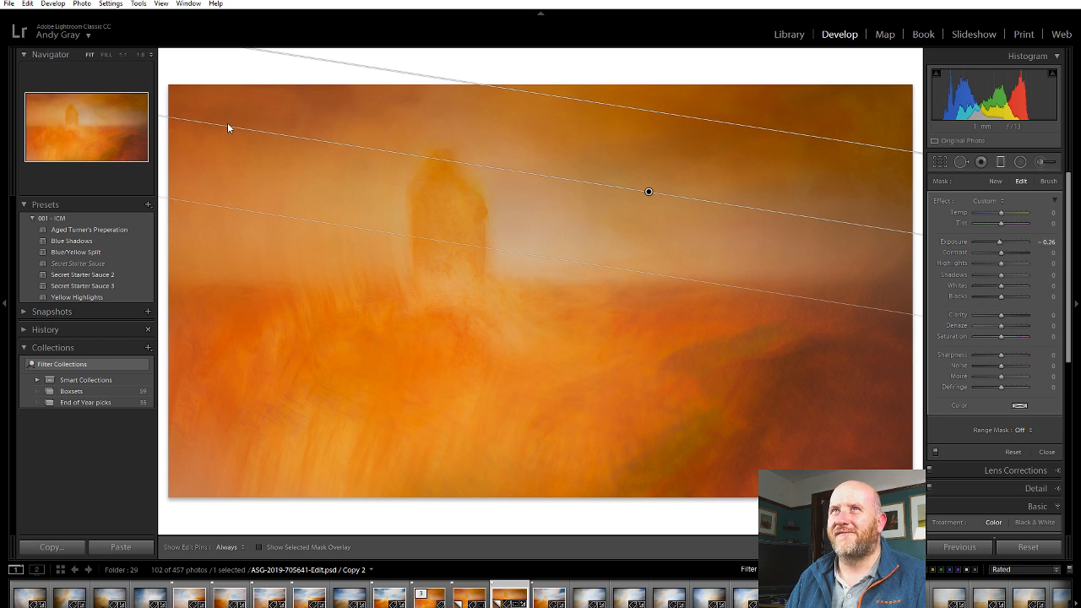
left_click_drag(222, 125, 198, 152)
left_click_drag(650, 271, 639, 296)
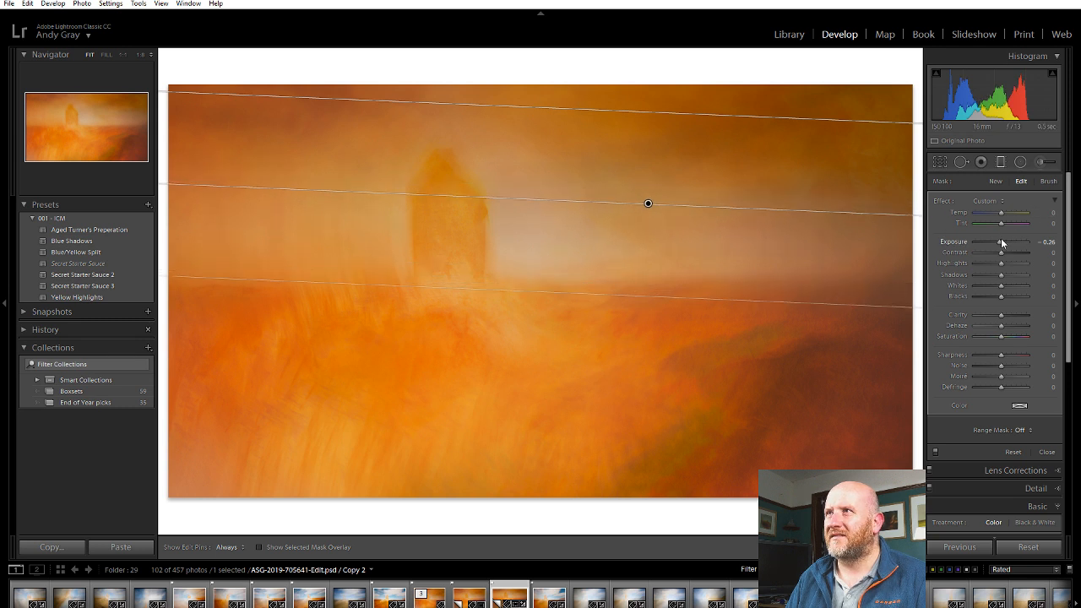
left_click_drag(1000, 242, 997, 241)
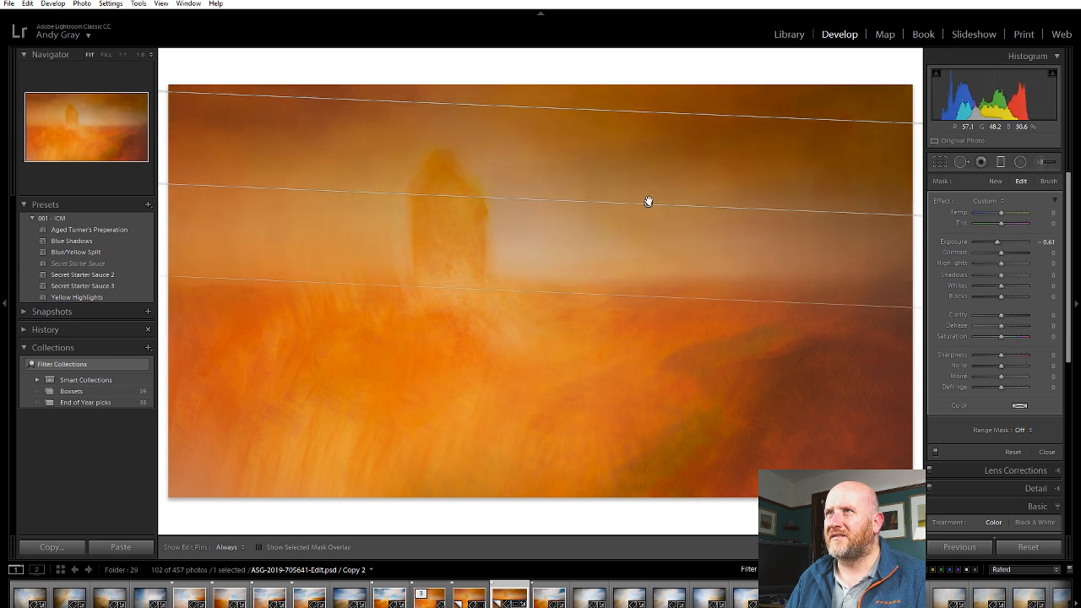
left_click_drag(647, 203, 627, 276)
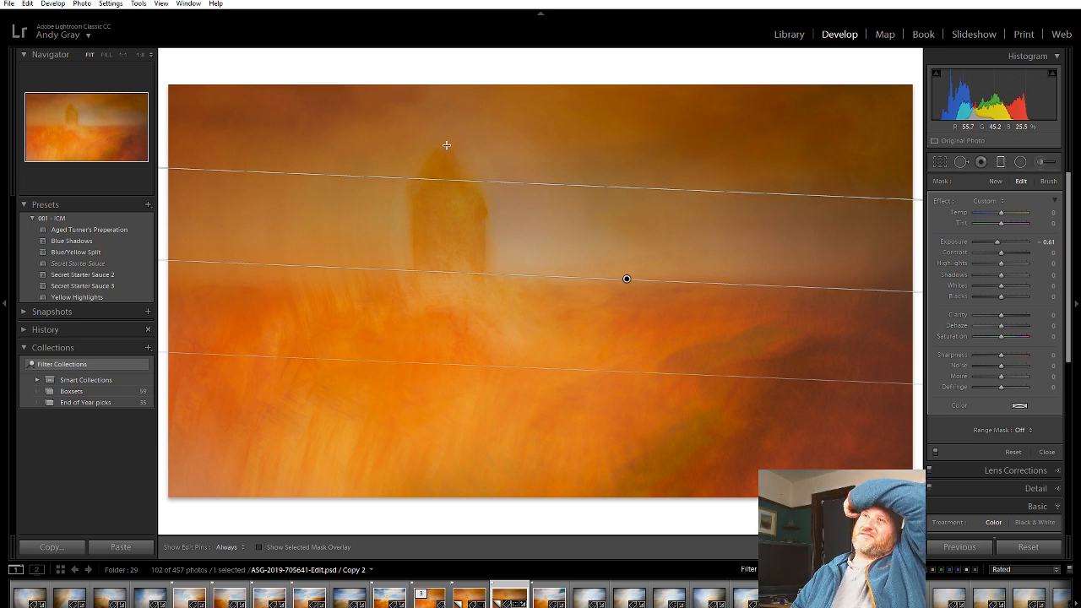
- Delete the graduated filter from the second virtual copy and close the filter tool
key("Delete")
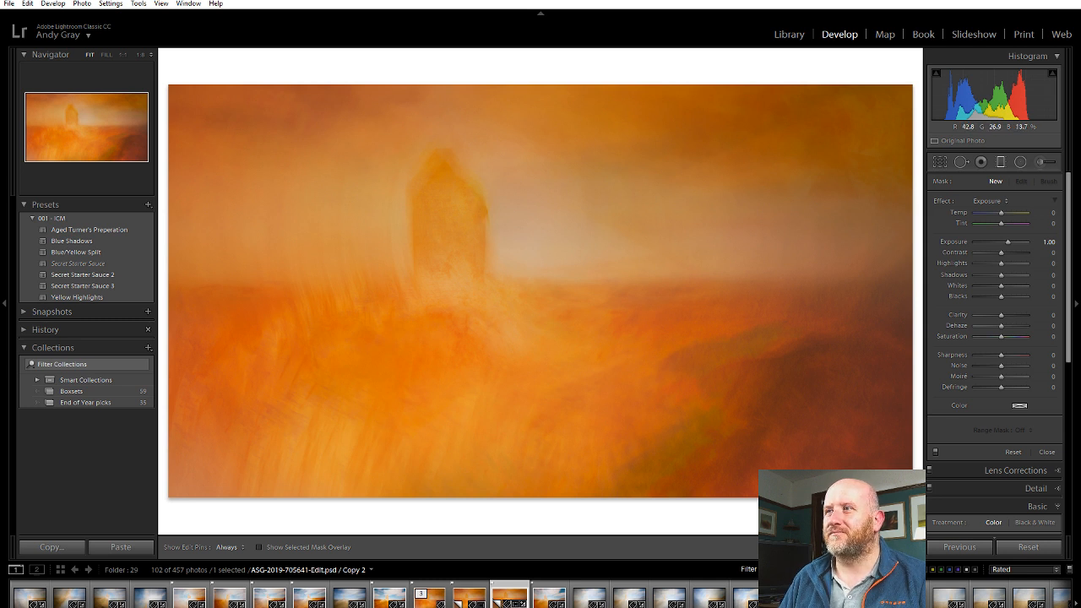
key("m")
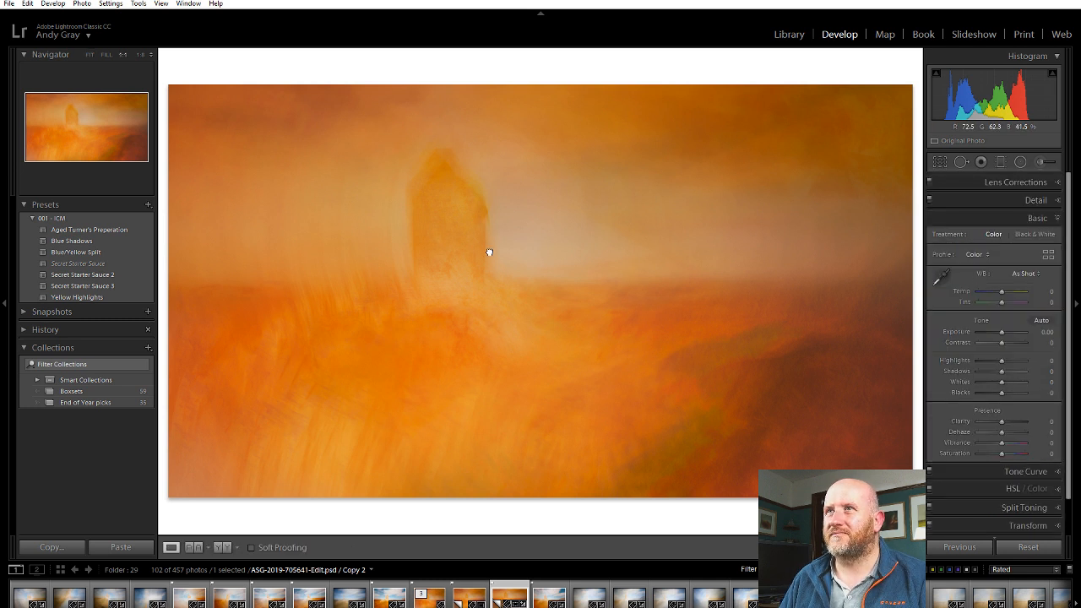
left_click_drag(489, 252, 459, 239)
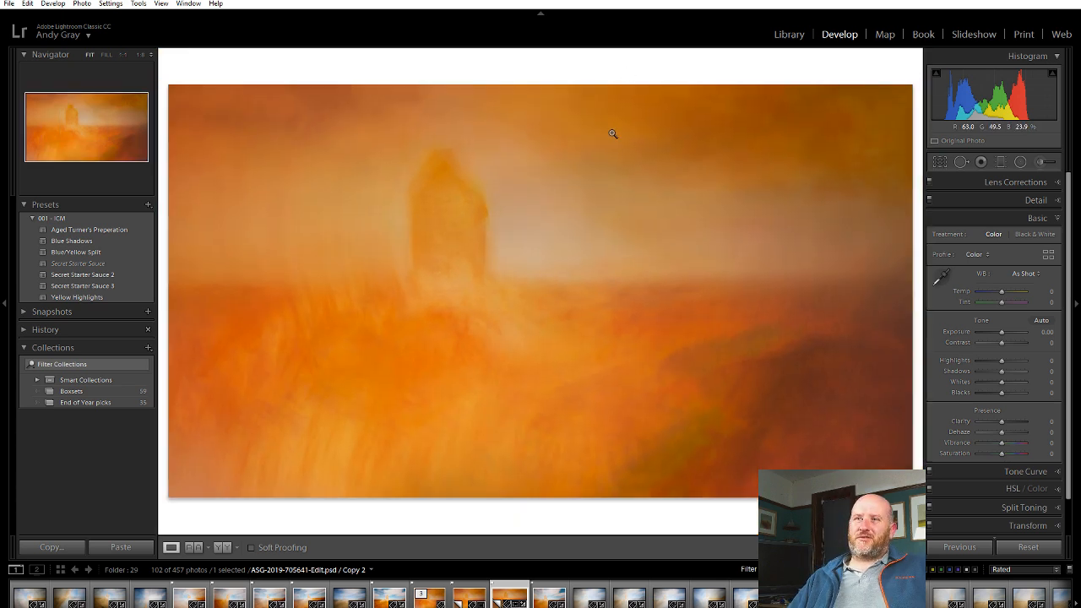
- Widen the 18 x 10 crop slightly on the left and shift the image down a little within the frame
left_click(939, 162)
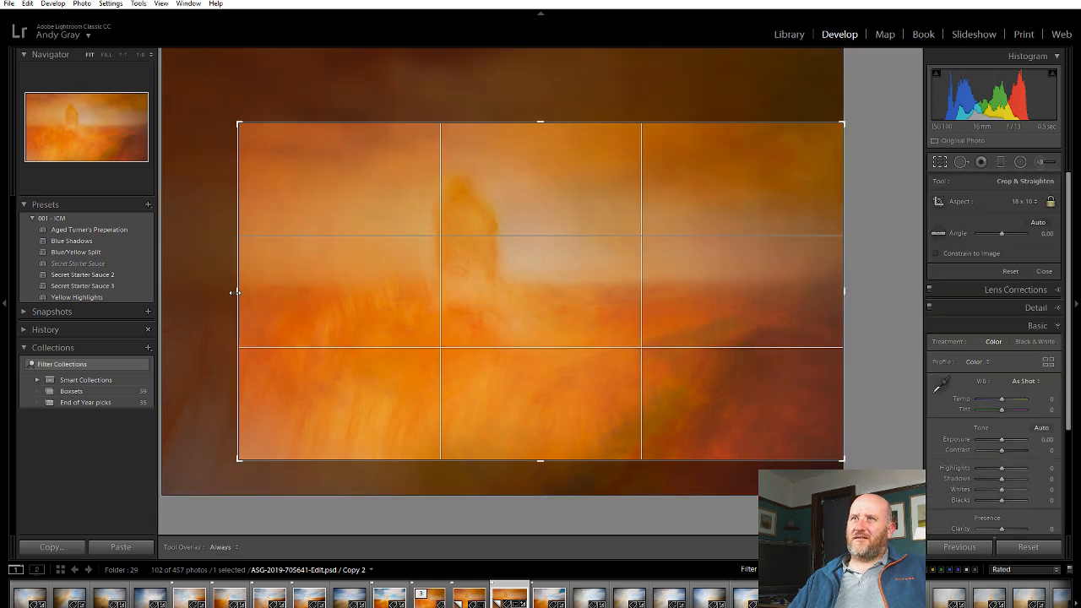
mouse_move(229, 293)
left_mouse_down()
mouse_move(182, 292)
mouse_move(224, 294)
left_mouse_up()
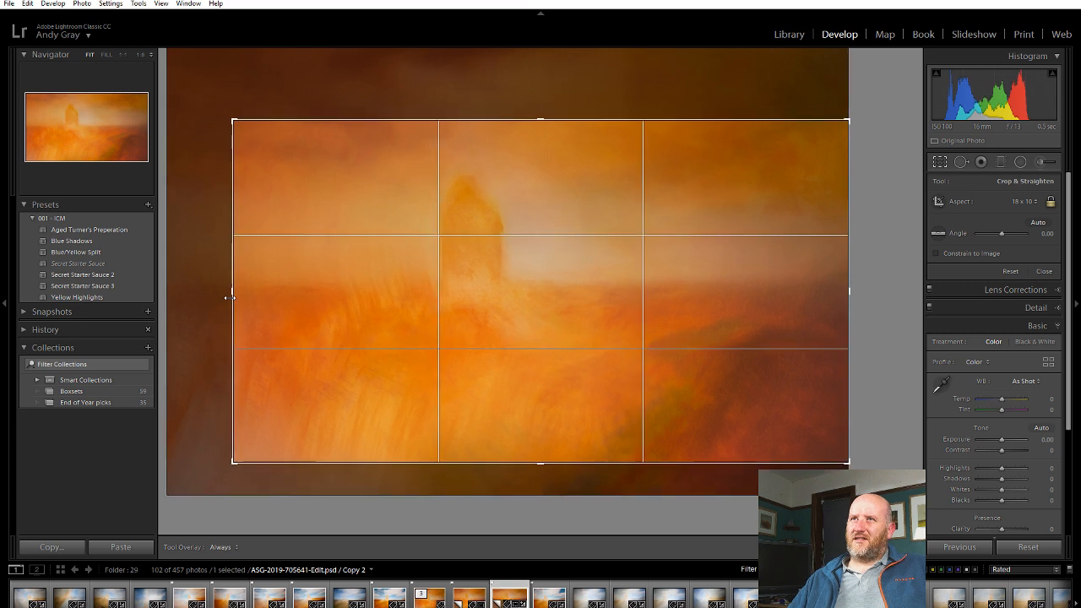
left_click_drag(647, 293, 597, 308)
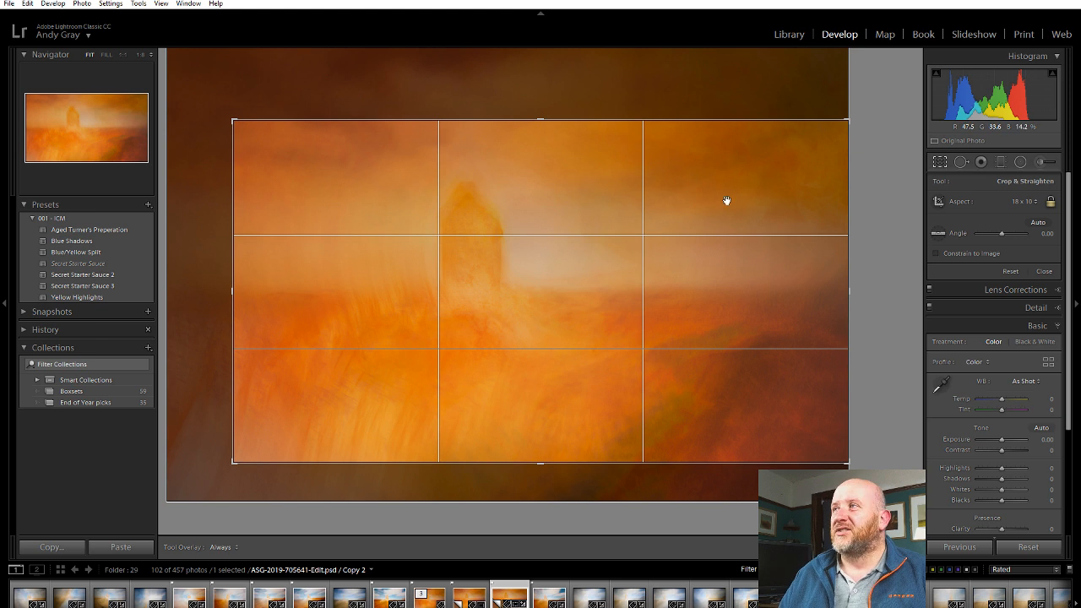
left_click(893, 547)
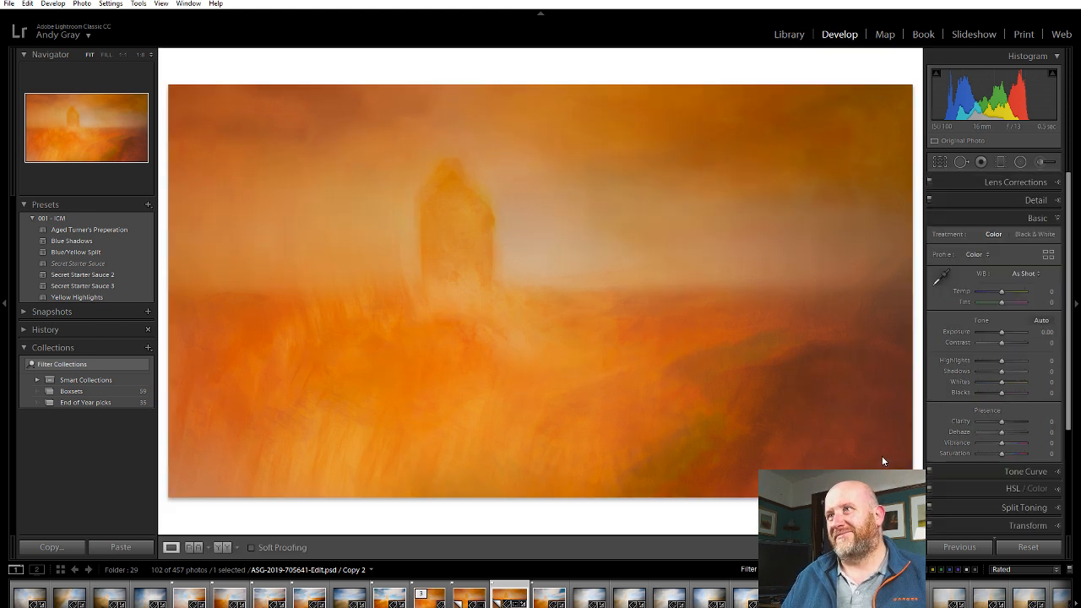